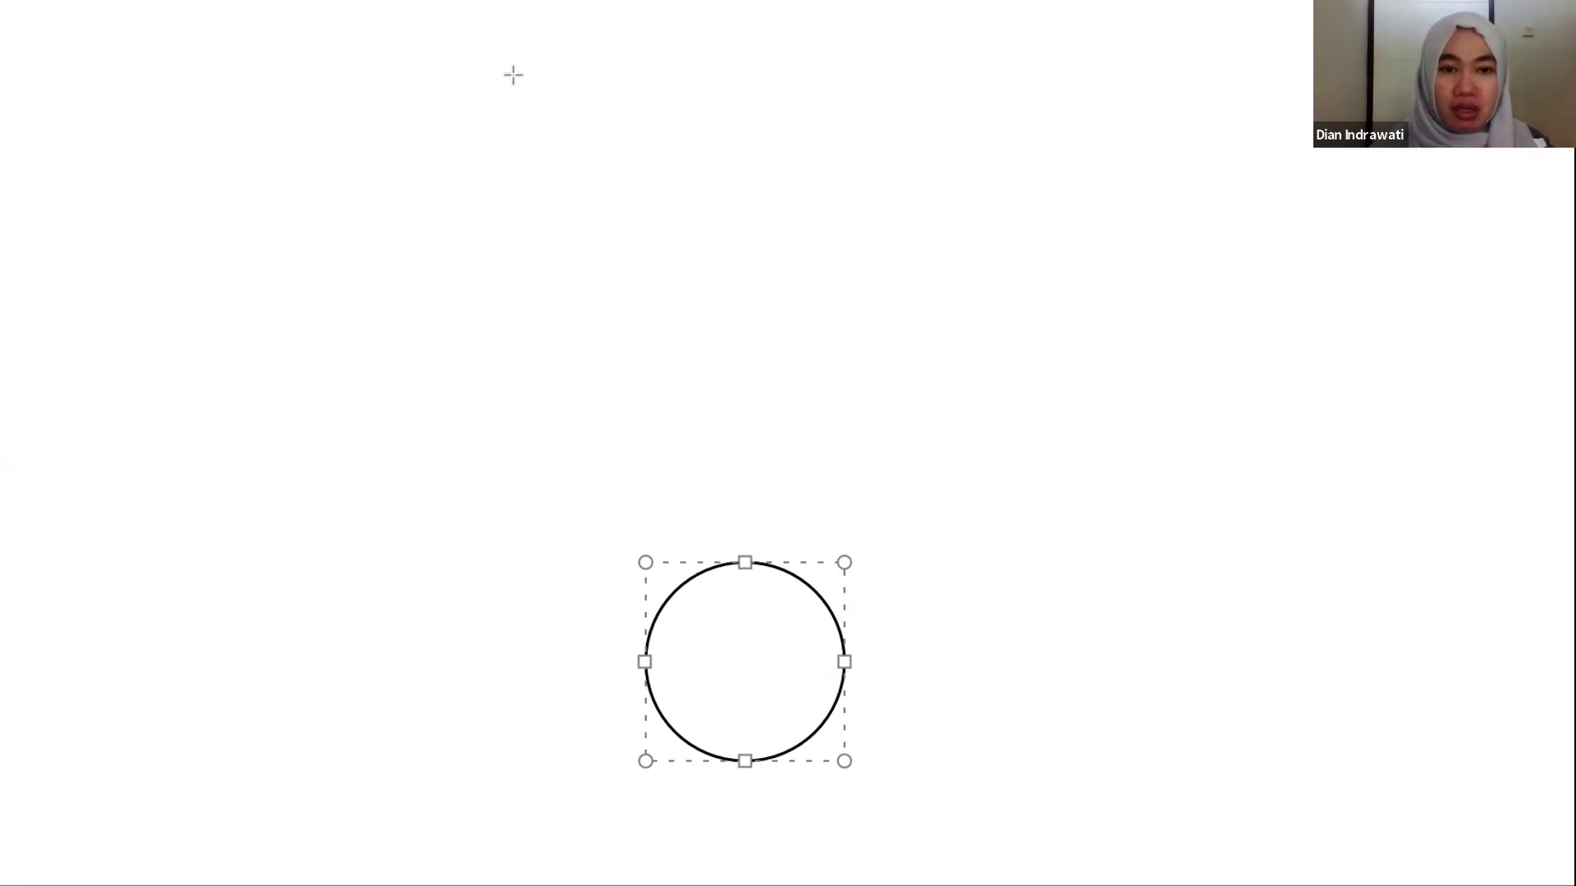
- Draw two small squares, one above the other, in the empty area directly above the circle
key(Escape)
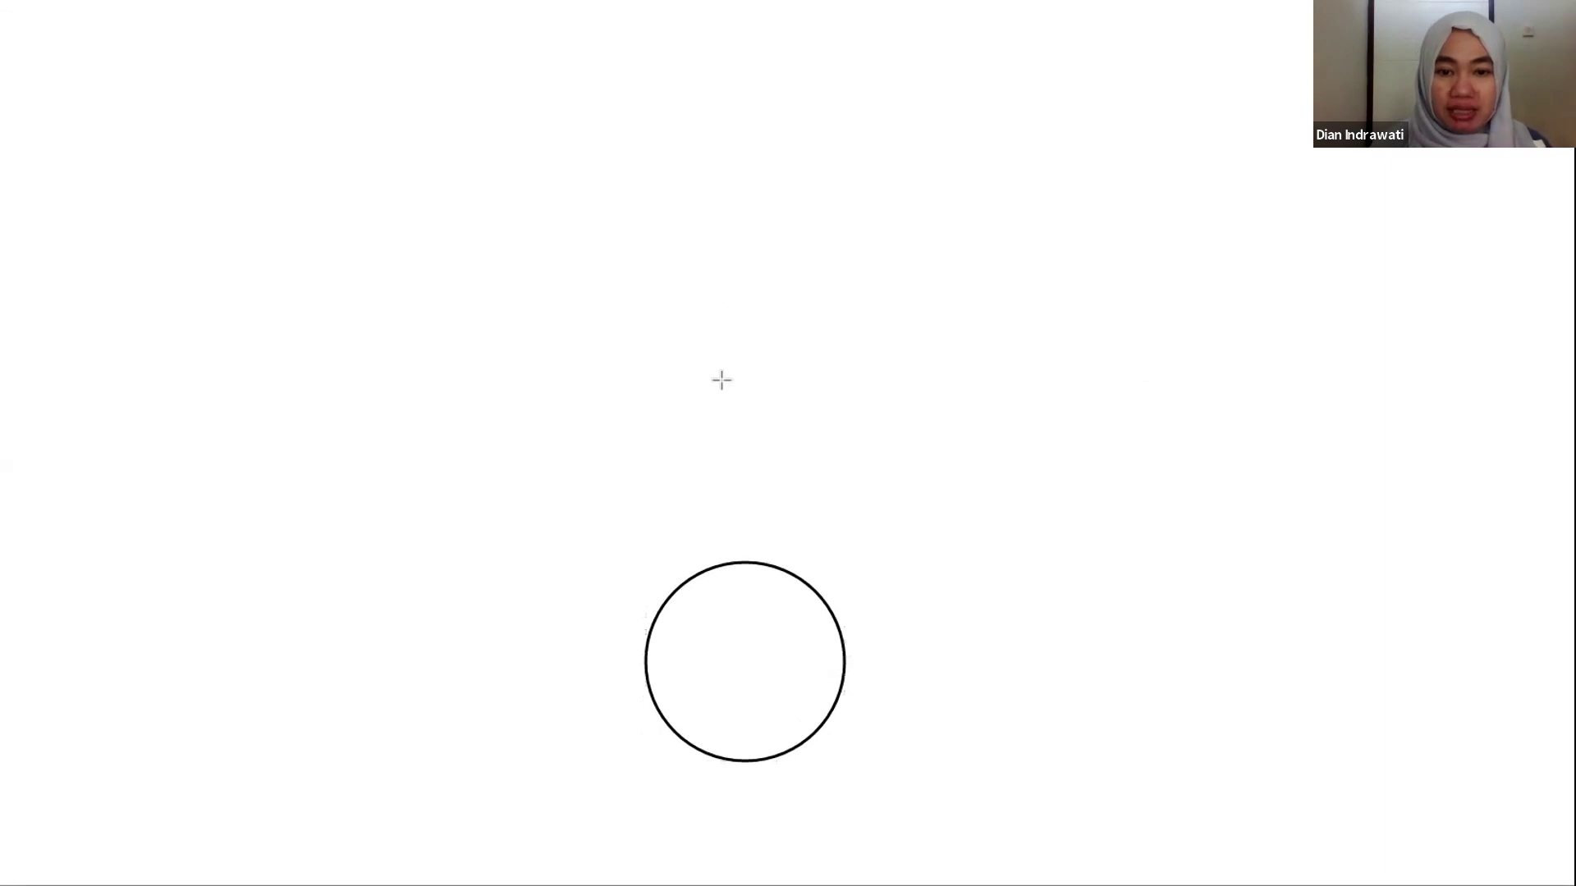
click(745, 400)
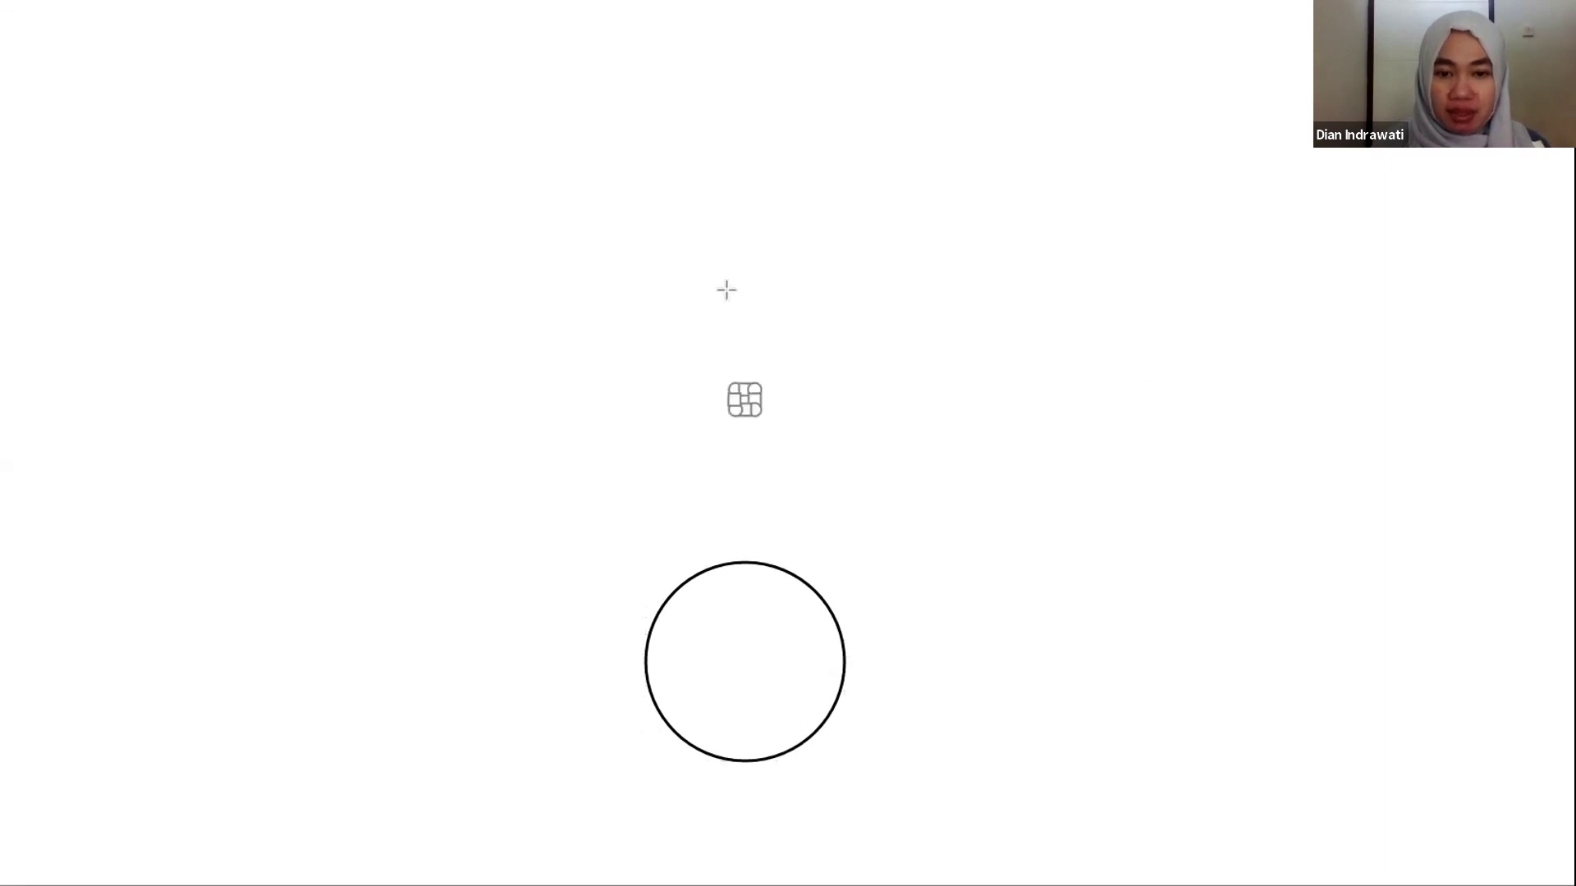
drag(737, 248, 749, 263)
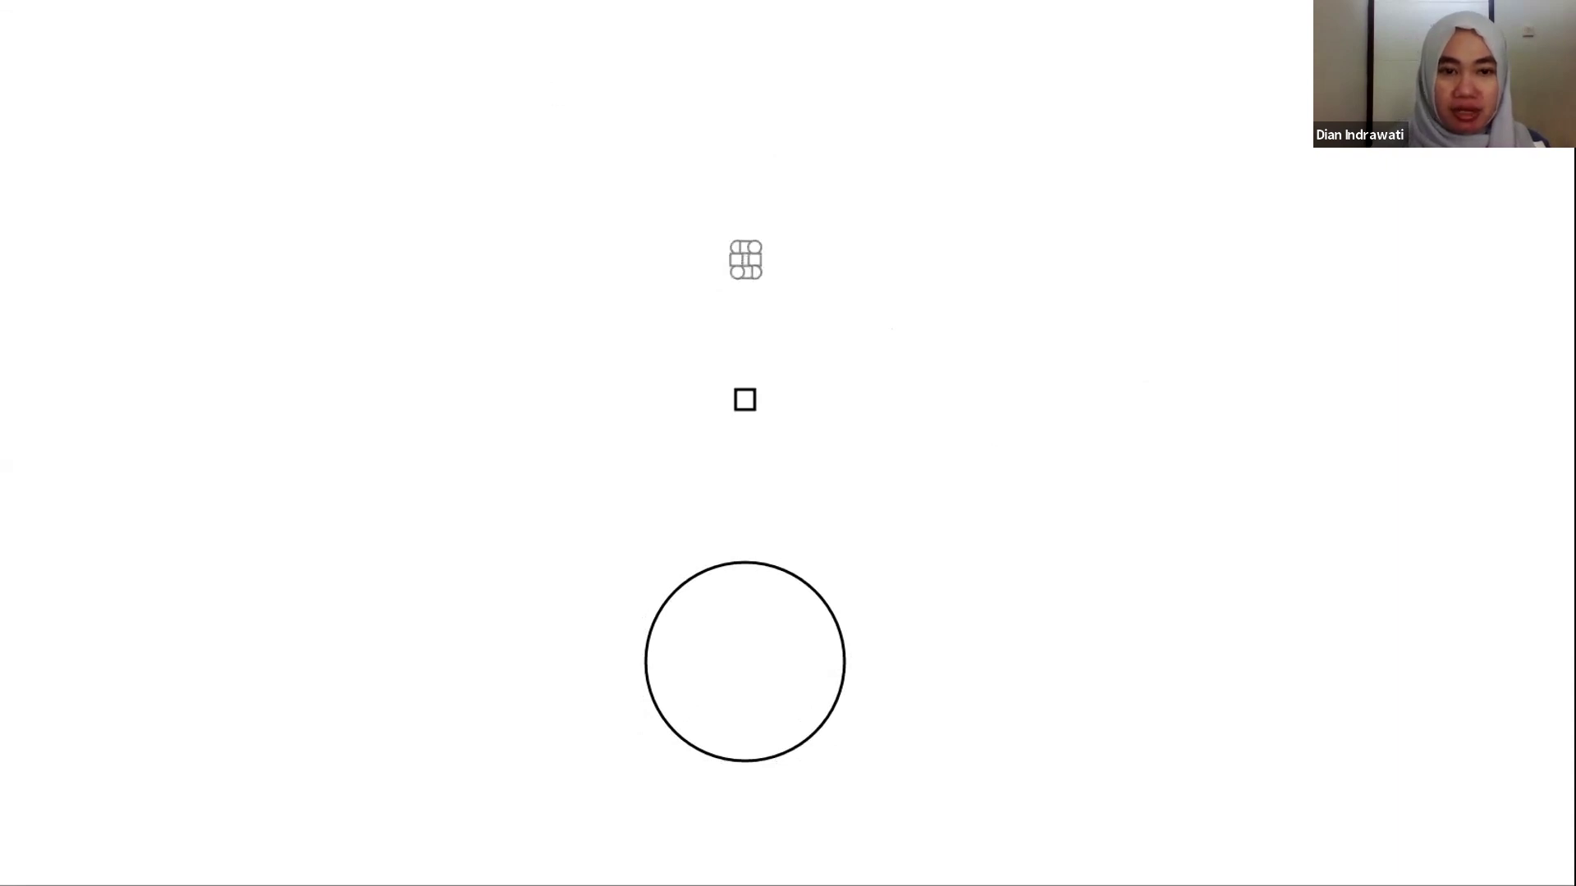
- Label the lower square "A" and the upper square "B" with blue text beside each one
click(763, 401)
text(A)
click(819, 264)
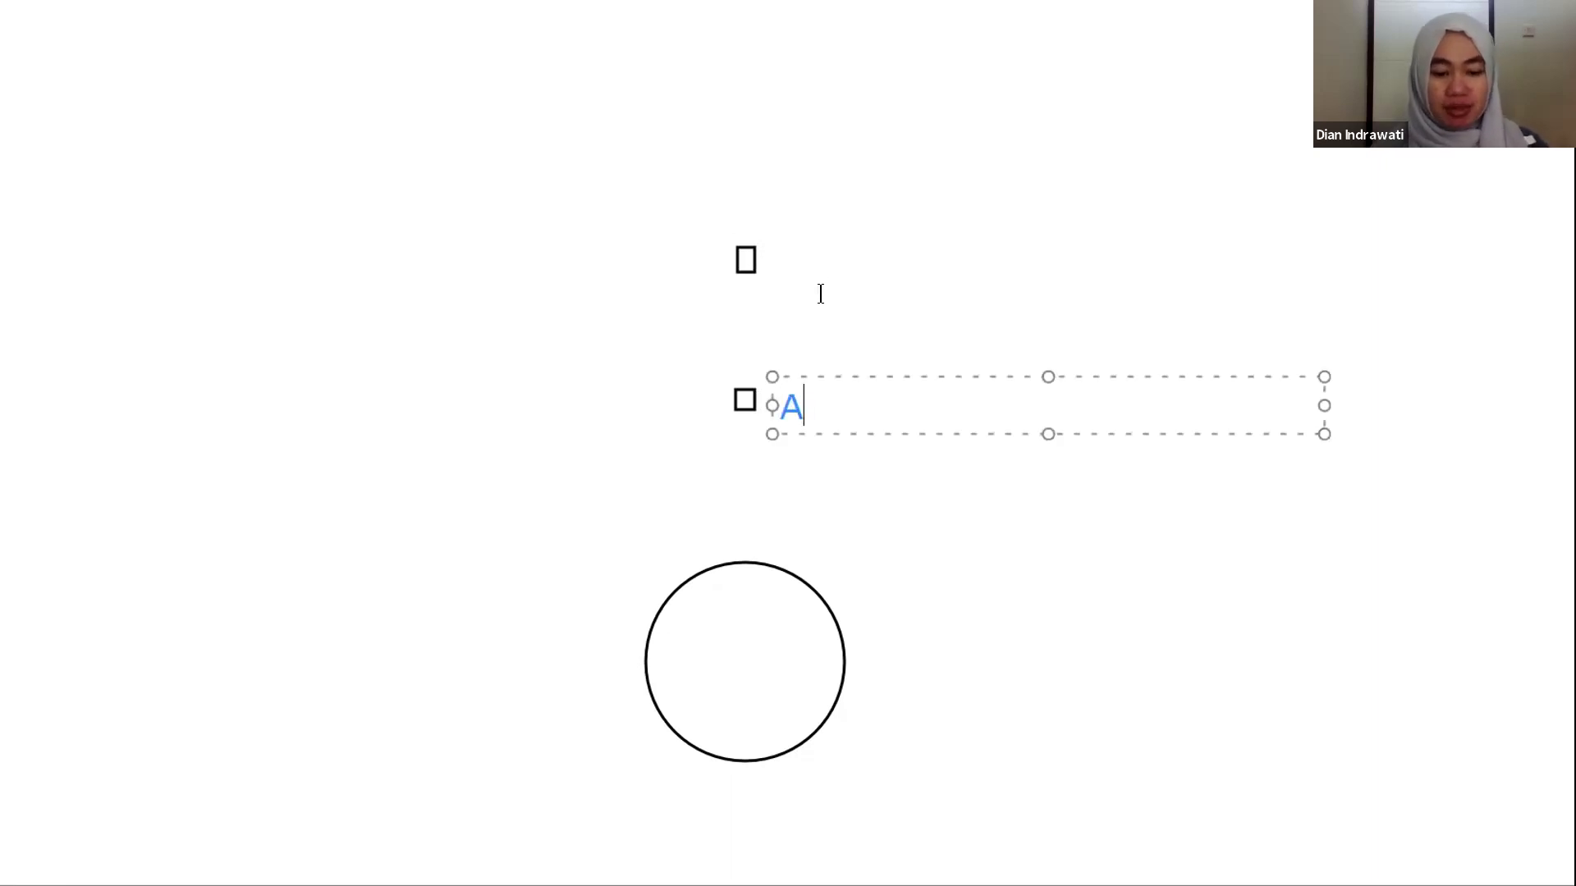
text(B)
key(Escape)
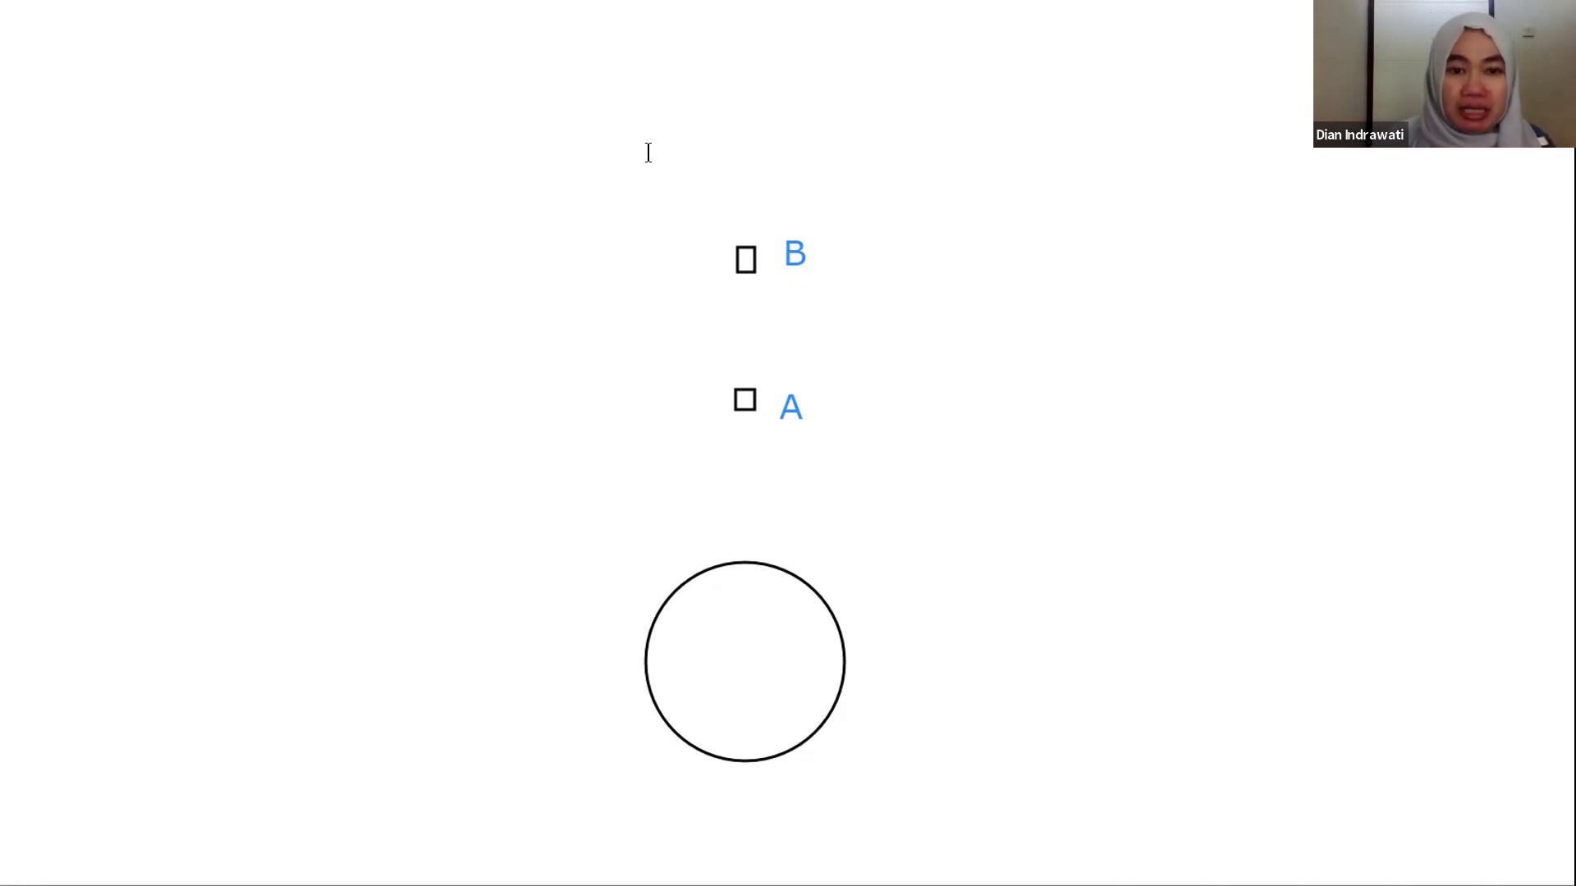
- Draw two black lines spreading from square A down to the upper edge of the circle
drag(735, 397, 715, 578)
mouse_move(740, 410)
mouse_down()
mouse_move(750, 450)
mouse_move(728, 401)
mouse_move(788, 539)
mouse_move(770, 555)
mouse_up()
click(745, 406)
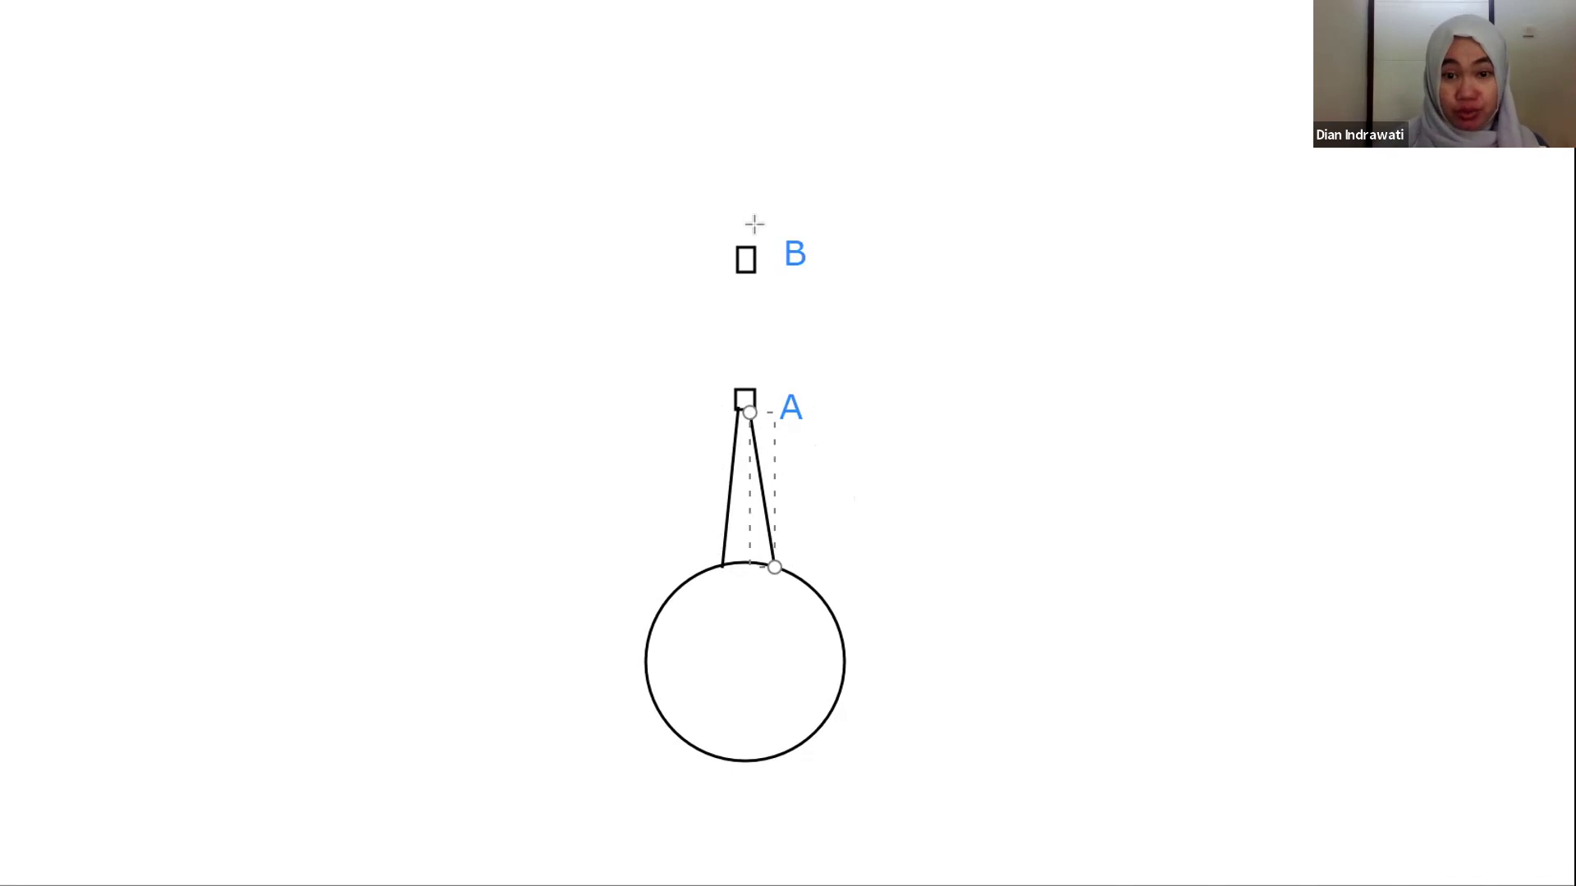
- Draw two red lines spreading from square B down to the circle's left and right sides
drag(745, 275, 671, 414)
drag(640, 545, 638, 645)
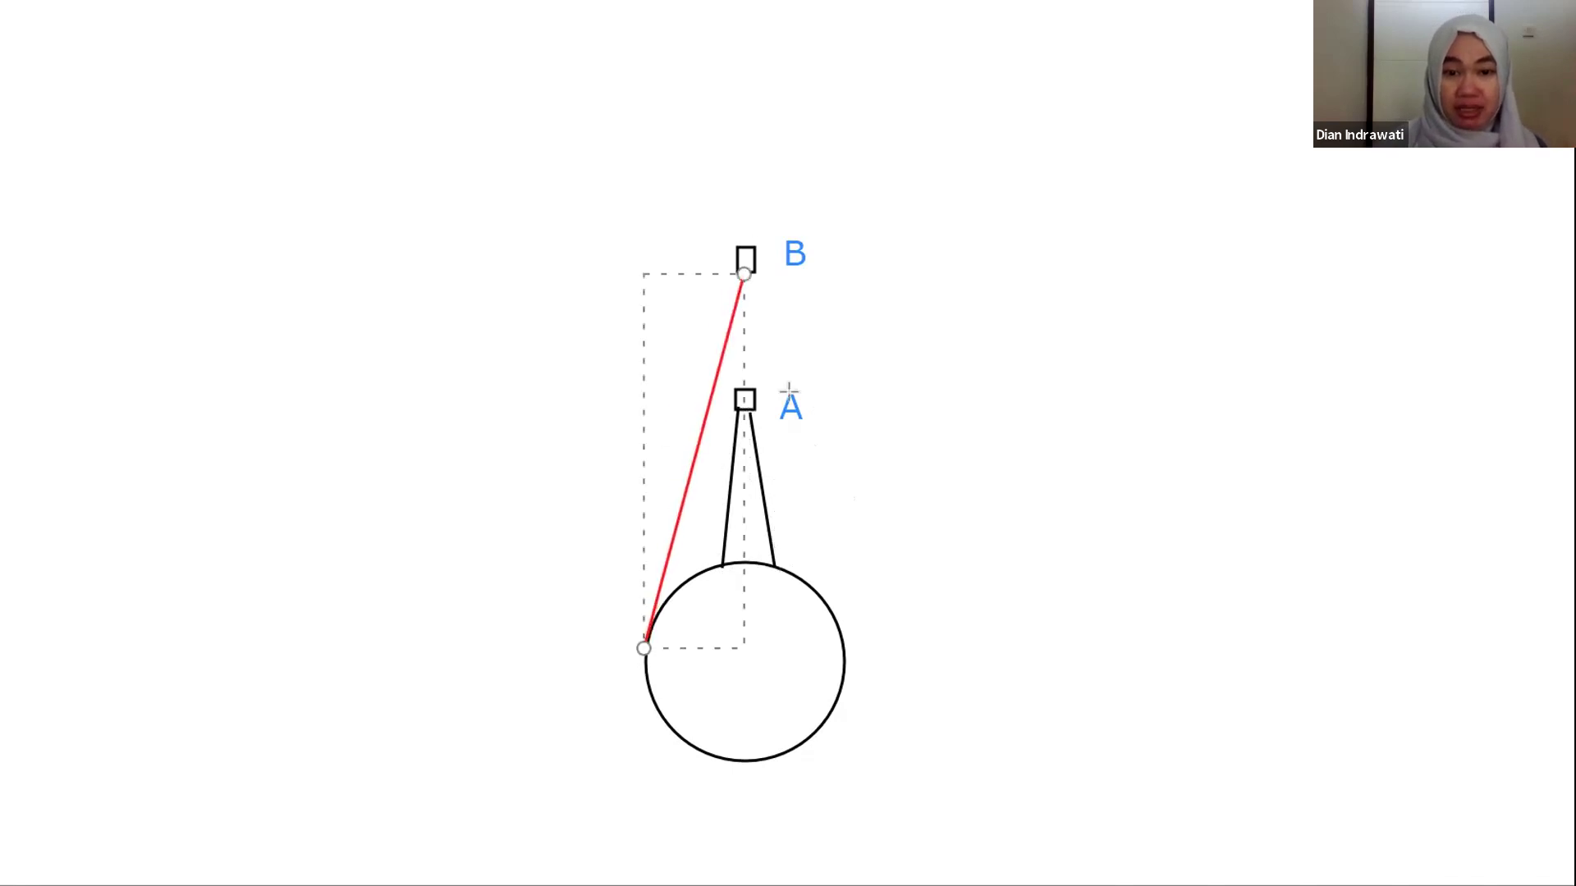
mouse_move(749, 272)
mouse_down()
mouse_move(757, 422)
mouse_move(728, 281)
mouse_move(750, 264)
mouse_move(820, 556)
mouse_move(862, 615)
mouse_move(846, 649)
mouse_up()
click(756, 294)
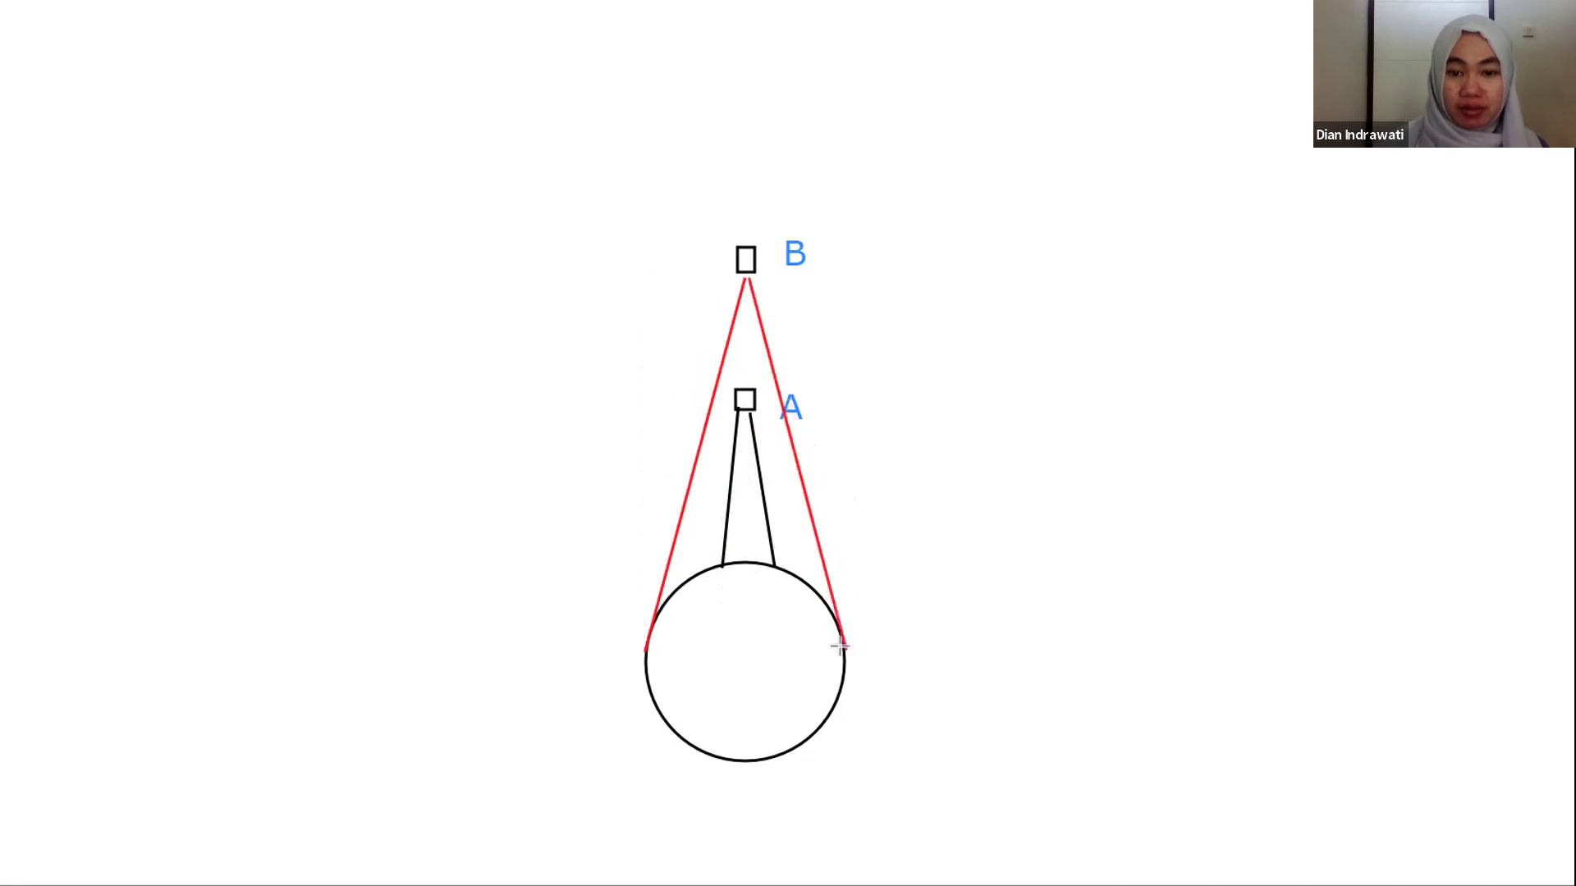
click(900, 523)
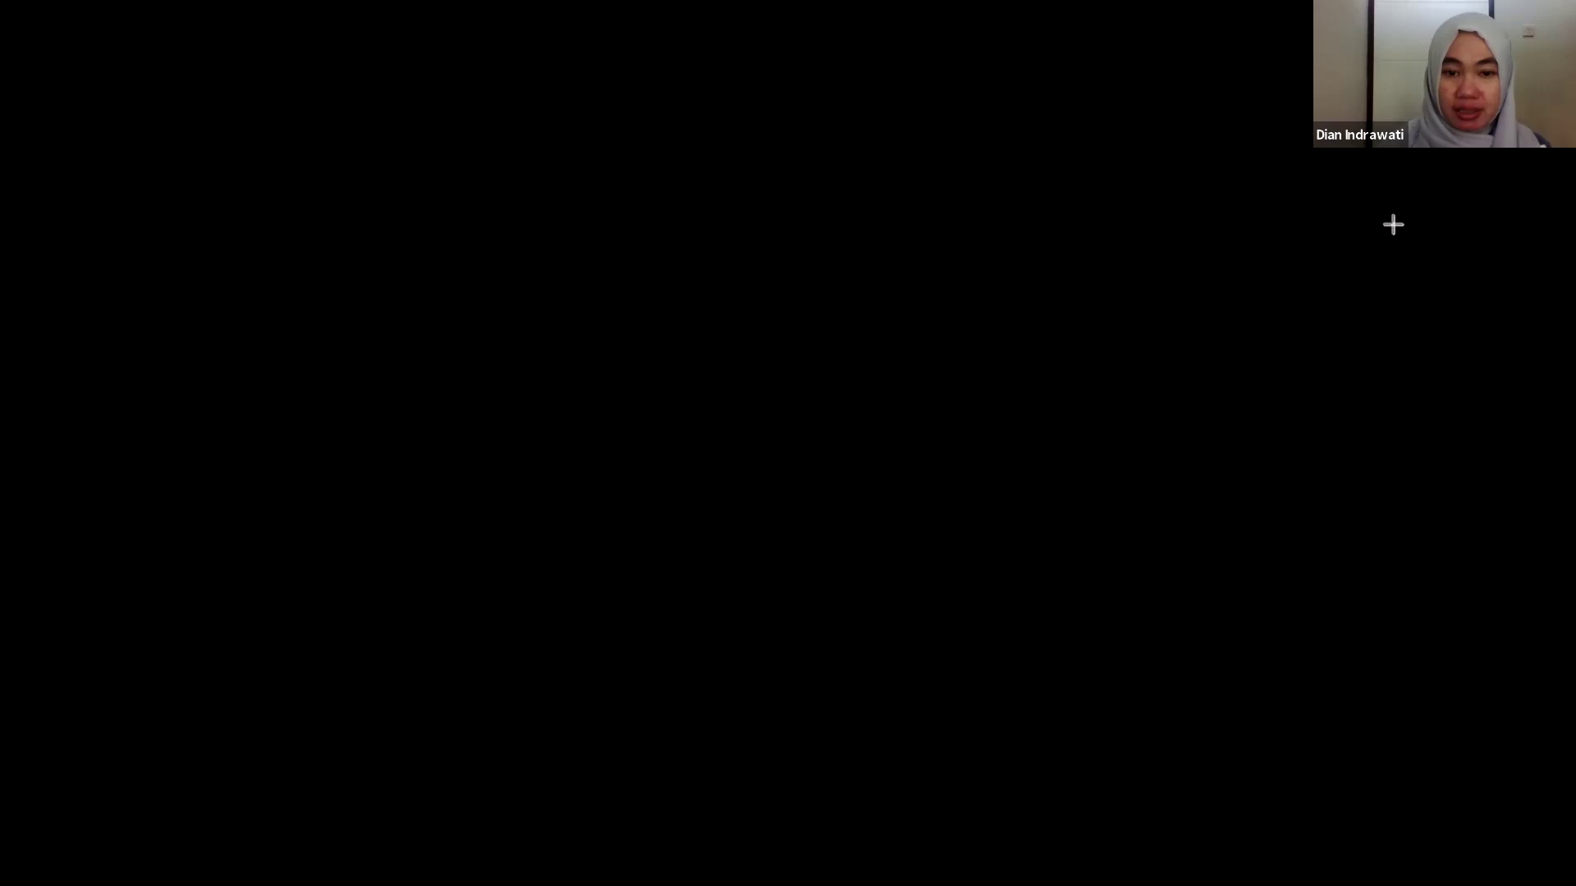
- Switch to the browser and examine the map of UTM zones across Indonesia
scroll(721, 490, down, 2)
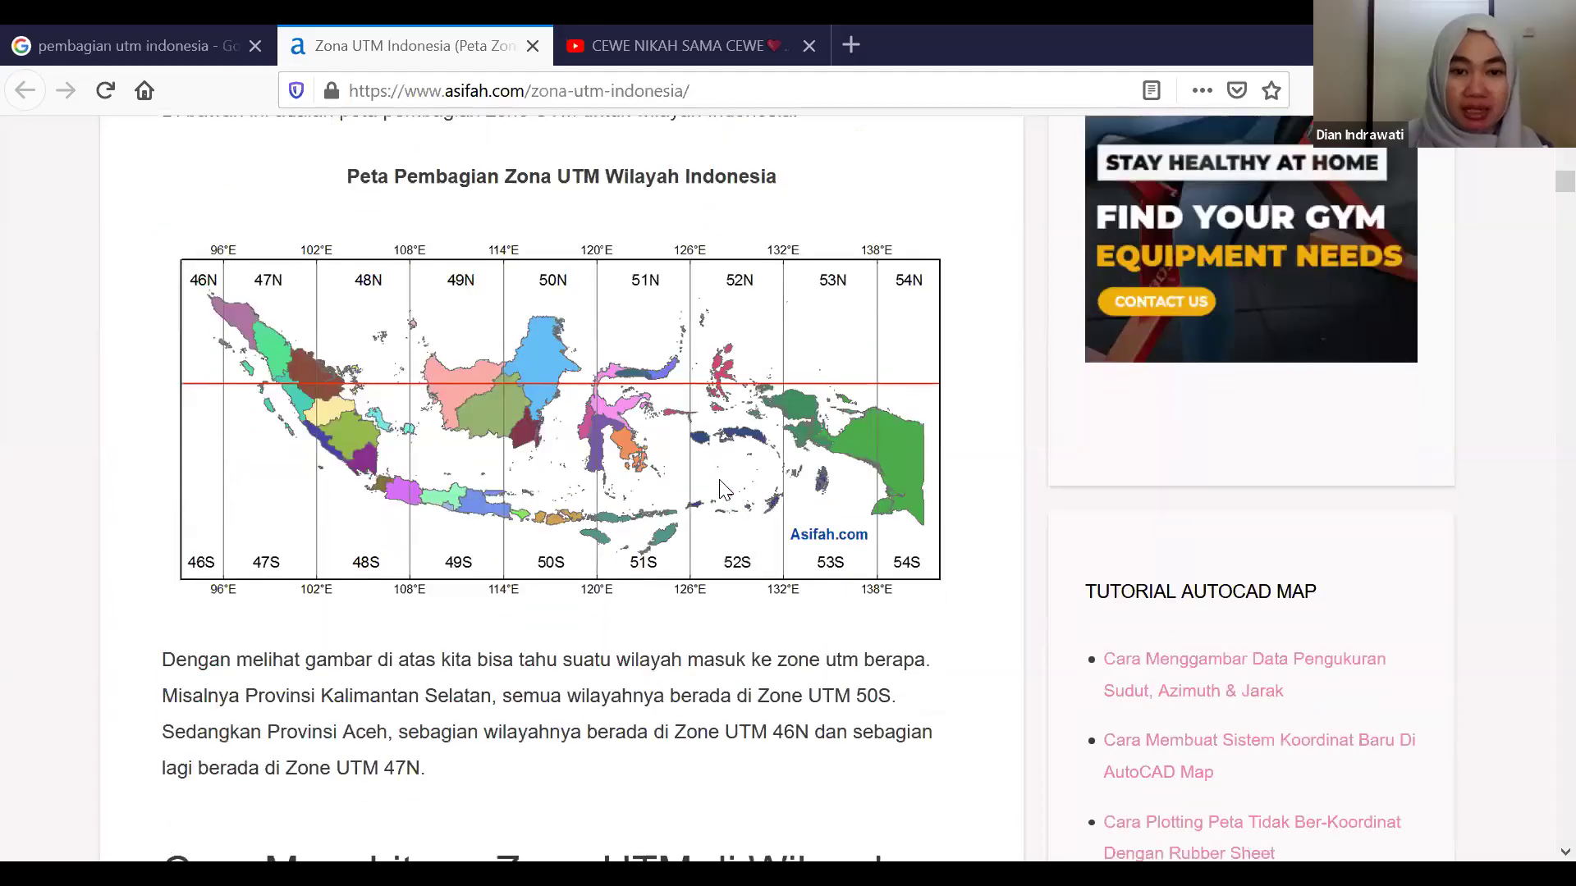
scroll(720, 490, up, 2)
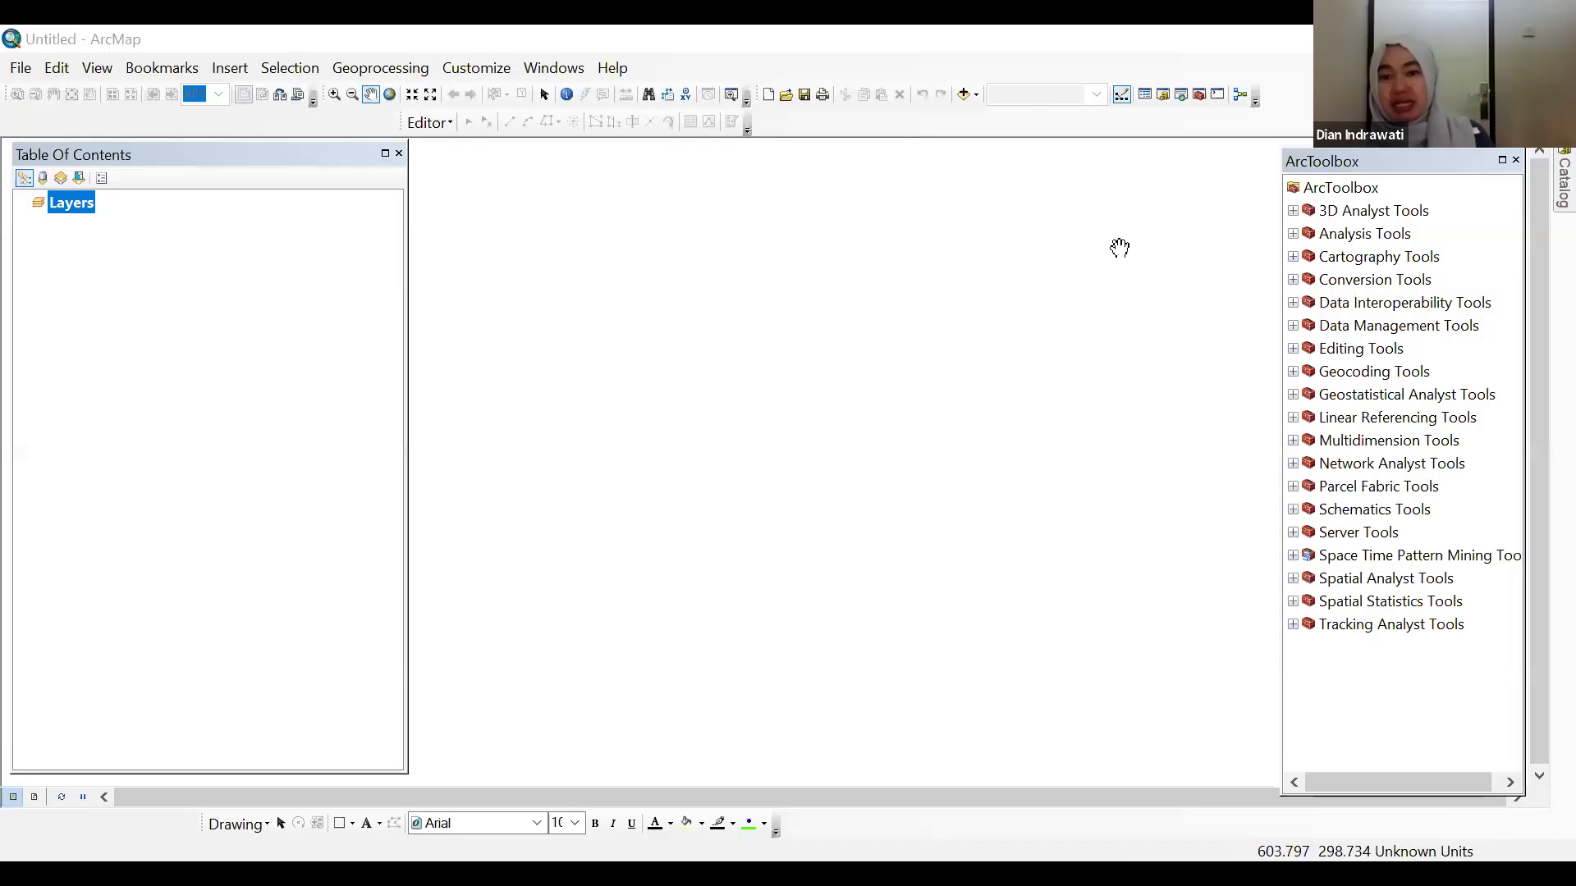
- Switch to ArcMap, open the data frame properties and expand the projected coordinate systems to UTM, WGS 1984, Southern Hemisphere
drag(1120, 248, 1110, 207)
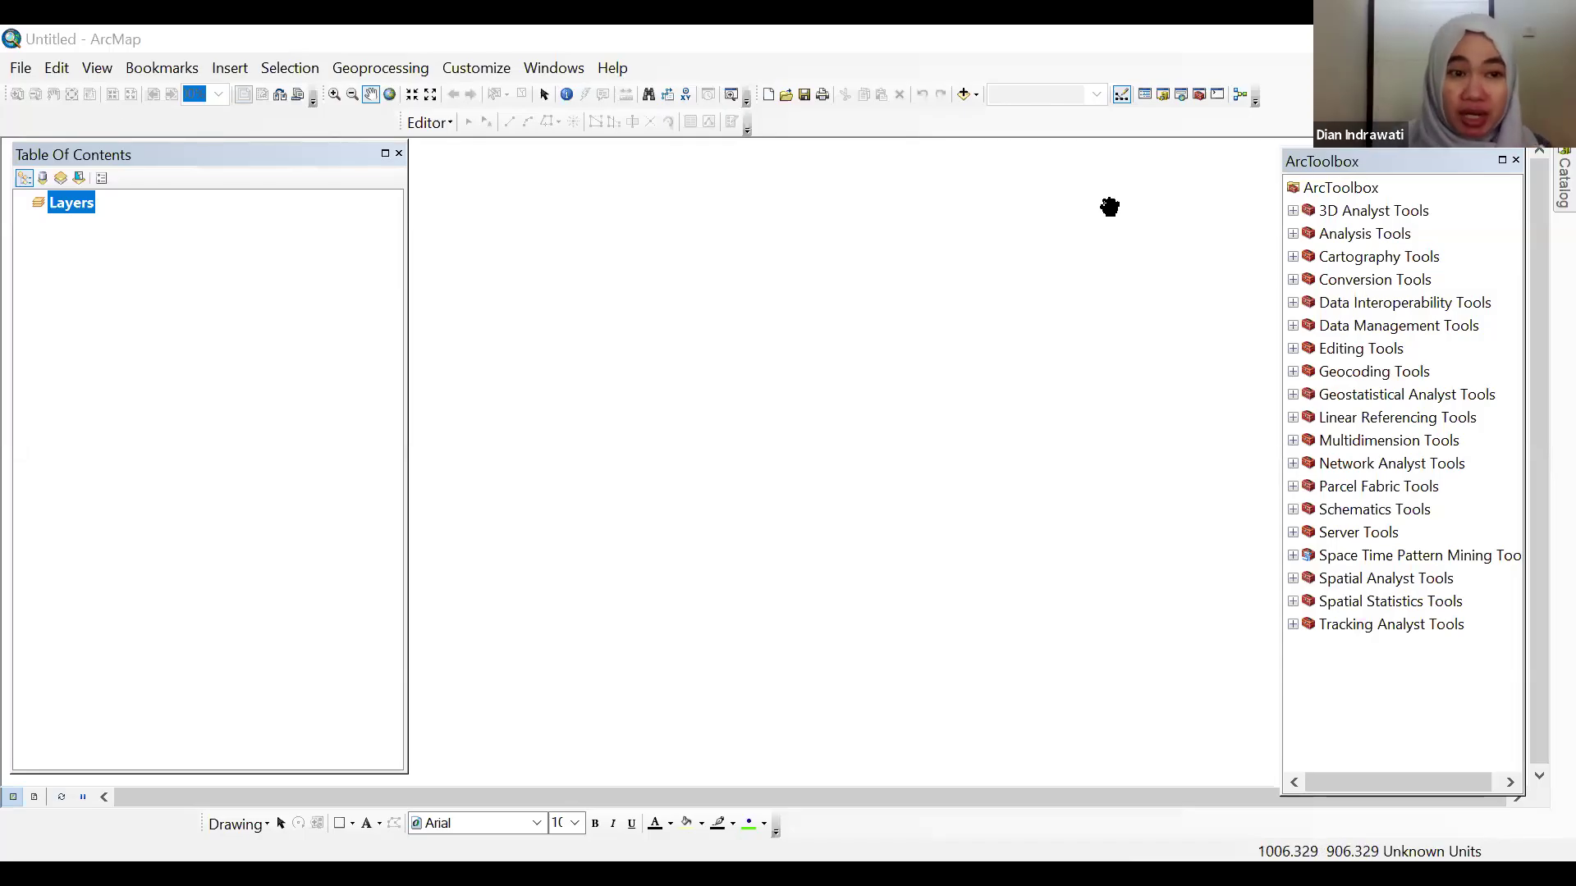
click(104, 68)
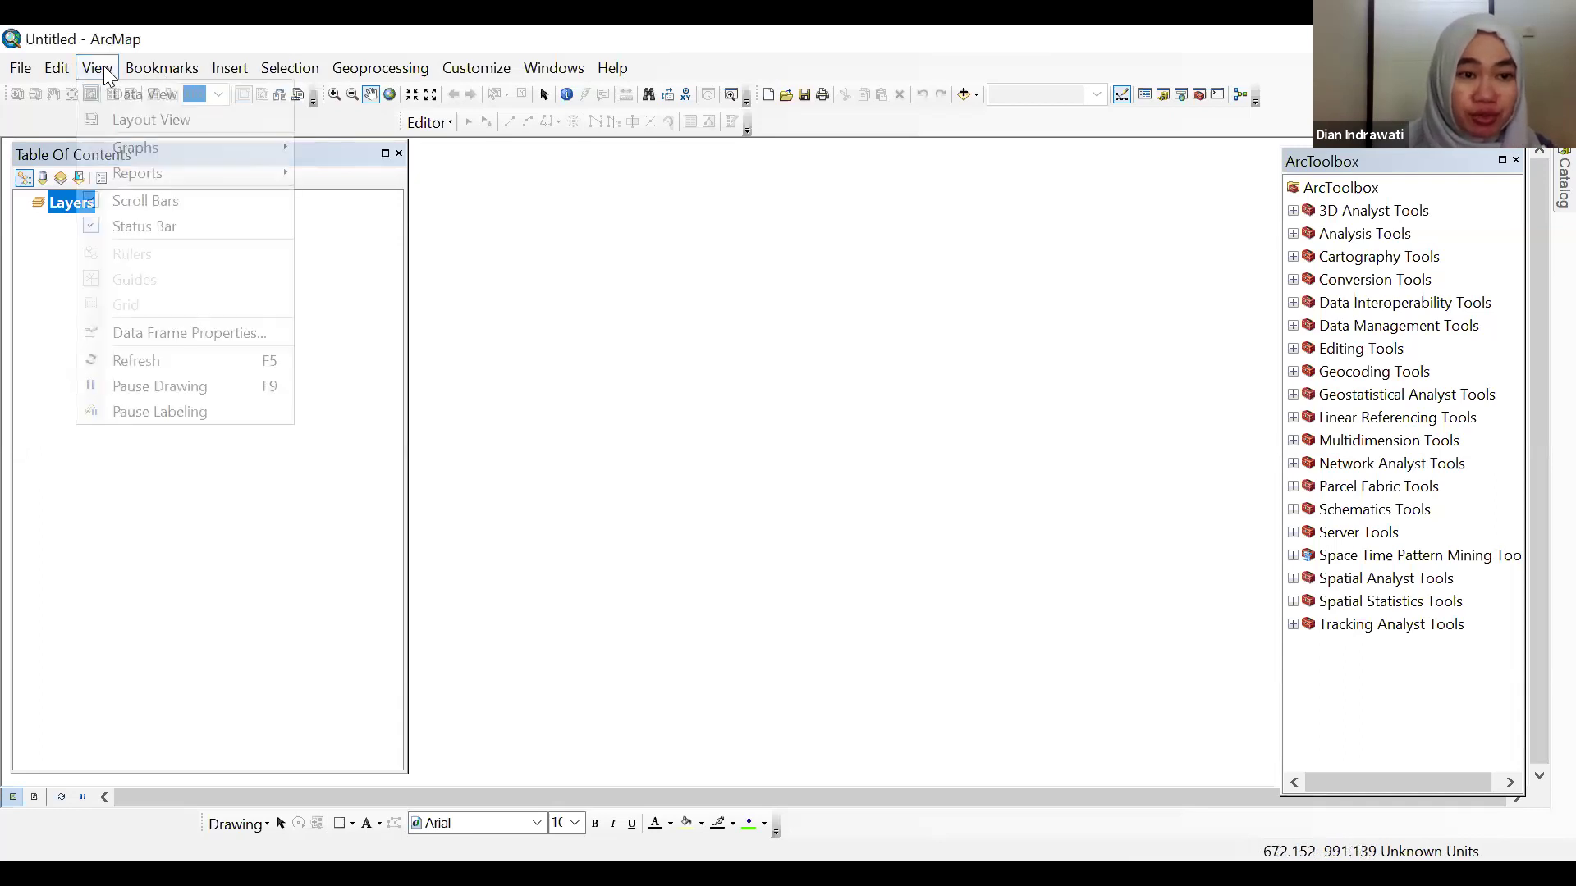
click(165, 331)
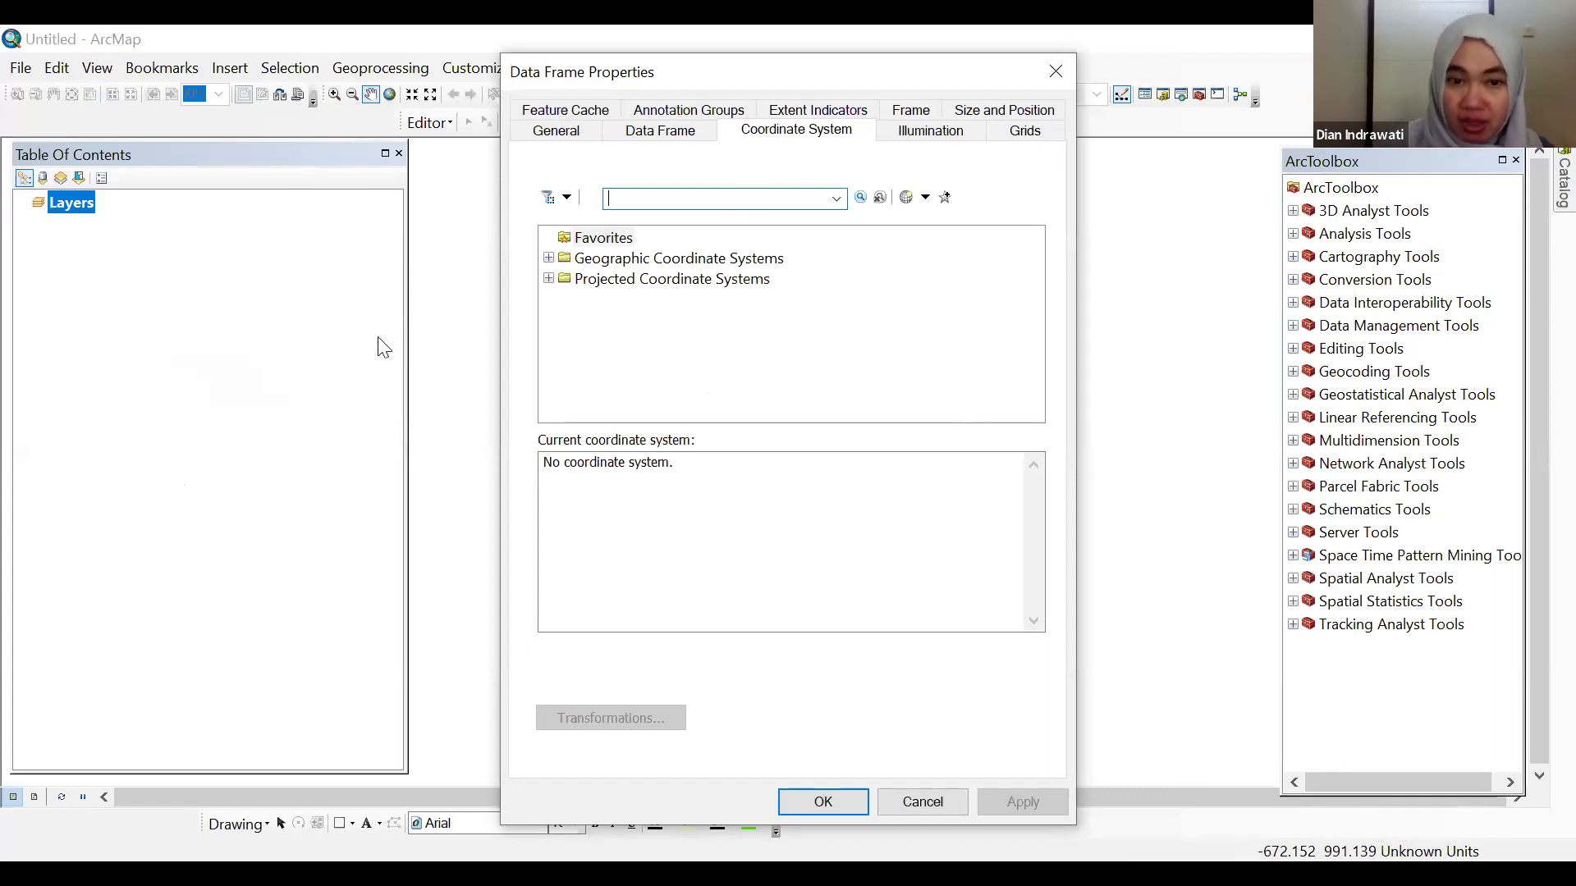
click(547, 278)
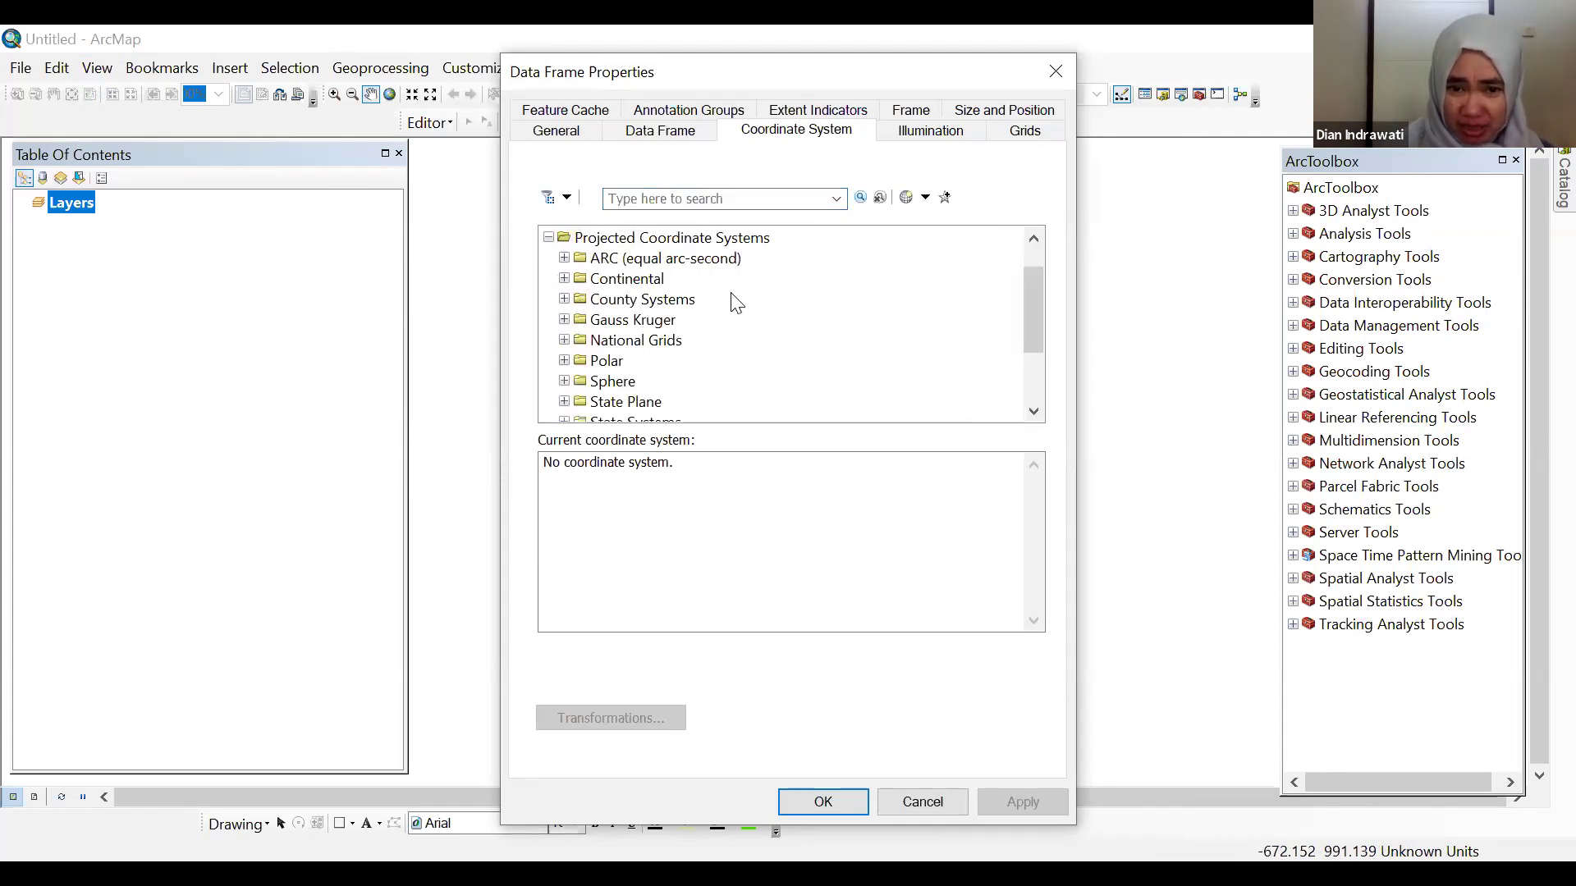
scroll(736, 304, down, 2)
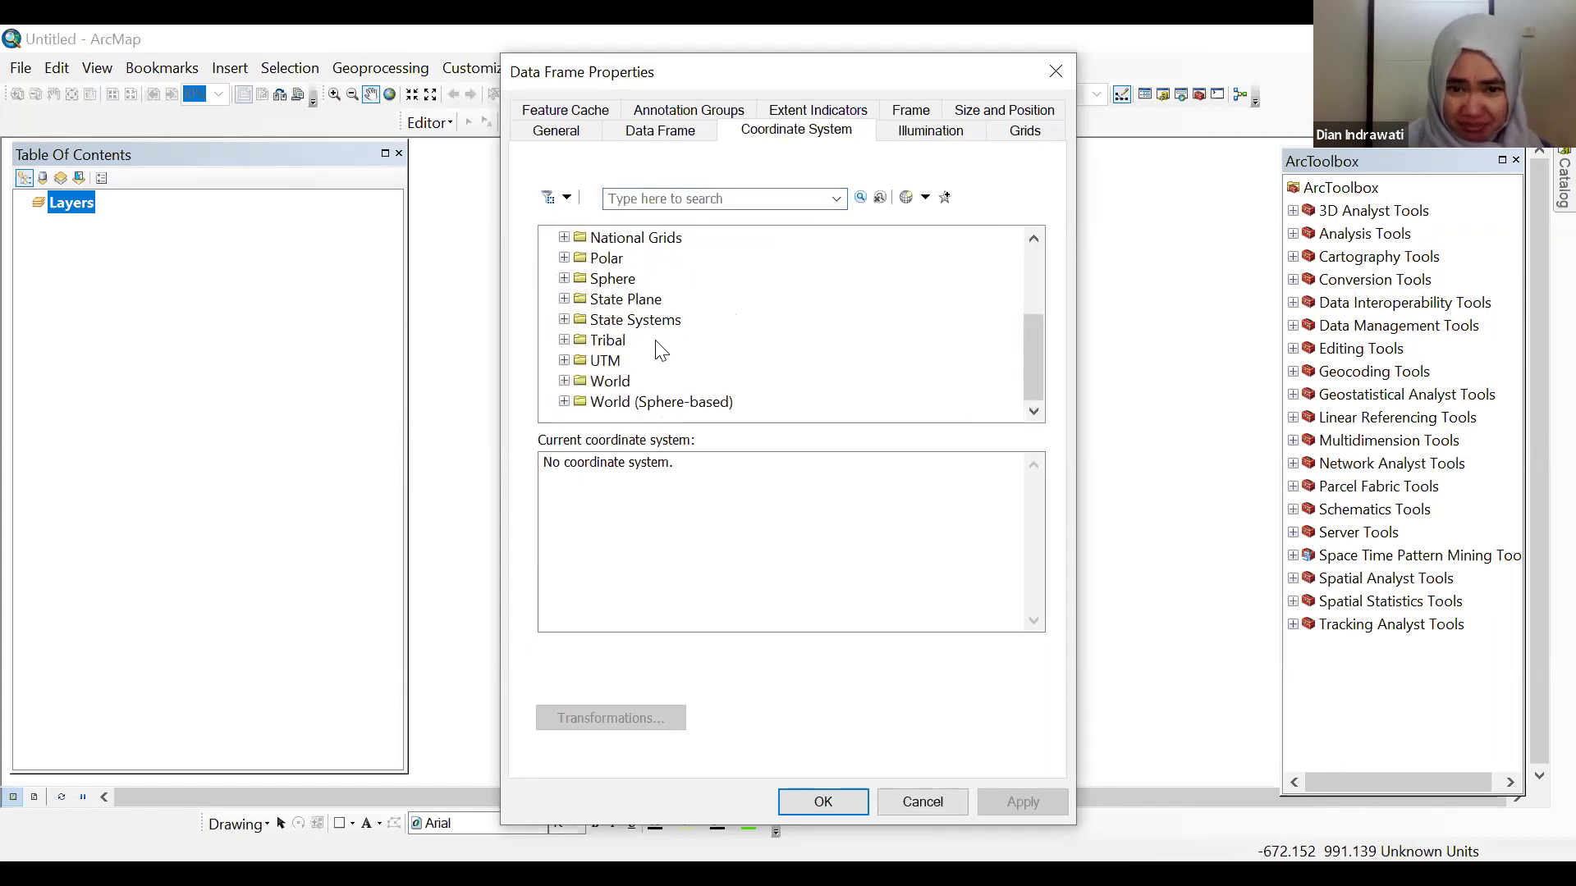
click(564, 361)
scroll(726, 343, down, 3)
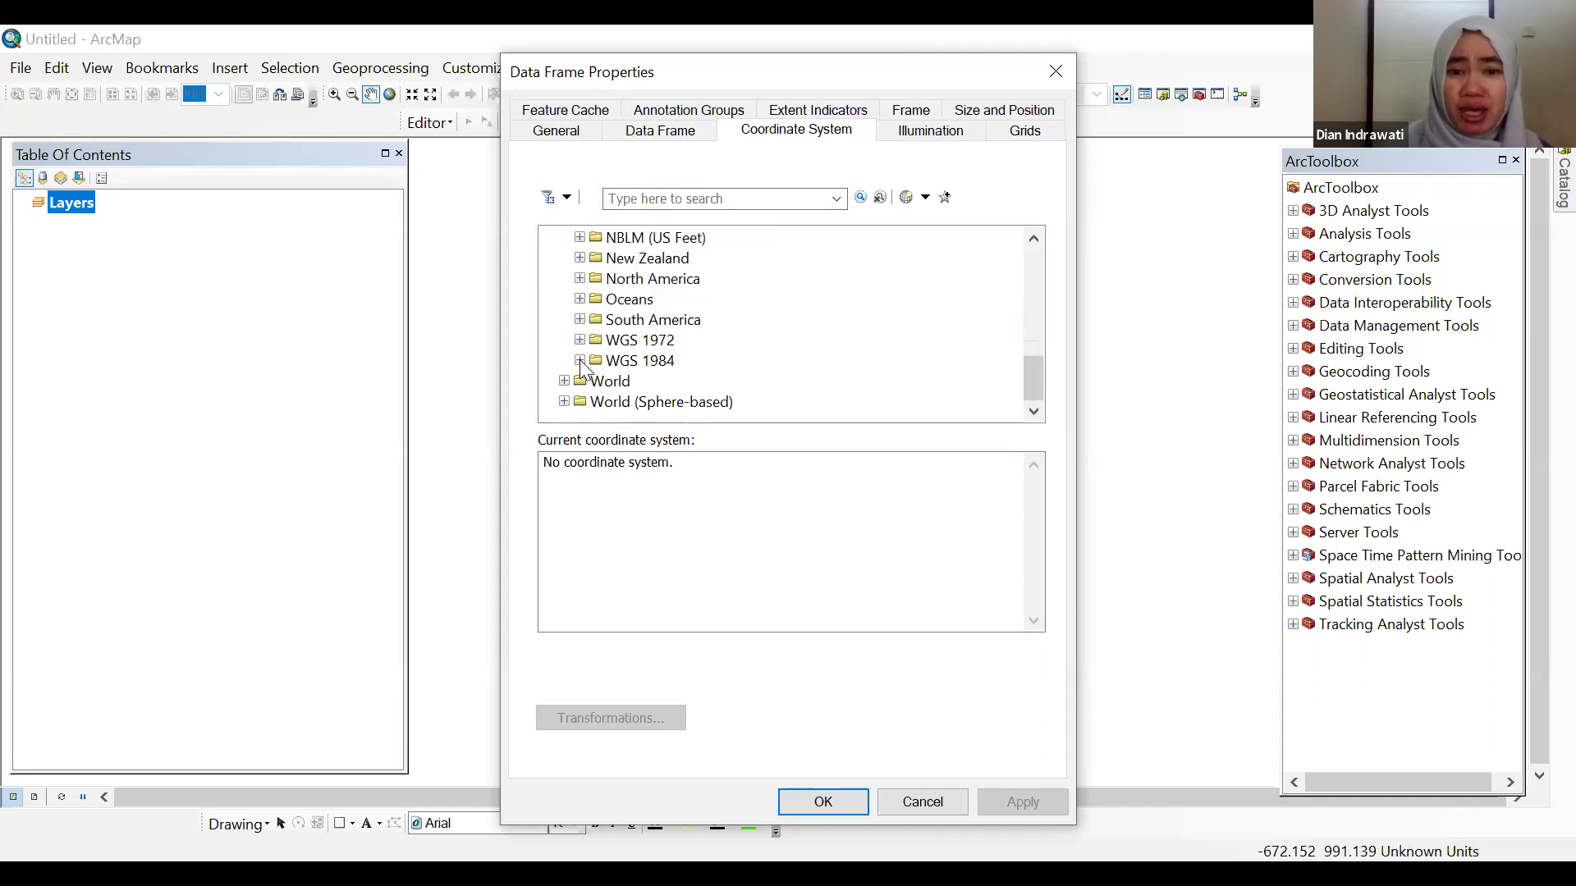
click(580, 360)
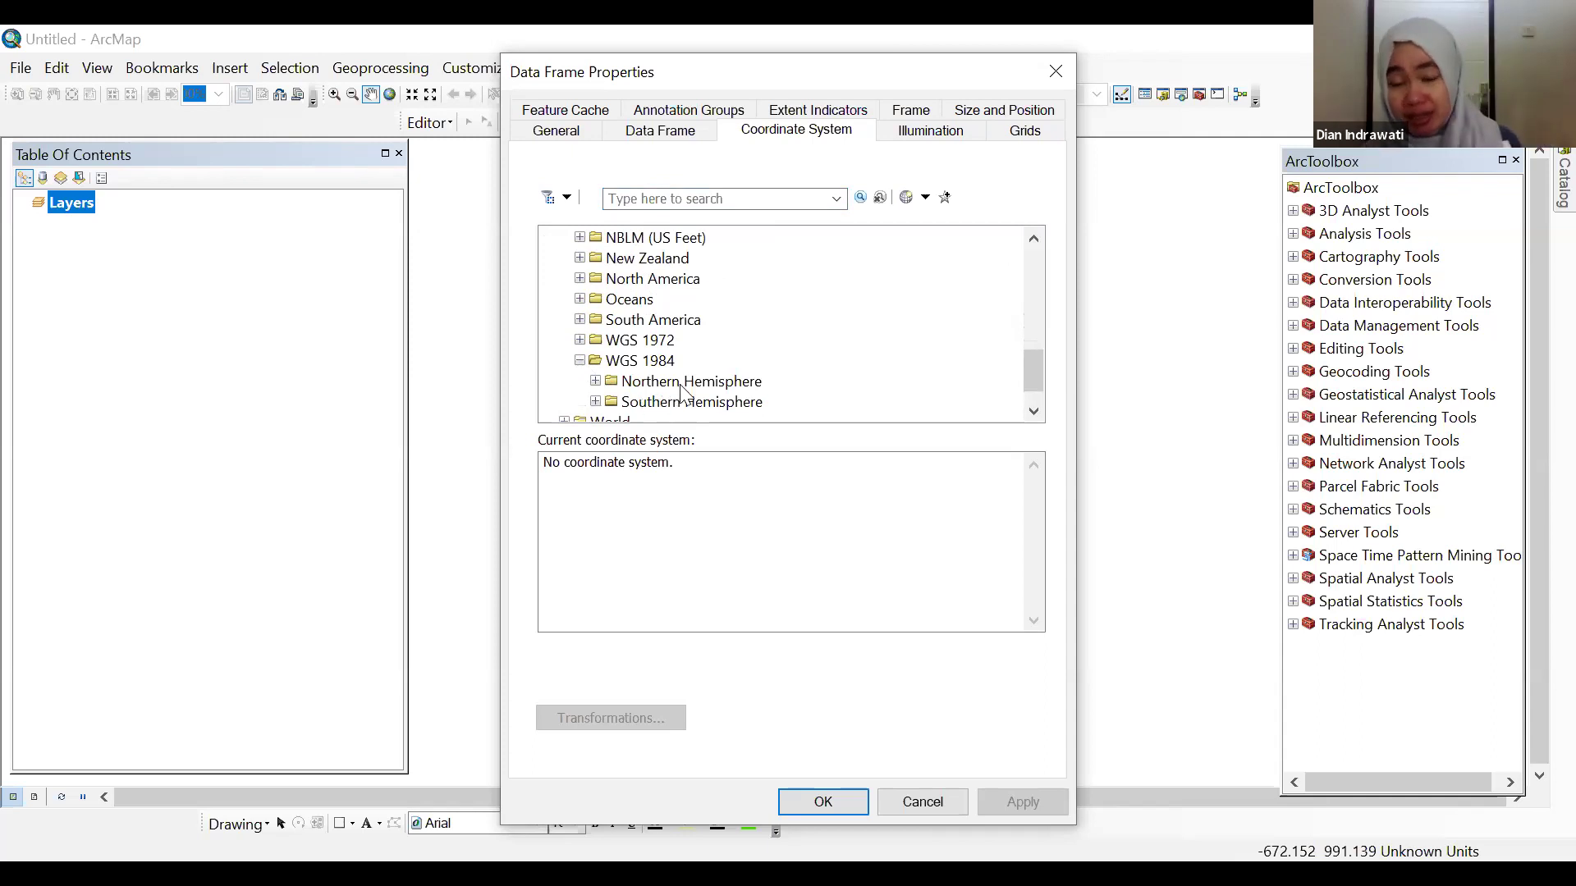
double_click(645, 400)
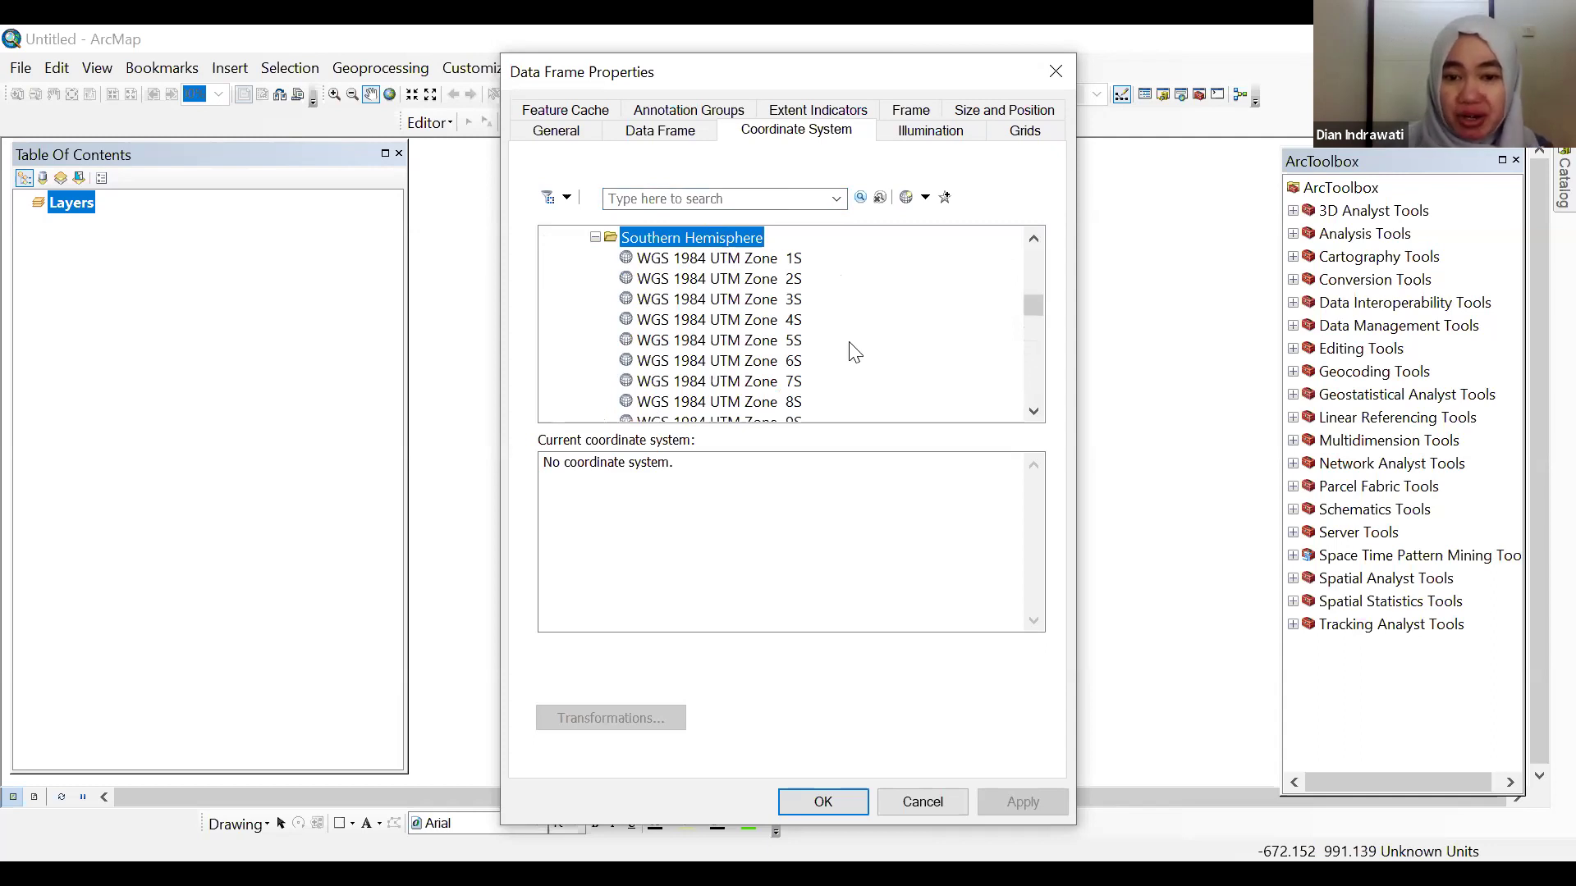
- Set the data frame's coordinate system to WGS 1984 UTM Zone 48S and apply it
scroll(854, 351, down, 1)
scroll(854, 351, down, 12)
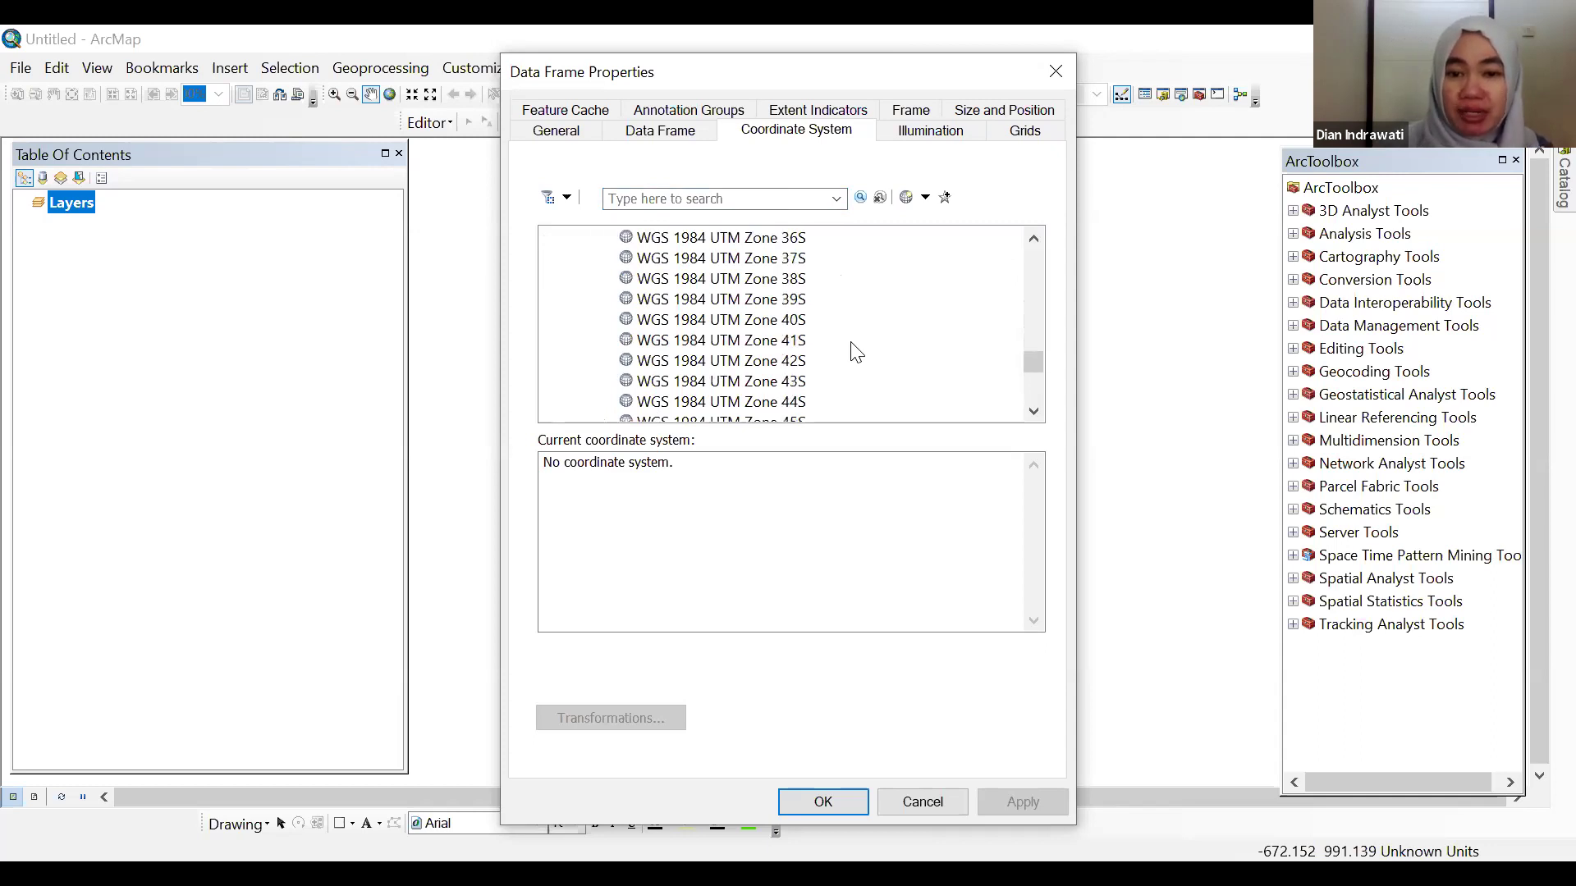
scroll(852, 351, down, 3)
scroll(820, 328, up, 1)
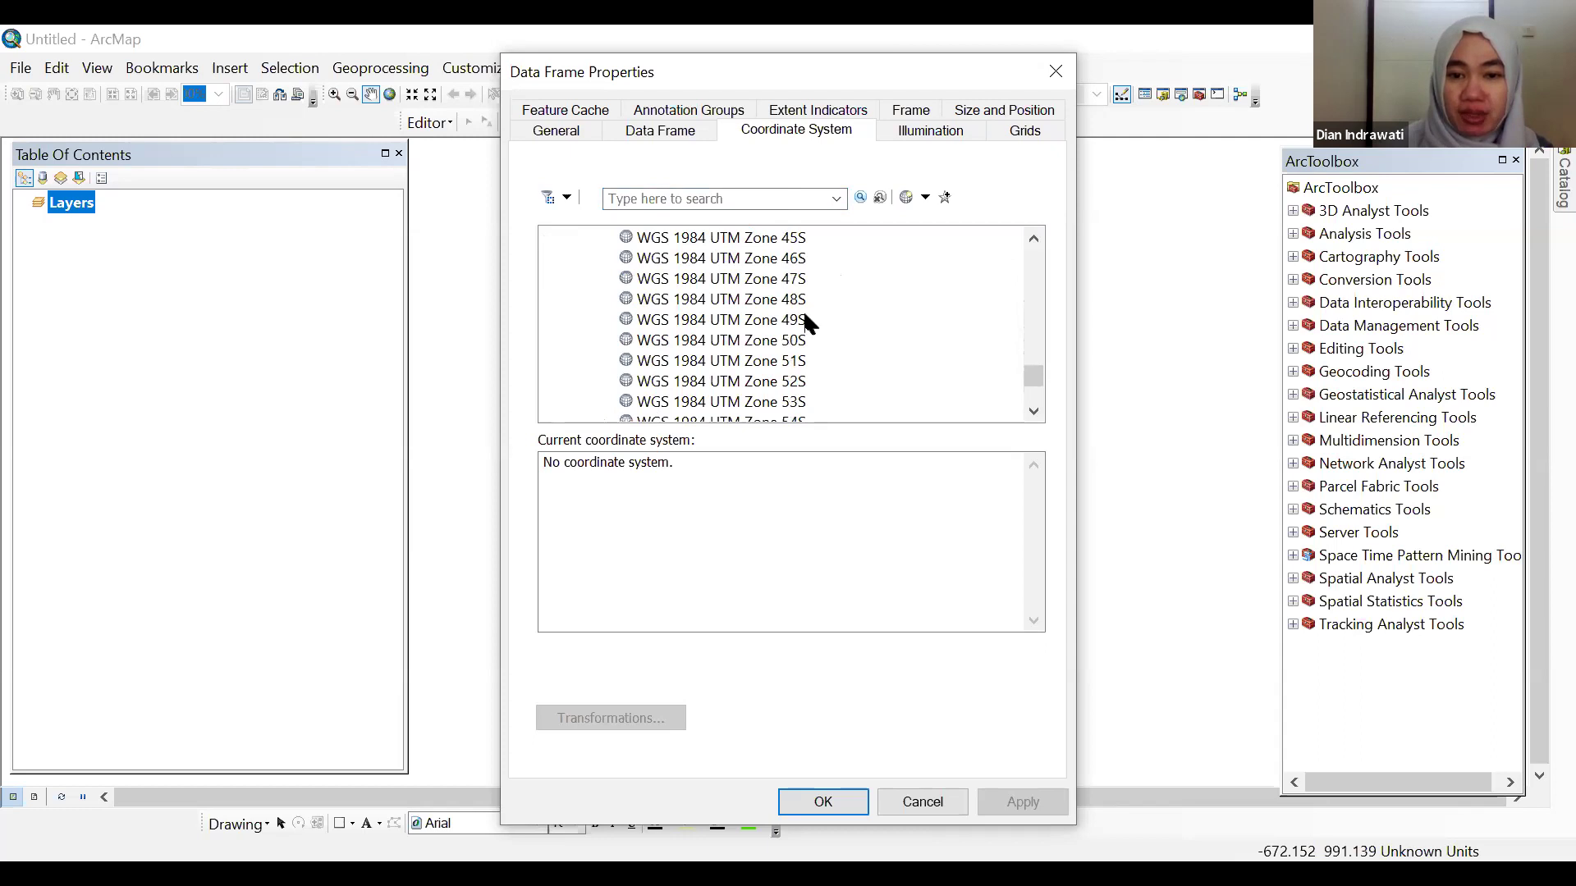
click(758, 298)
click(1018, 805)
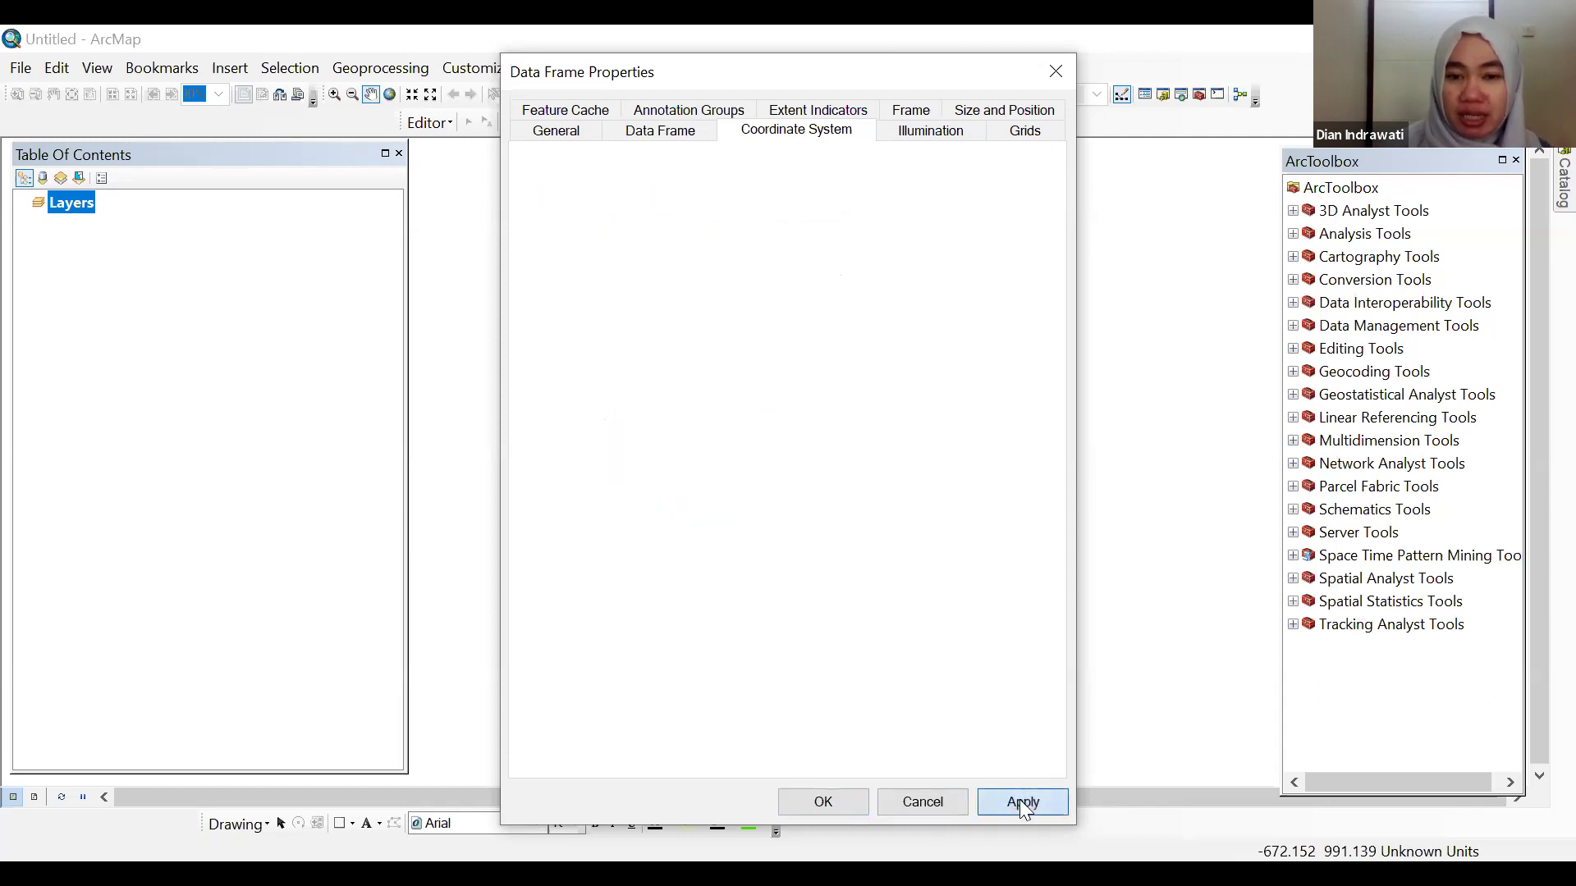
click(823, 802)
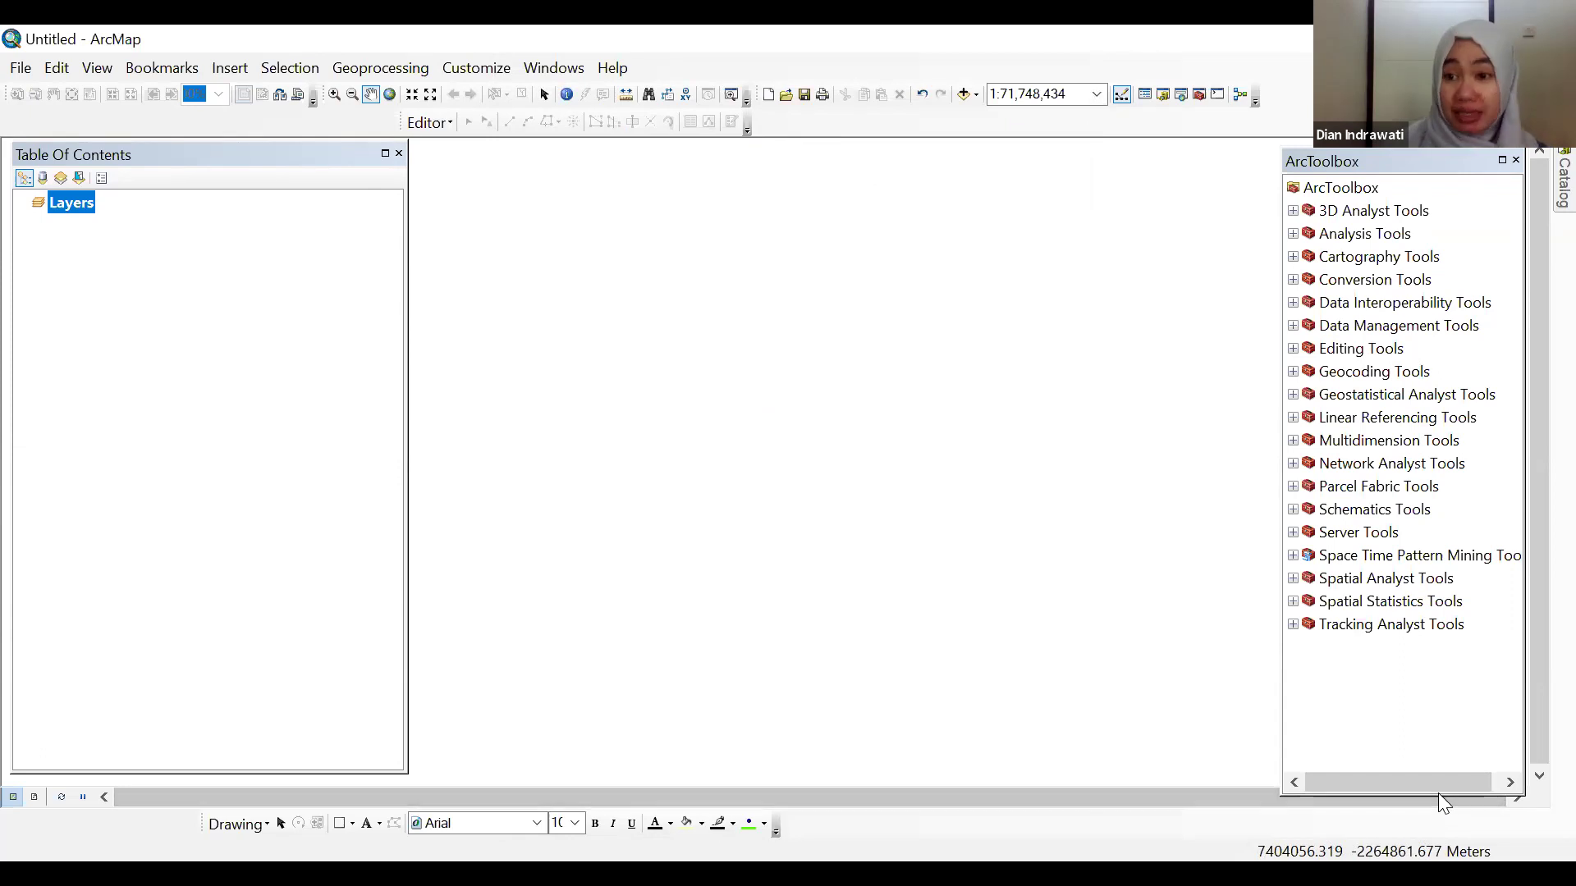
- Save the map document as pebuatan_DAS in the unjani folder
click(20, 72)
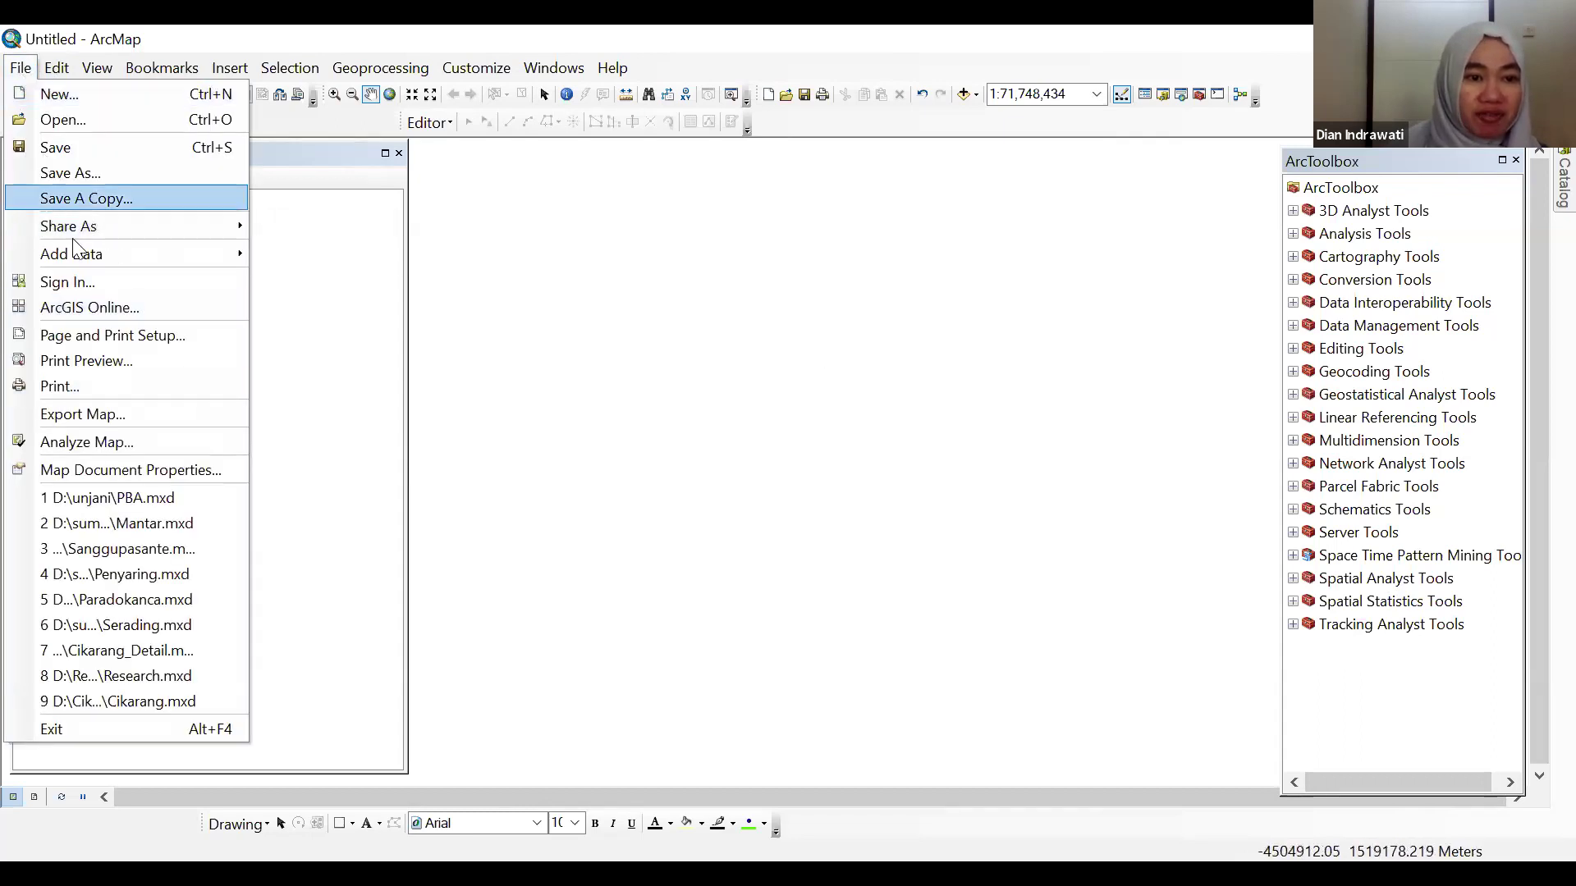
click(152, 169)
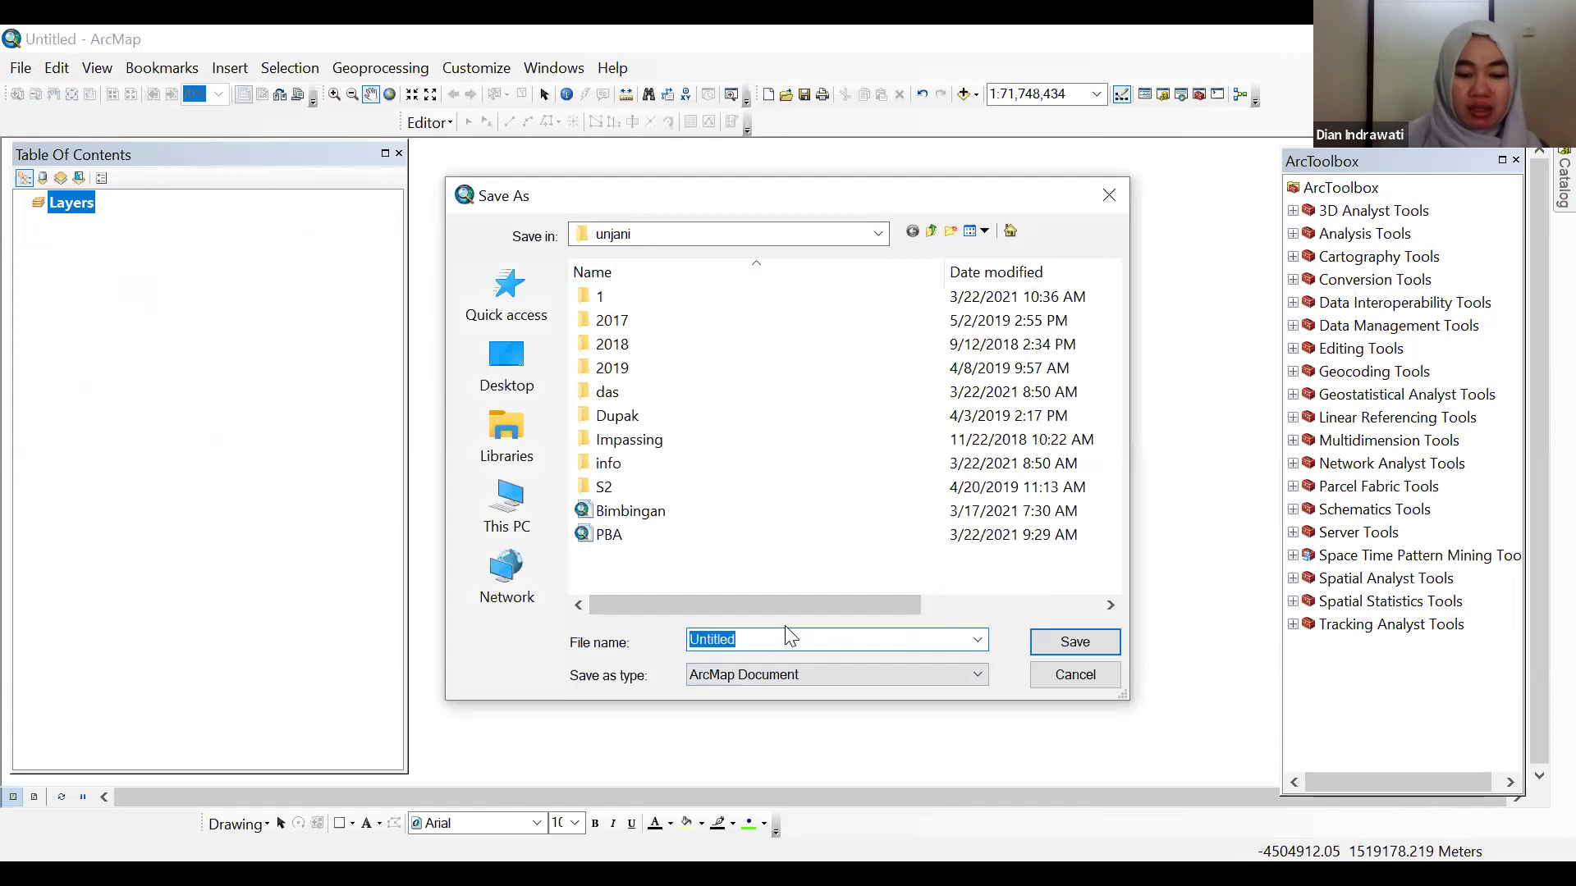
text(pebuat)
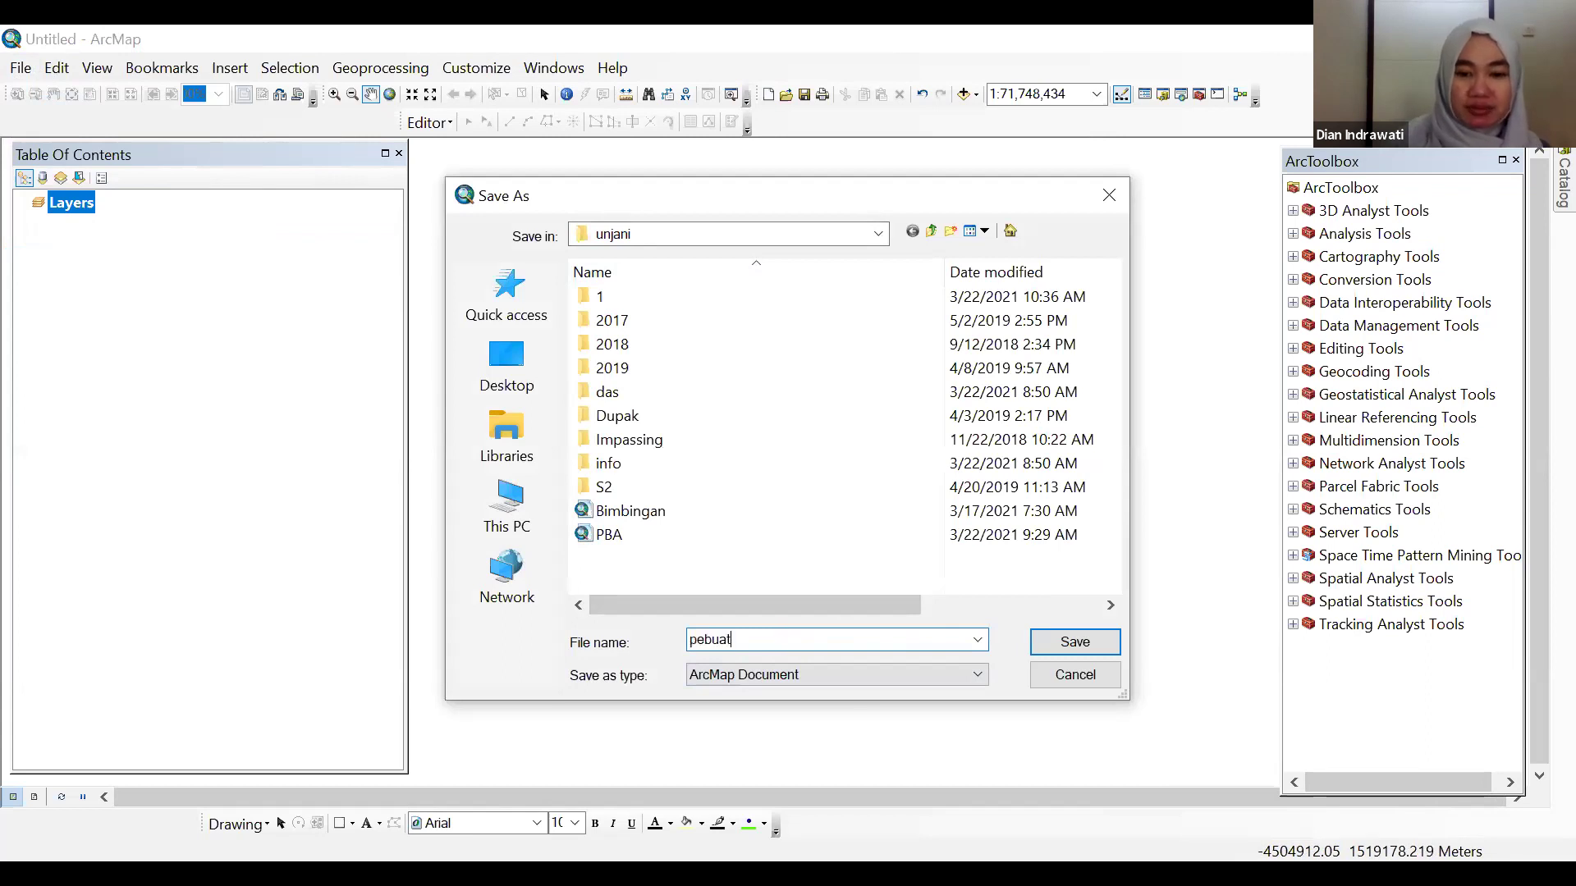
text(an_DAS)
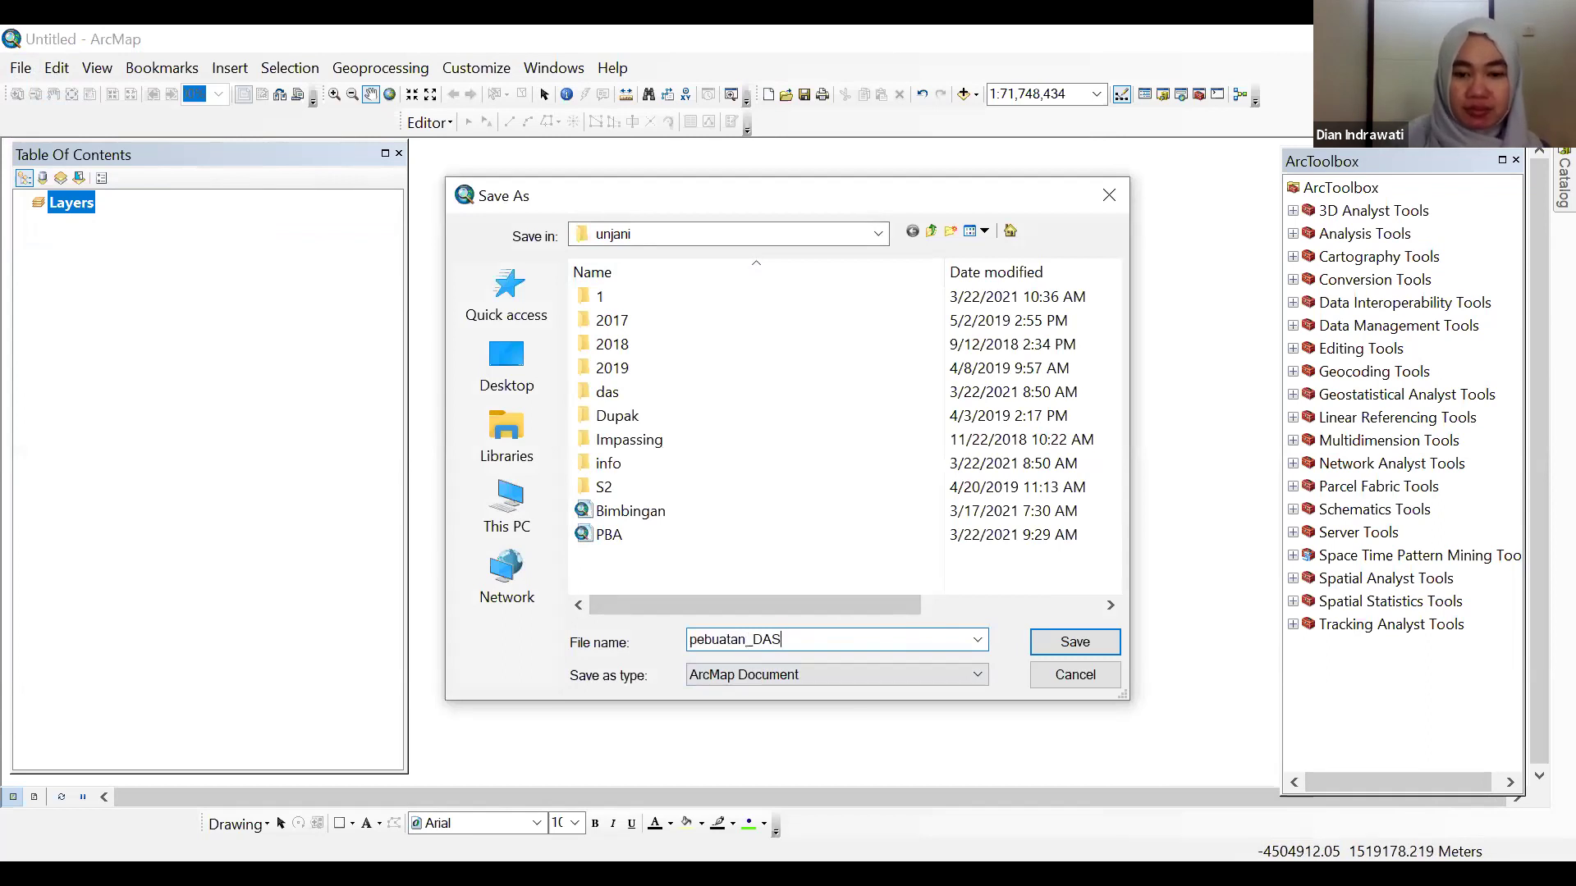
key(Return)
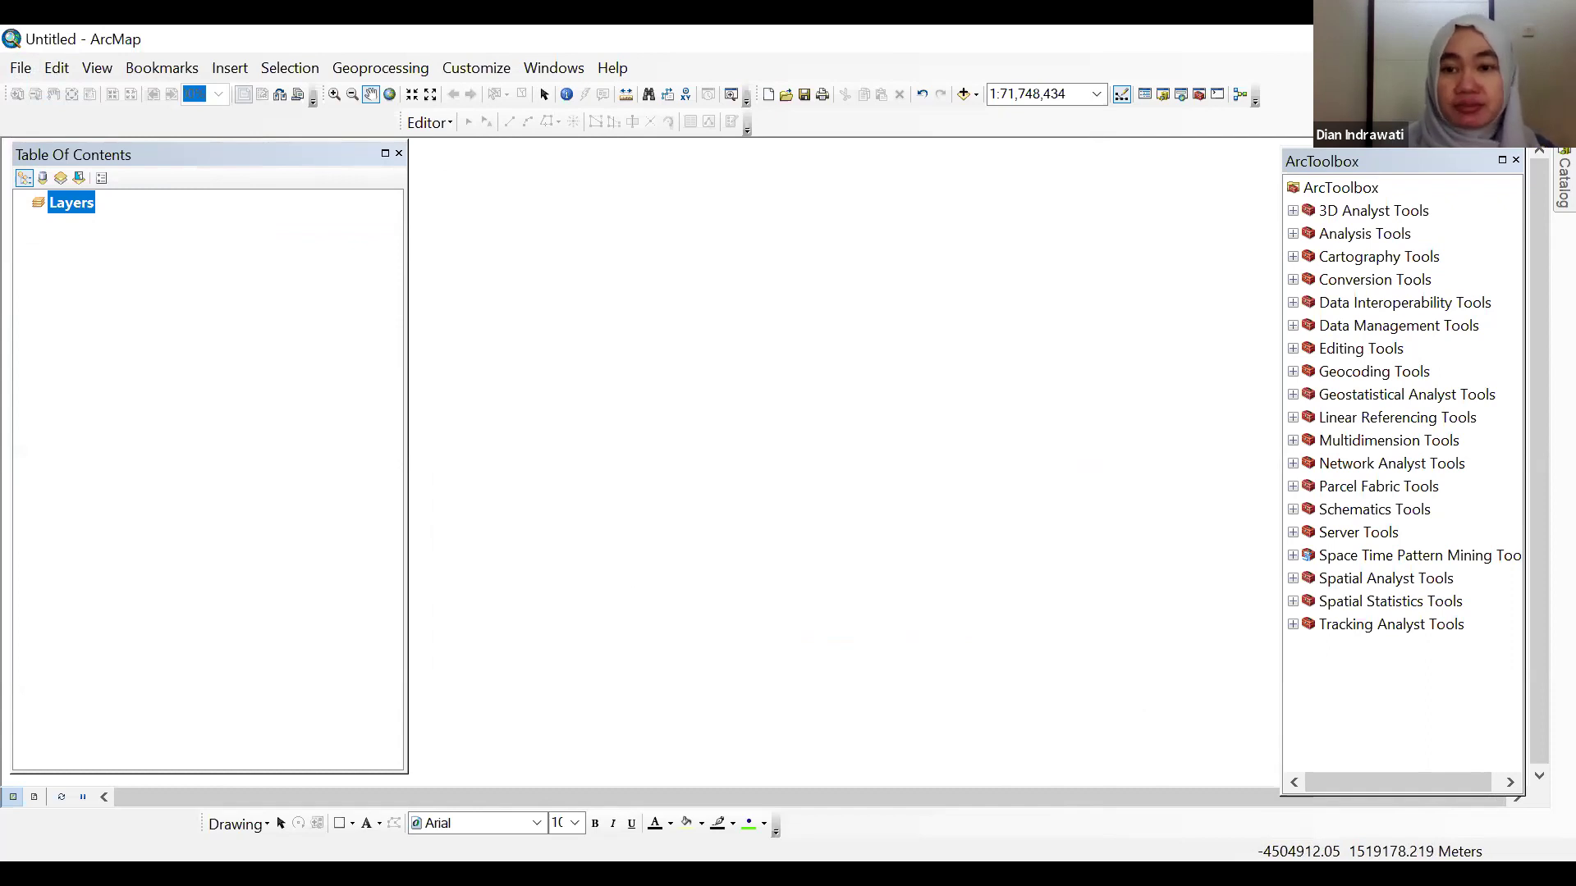
key(alt+Tab)
key(alt+Tab)
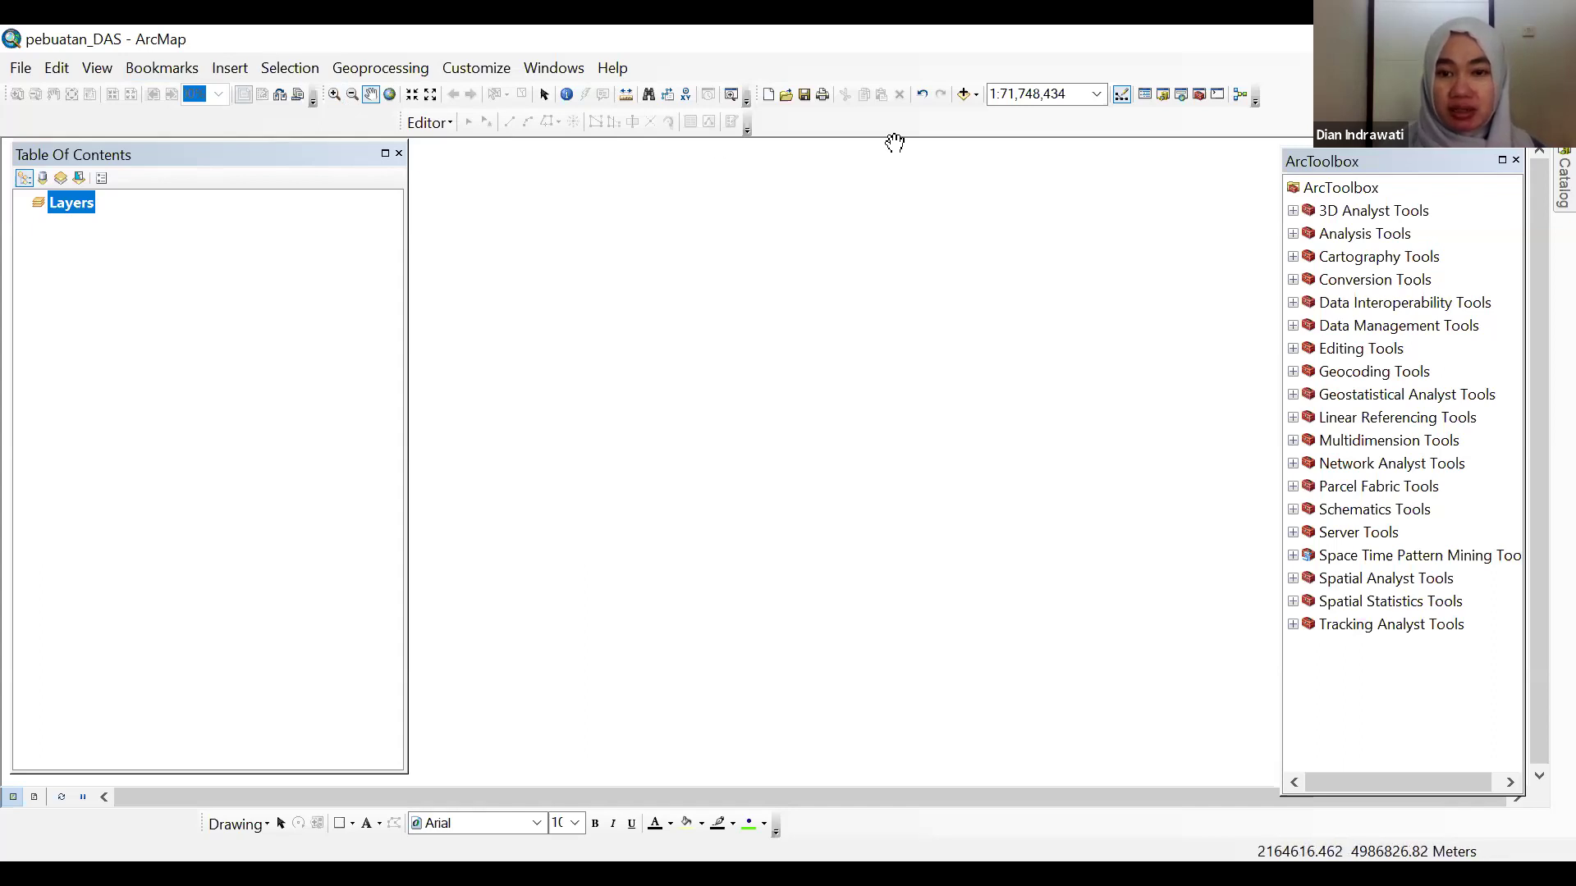
- Add the srtm_48s raster from the SUBSET folder of D:\DEM_INDONESIA to the map
click(964, 94)
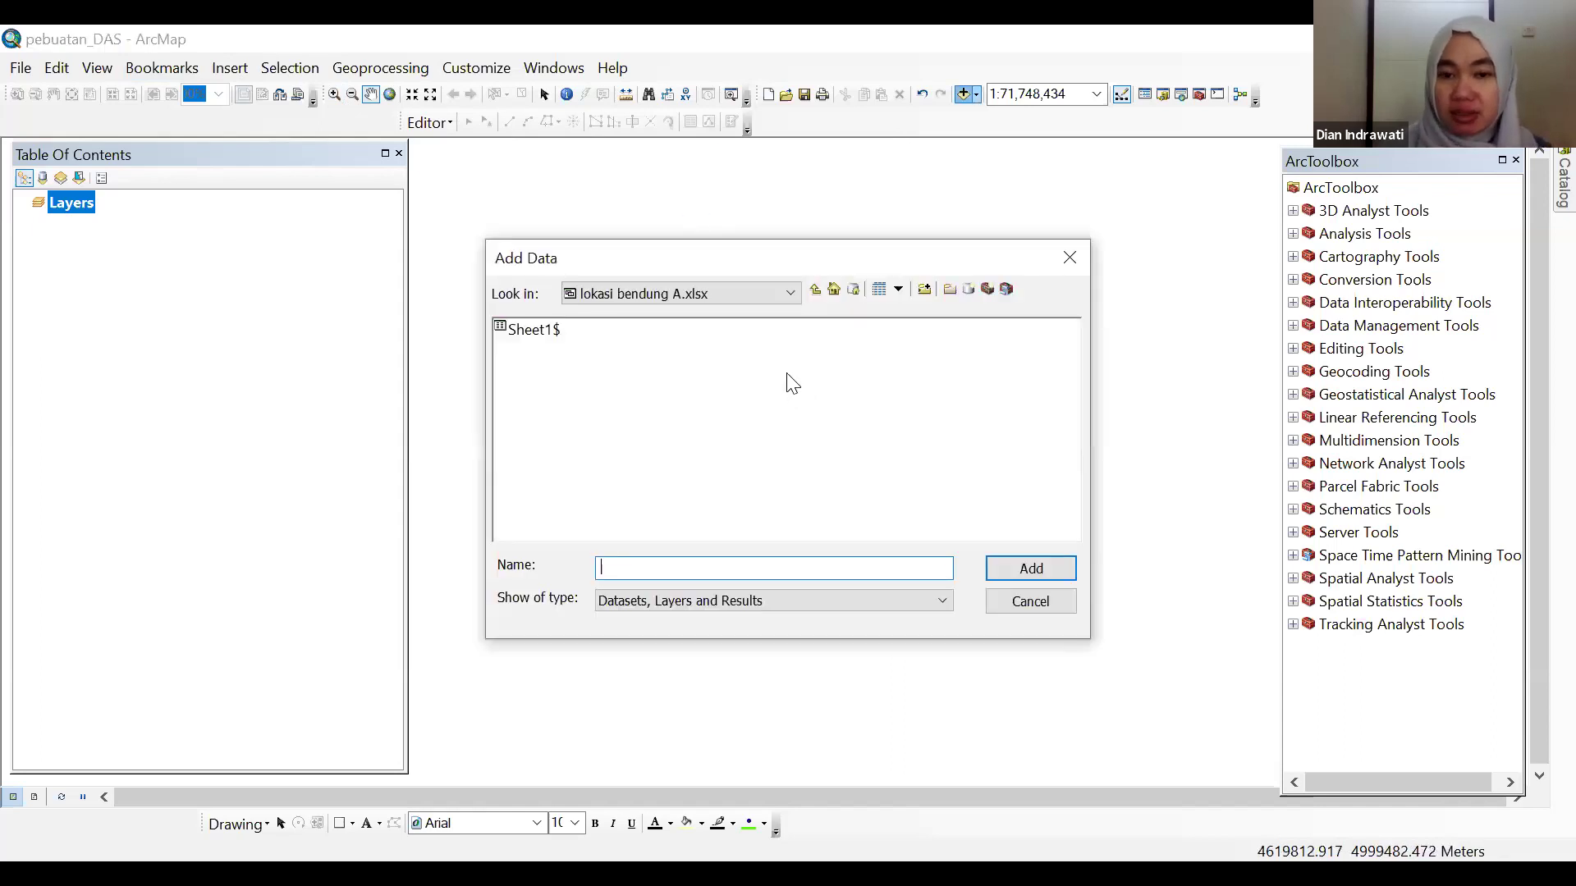
click(784, 294)
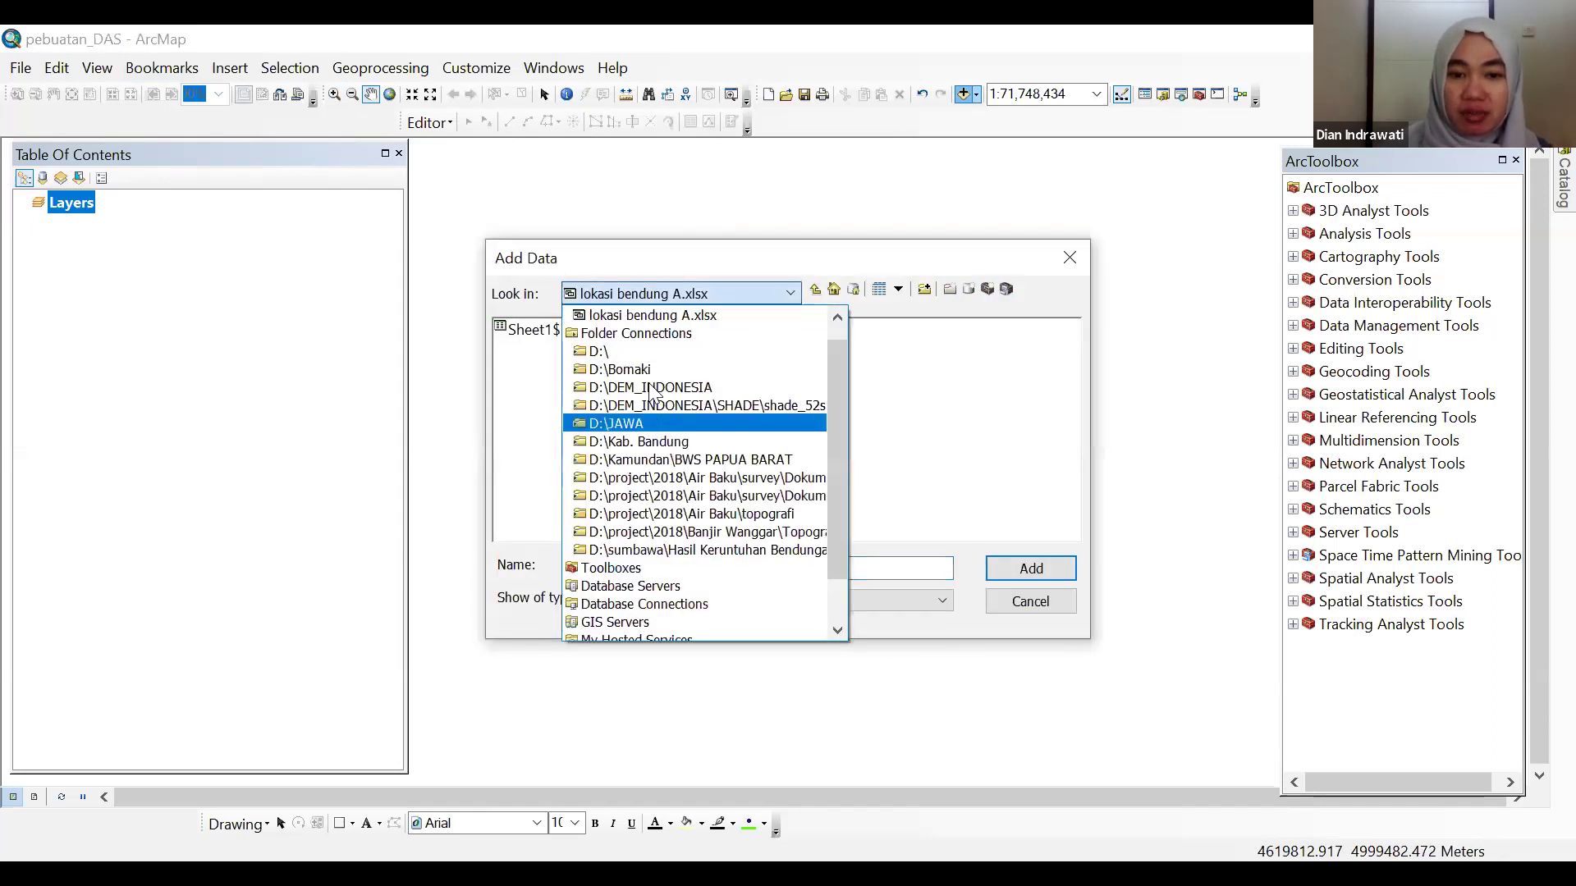
click(658, 351)
drag(580, 532, 648, 529)
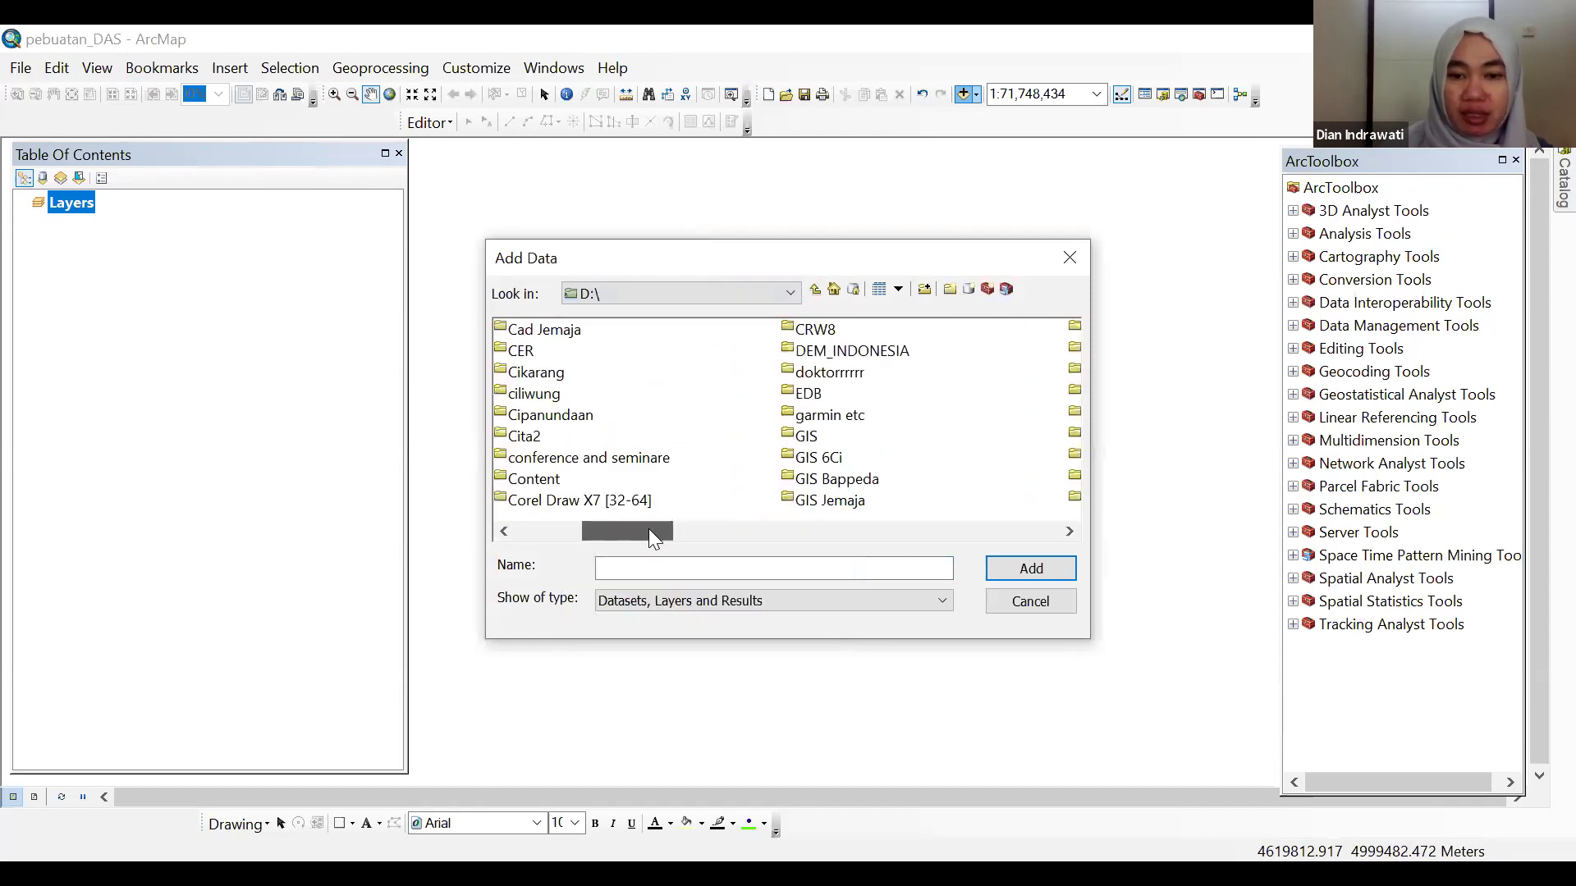
double_click(821, 353)
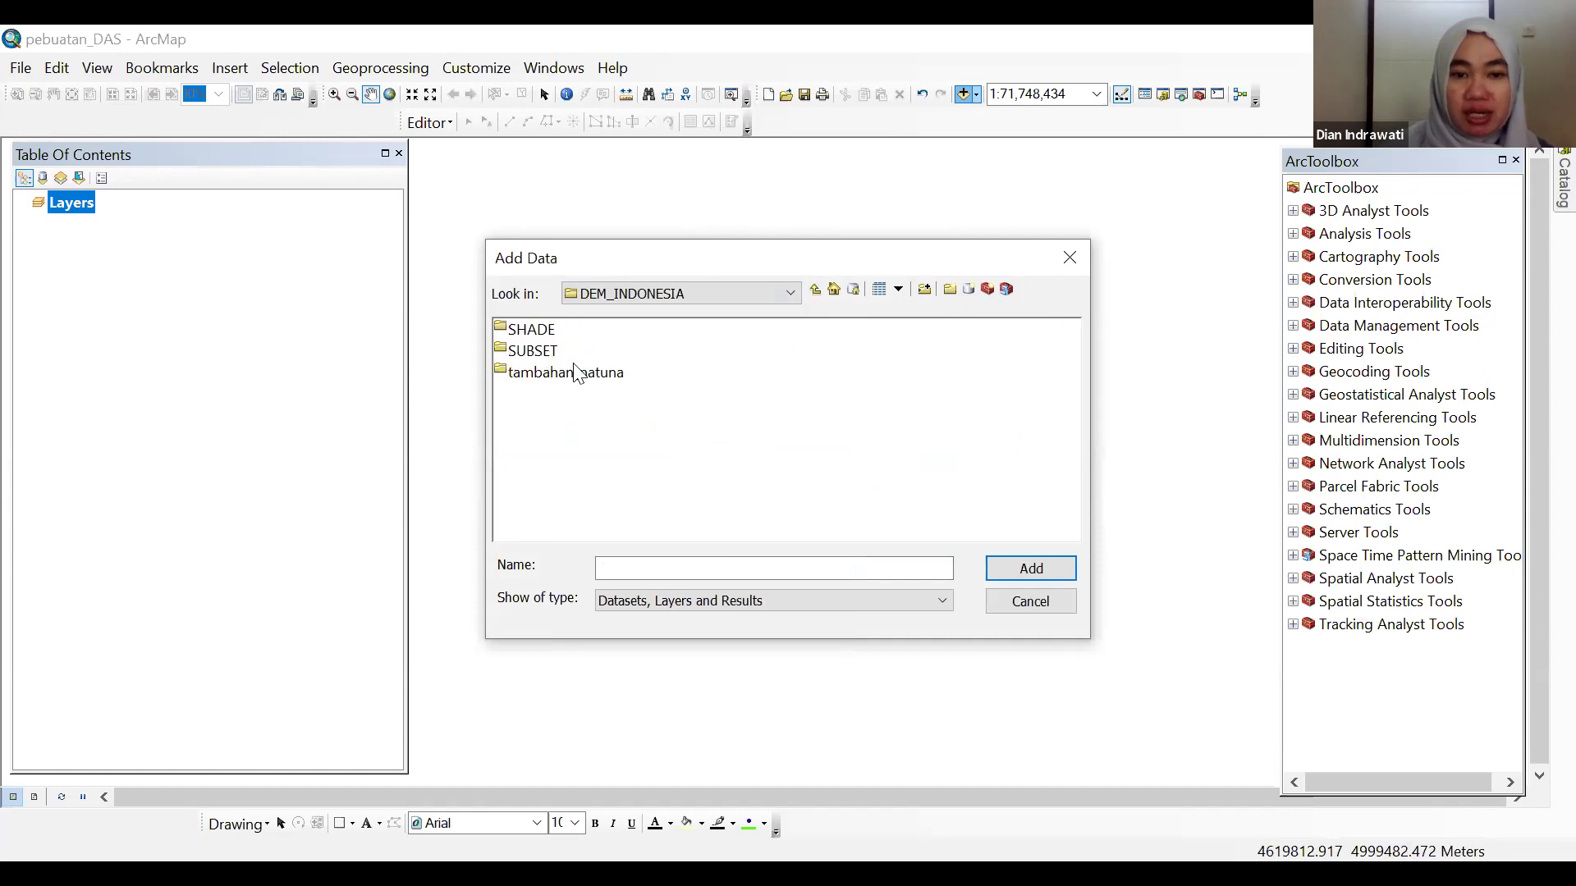
click(540, 352)
double_click(539, 352)
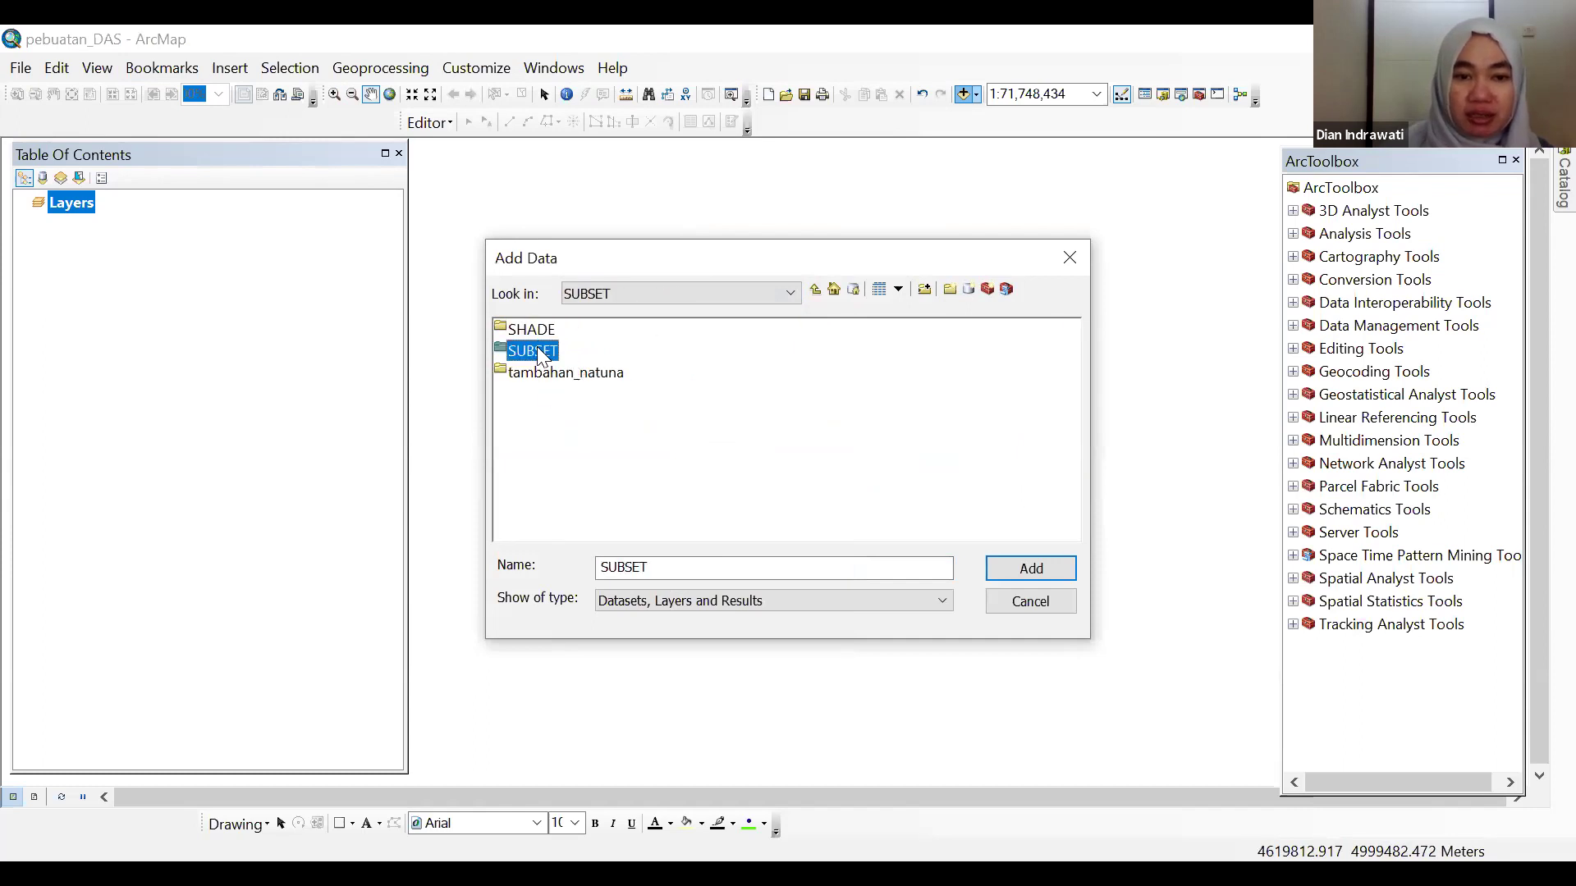
click(557, 436)
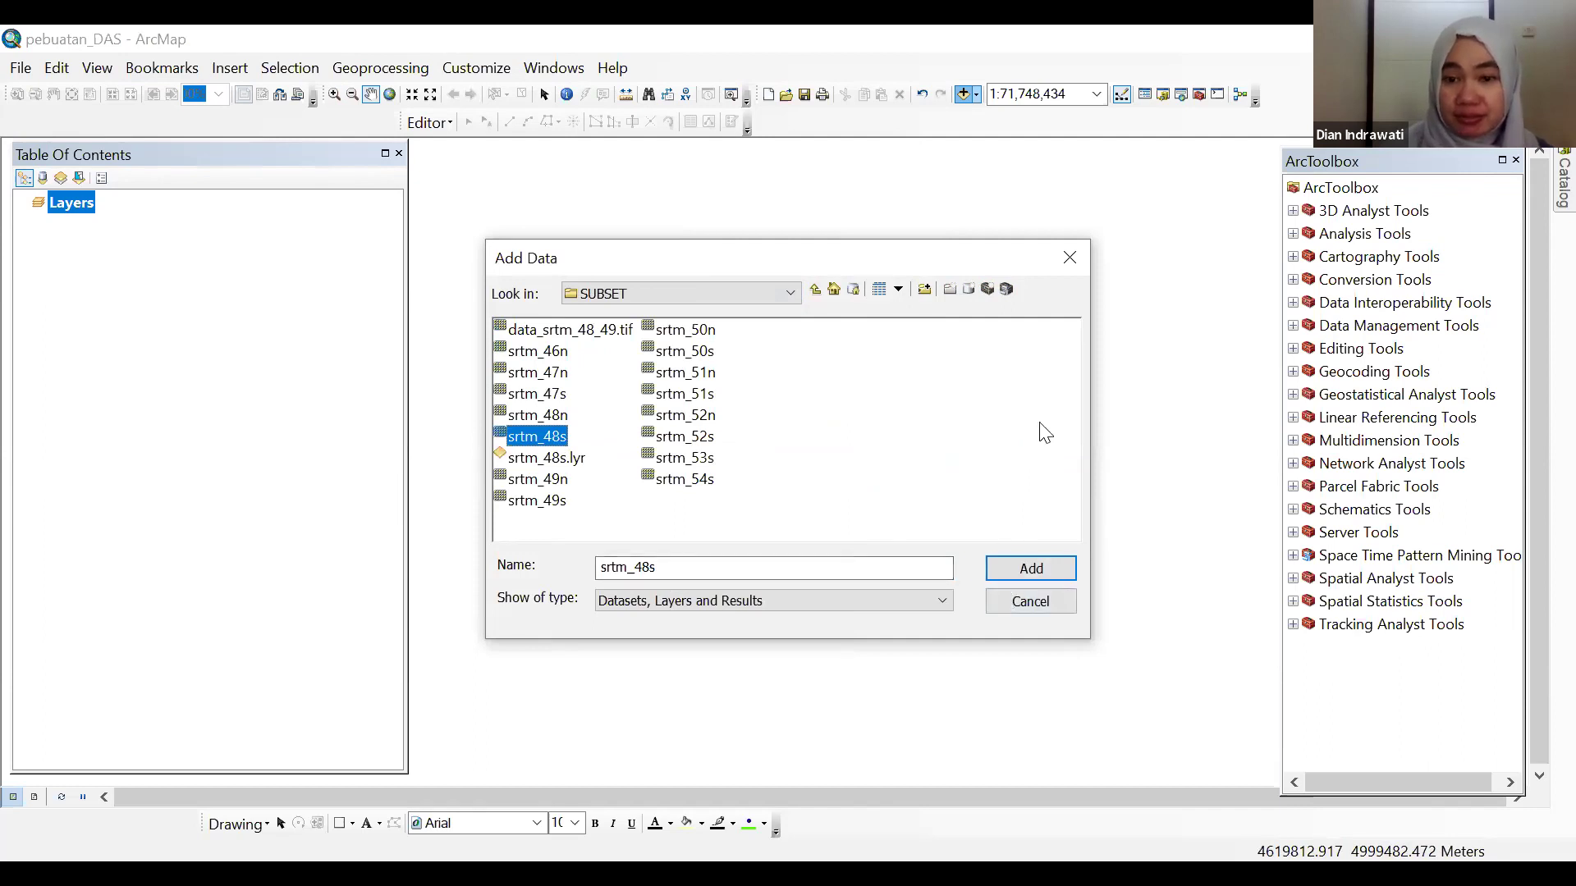
click(1042, 566)
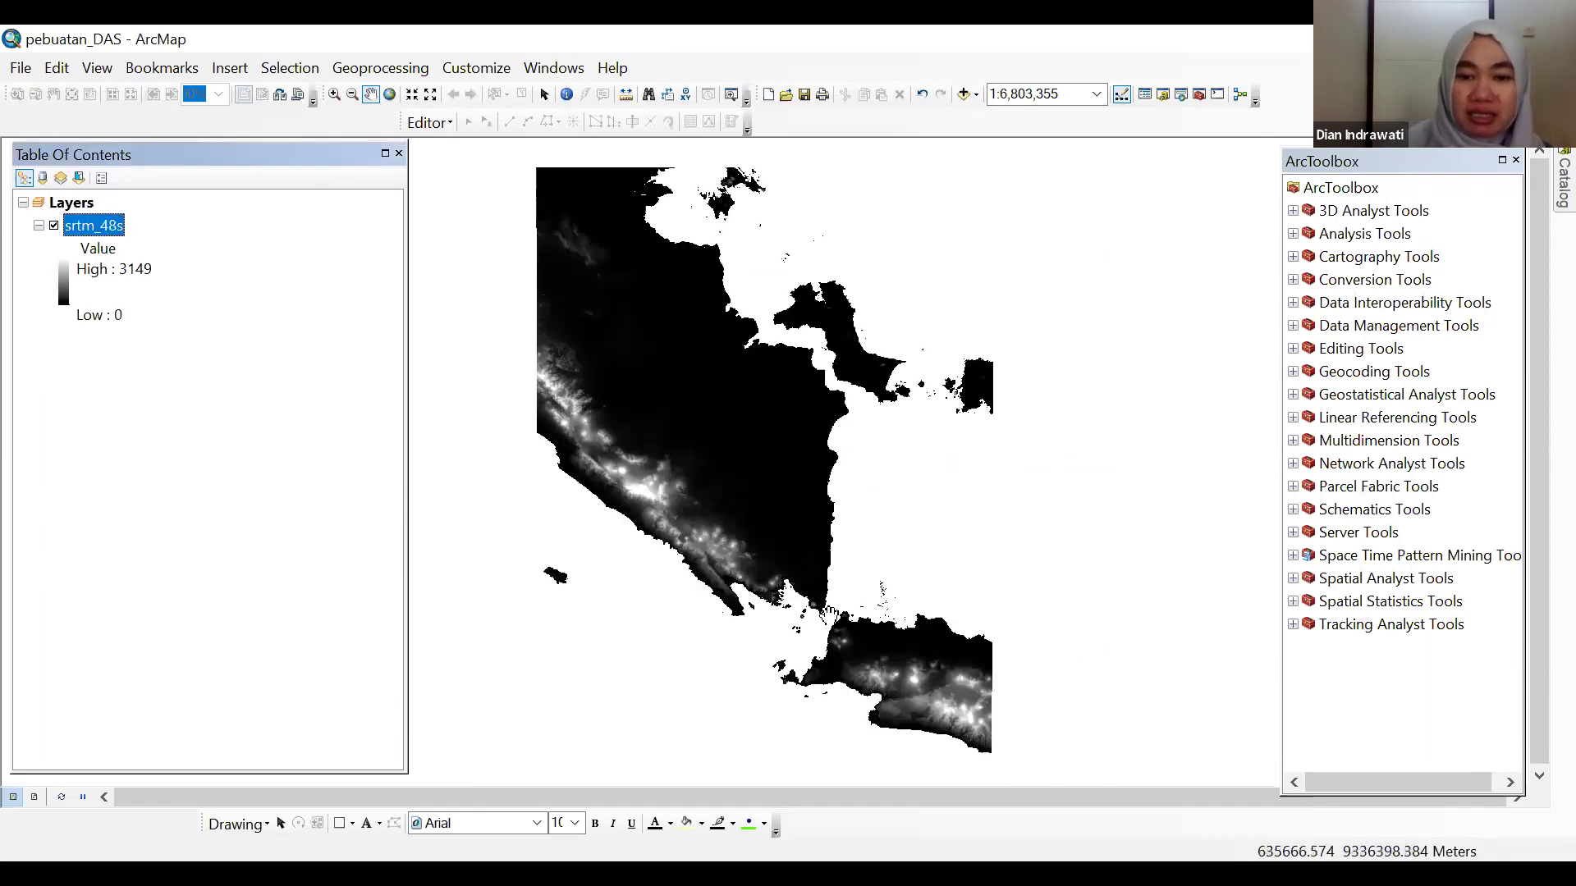
- Run the Spatial Analyst Hydrology Fill tool with srtm_48s as the input surface raster
drag(921, 648, 835, 425)
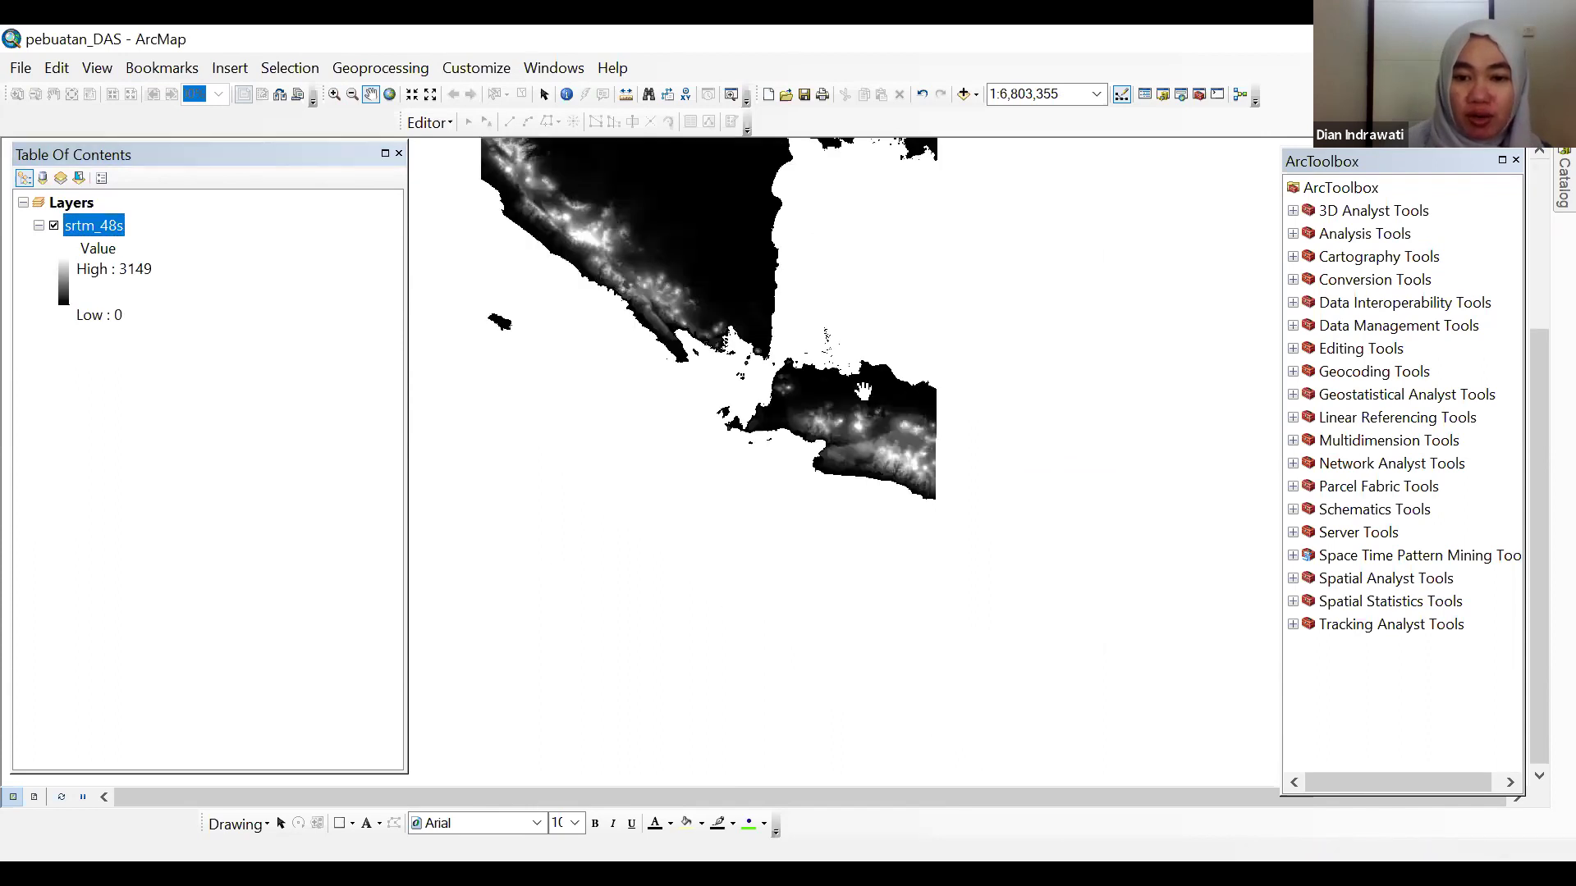
scroll(821, 427, up, 3)
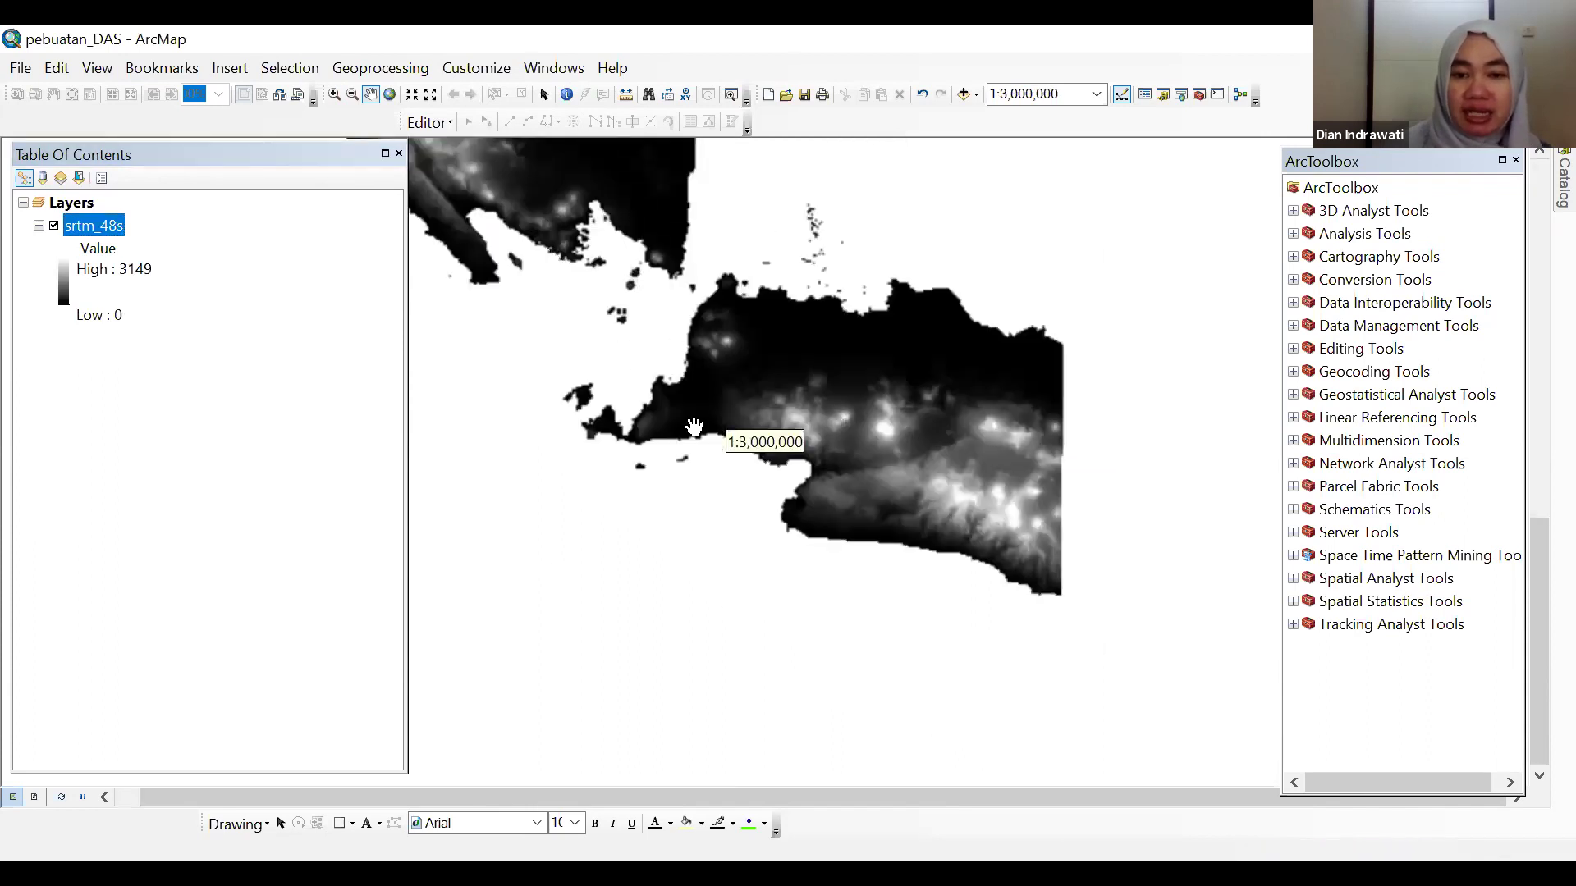
scroll(780, 423, up, 1)
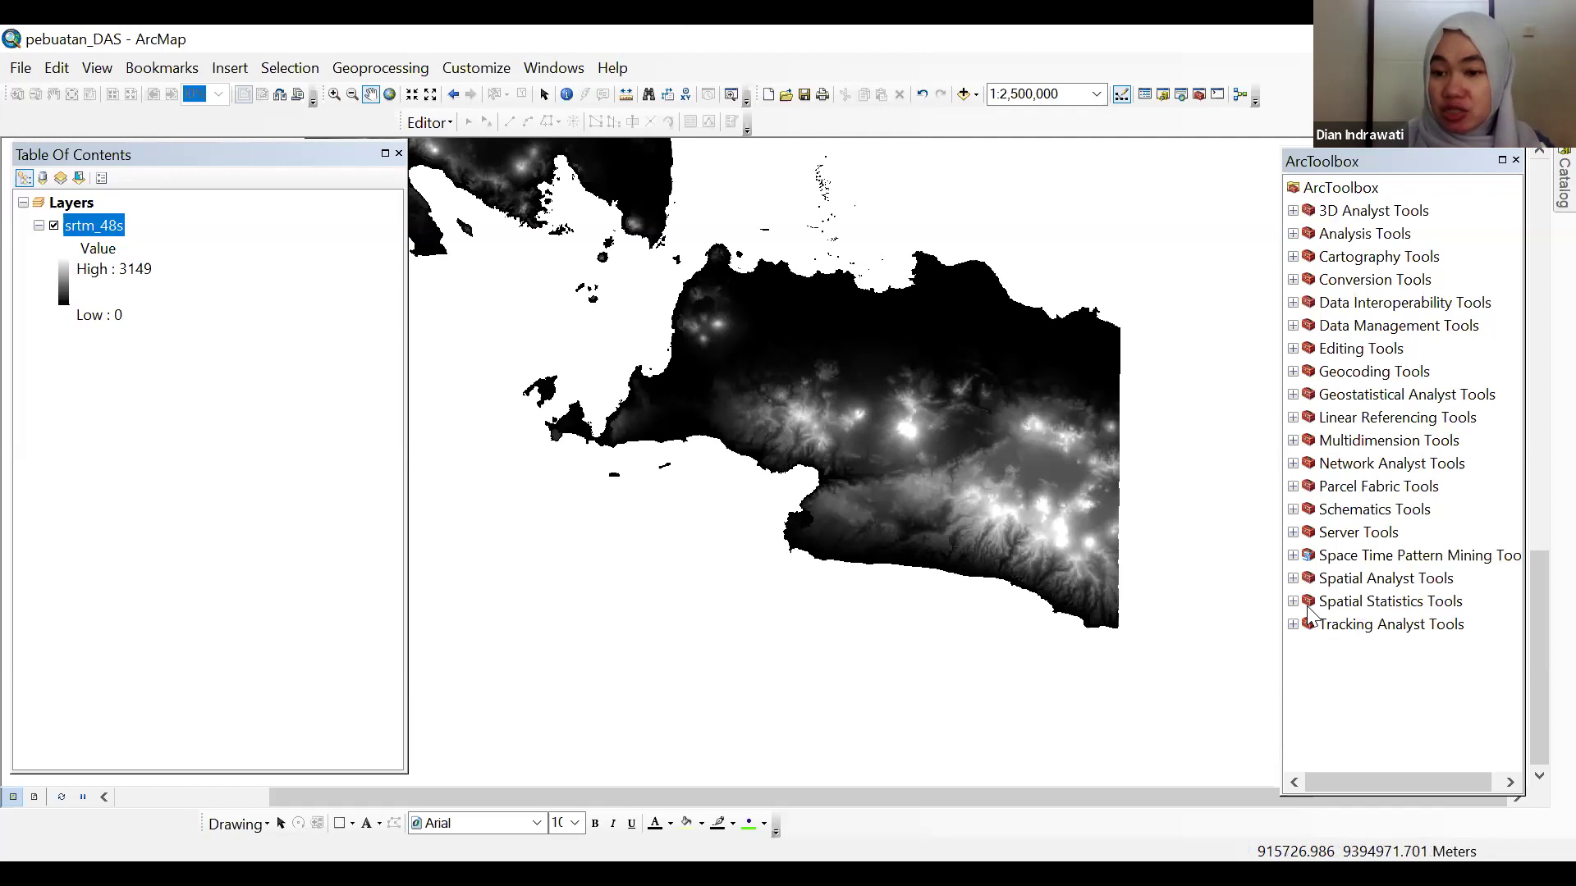
click(1293, 578)
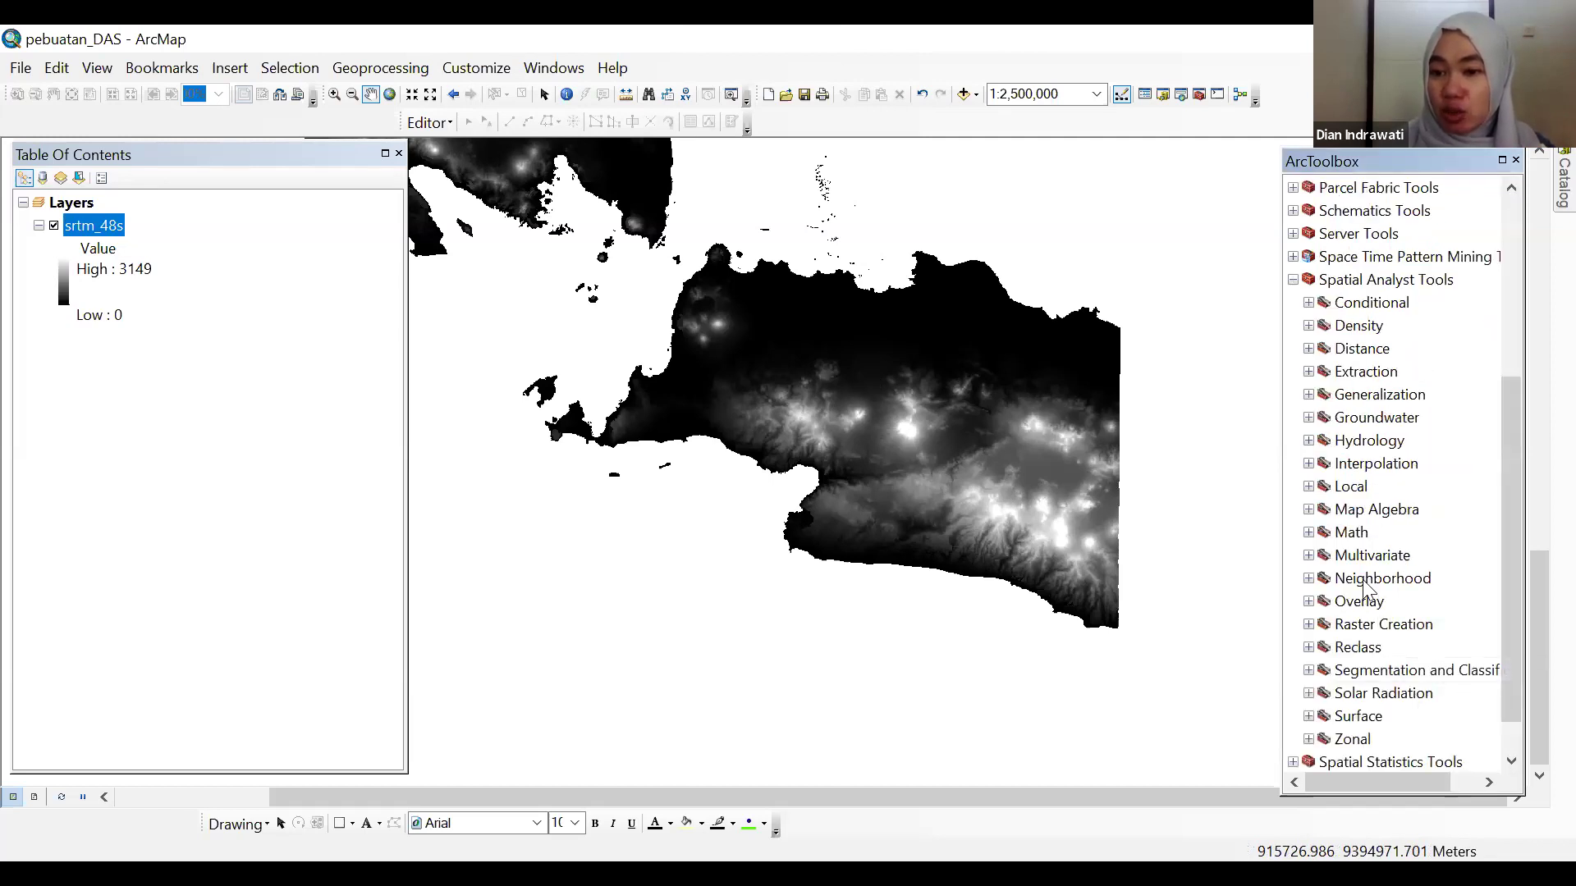
click(1309, 441)
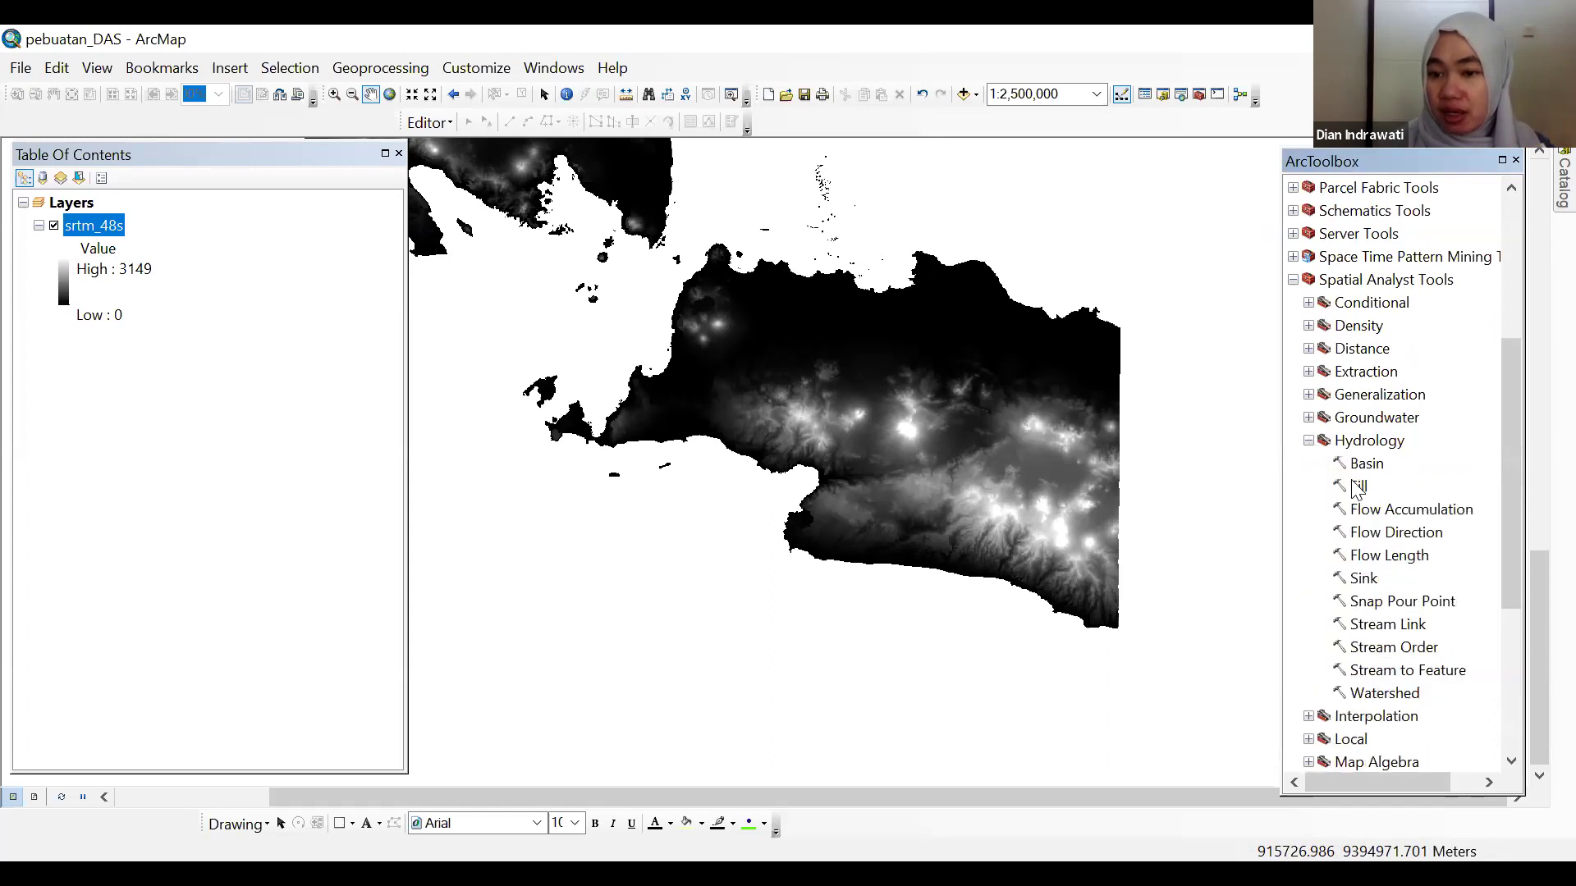
click(1354, 487)
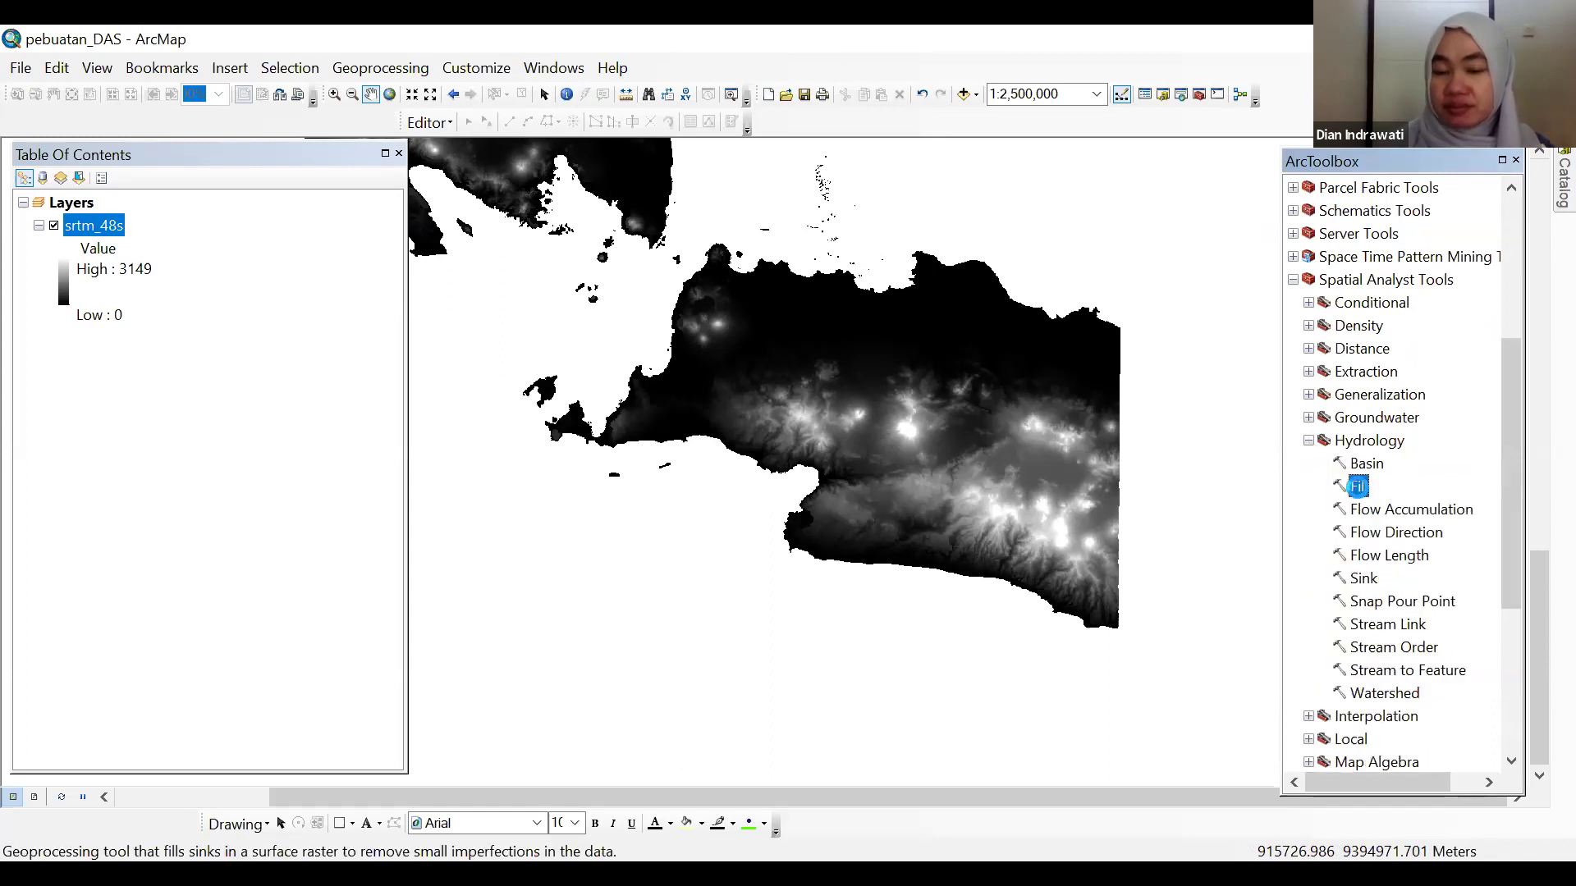
double_click(1355, 488)
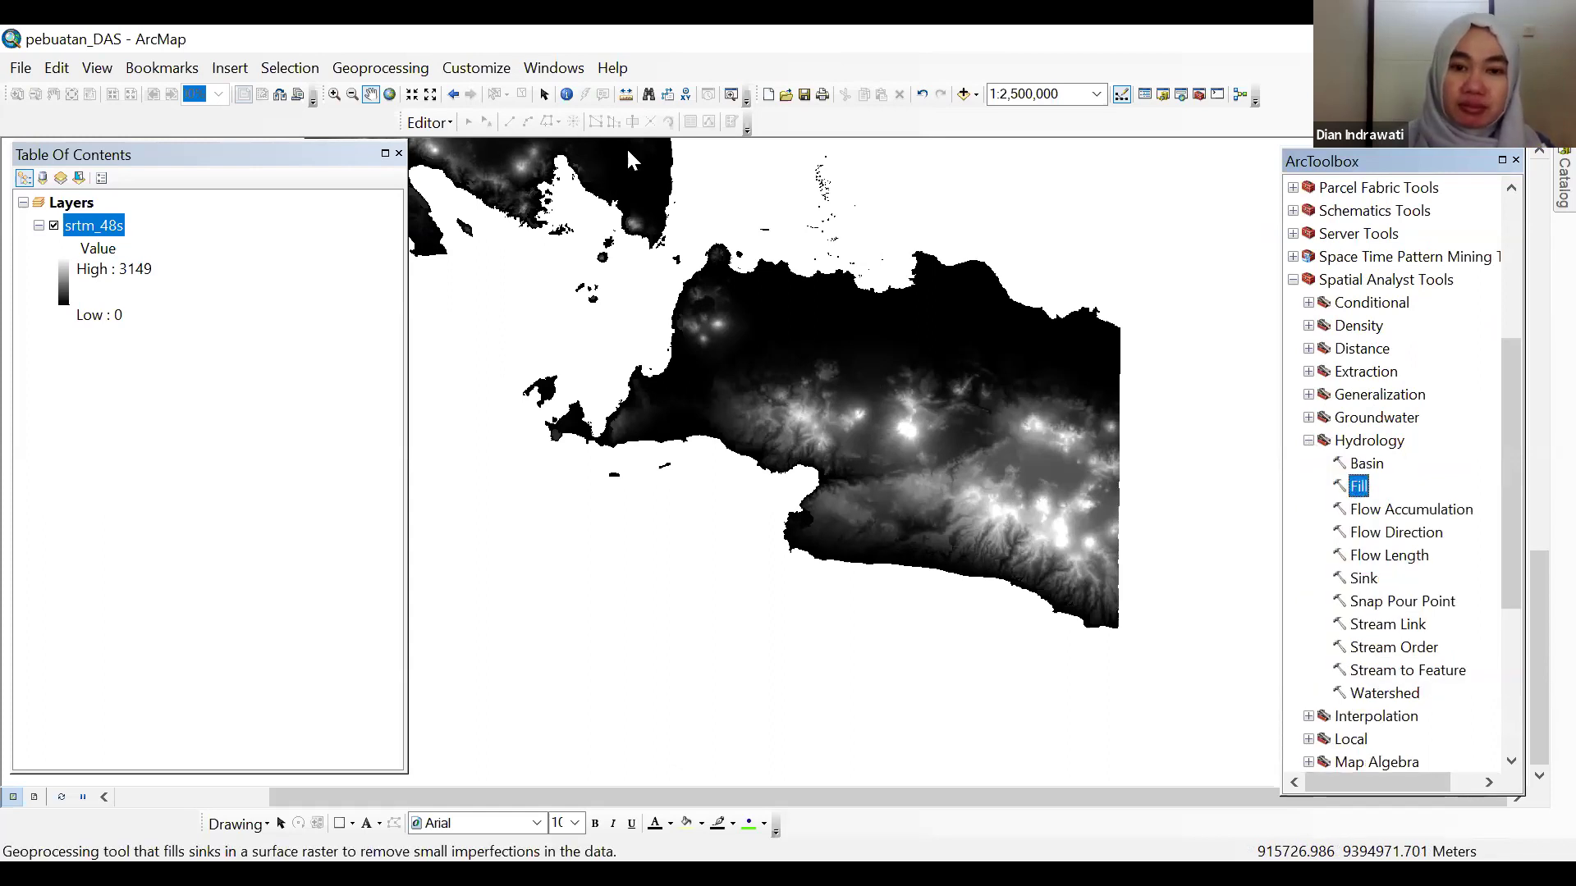
click(1137, 129)
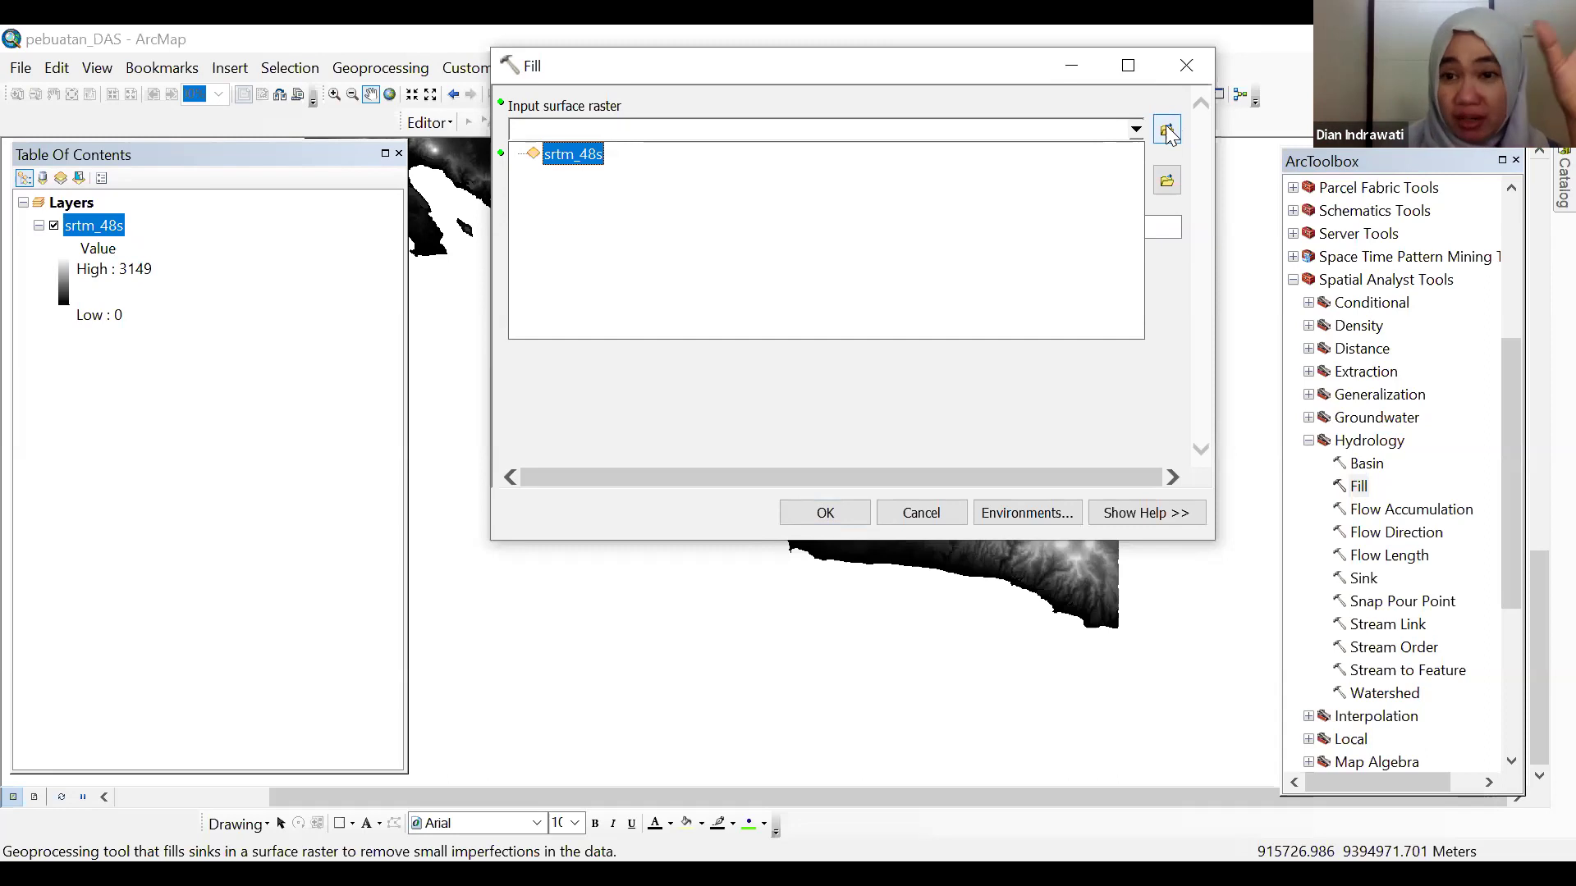
click(586, 154)
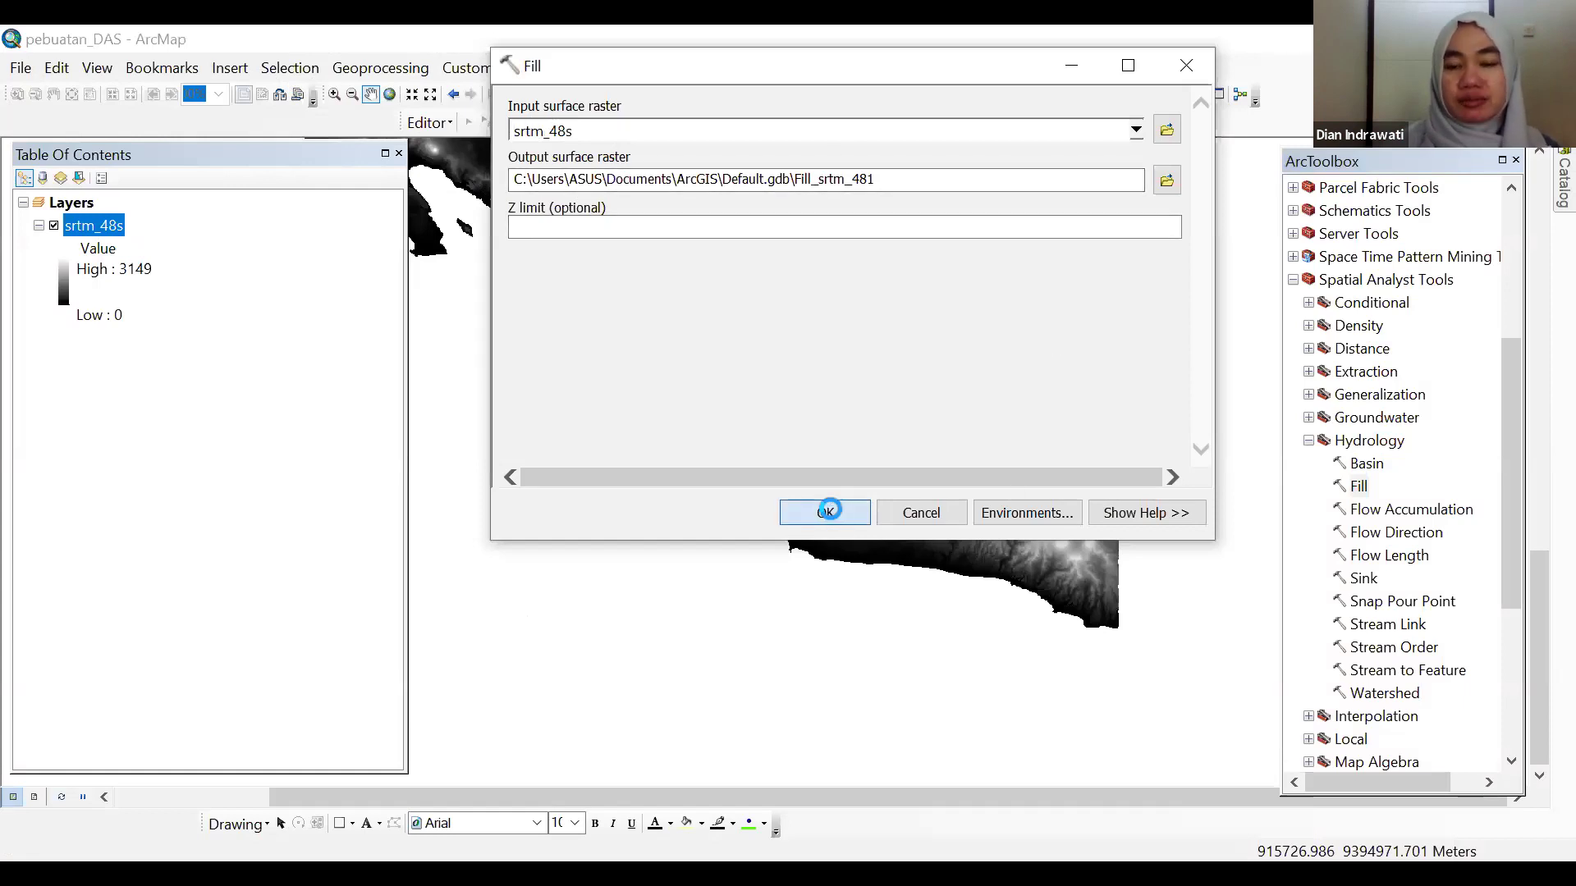
click(828, 510)
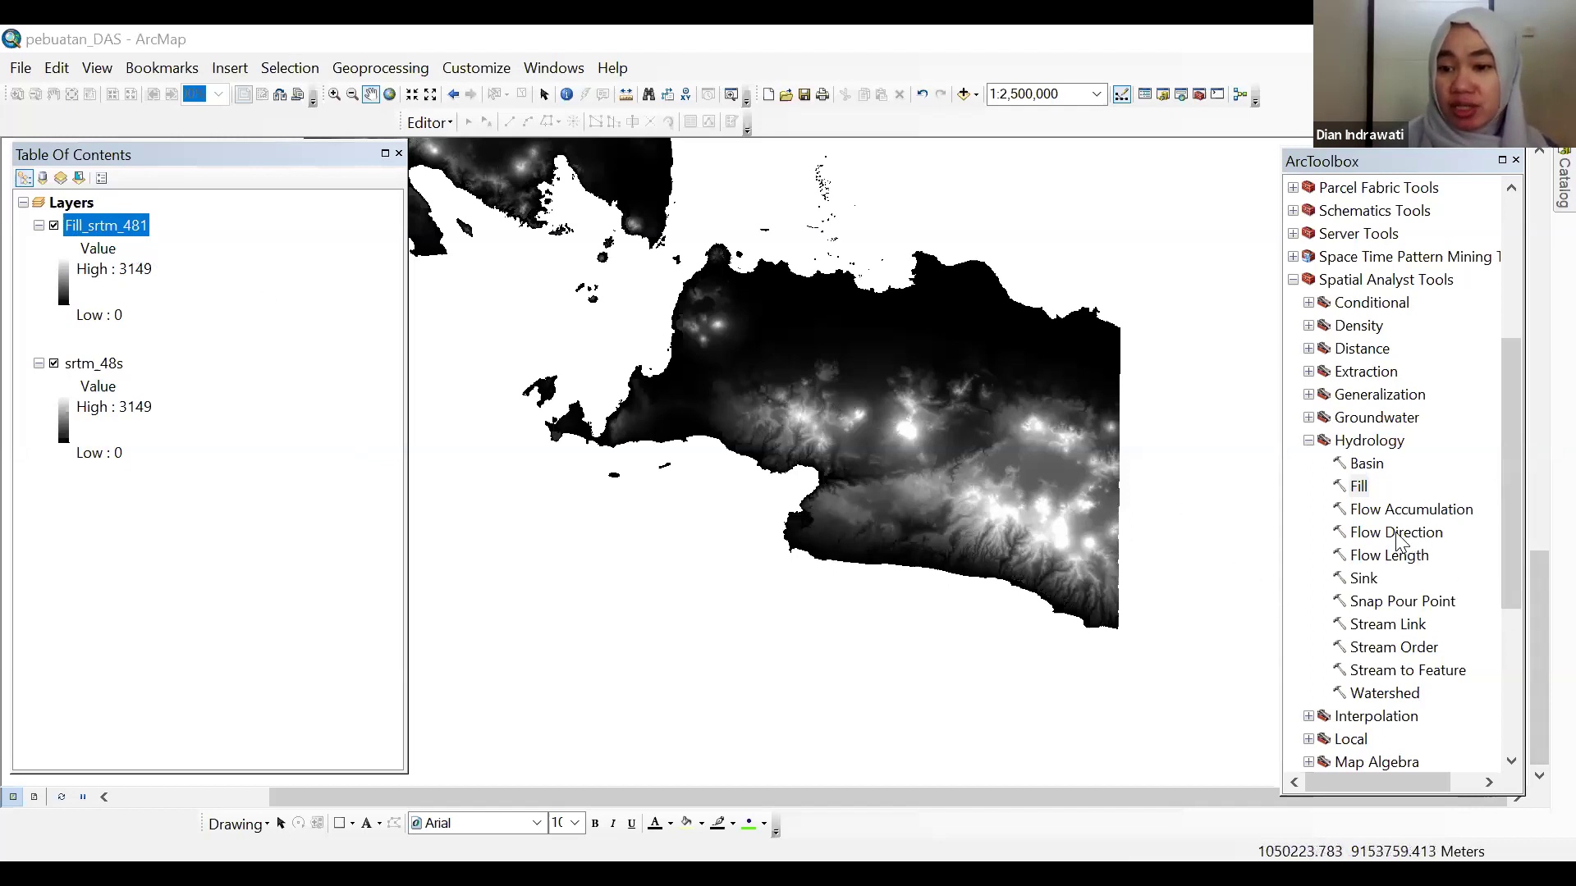
- Run the Hydrology Flow Direction tool with the filled raster Fill_srtm_481 as the input surface
click(1399, 535)
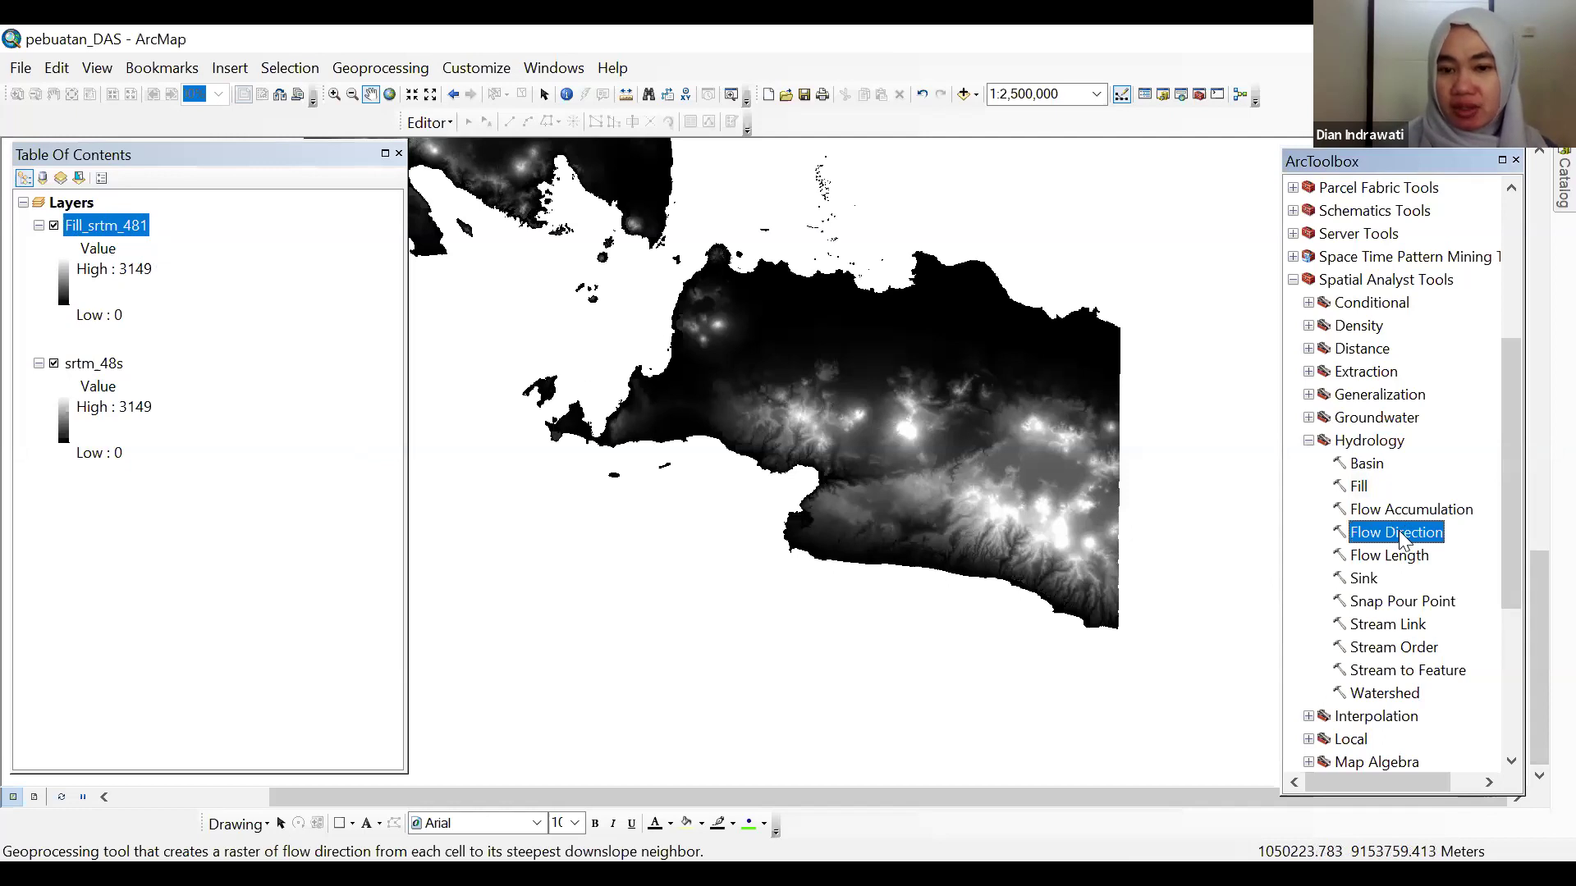
double_click(1399, 535)
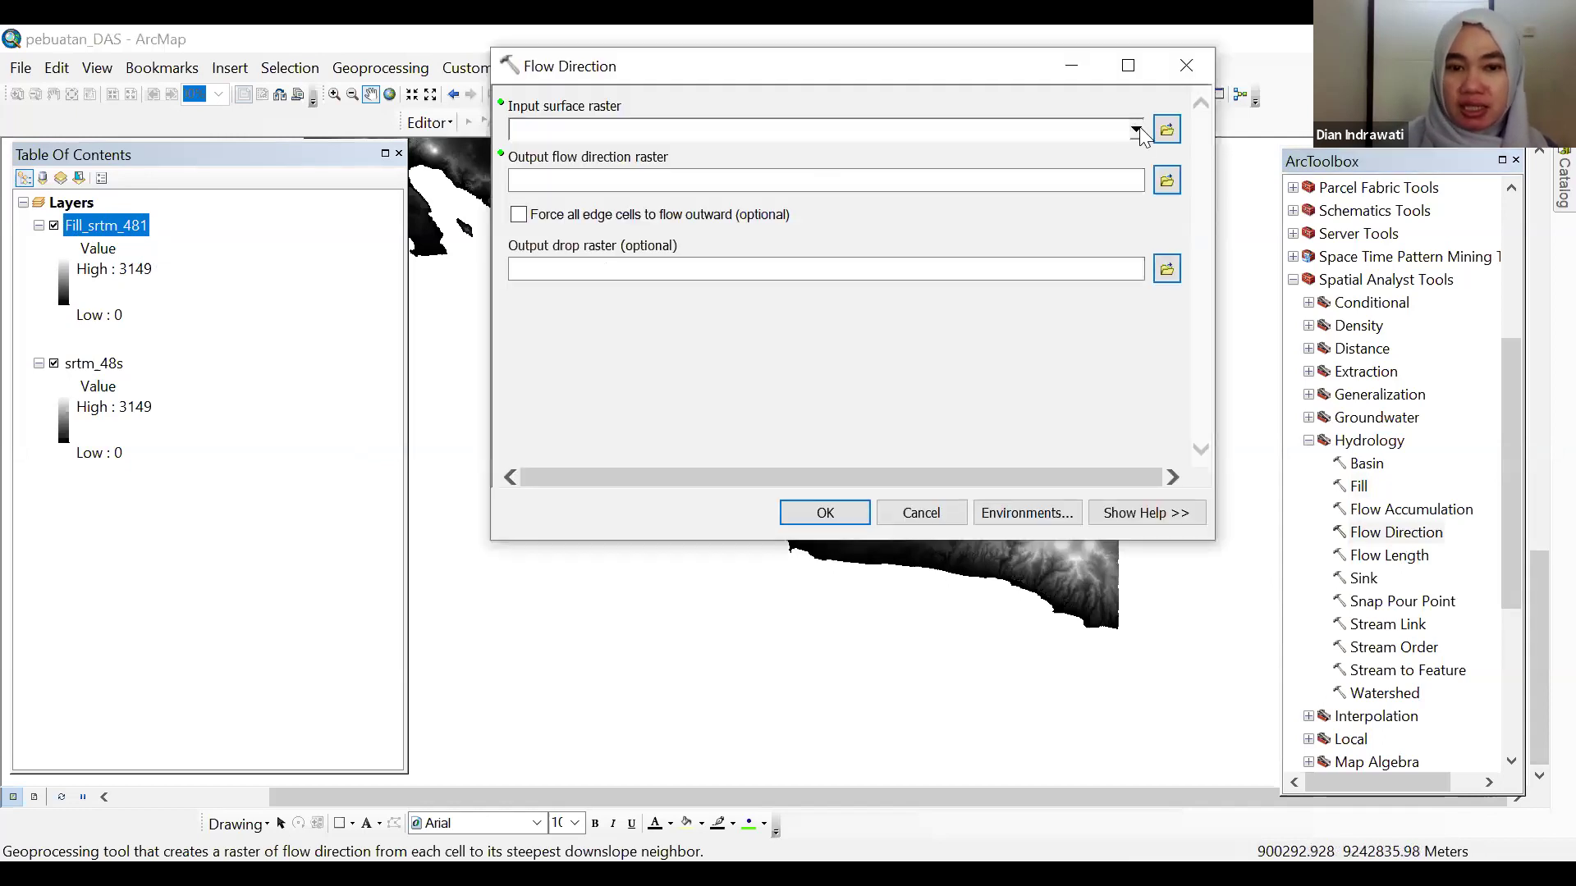
key(alt+Down)
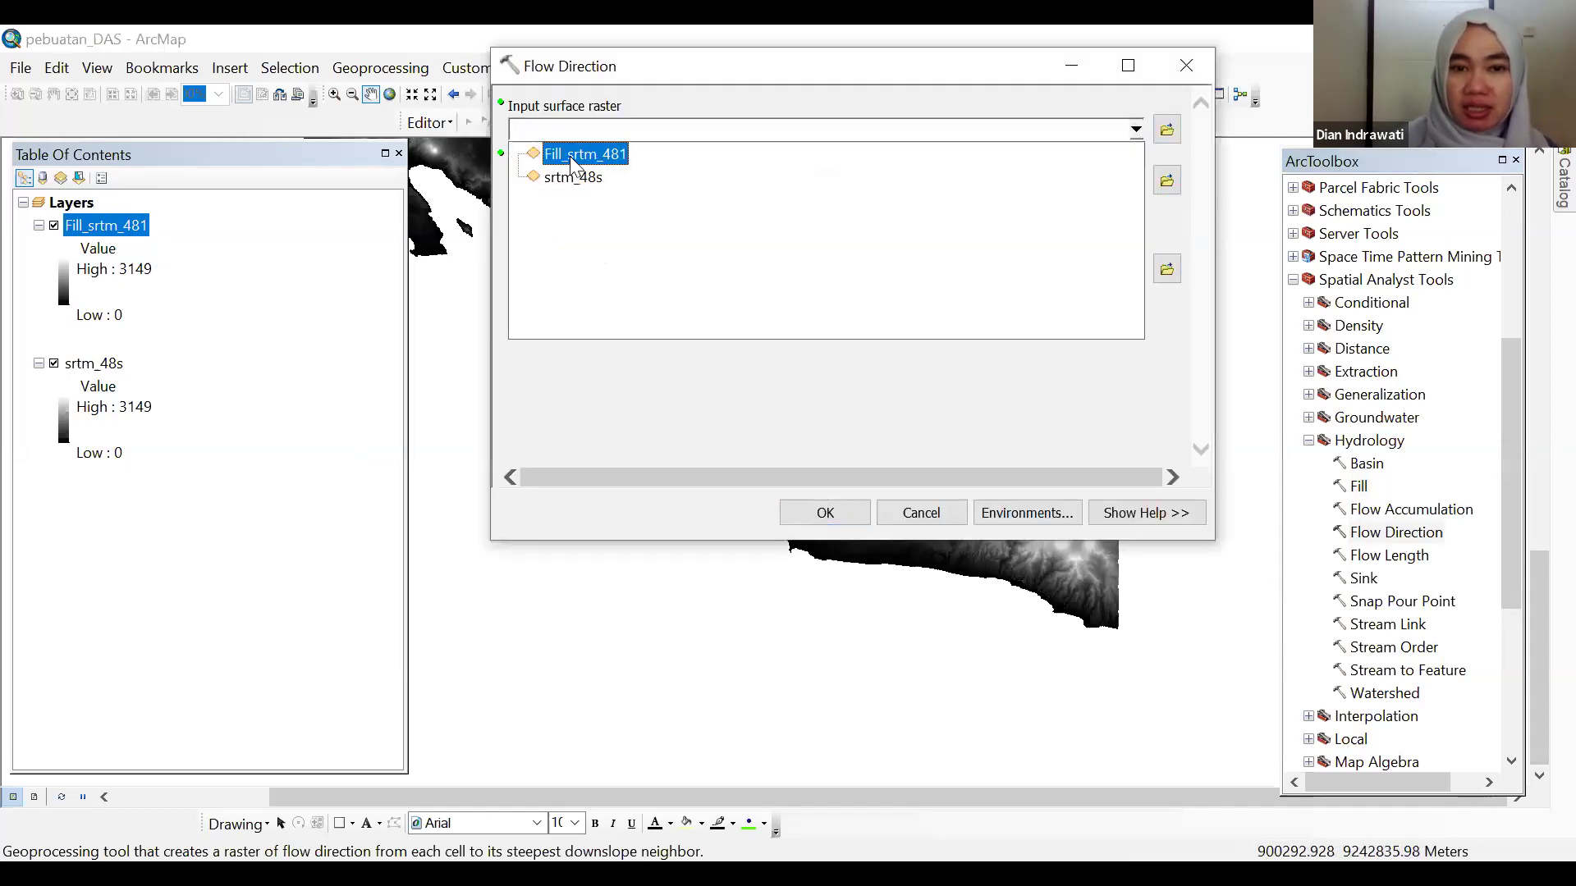
click(570, 156)
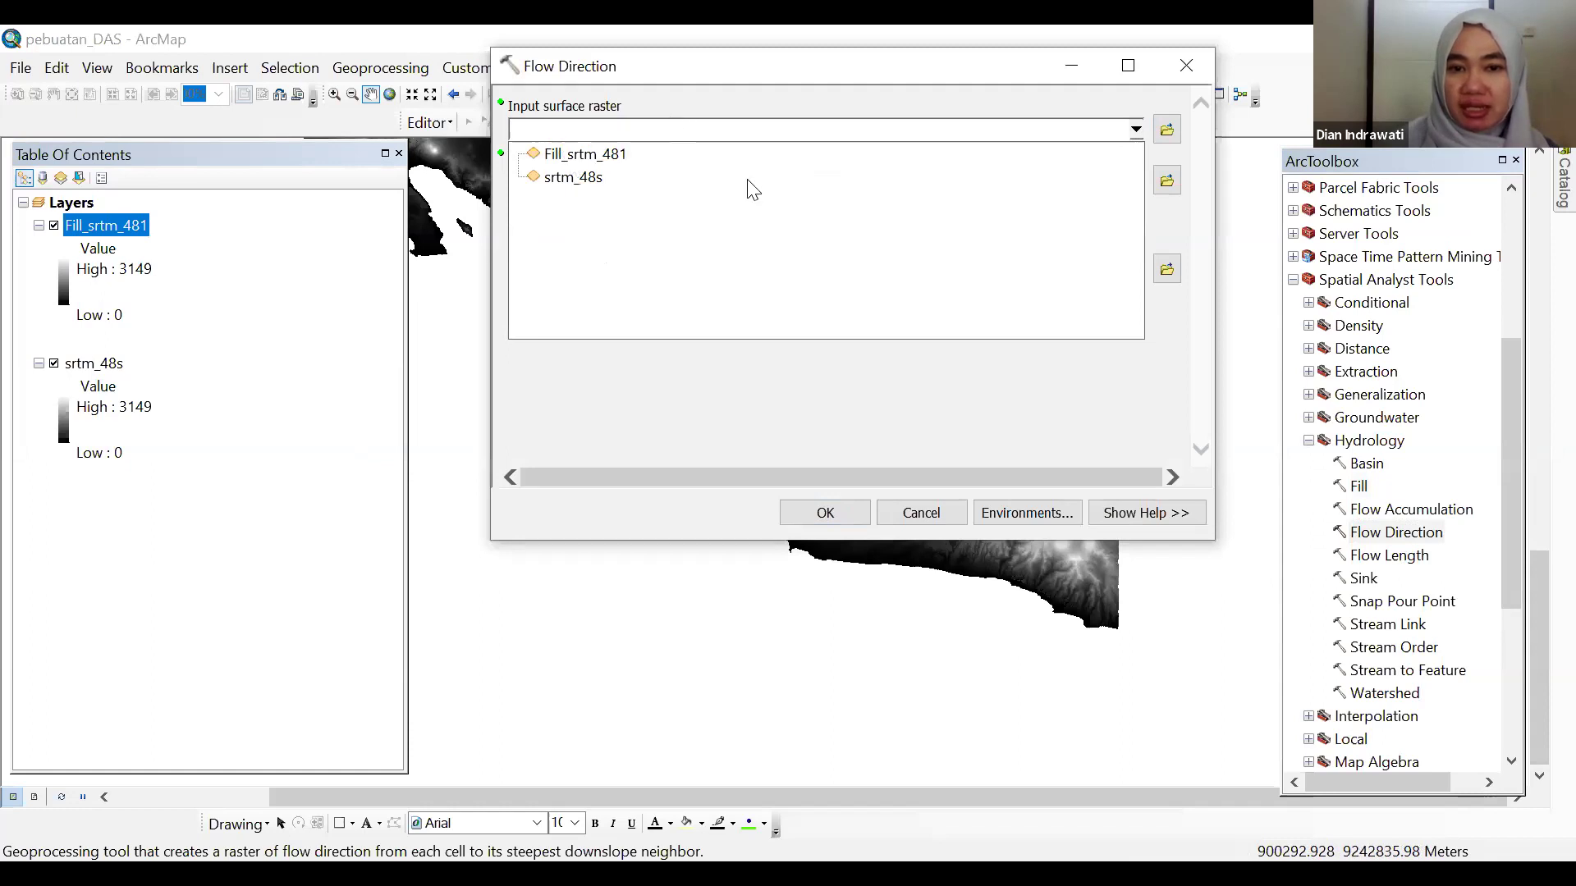
click(825, 514)
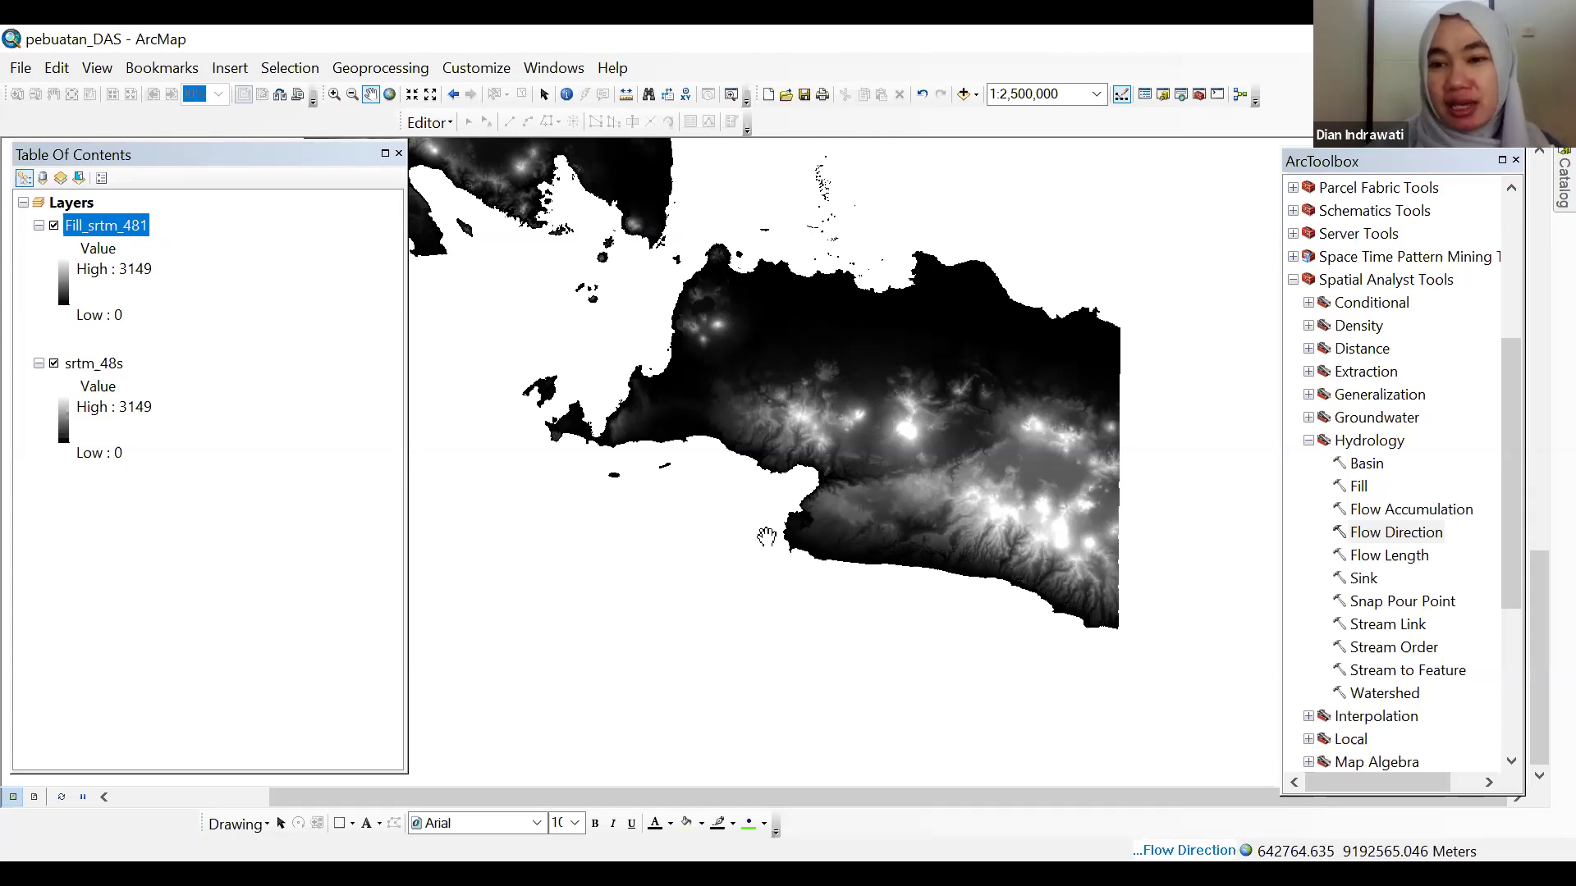
click(767, 537)
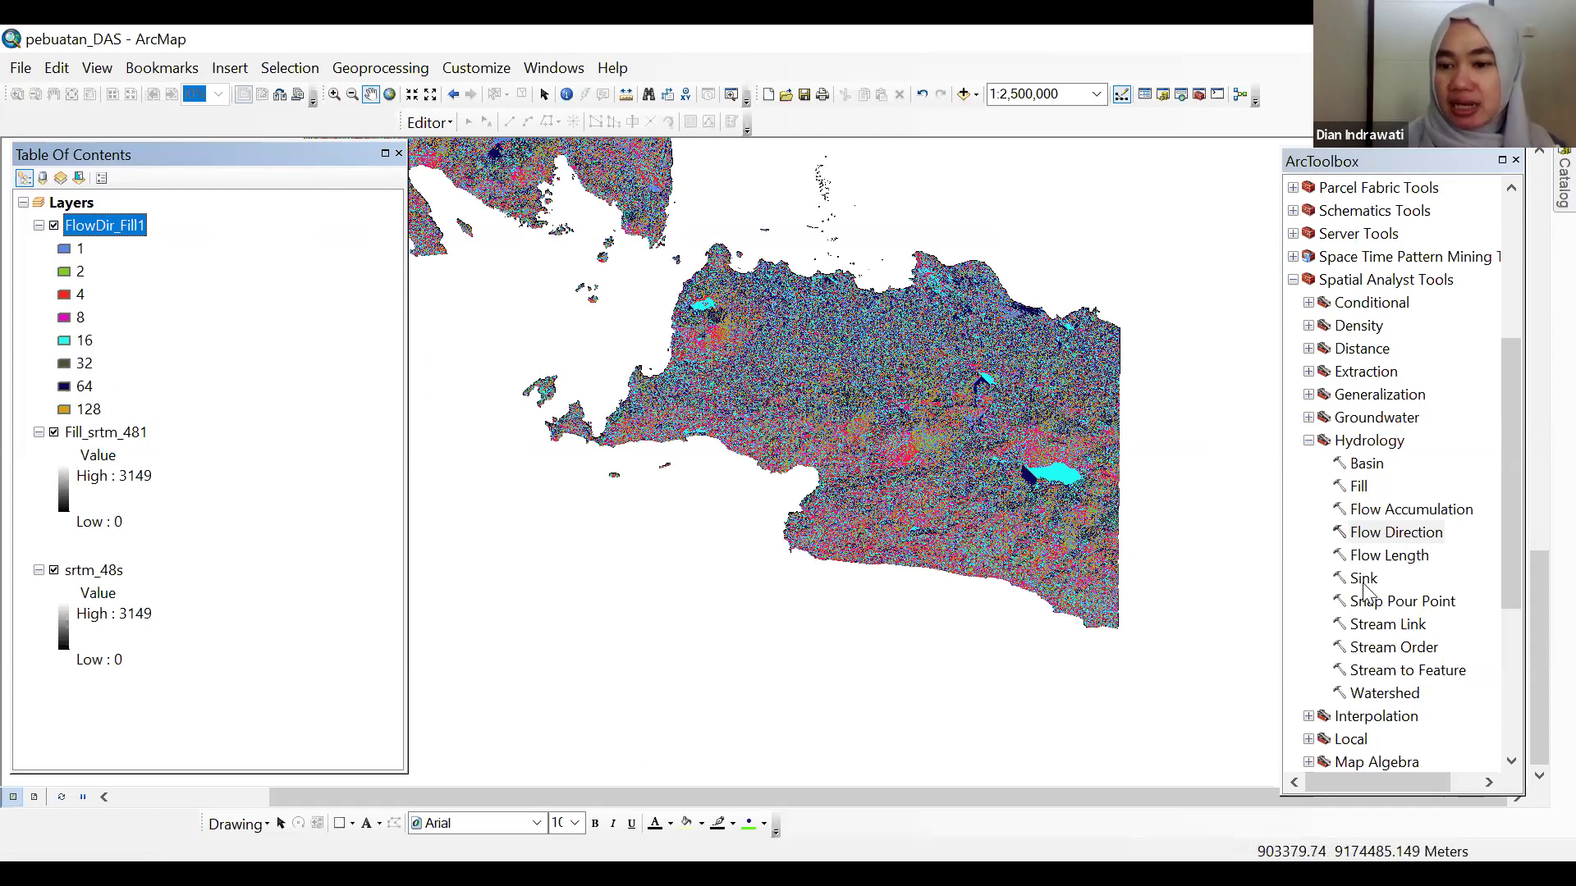
- Open the Hydrology Flow Accumulation tool and choose FlowDir_Fill1 as the input flow direction raster
double_click(1396, 510)
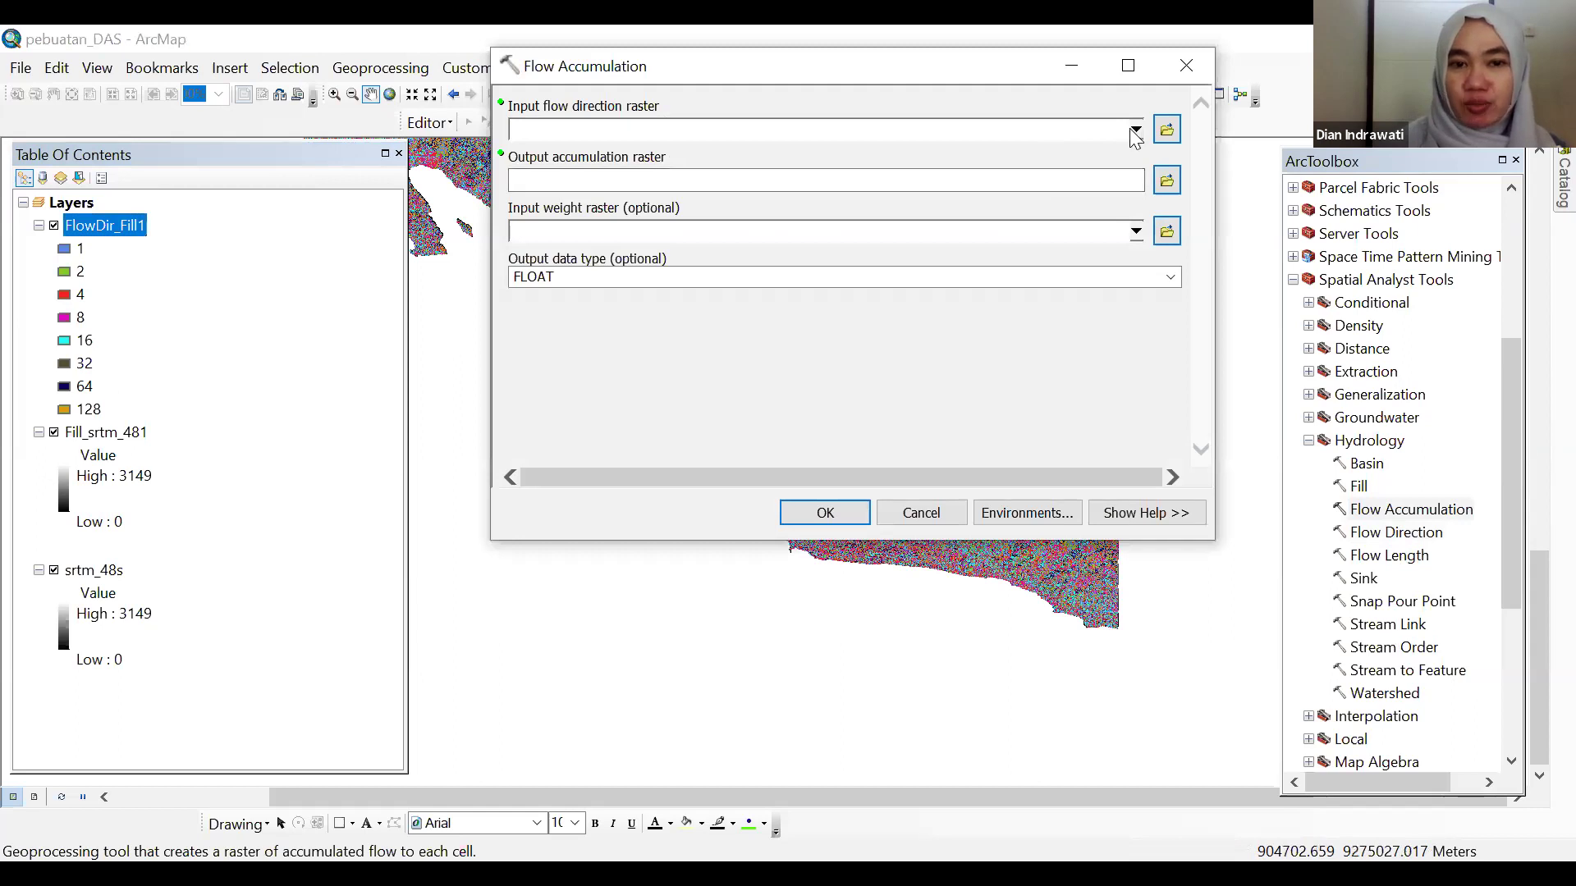
click(1137, 132)
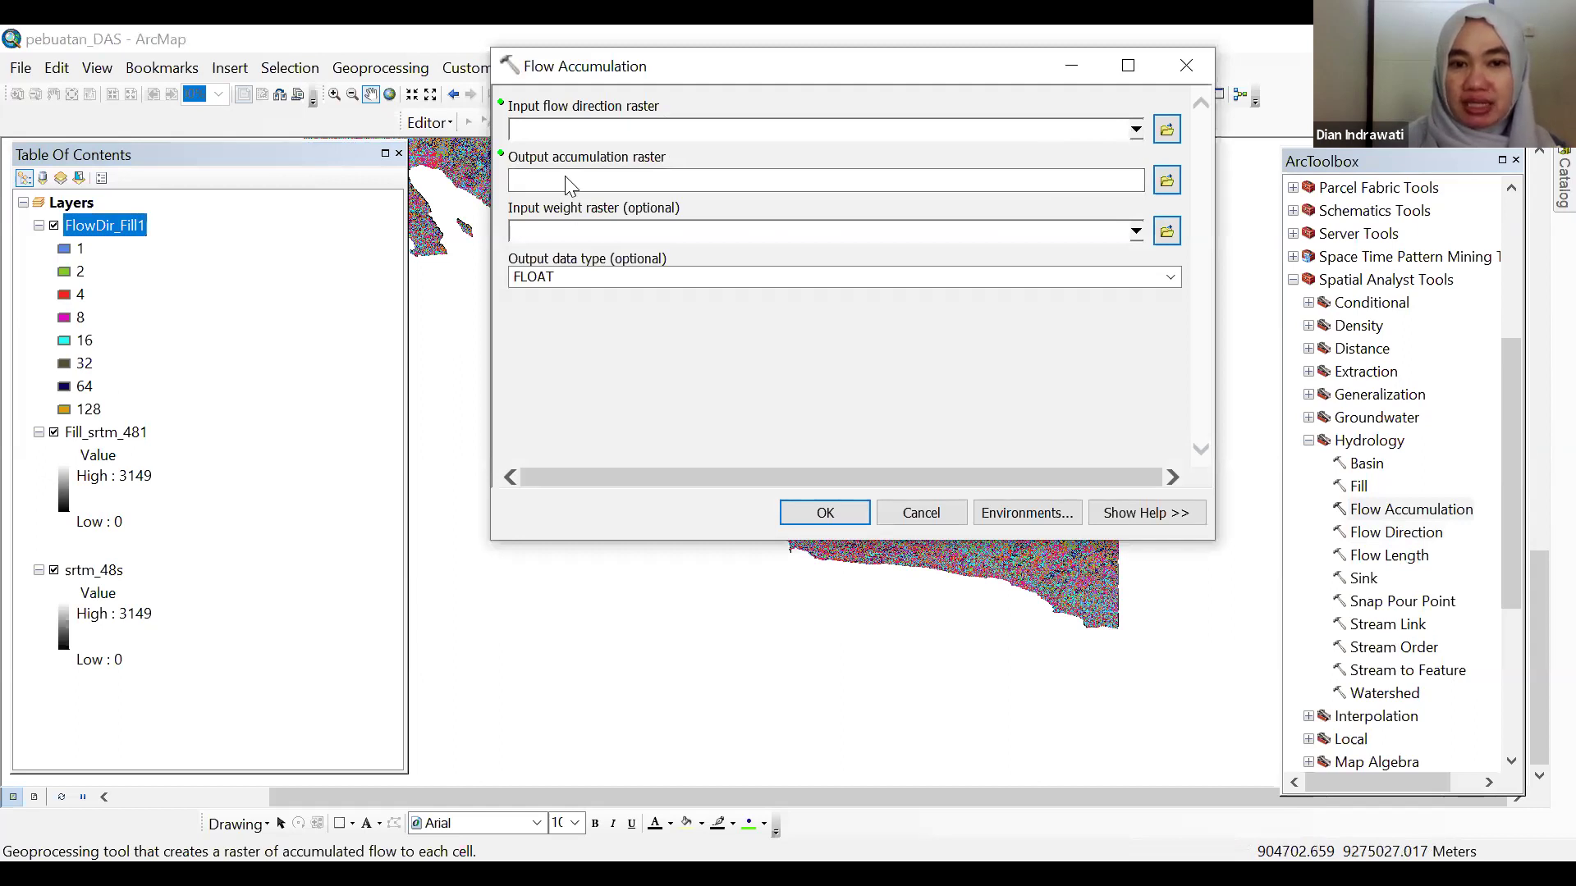
click(571, 155)
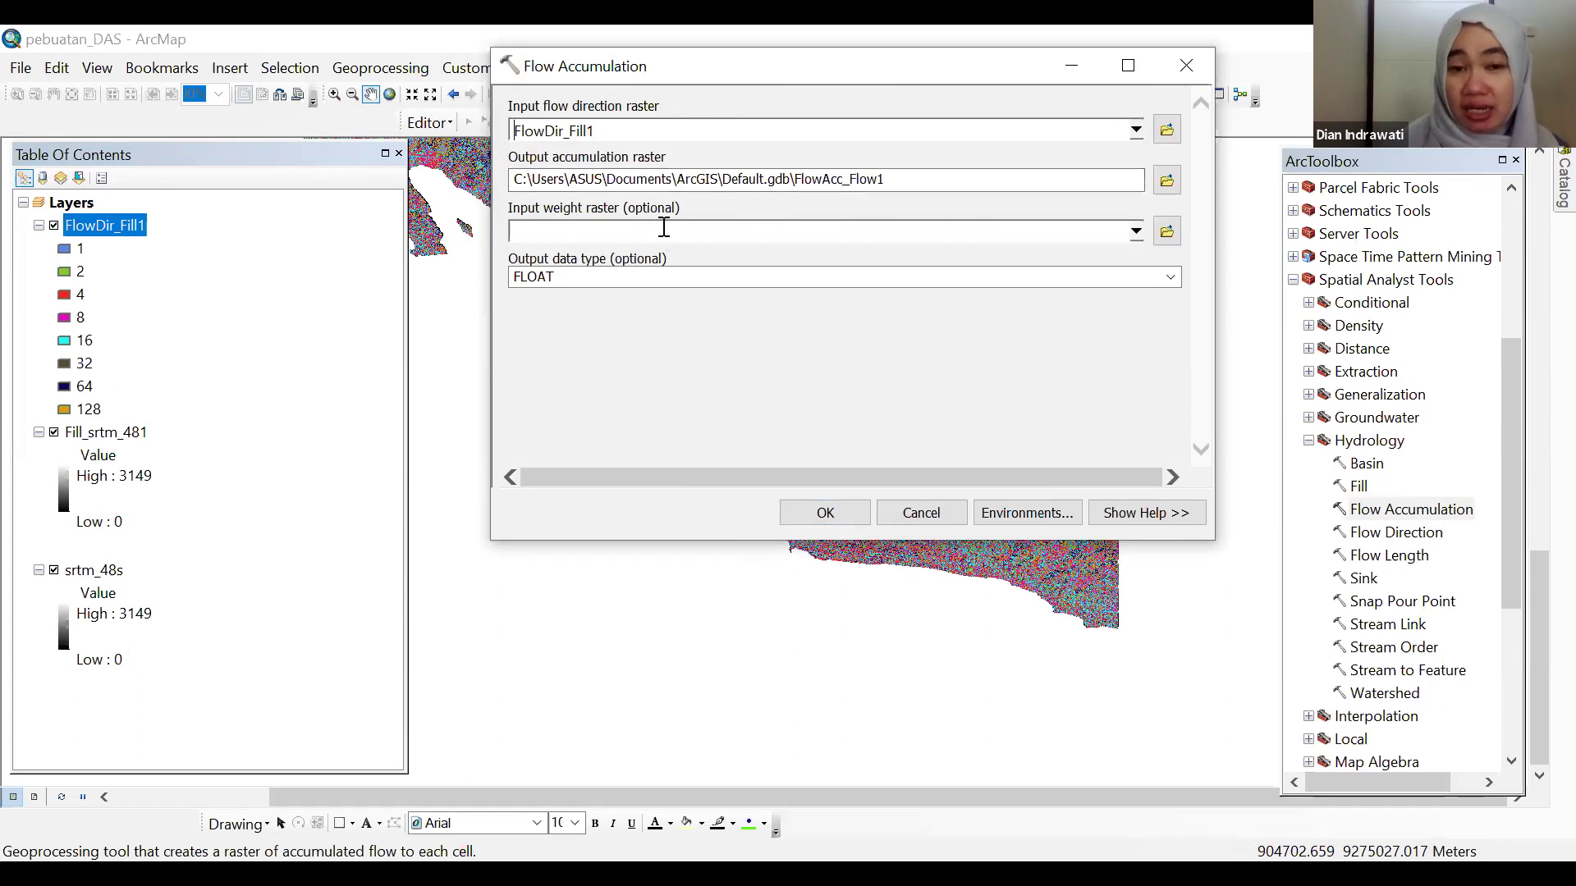
click(891, 180)
text(.img)
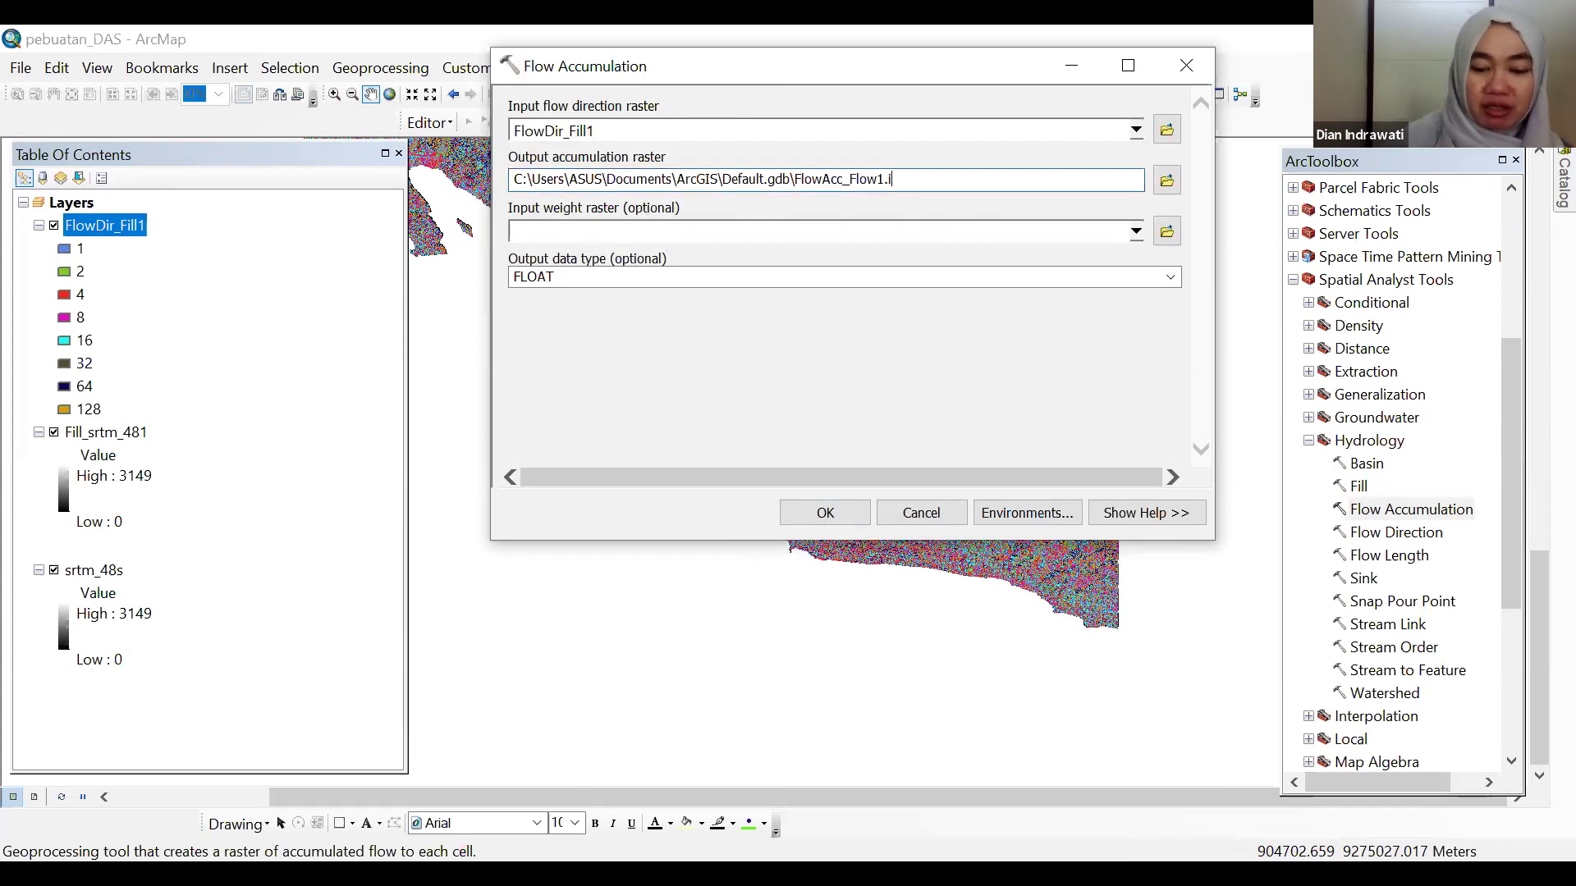
key(BackSpace)
key(BackSpace)
key(BackSpace)
key(BackSpace)
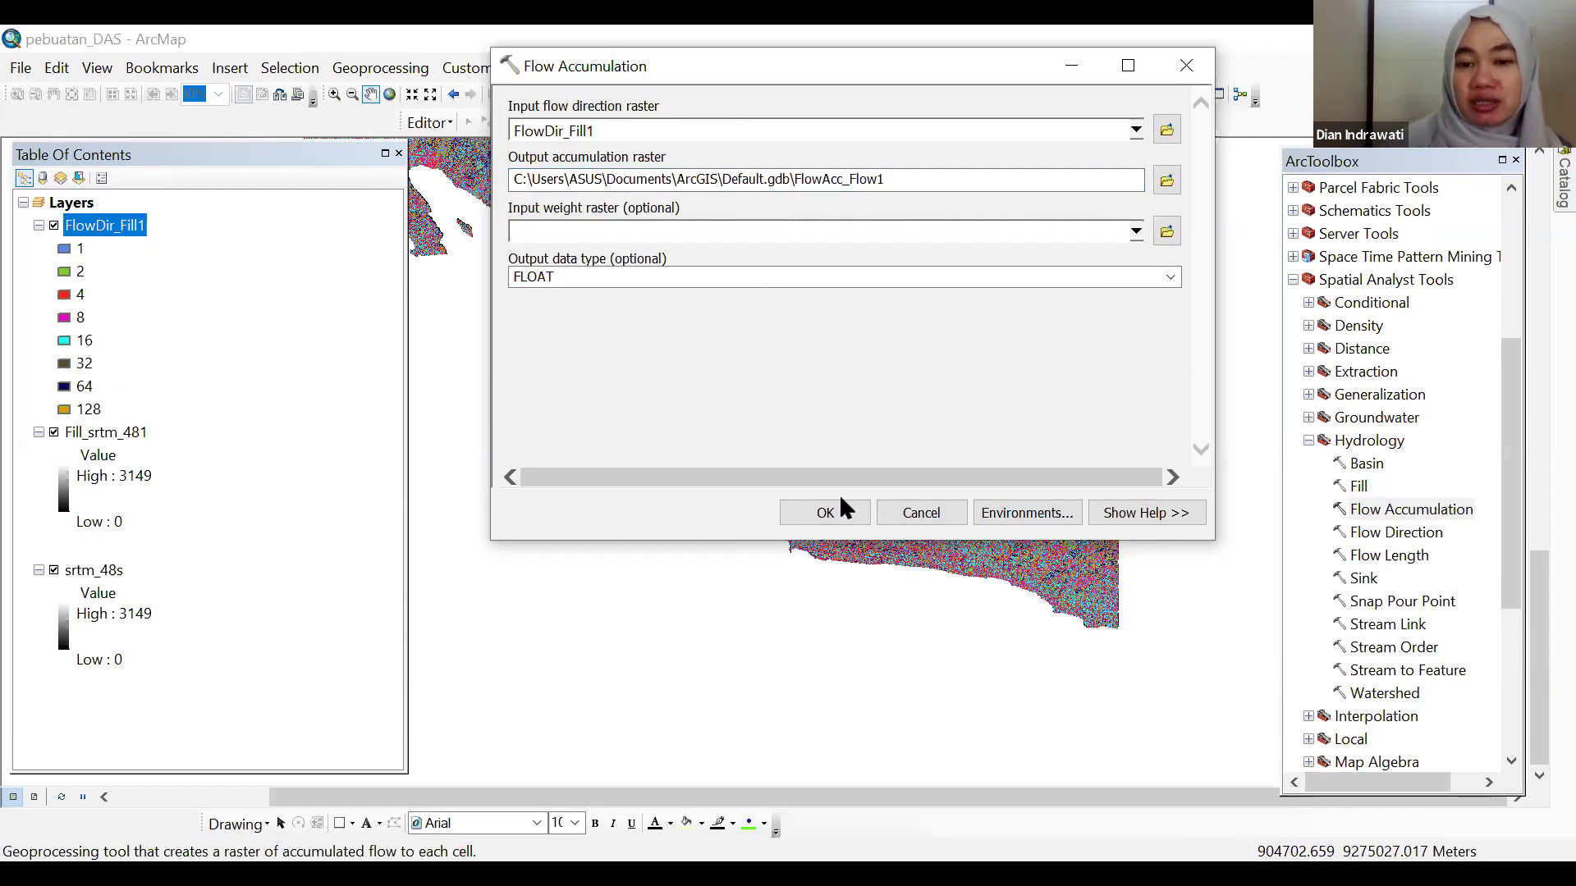
- Run Flow Accumulation with the default output raster path
click(827, 512)
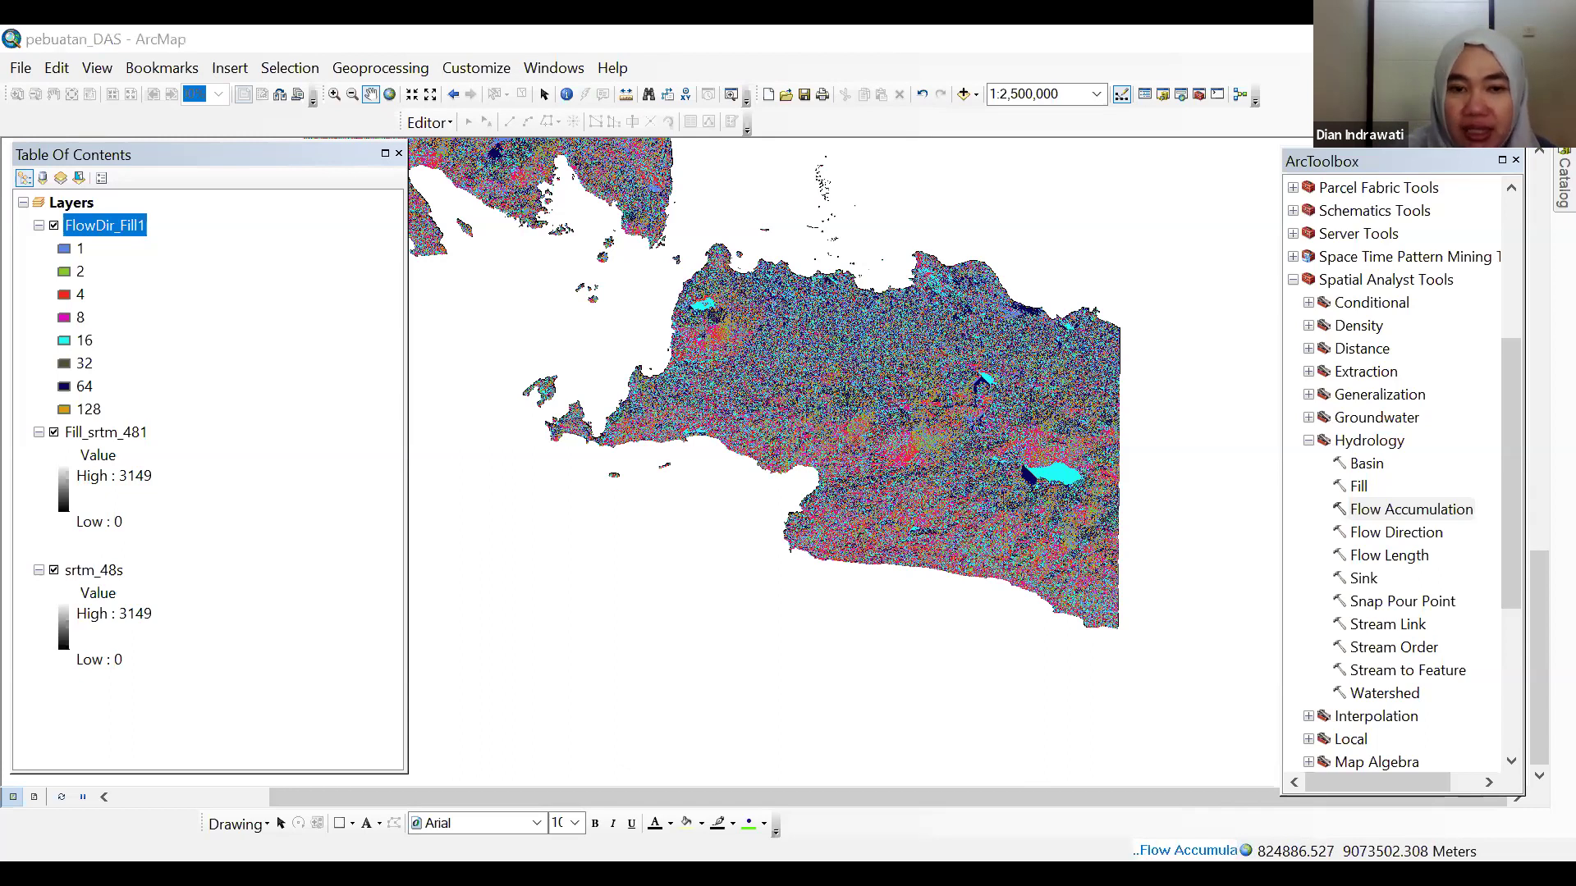
- Switch to the lokasi bendung A workbook in Excel and examine the X, Y and Keterangan entries for Bendung A
key(alt+Tab)
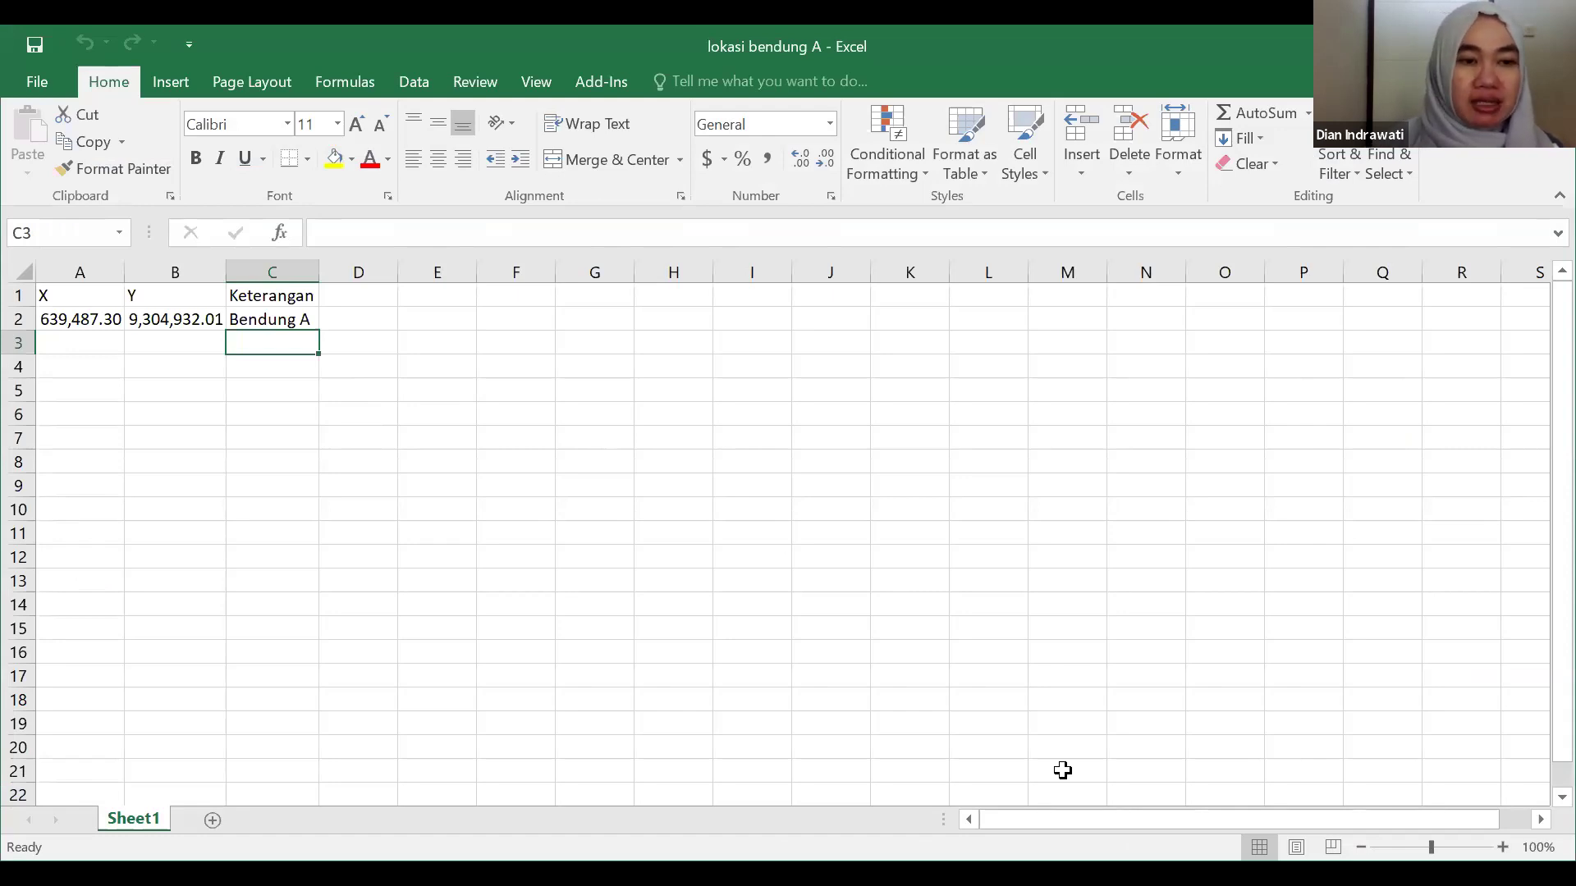
key(ctrl+Home)
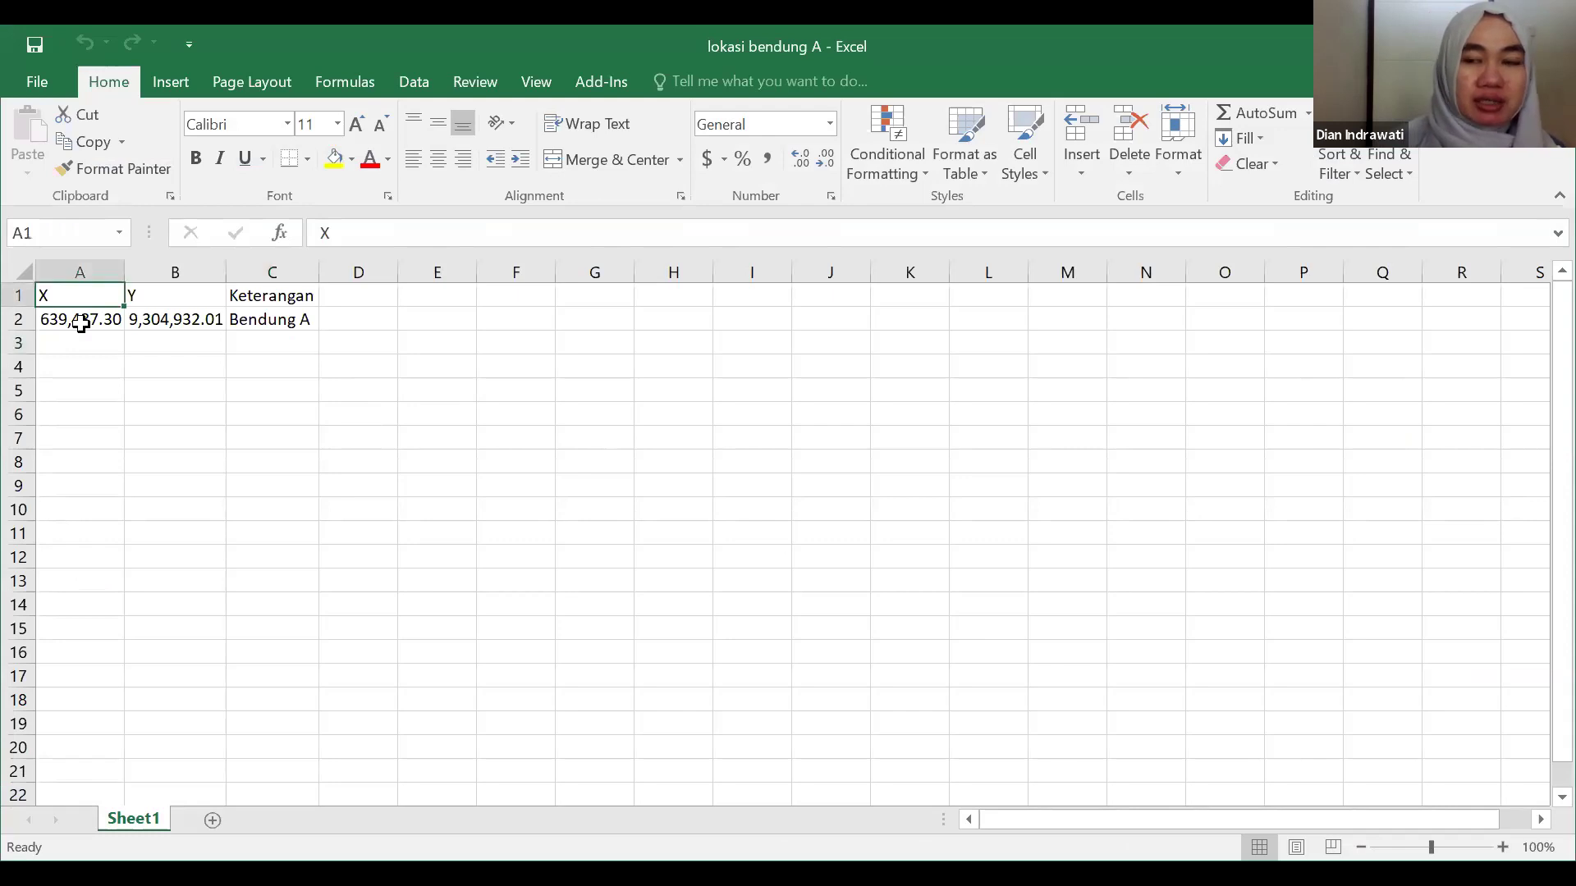
click(78, 322)
click(164, 297)
click(169, 320)
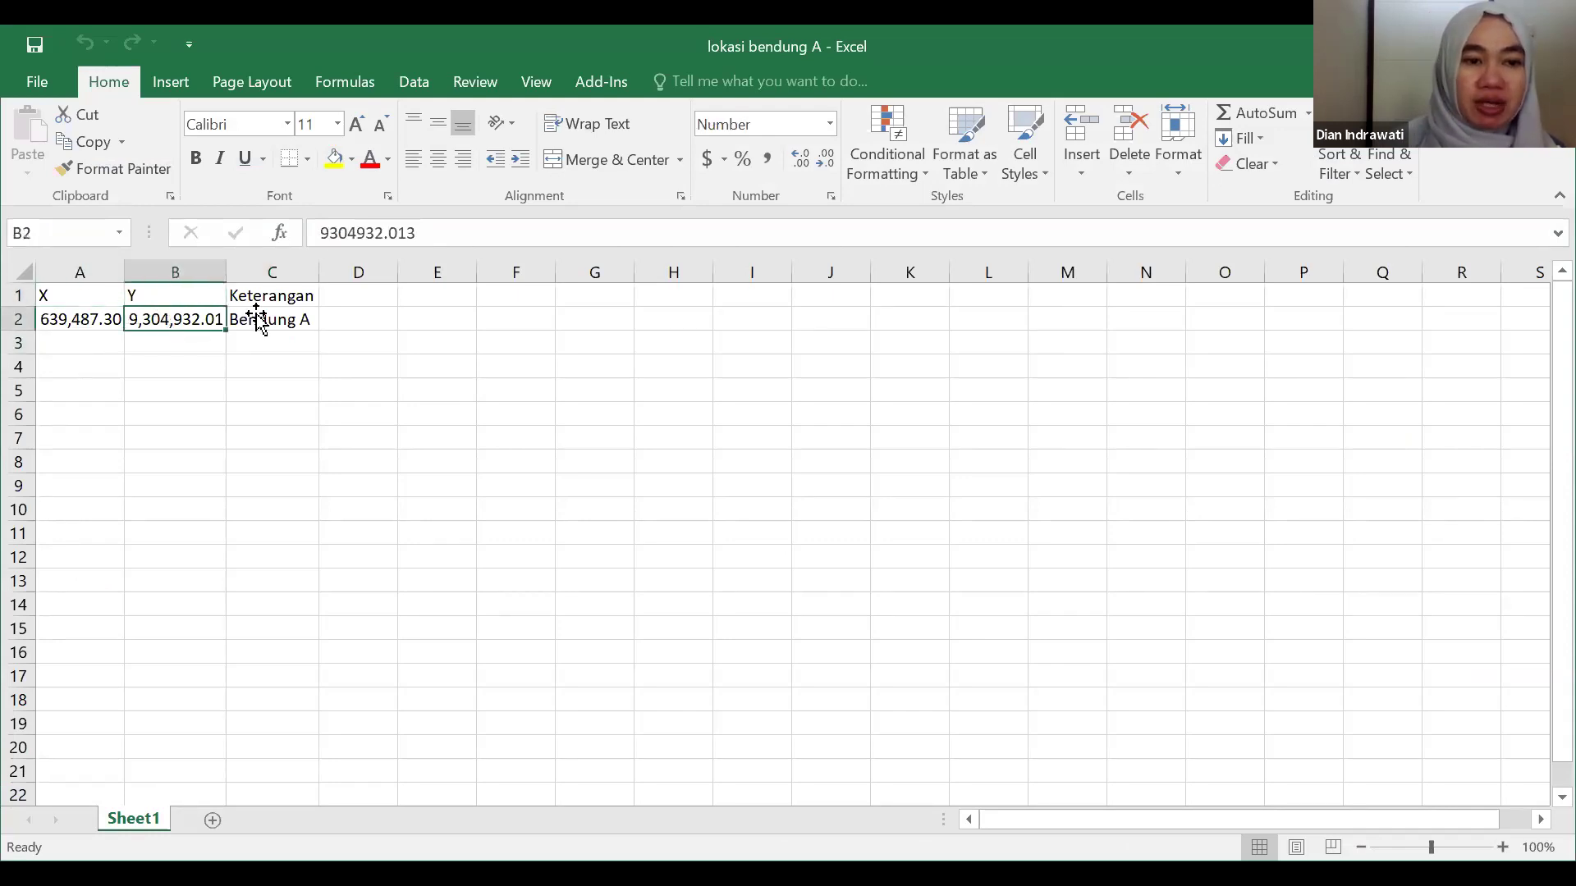
click(271, 297)
click(276, 324)
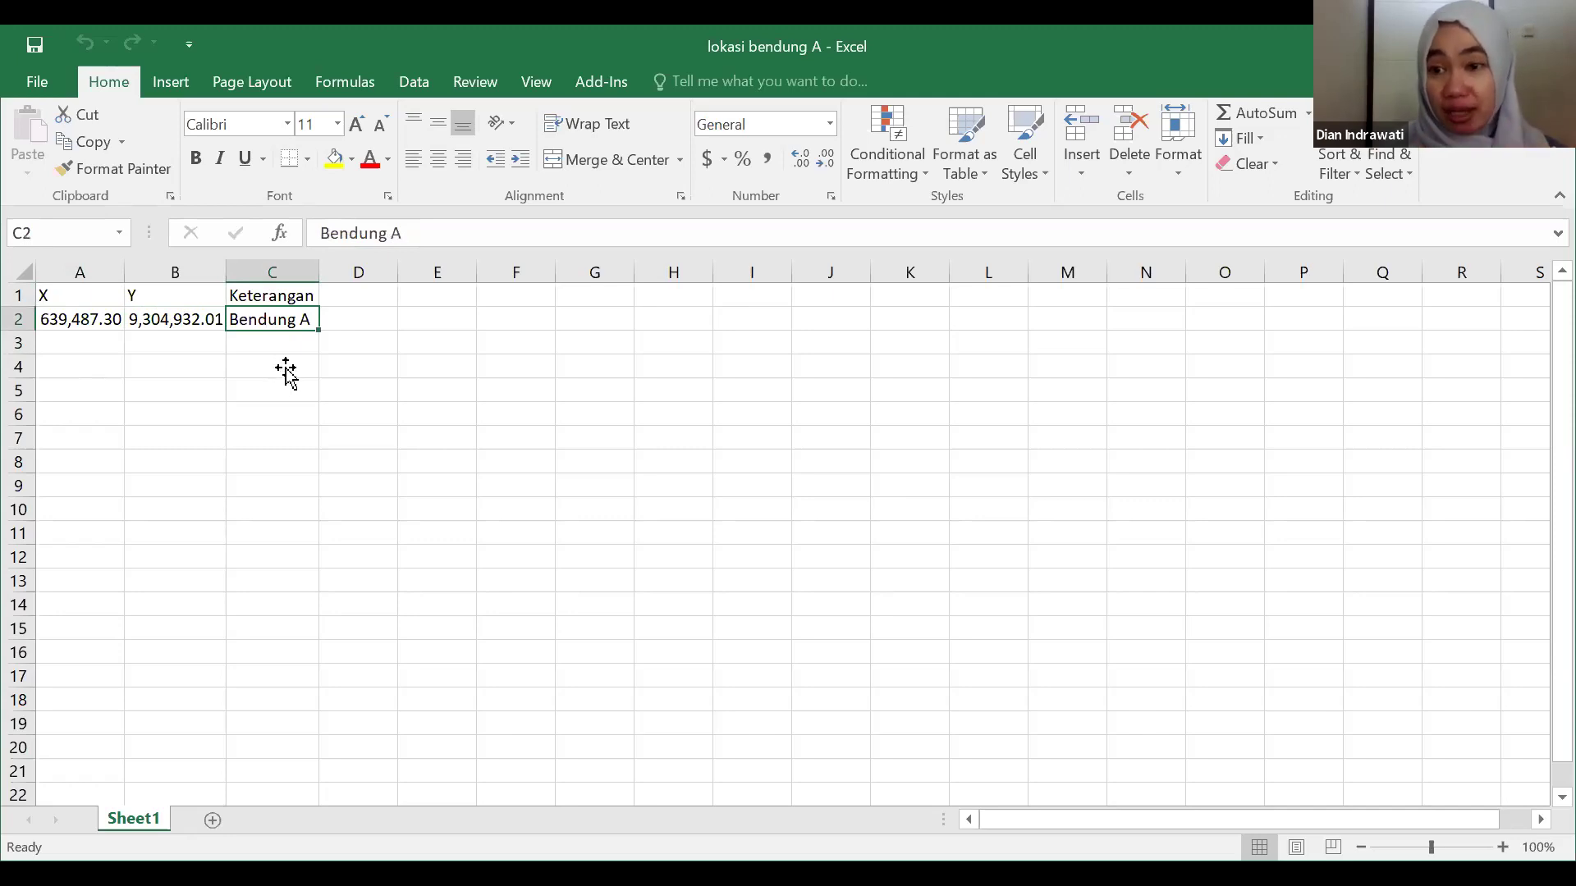
drag(57, 318, 193, 316)
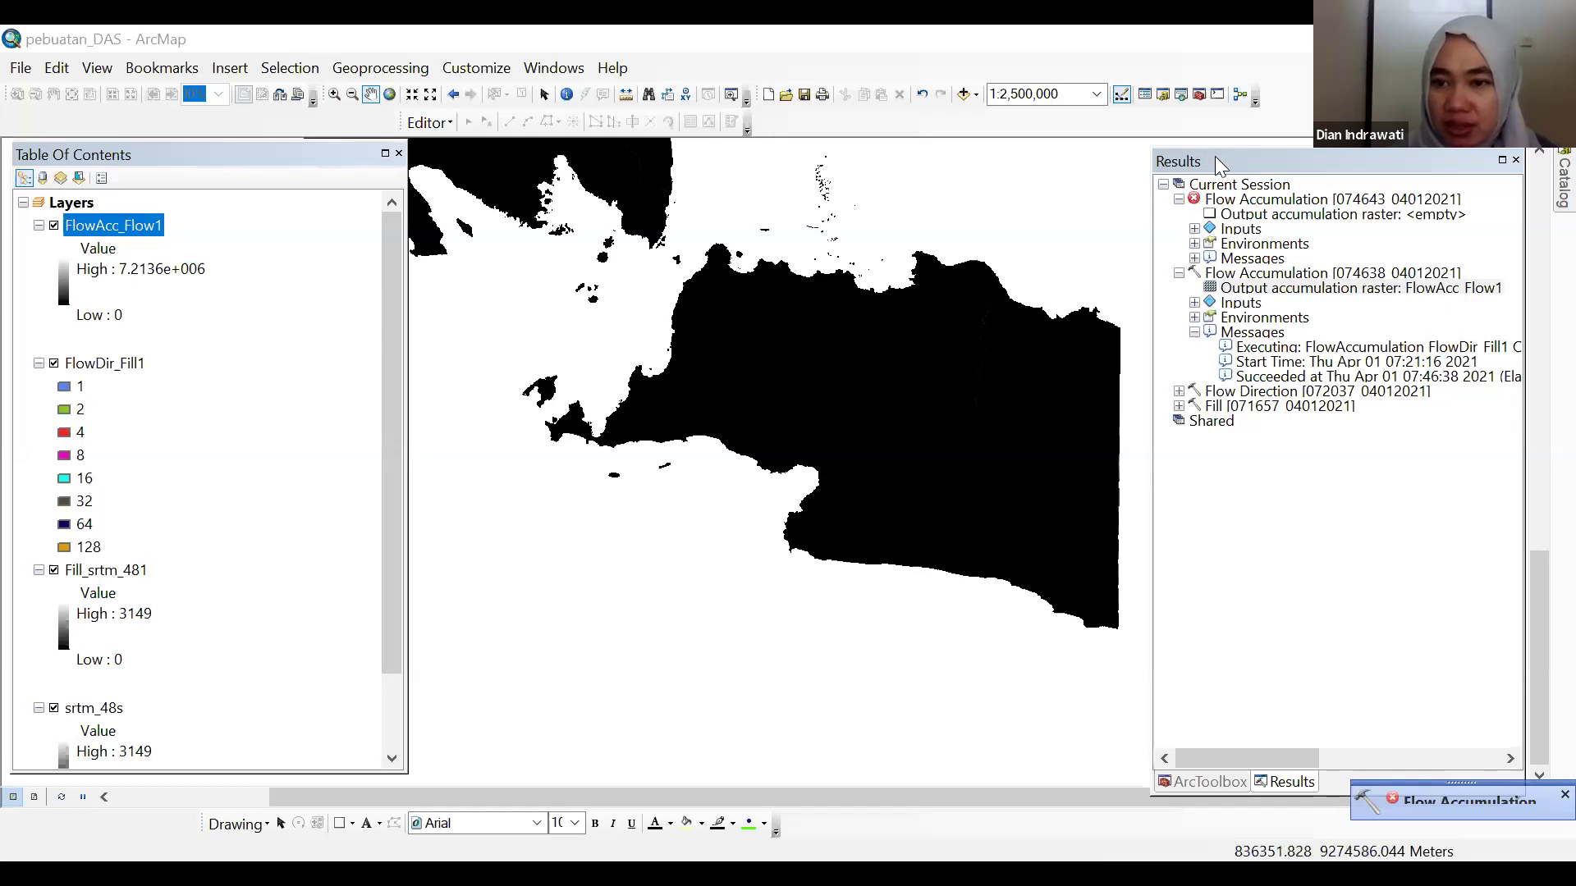
- Close the Results window and hide the Fill_srtm_481, srtm_48s and FlowDir_Fill1 layers
drag(1214, 156, 1539, 439)
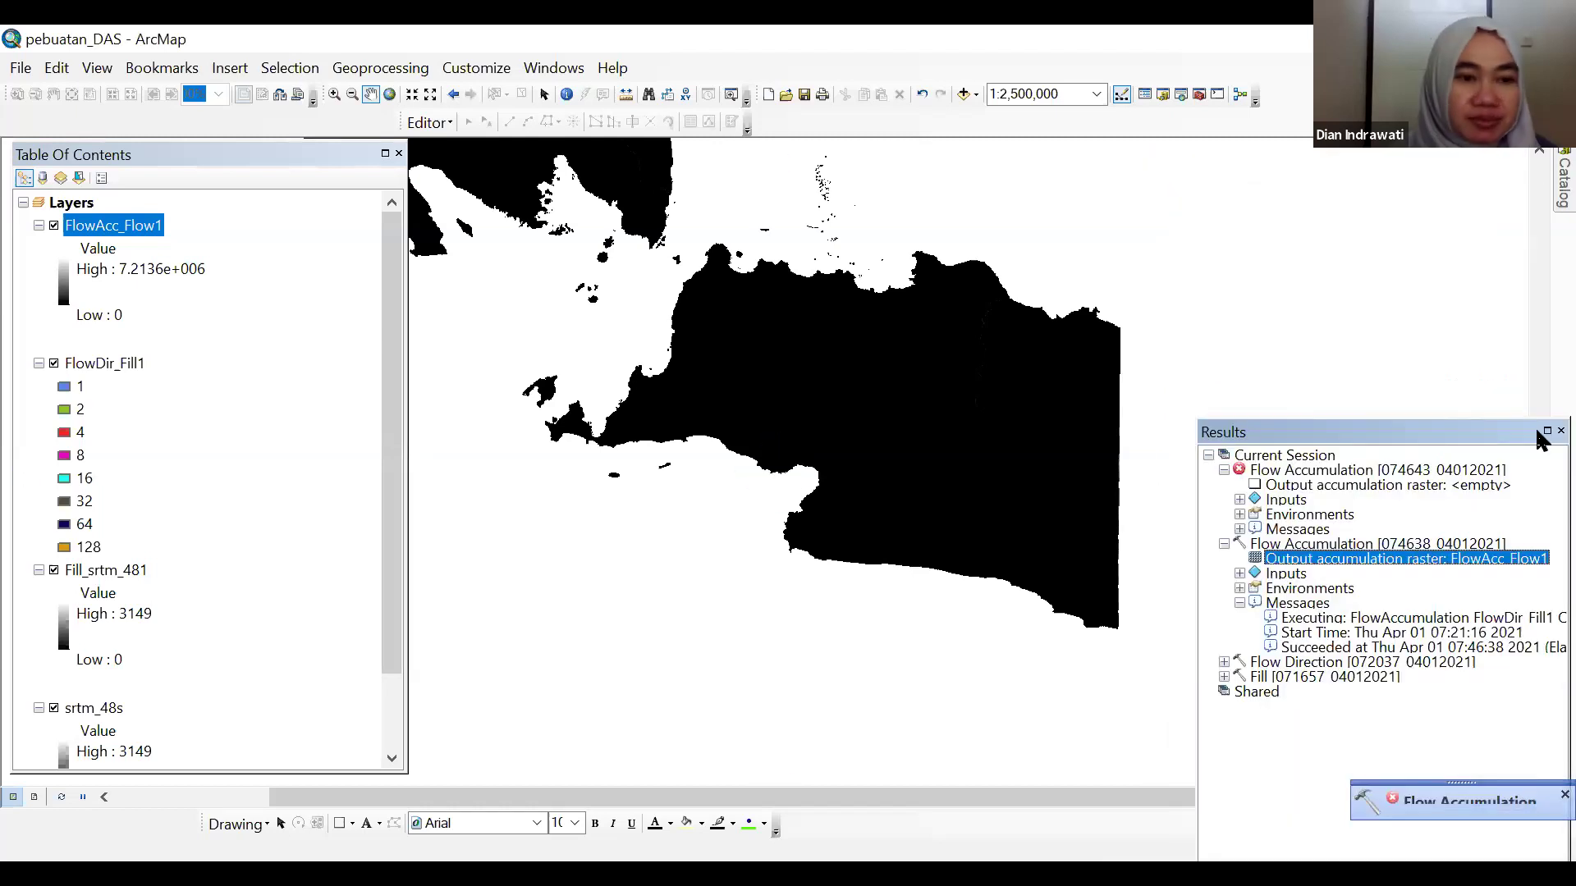
click(1561, 430)
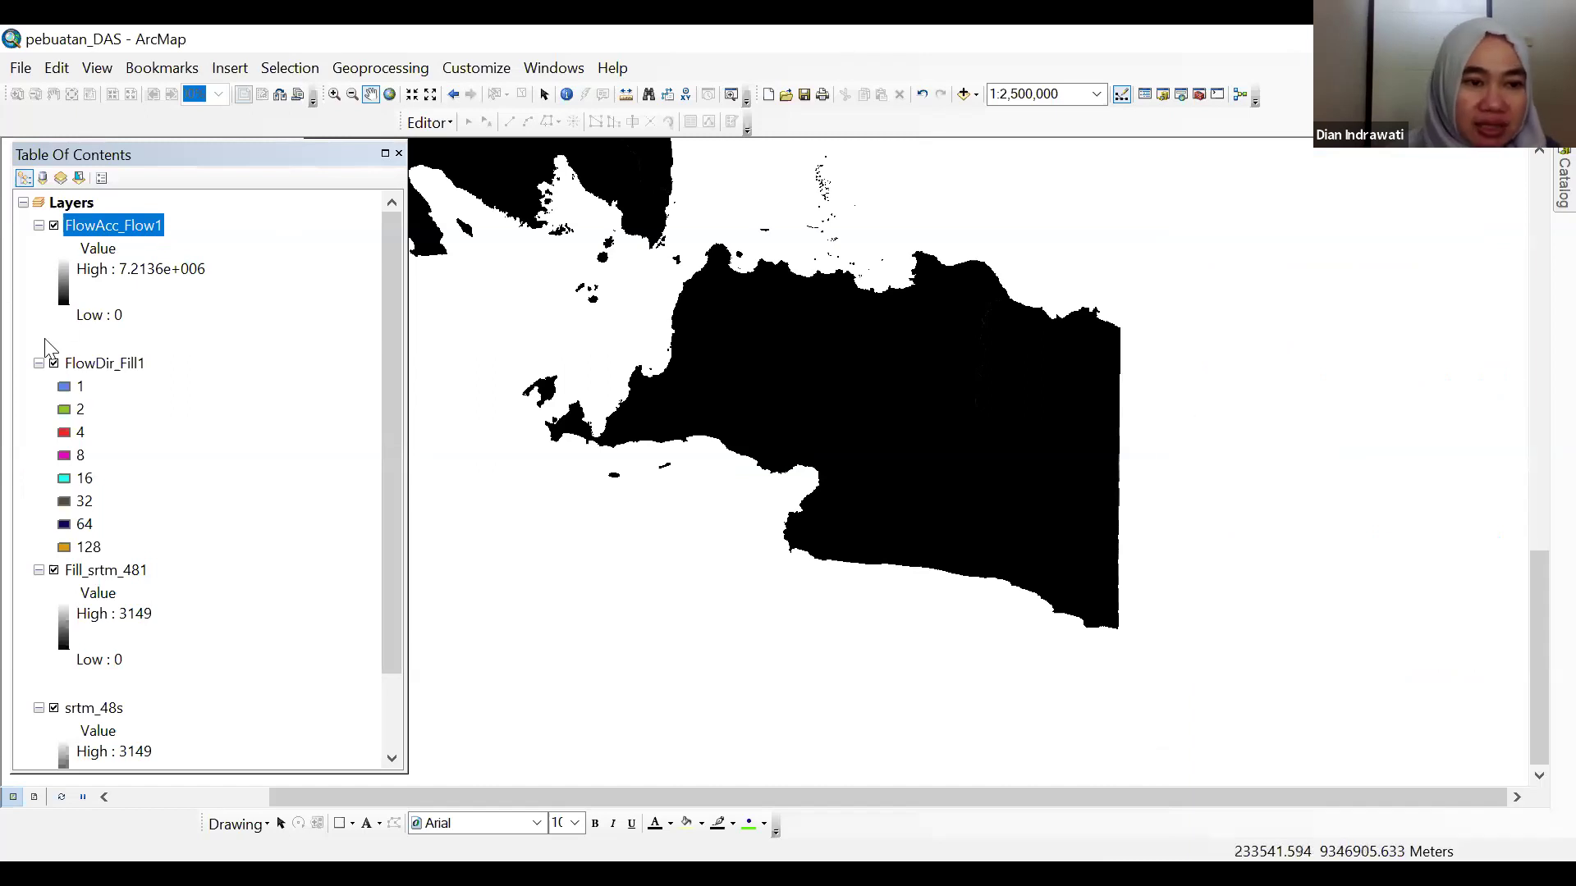
click(53, 569)
click(54, 707)
click(53, 363)
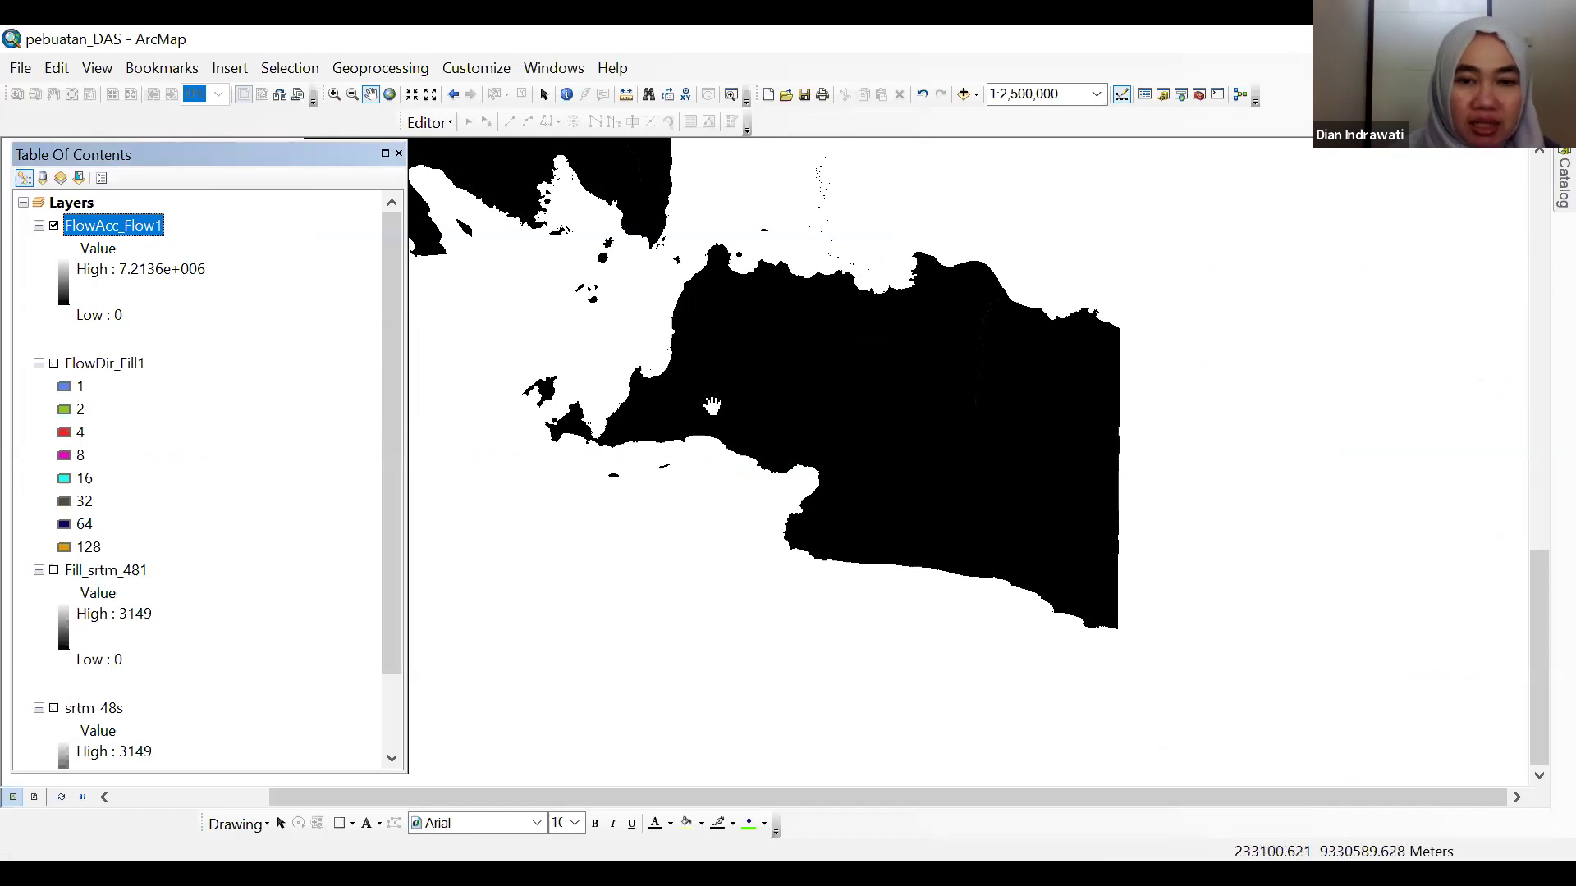
- Symbolize the FlowAcc_Flow1 layer as Classified with 20 classes and collapse its legend in the table of contents
scroll(833, 355, up, 2)
scroll(784, 369, down, 3)
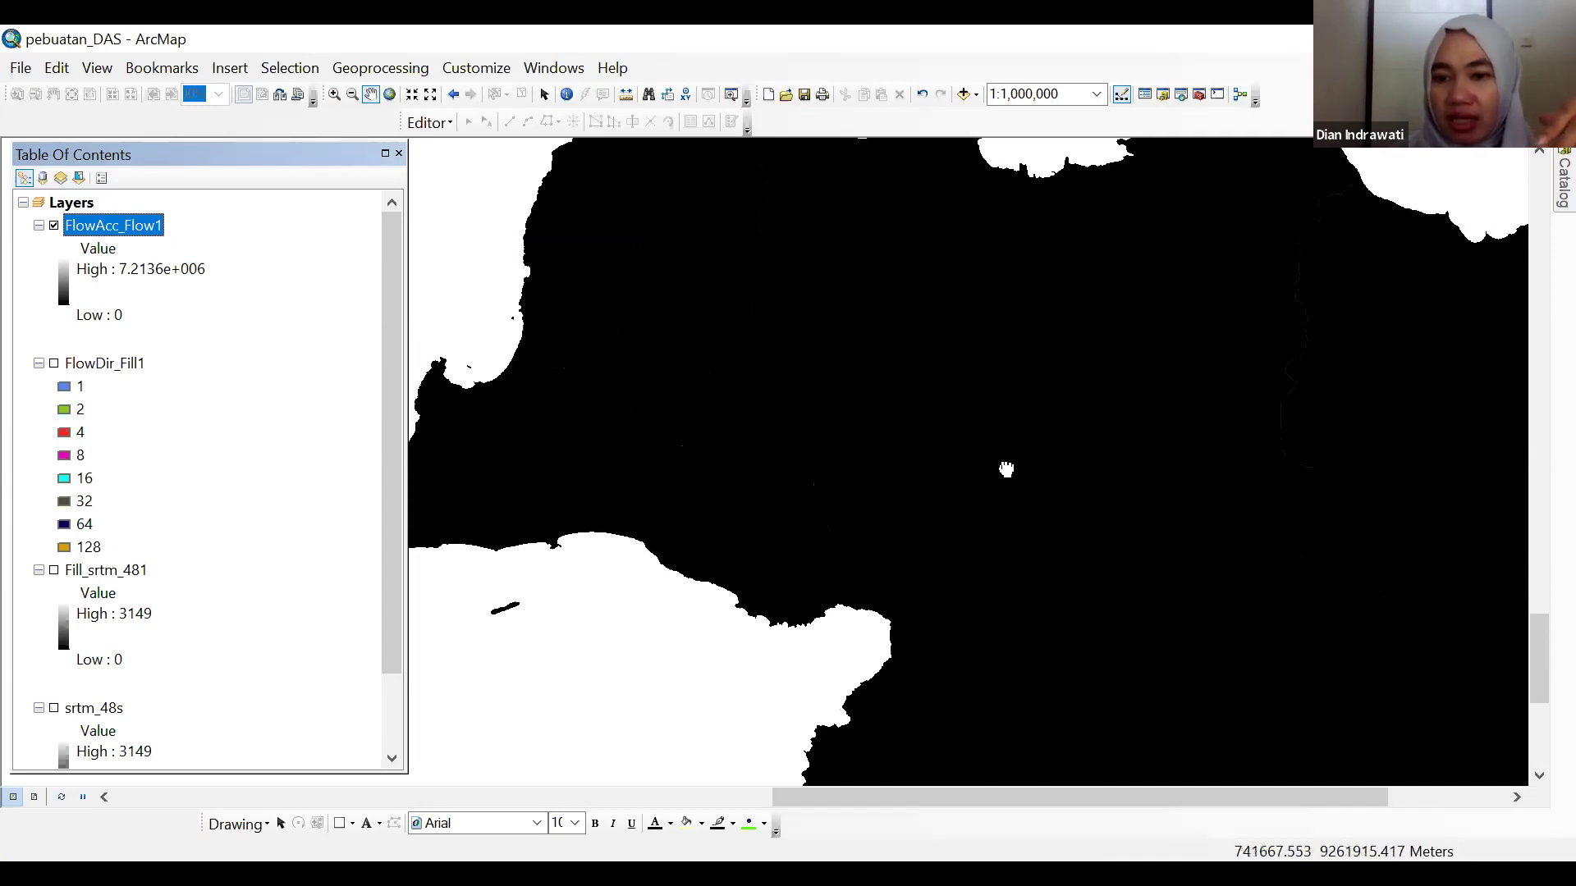
drag(1007, 470, 803, 478)
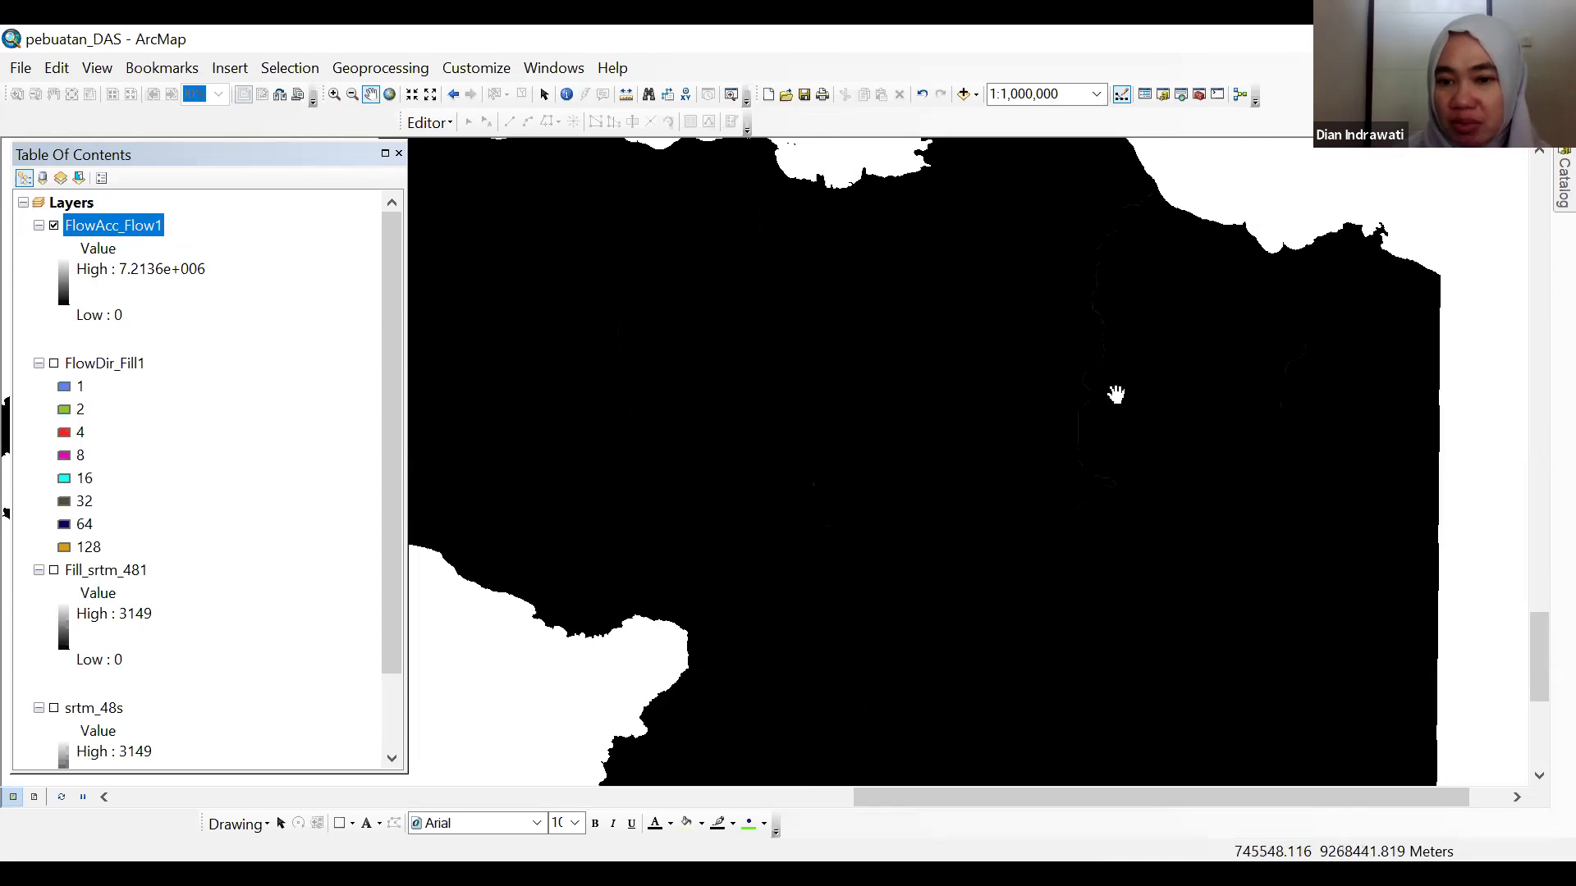
click(104, 220)
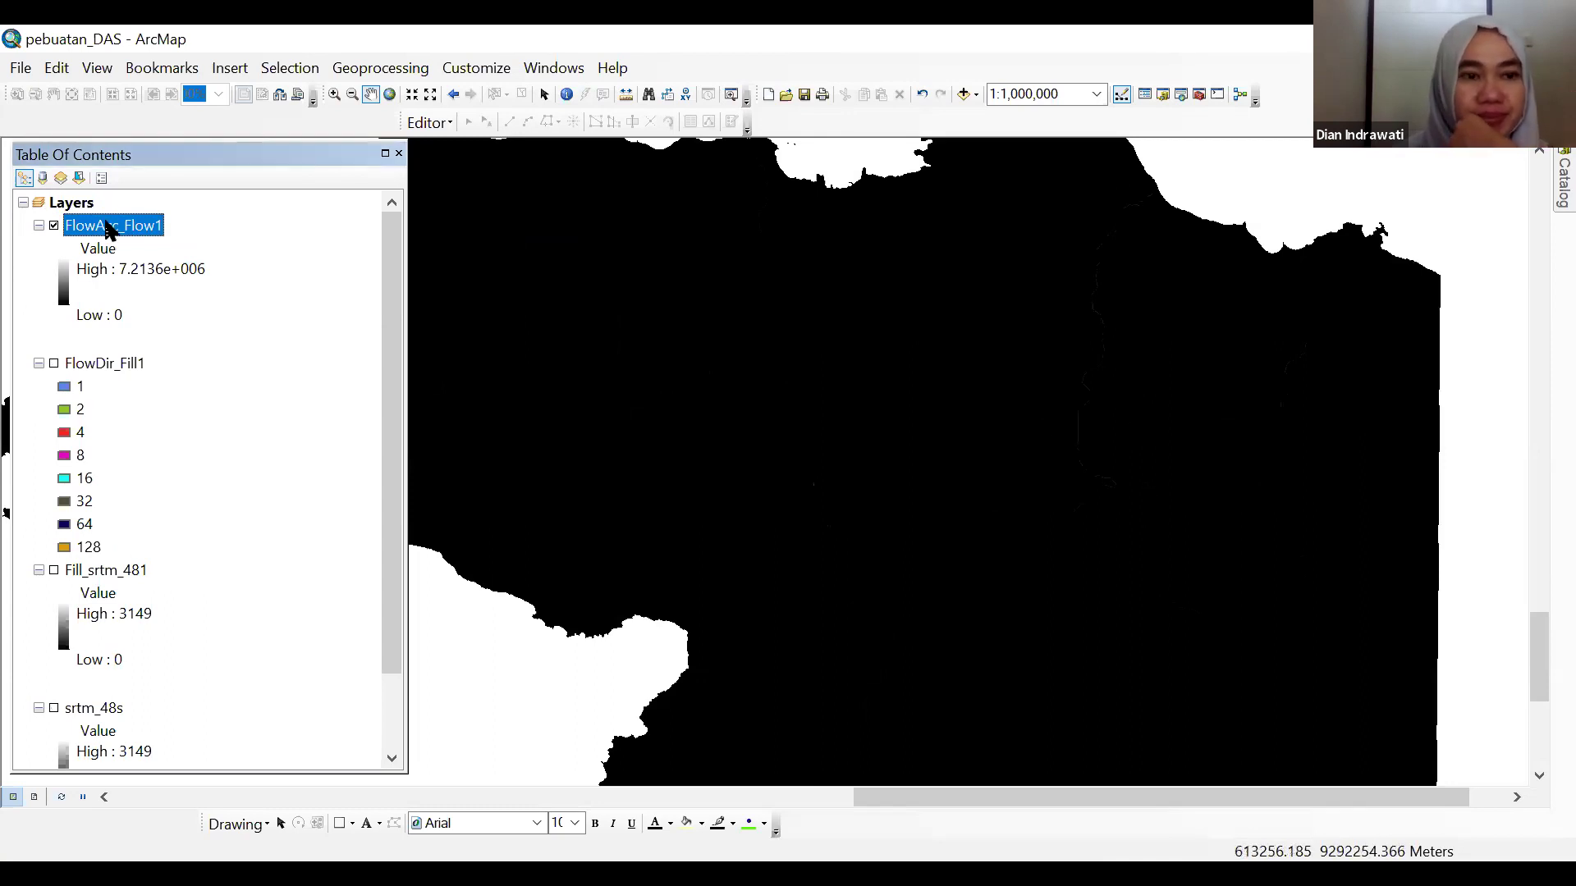
double_click(109, 229)
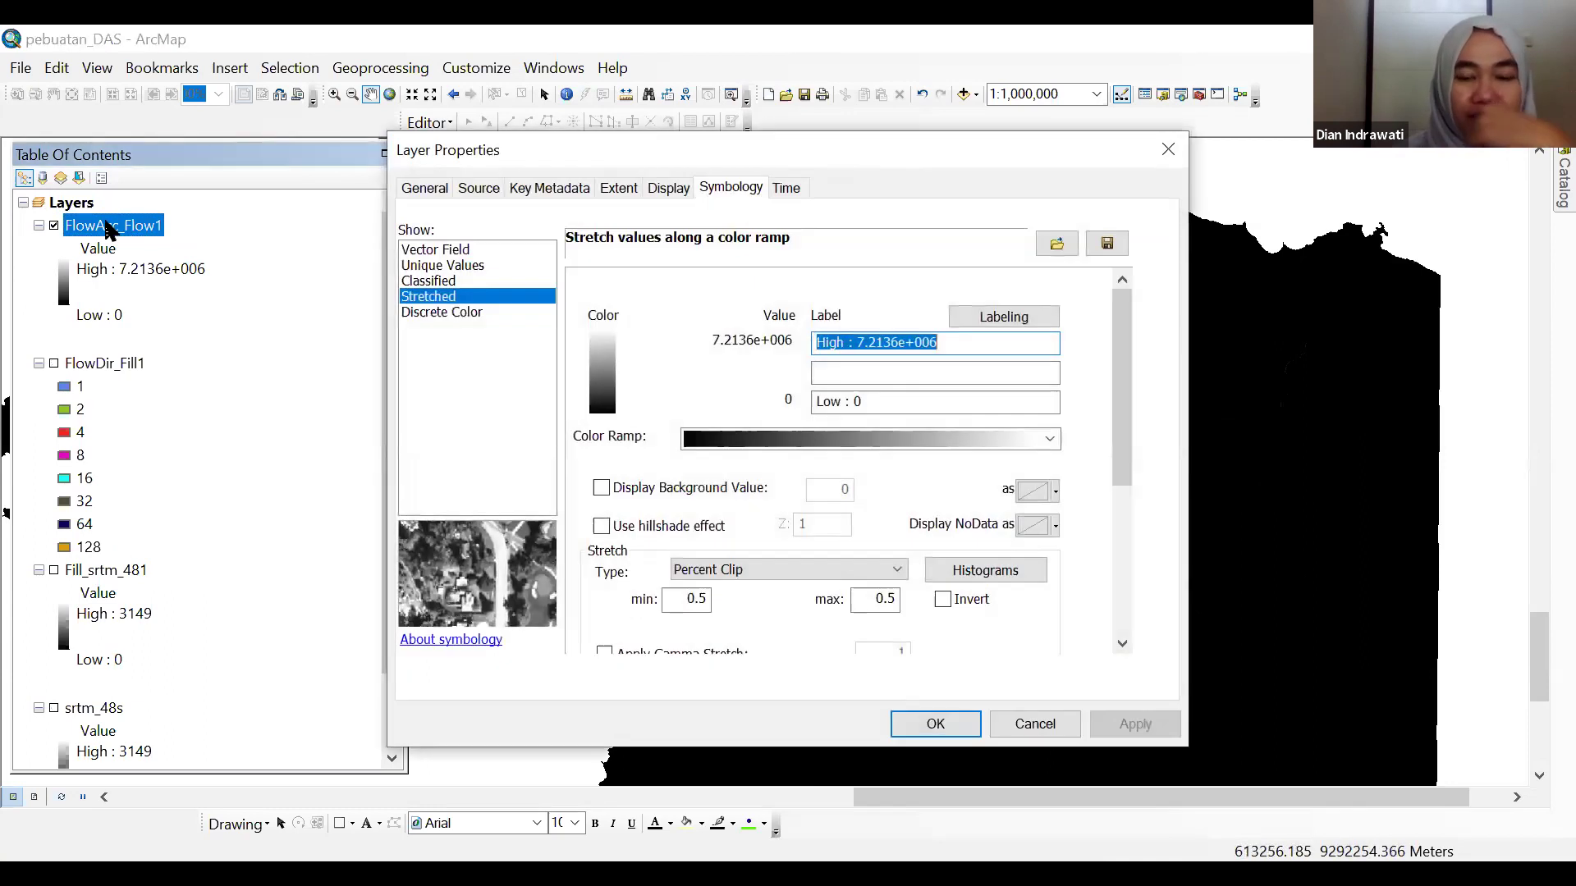
click(424, 281)
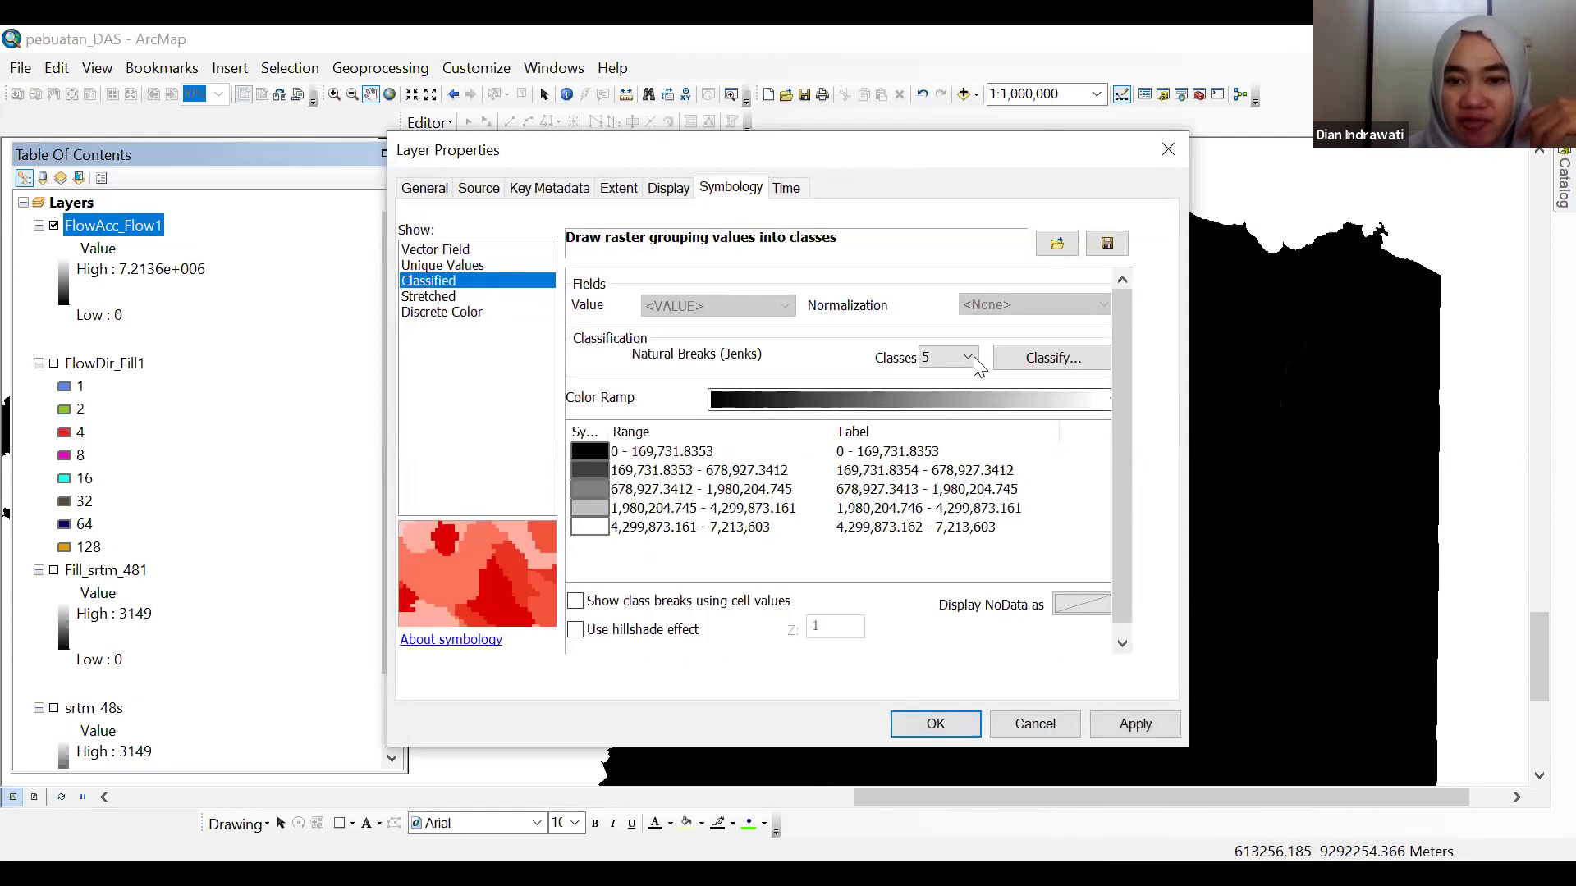
click(968, 358)
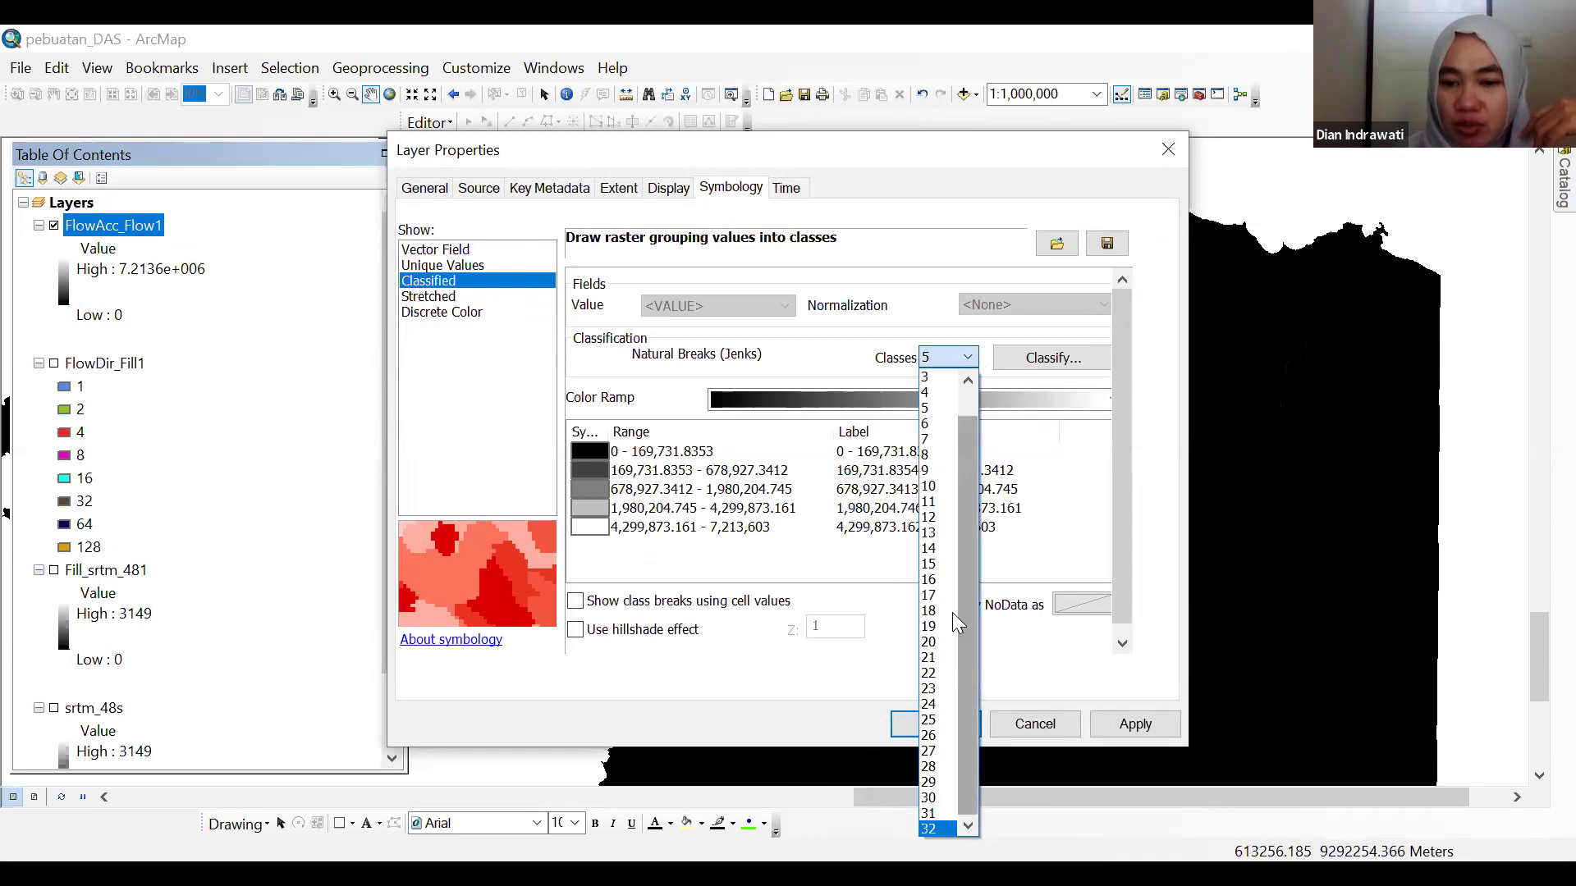
click(930, 642)
click(1135, 723)
click(936, 724)
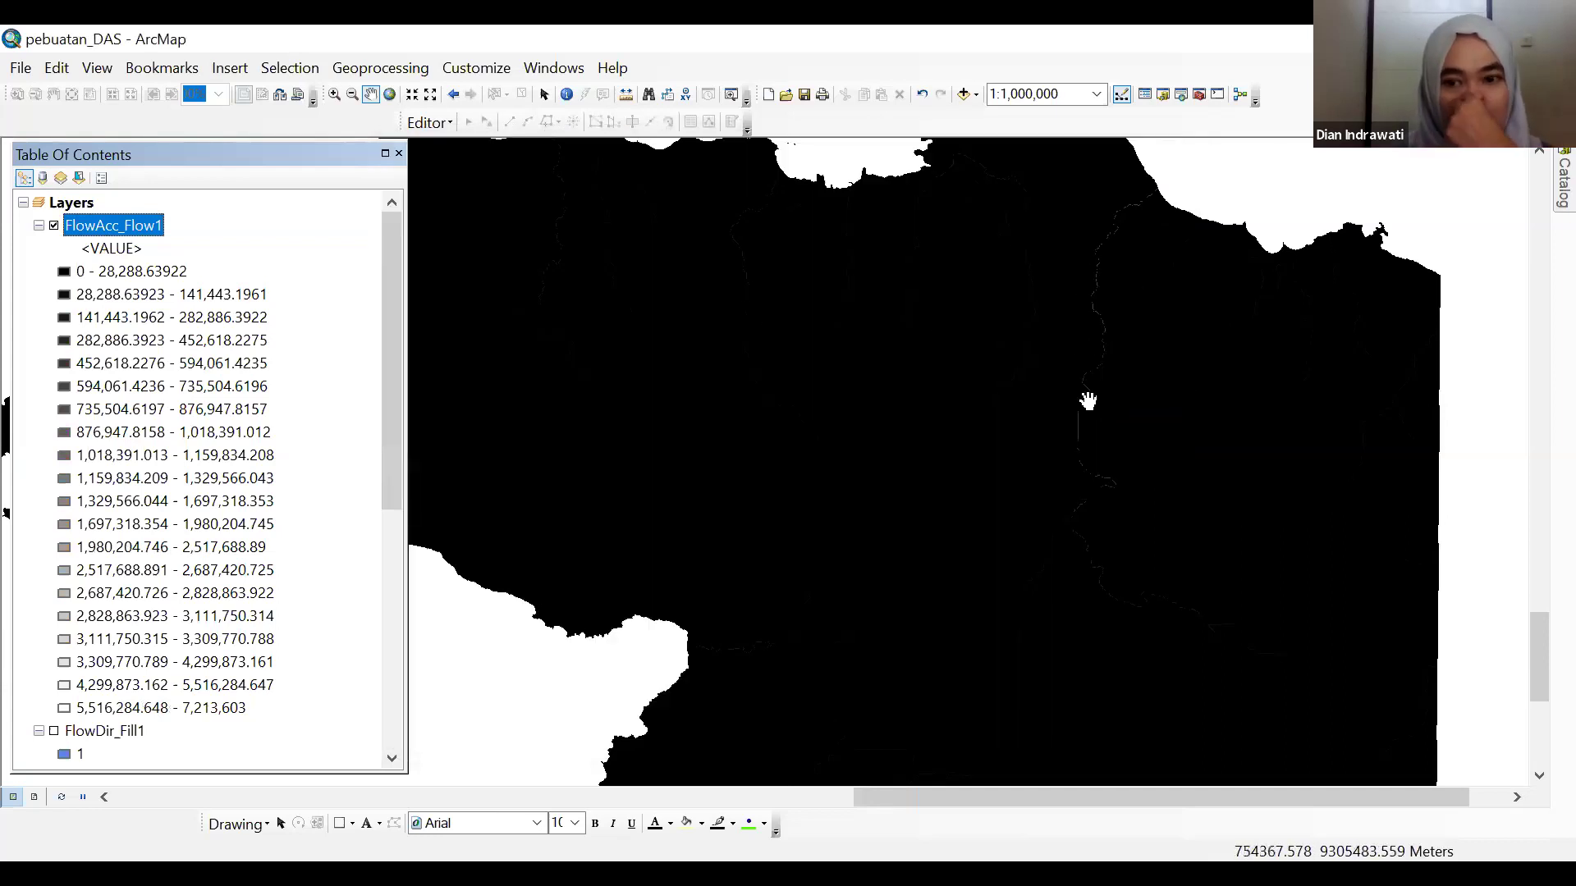
drag(904, 413, 943, 467)
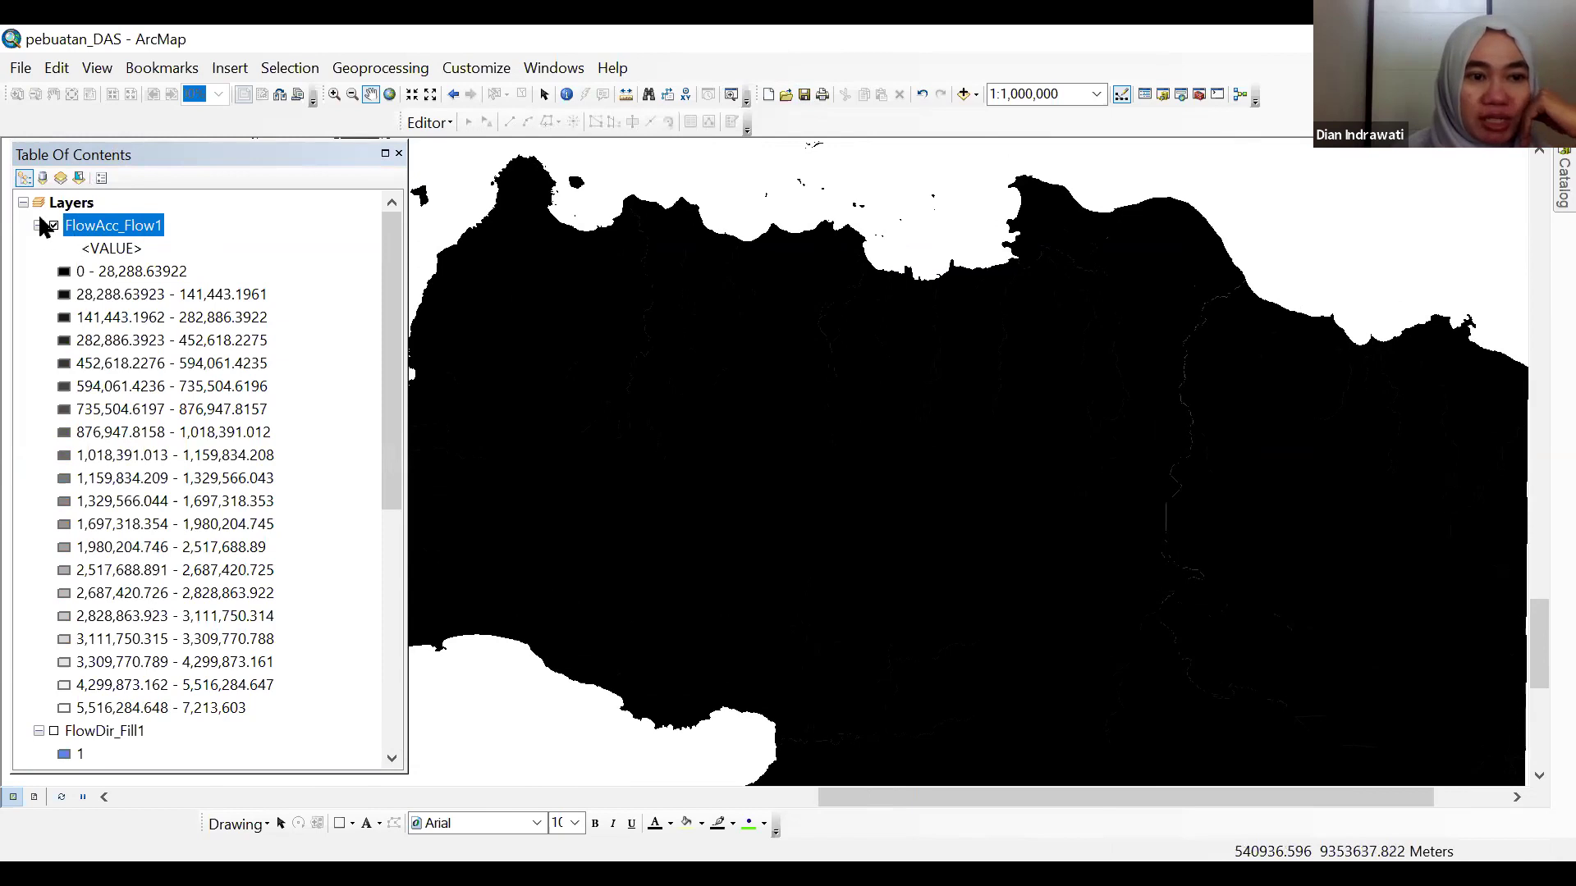
click(39, 226)
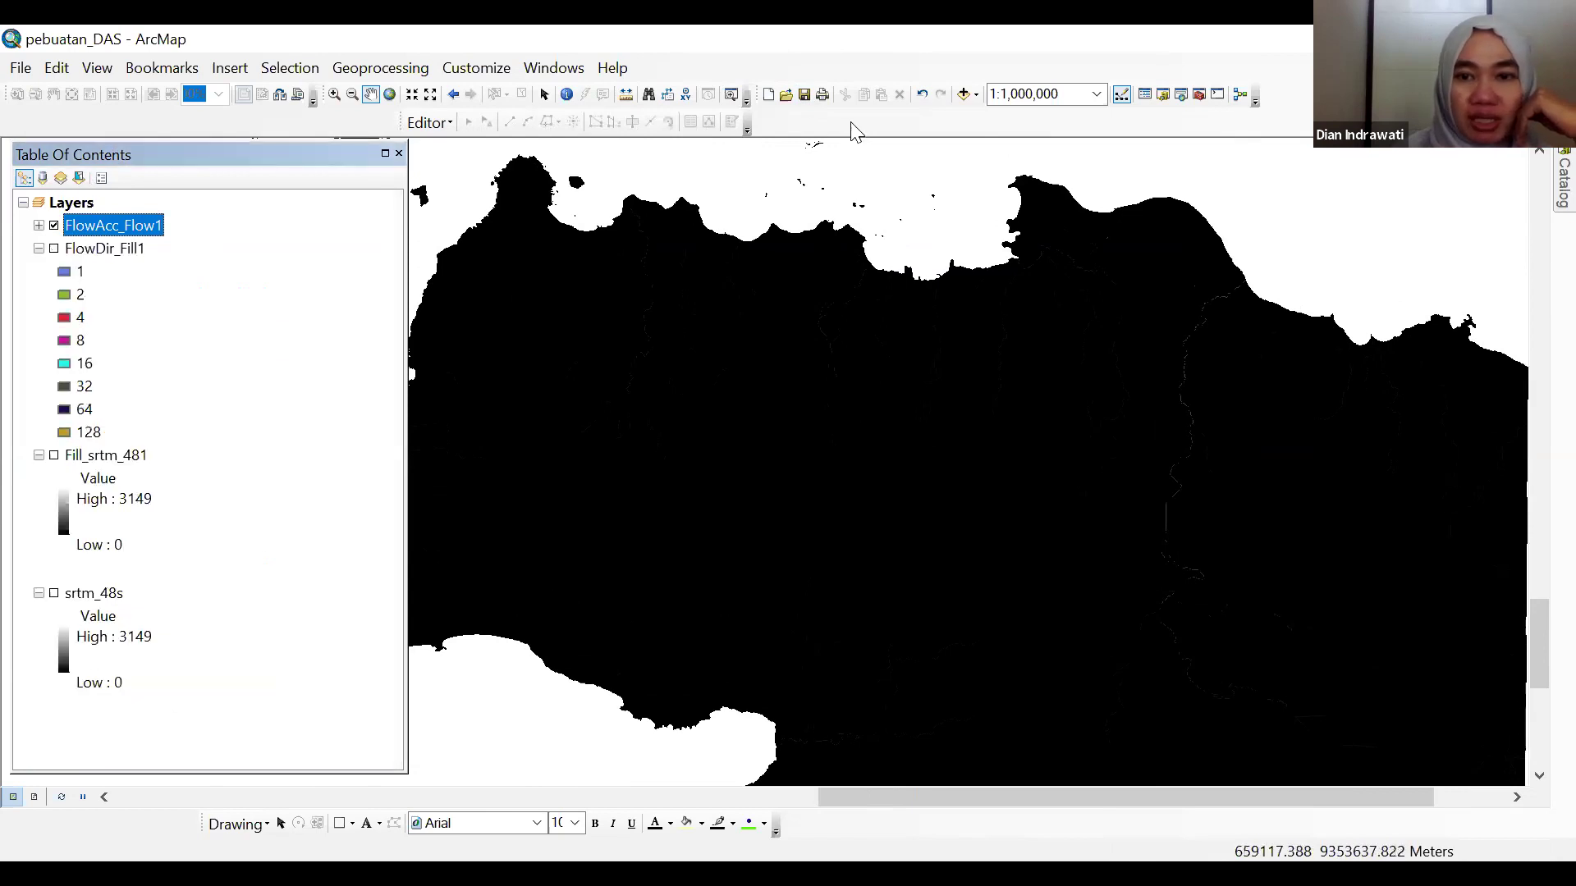
- Start adding data to the map and browse to the unjani folder on drive D
click(963, 96)
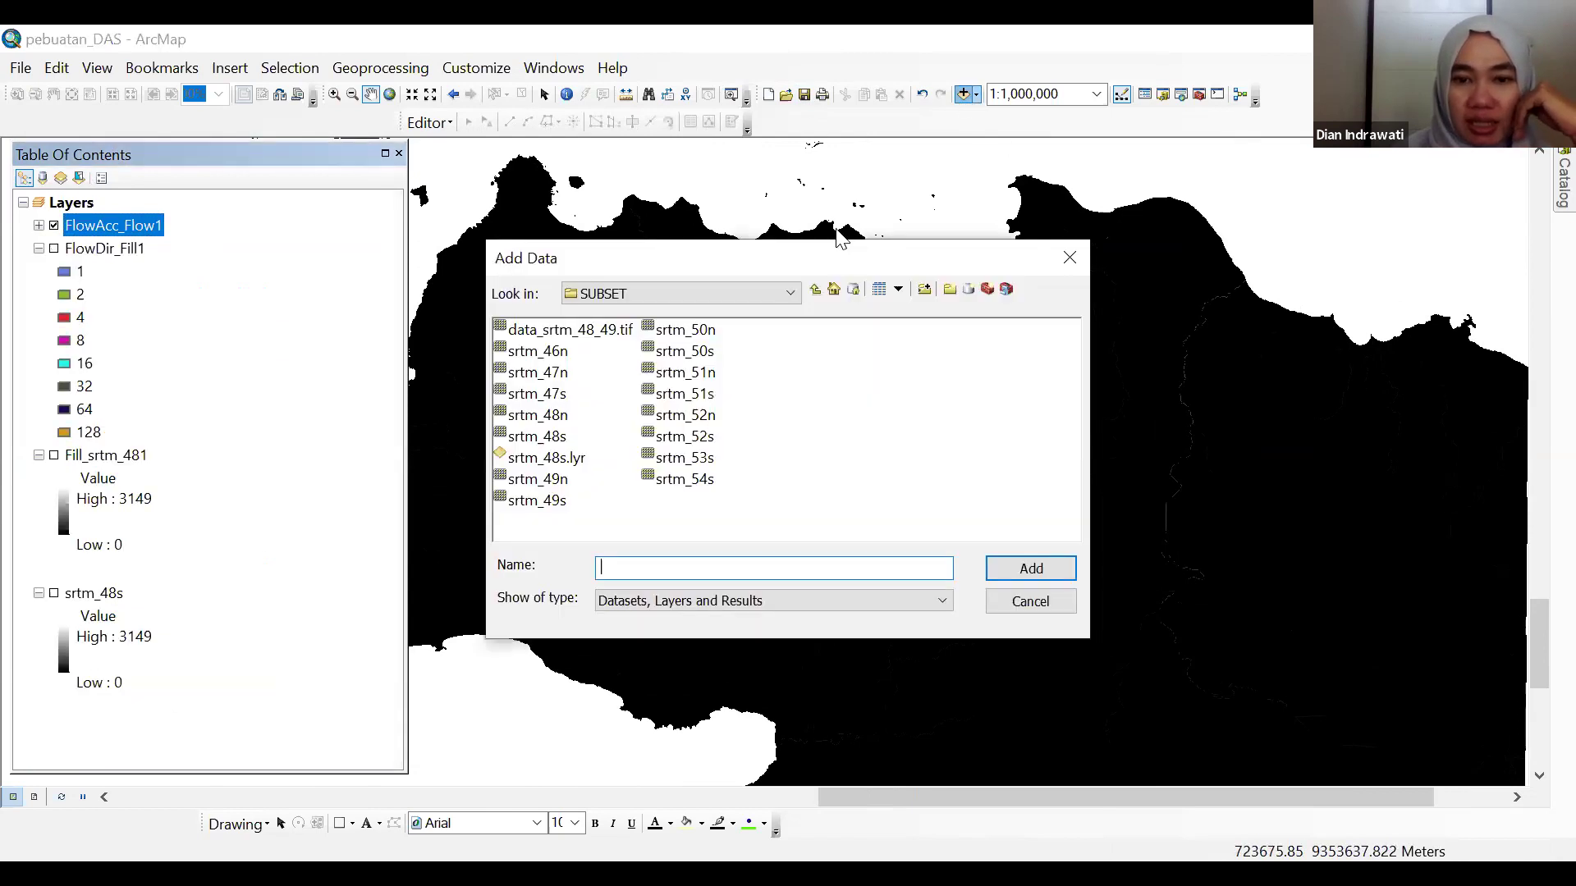
click(811, 297)
click(811, 297)
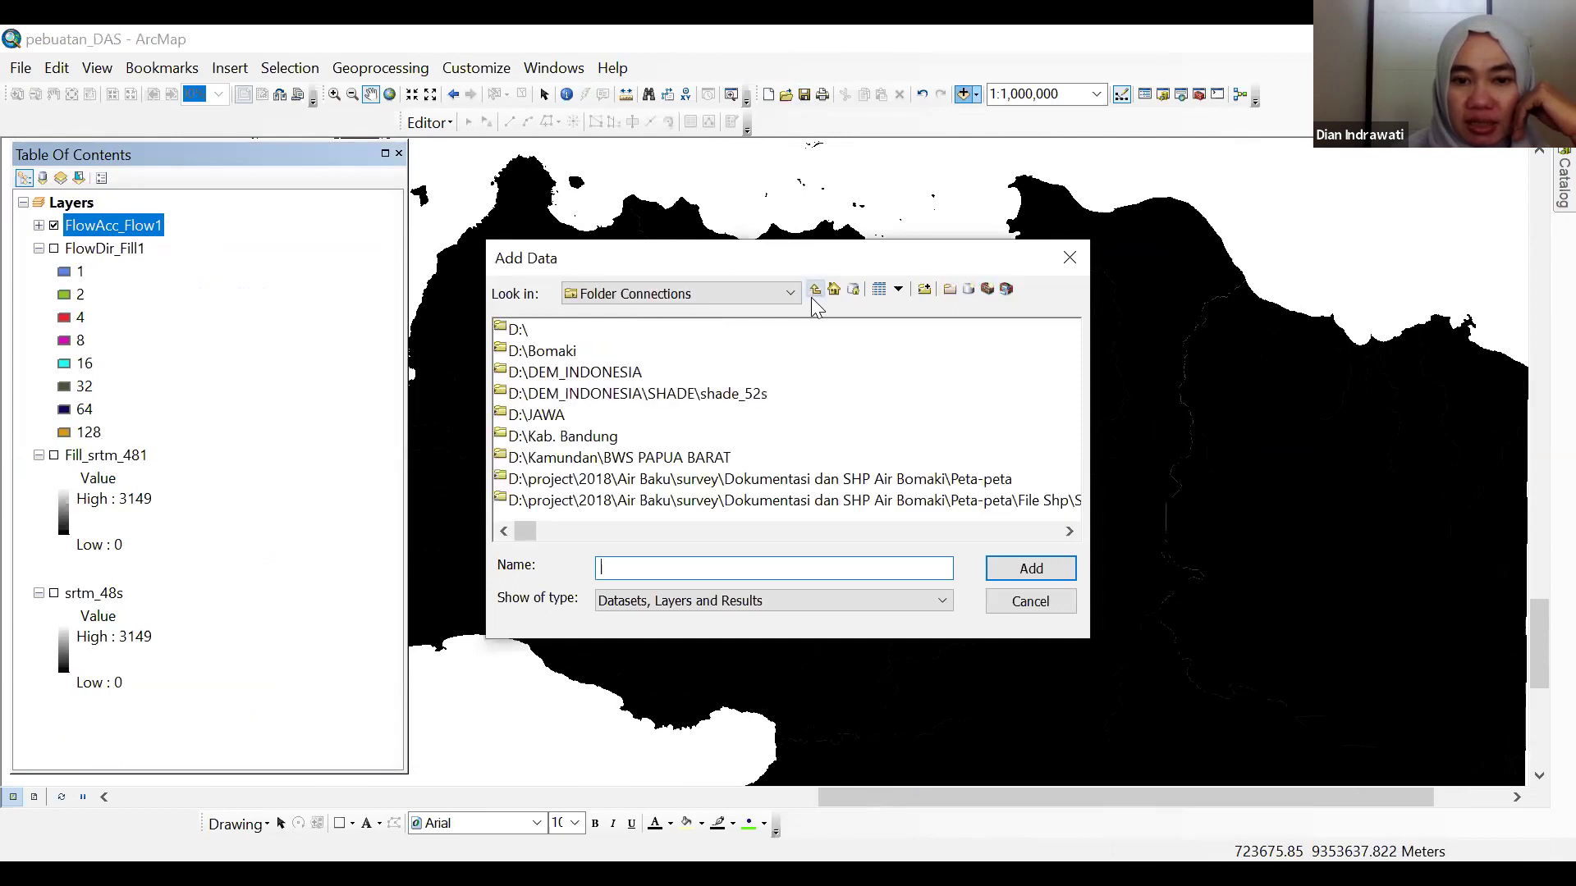
double_click(523, 330)
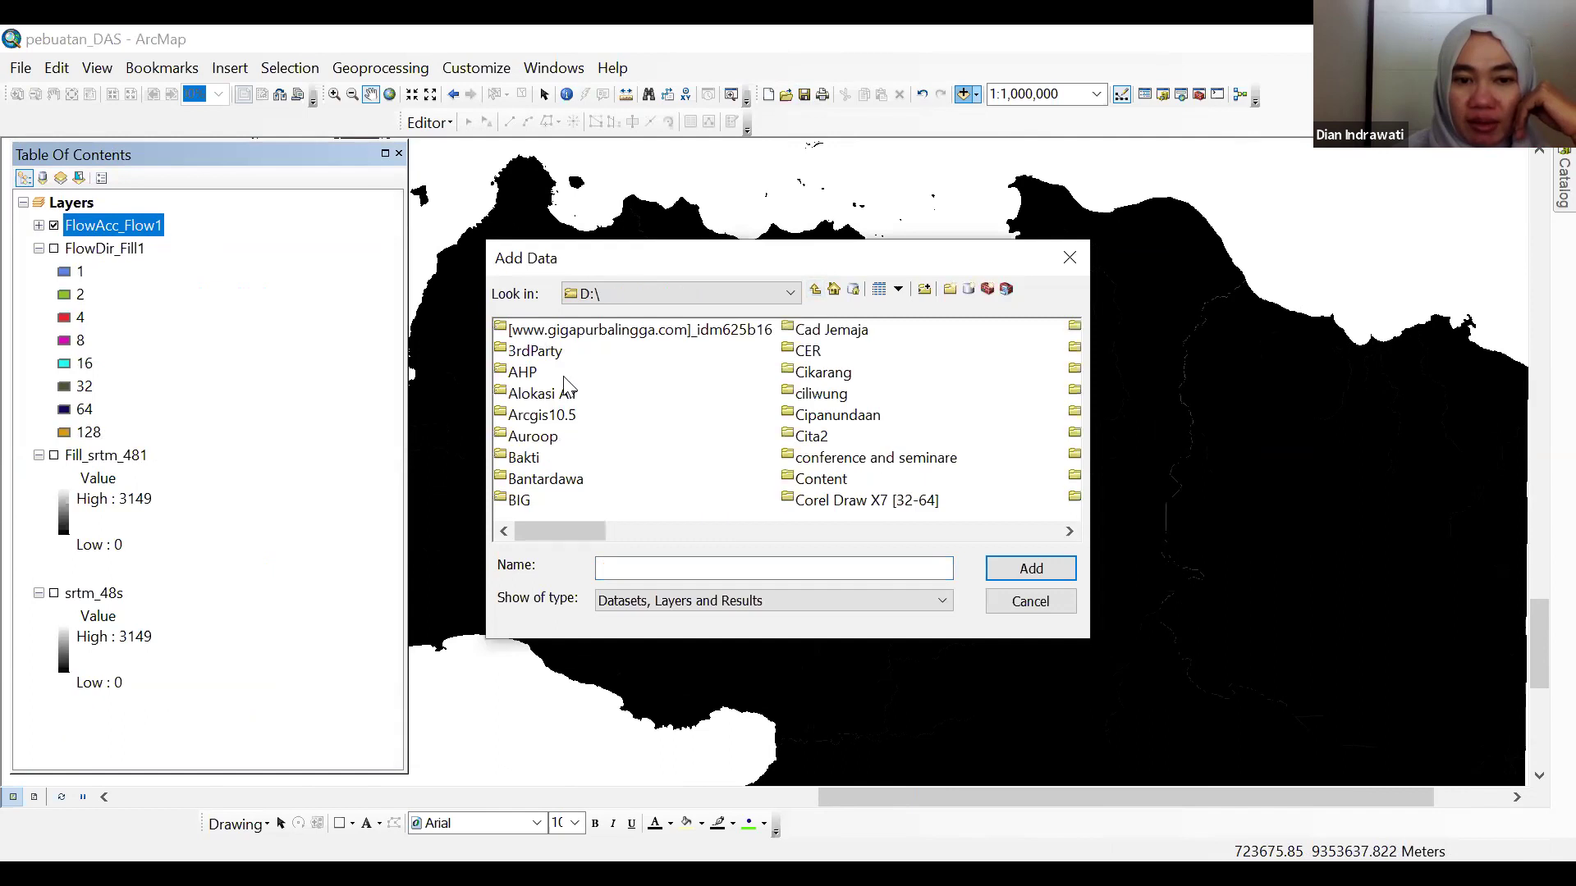
drag(578, 532, 611, 532)
scroll(887, 568, right, 10)
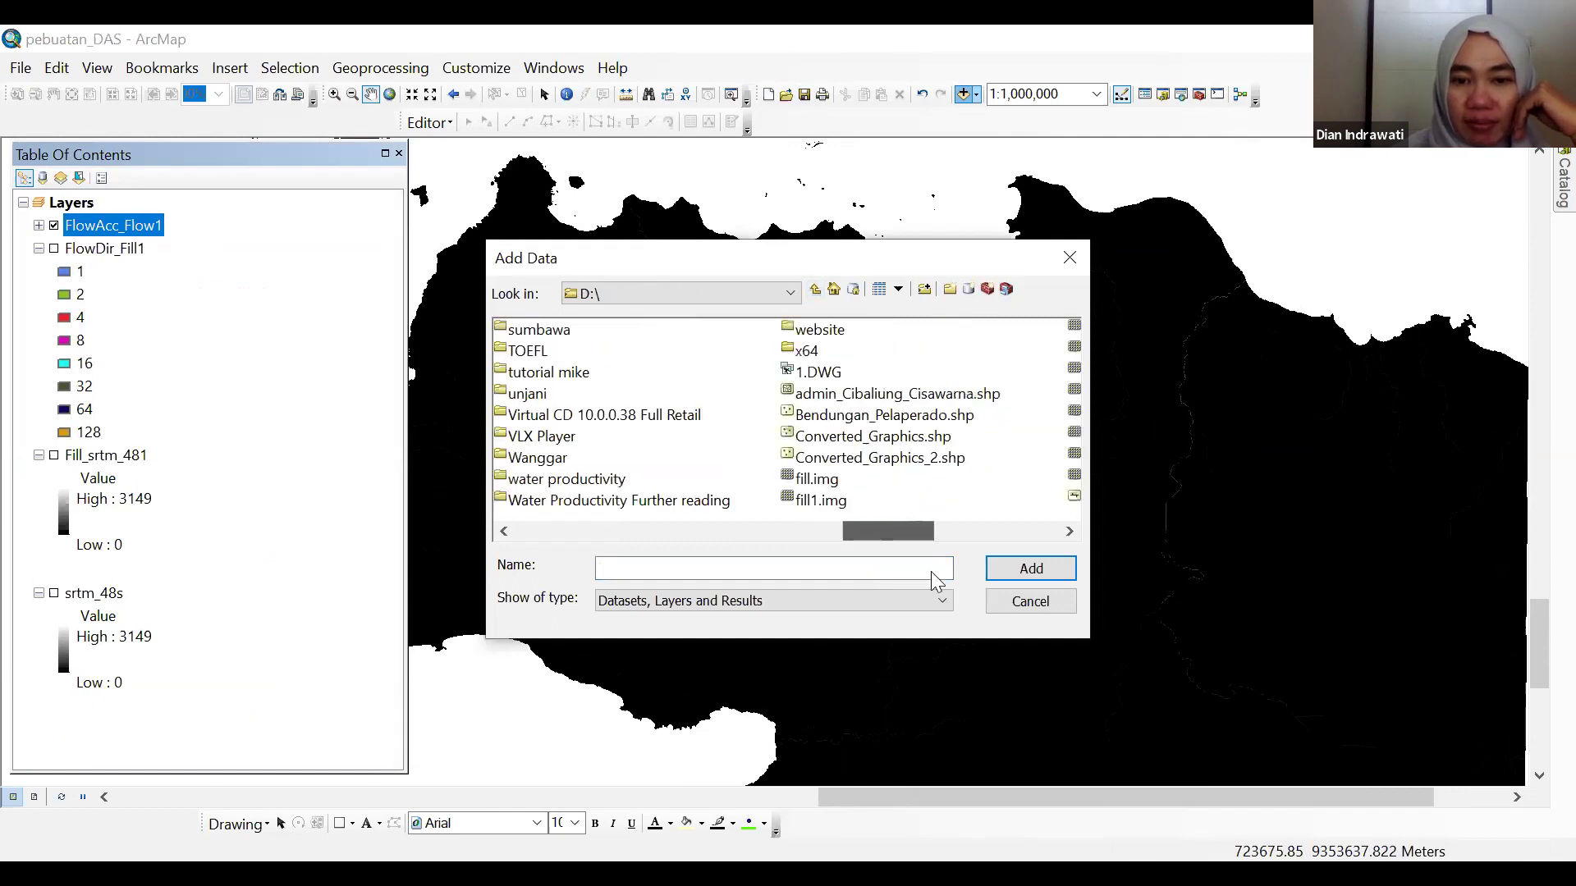
scroll(821, 558, left, 15)
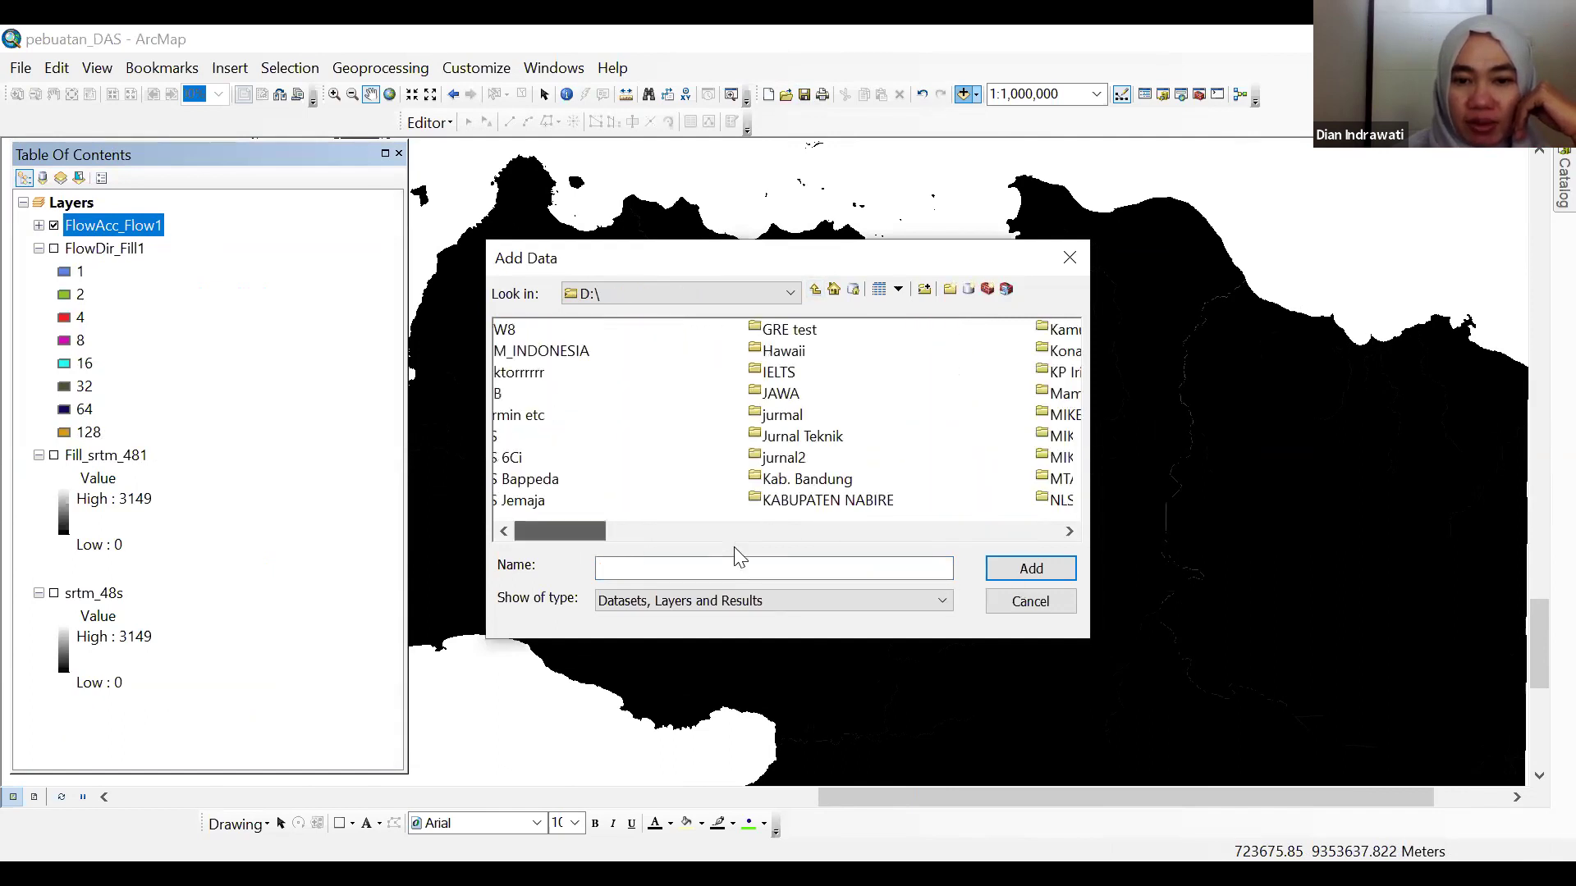
scroll(788, 562, right, 5)
scroll(845, 559, right, 3)
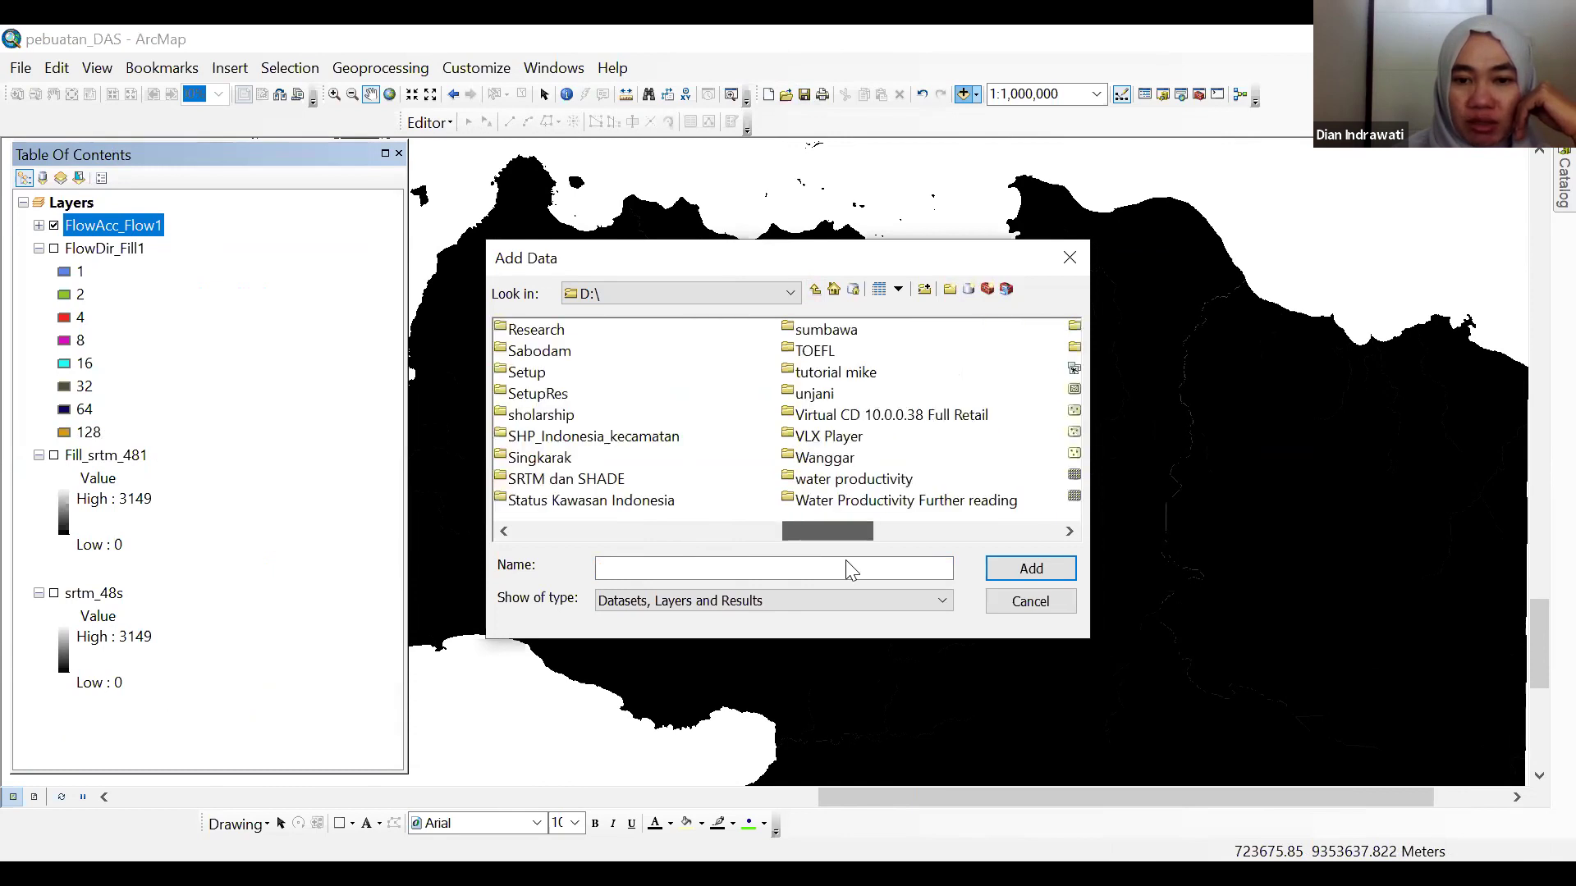
click(808, 395)
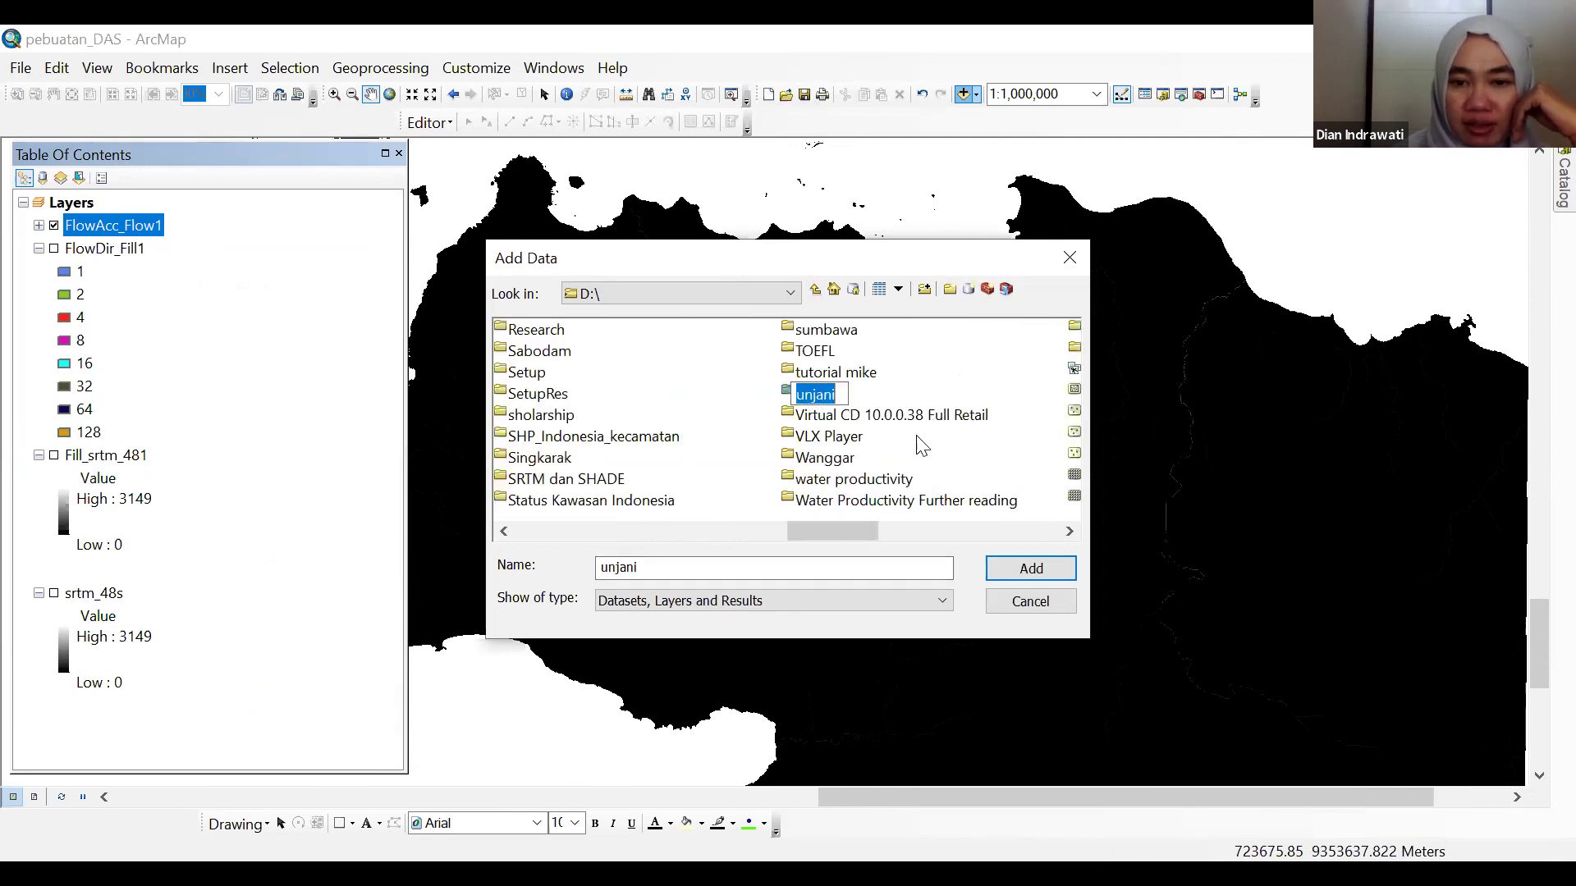
double_click(817, 394)
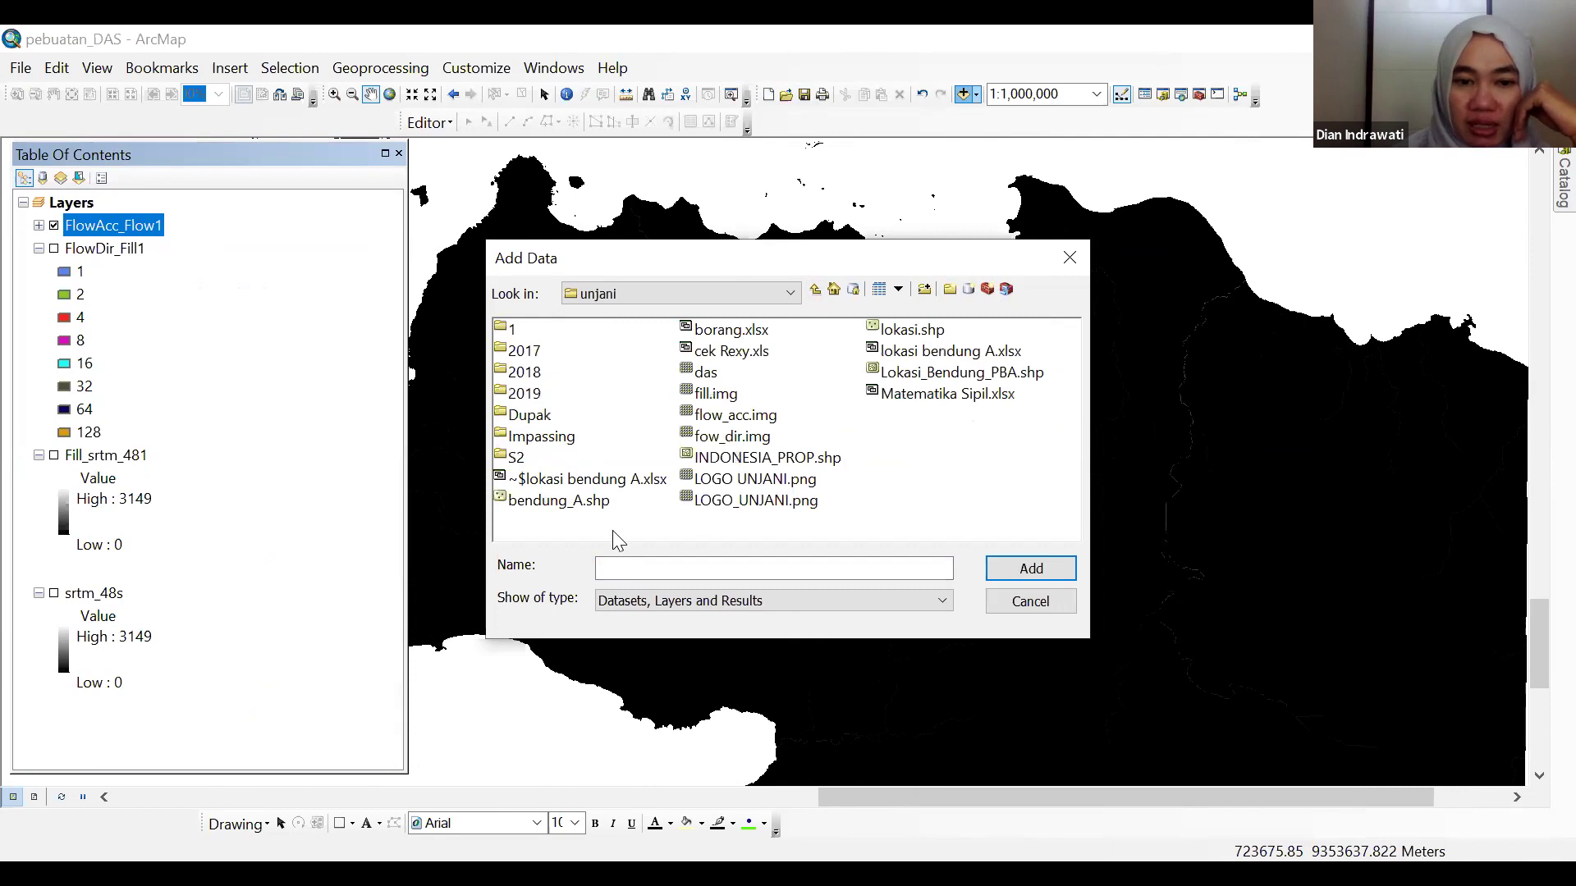
- Add the Sheet1$ table from the lokasi bendung A.xlsx workbook to the map
click(560, 505)
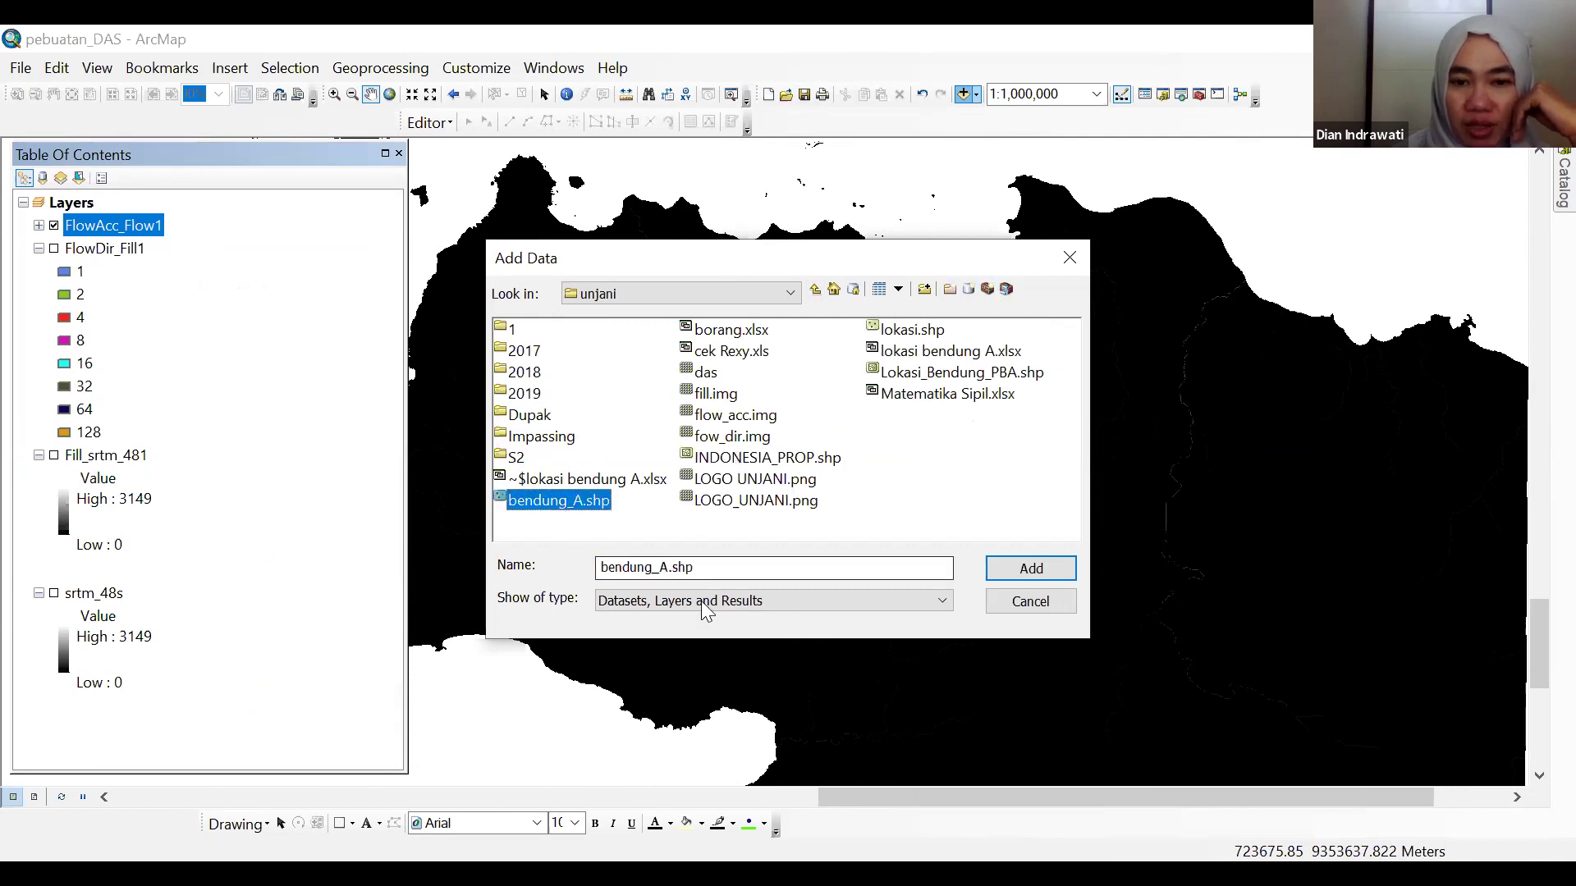
click(940, 353)
click(1025, 570)
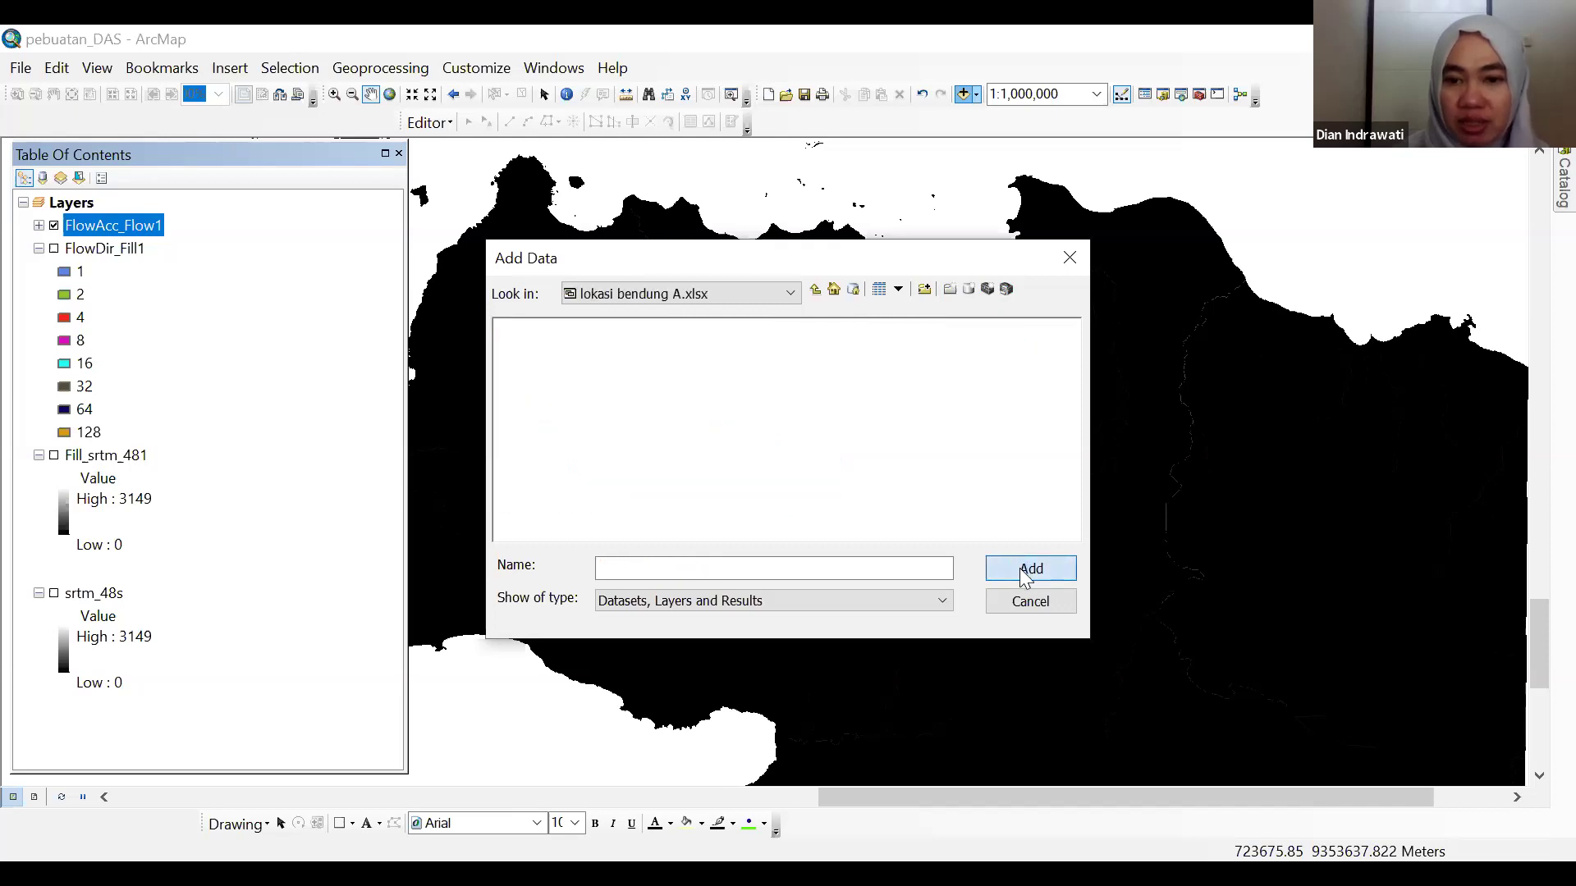
click(541, 335)
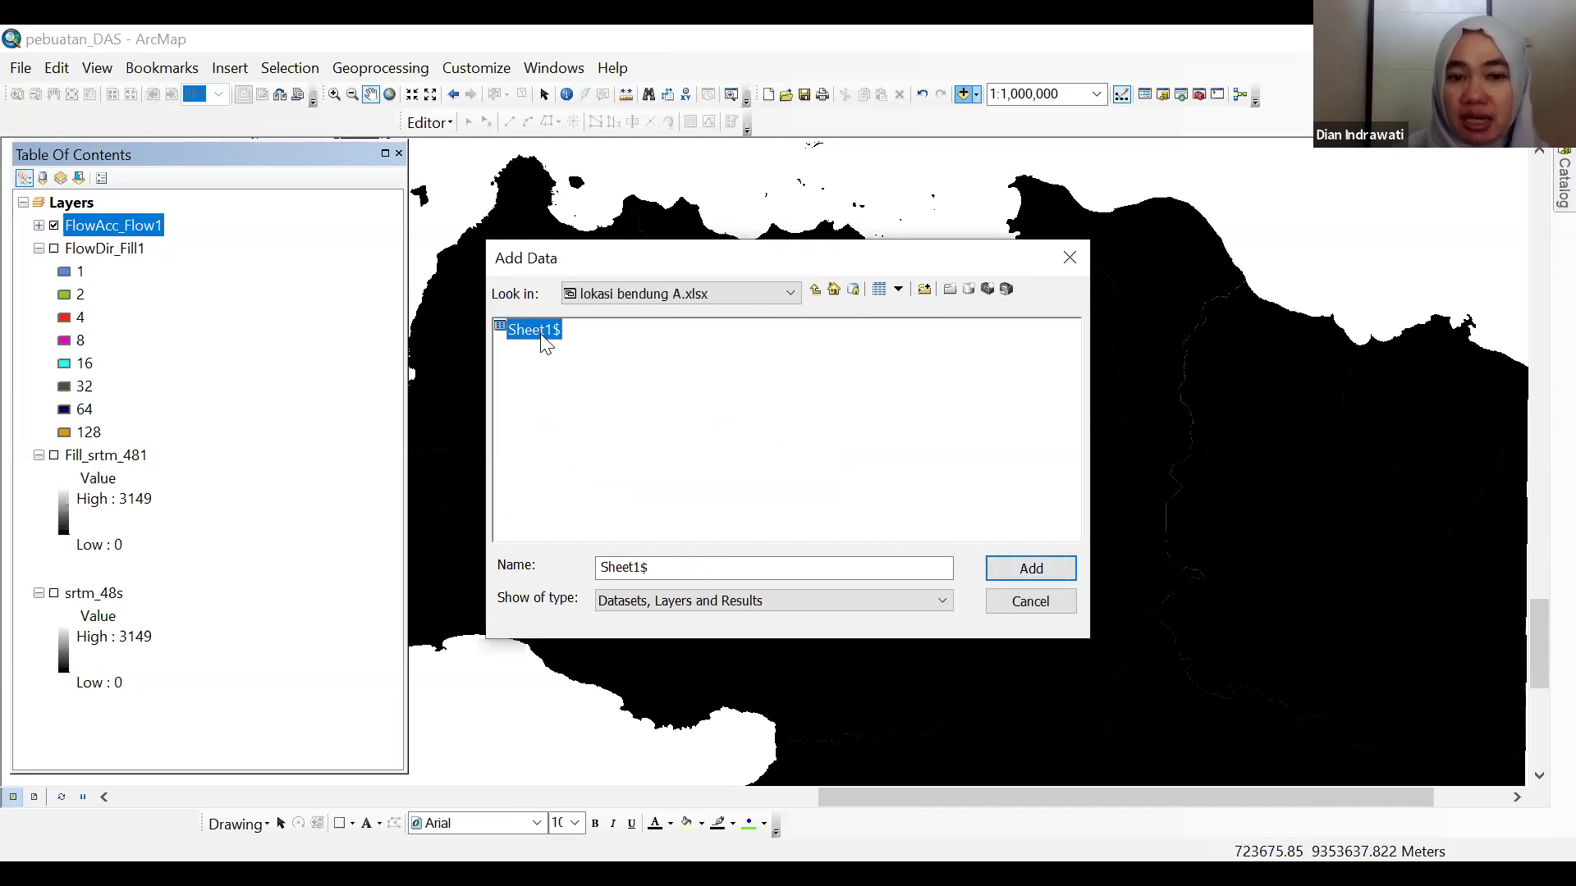
click(1030, 569)
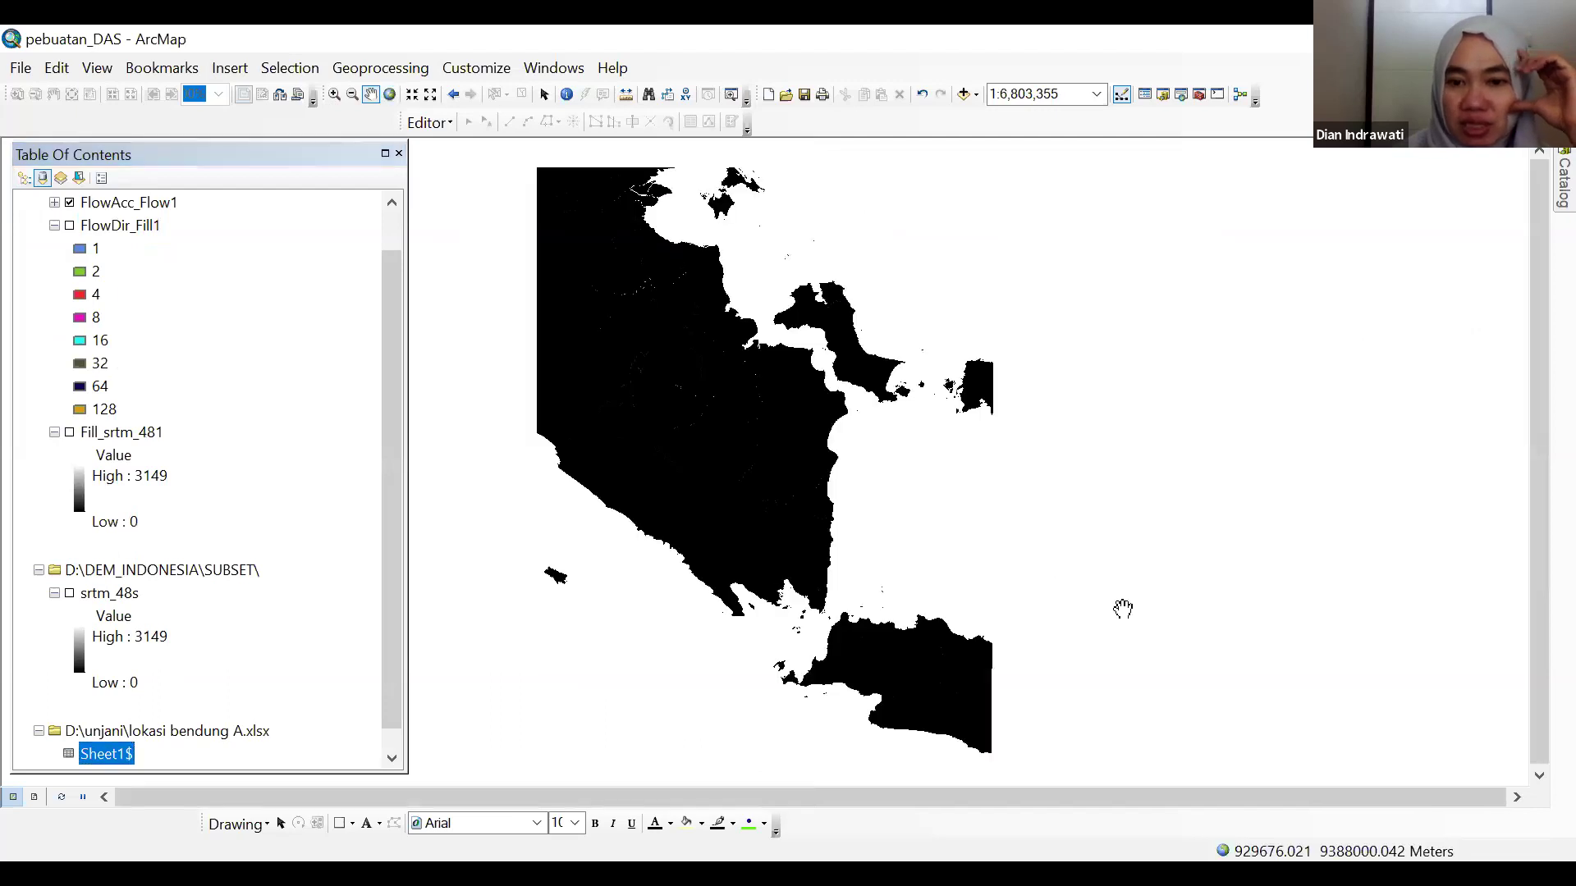
- Examine the stream lines of the flow accumulation raster across the Java part of the map, down to individual river cells
click(334, 94)
drag(1022, 719, 805, 573)
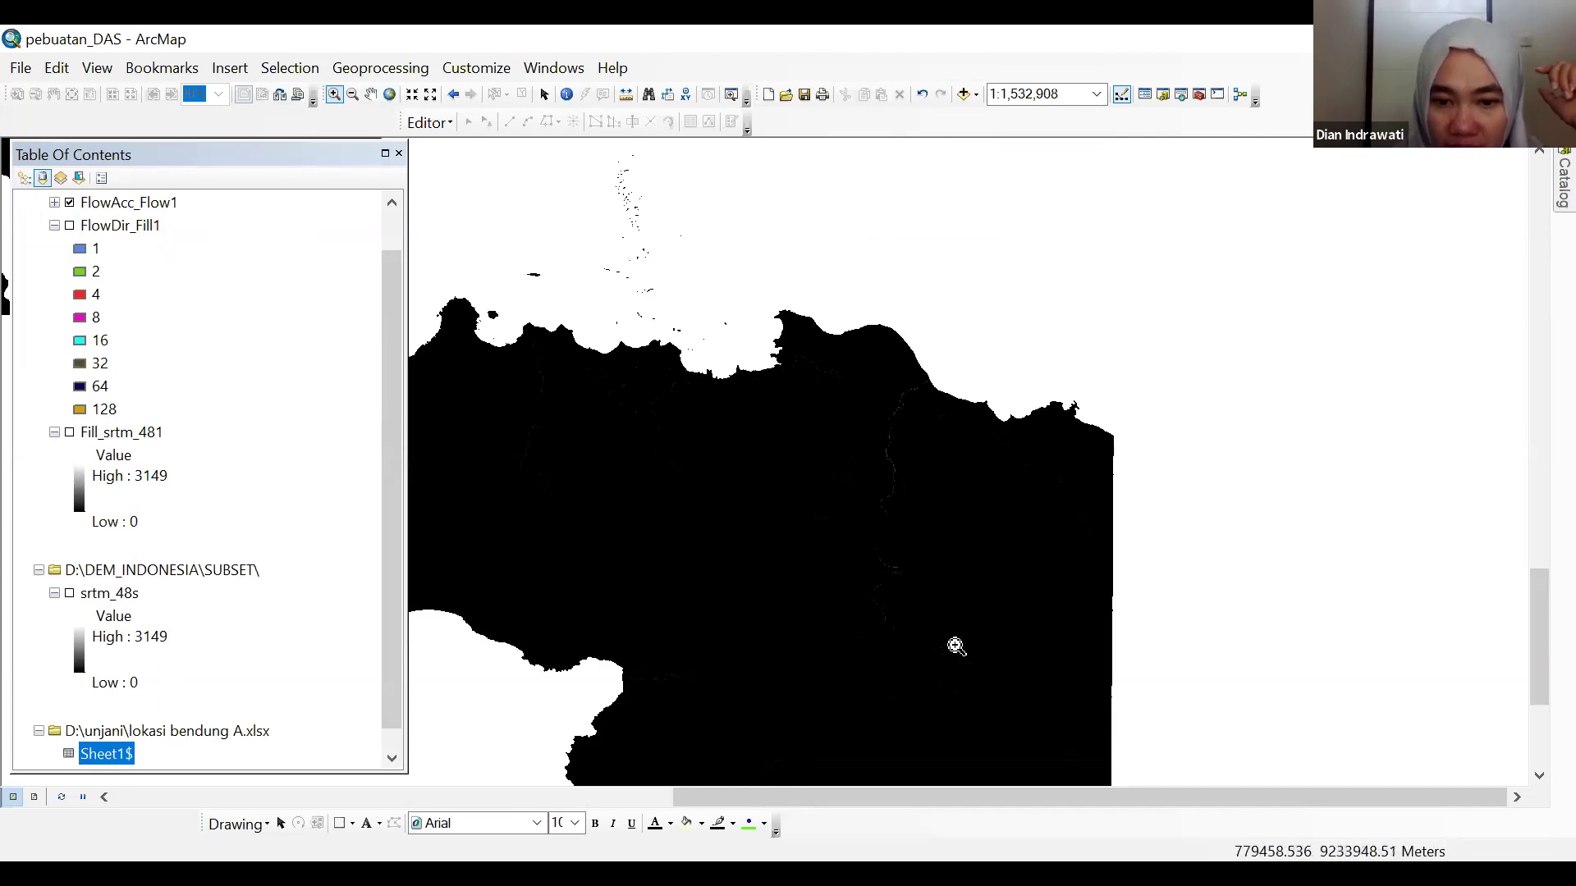
click(371, 94)
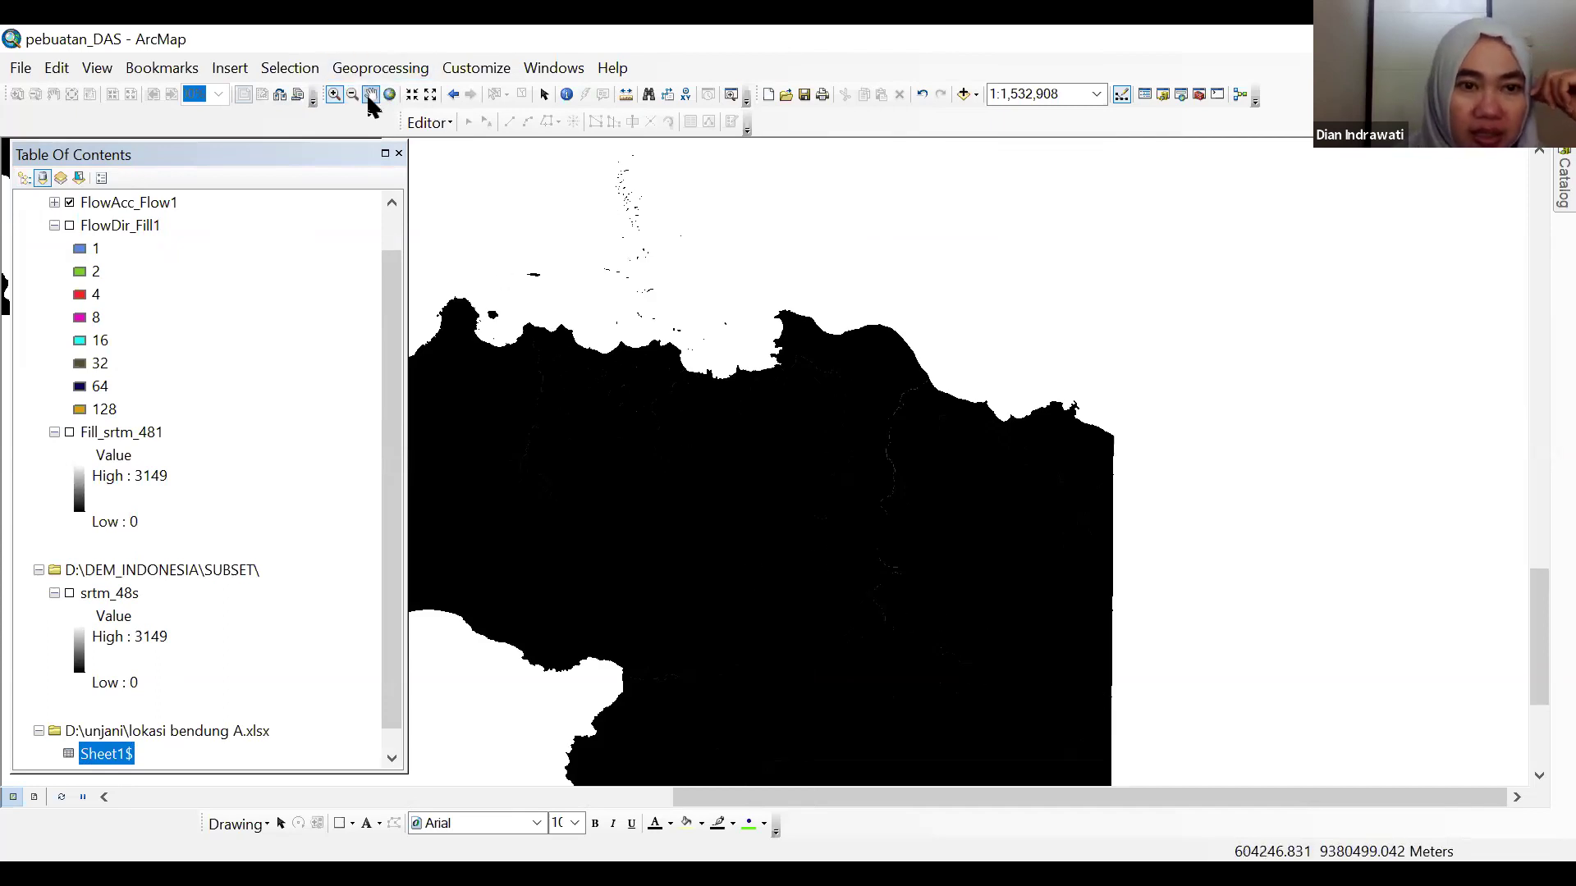
drag(793, 568, 954, 429)
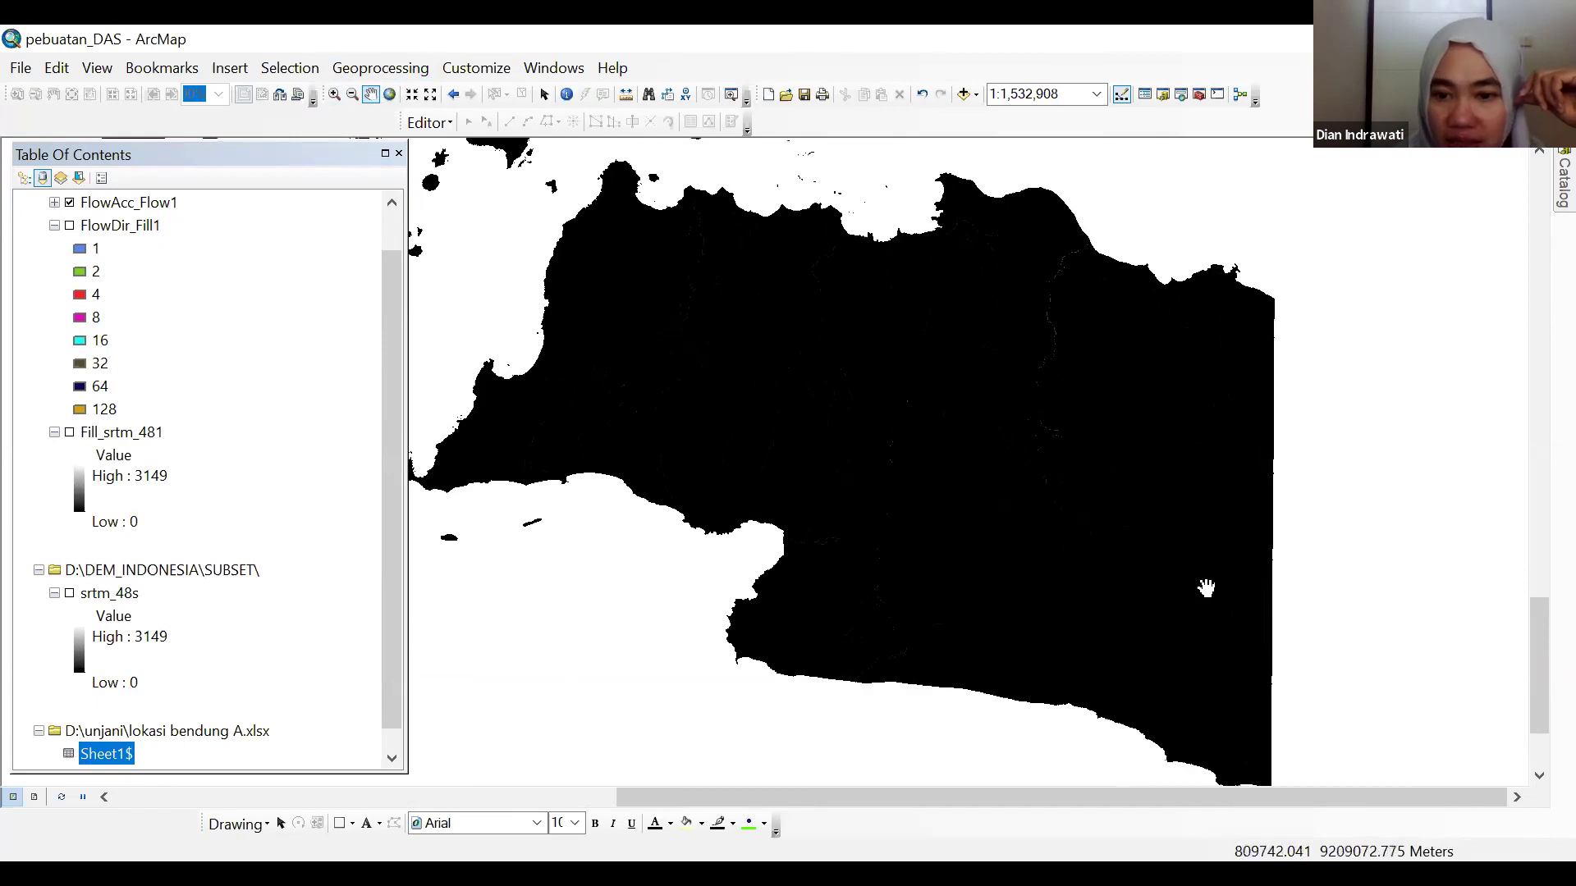
scroll(997, 500, down, 2)
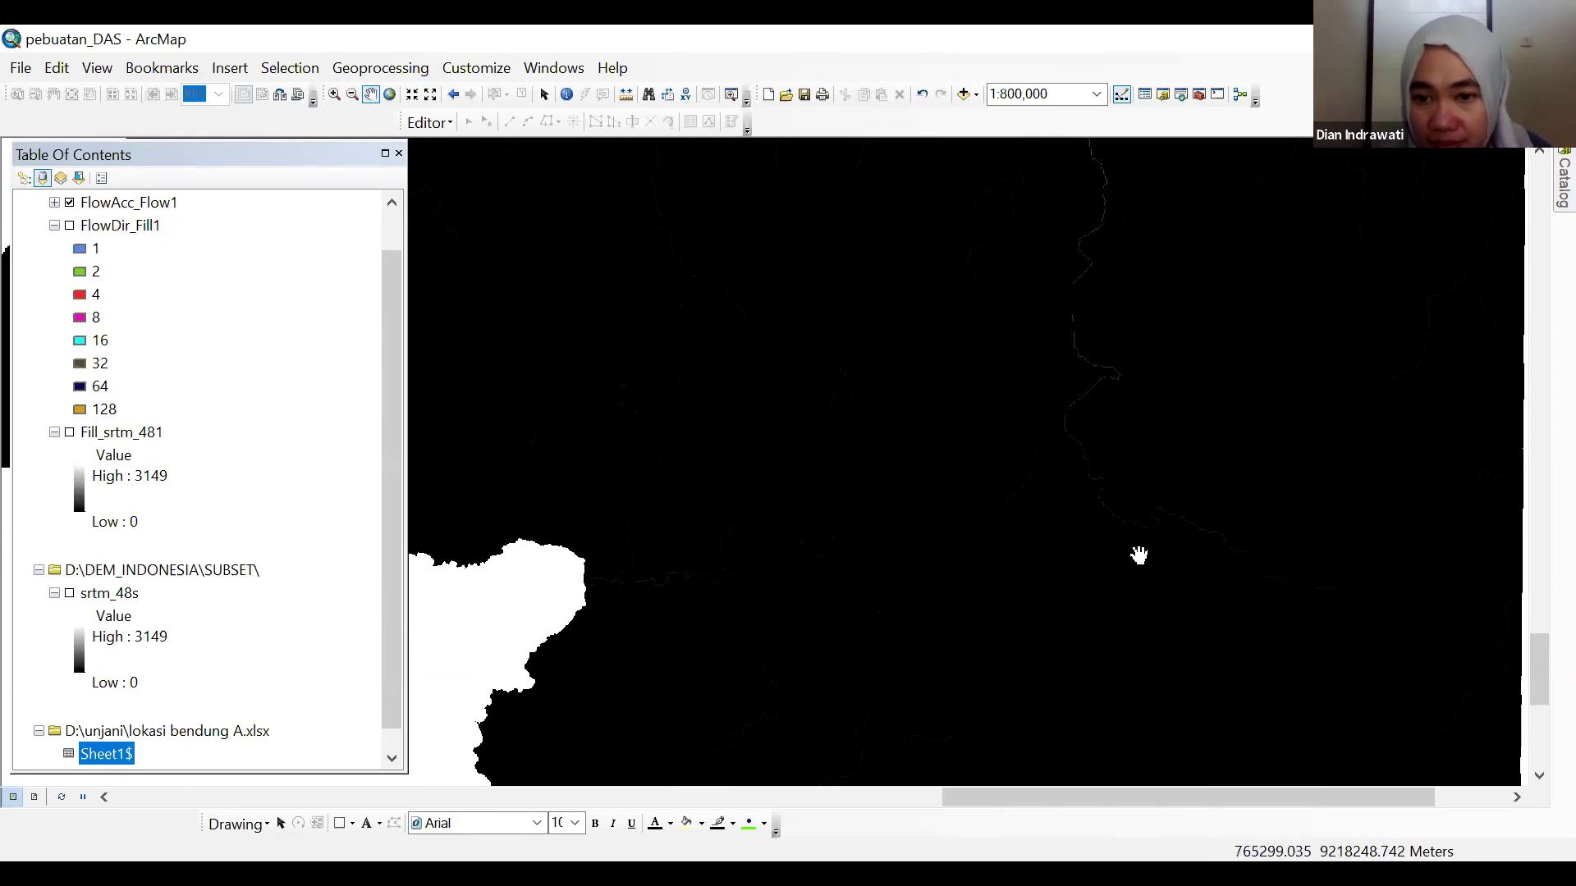
scroll(1104, 483, up, 2)
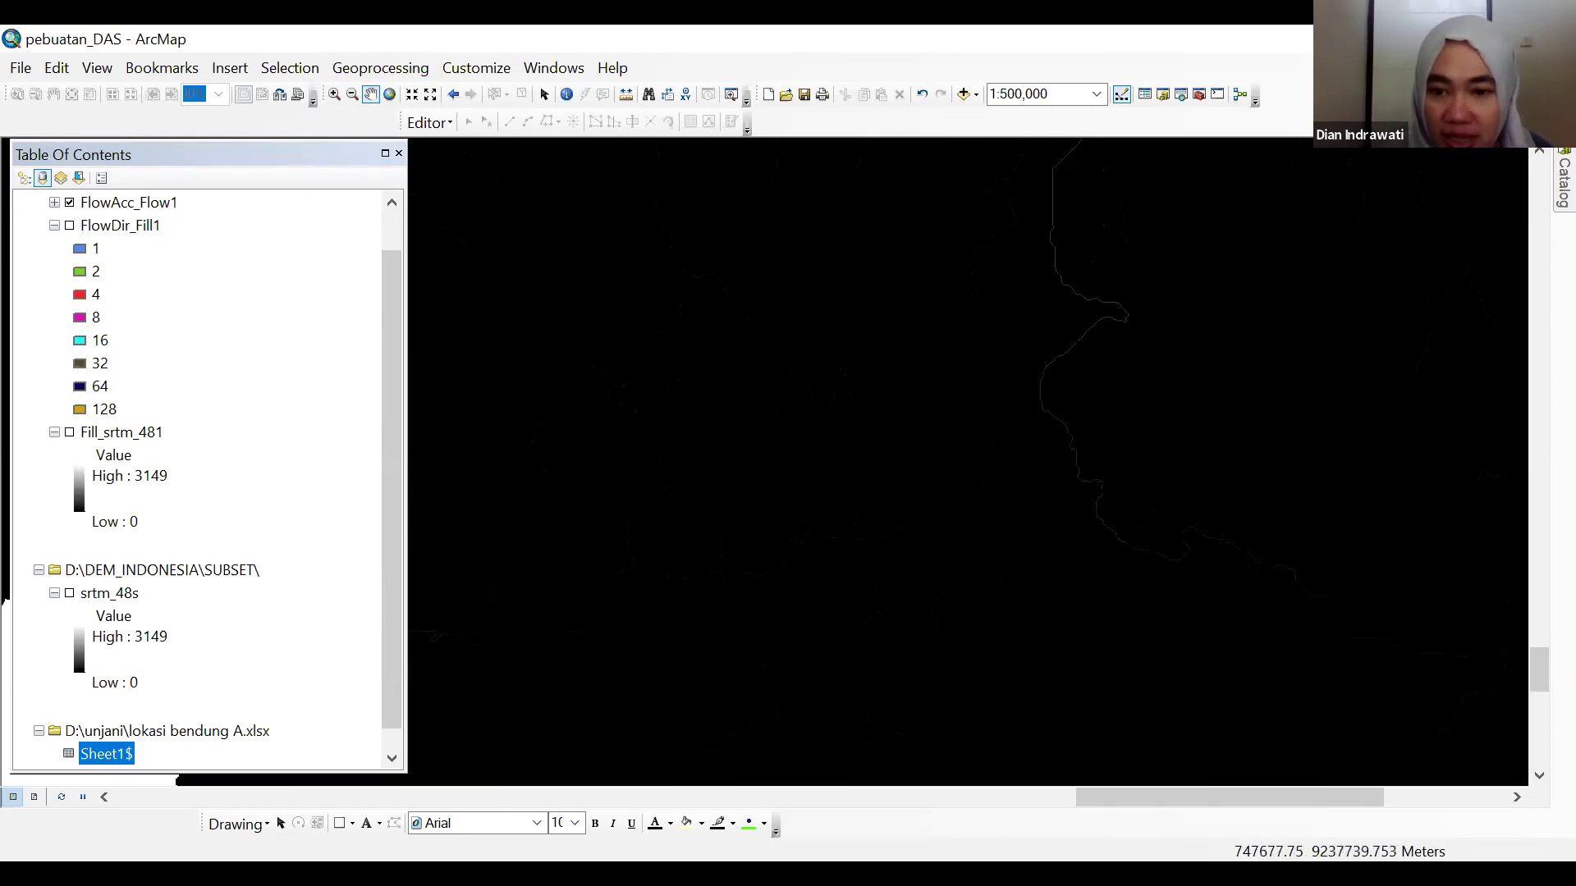
scroll(982, 526, down, 2)
scroll(991, 511, down, 2)
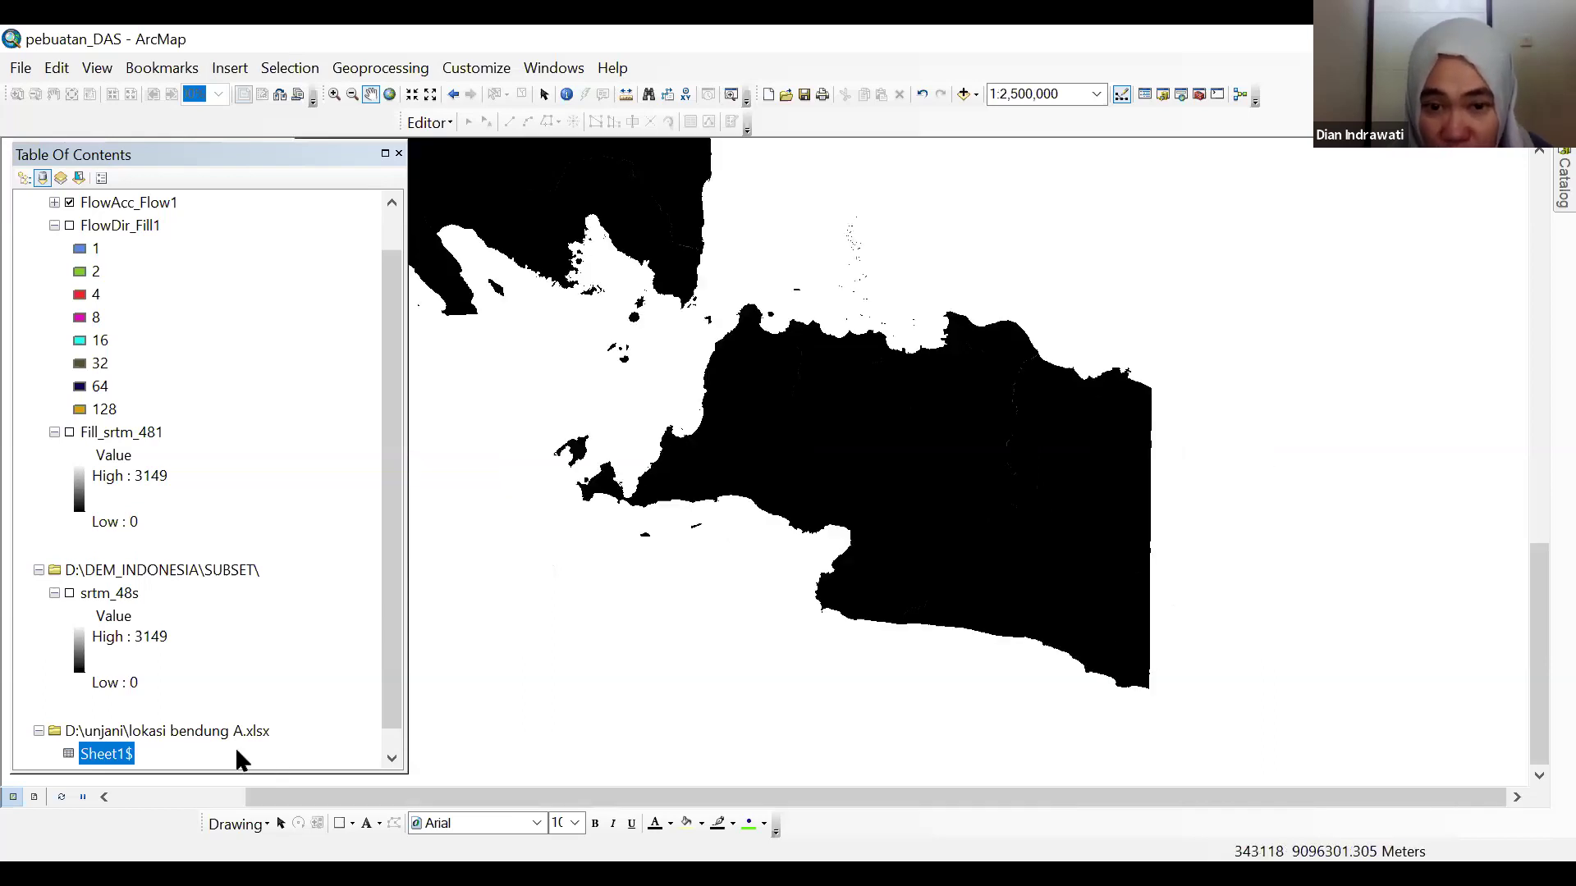
scroll(718, 427, up, 2)
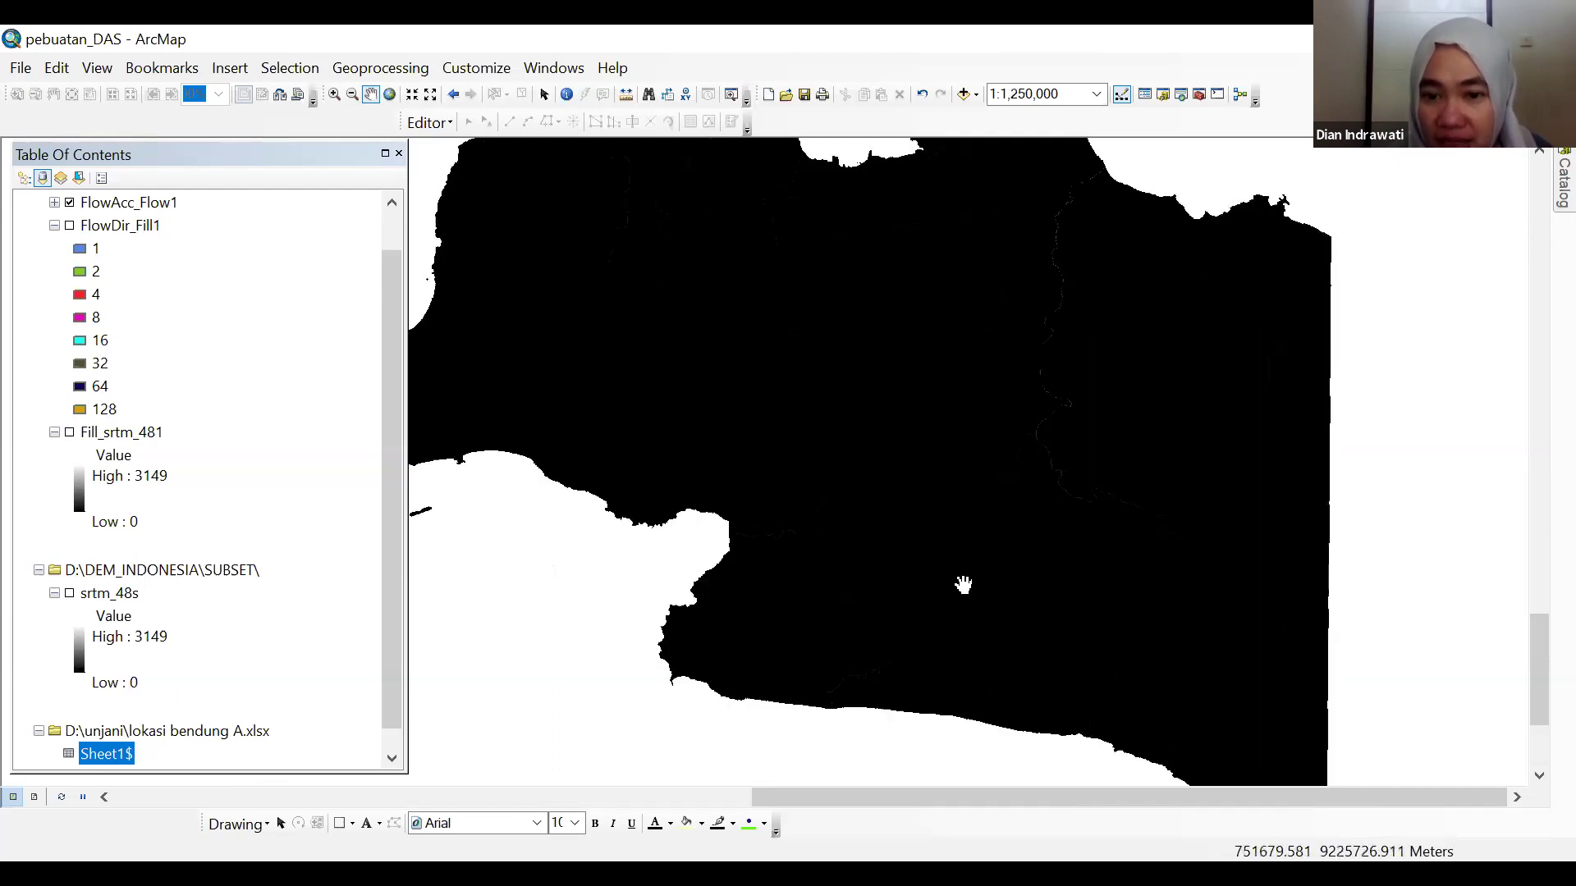
scroll(1062, 493, up, 1)
scroll(1066, 503, up, 1)
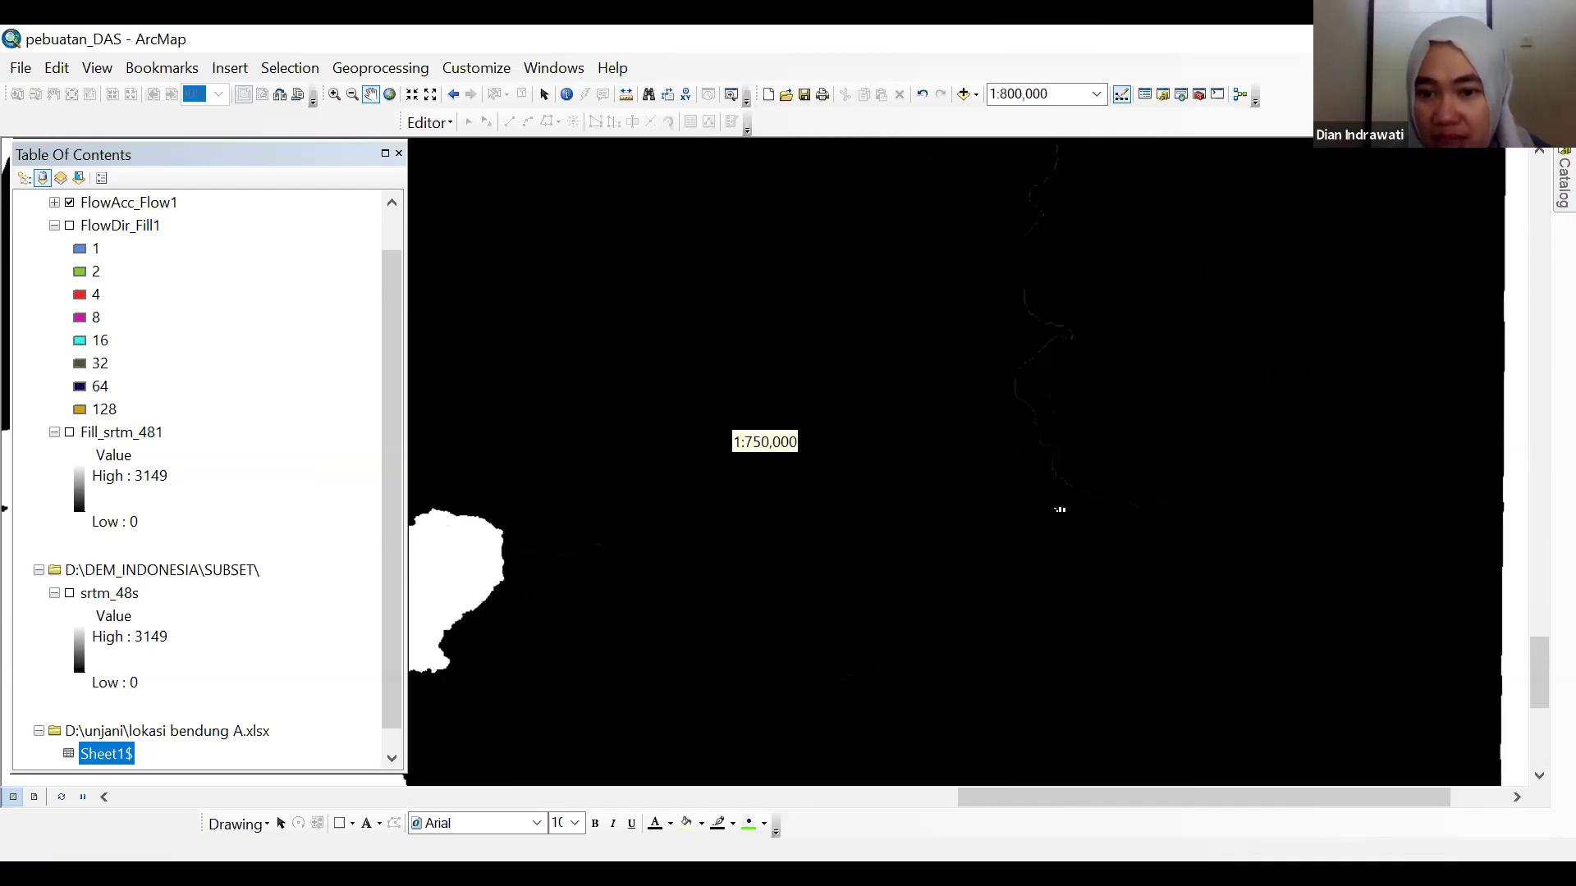
scroll(1063, 472, up, 1)
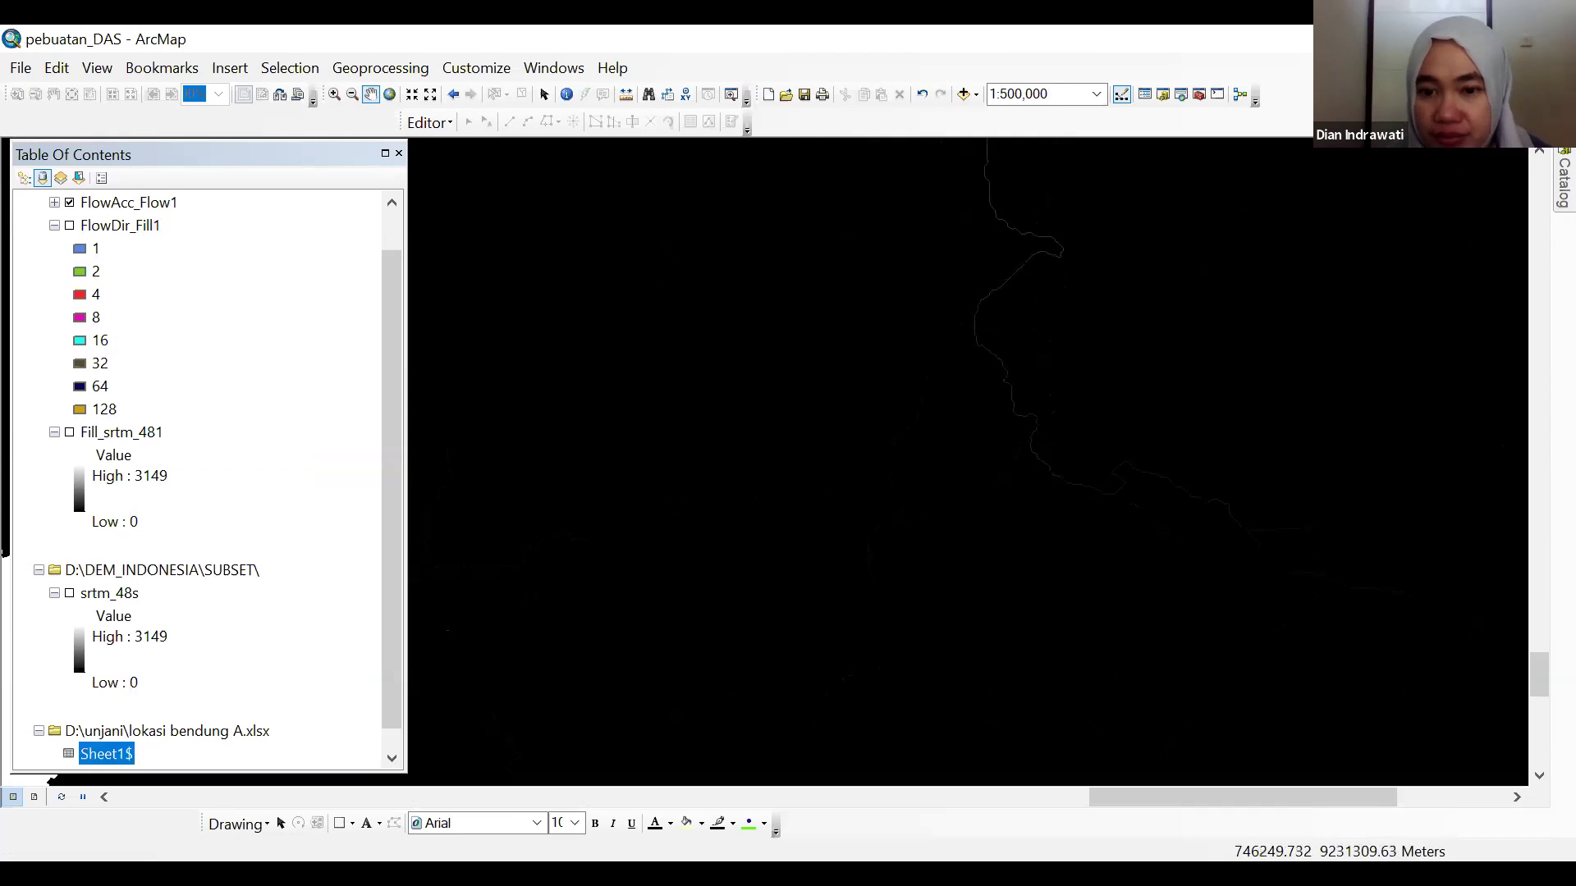
scroll(1018, 467, up, 3)
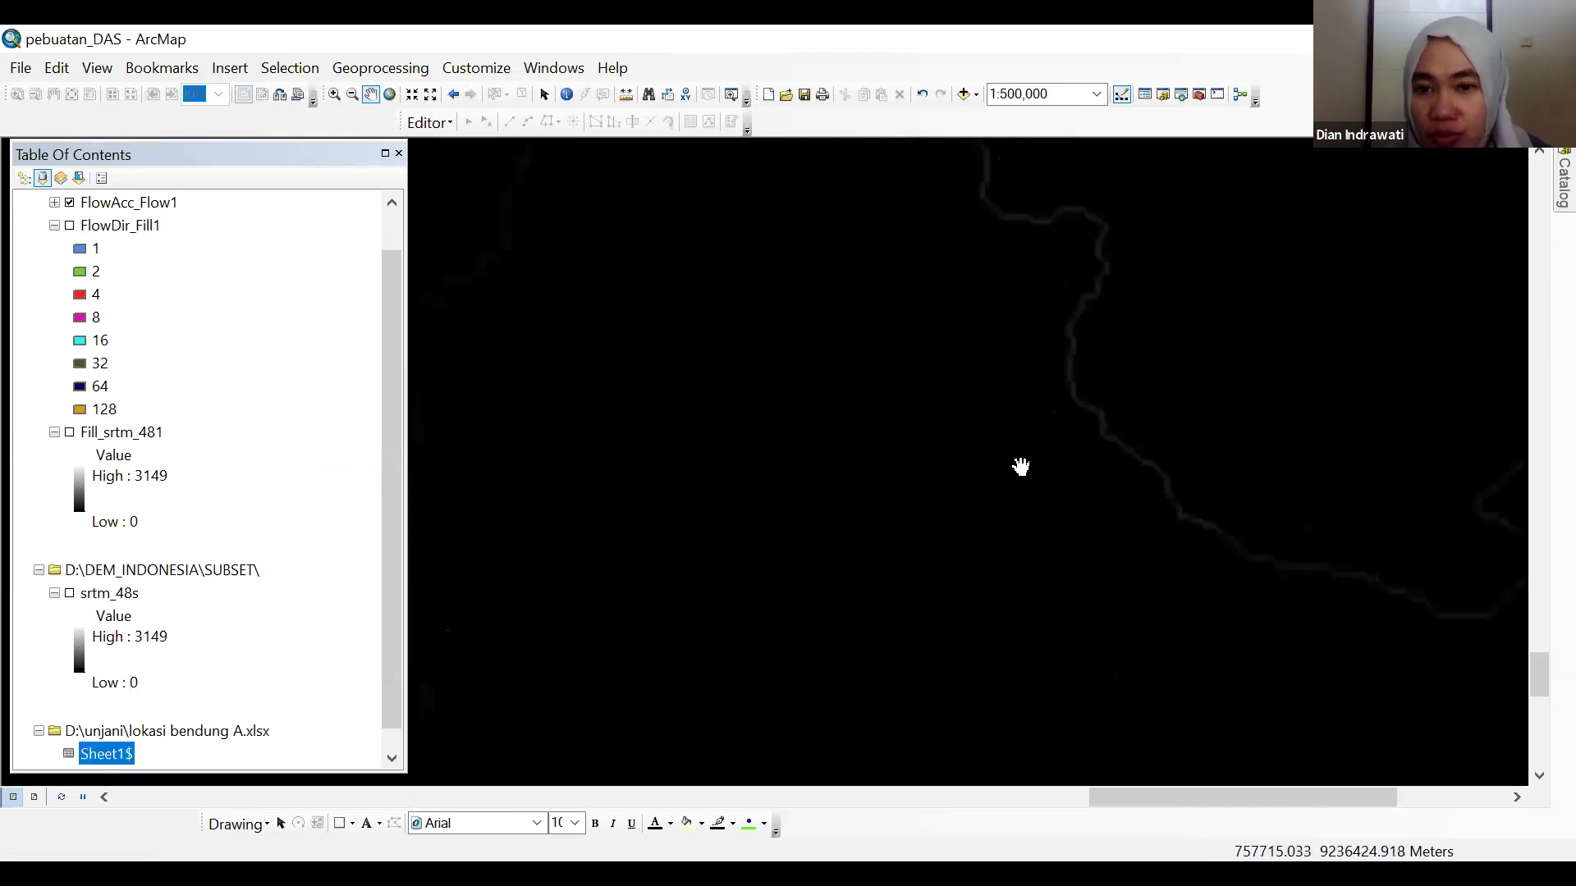
scroll(1059, 423, up, 1)
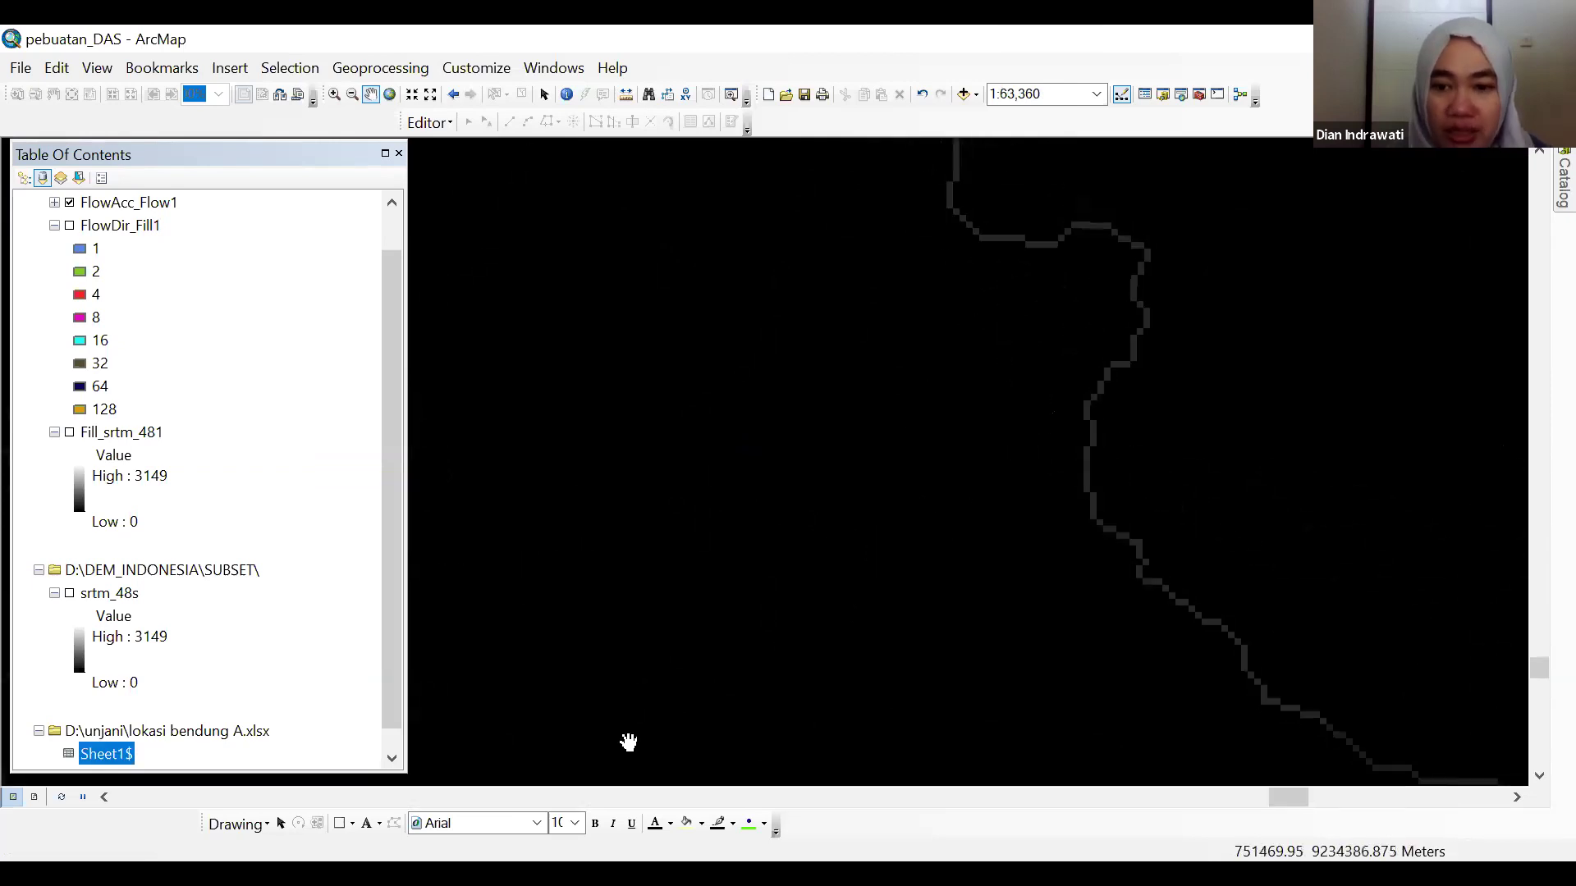
click(353, 827)
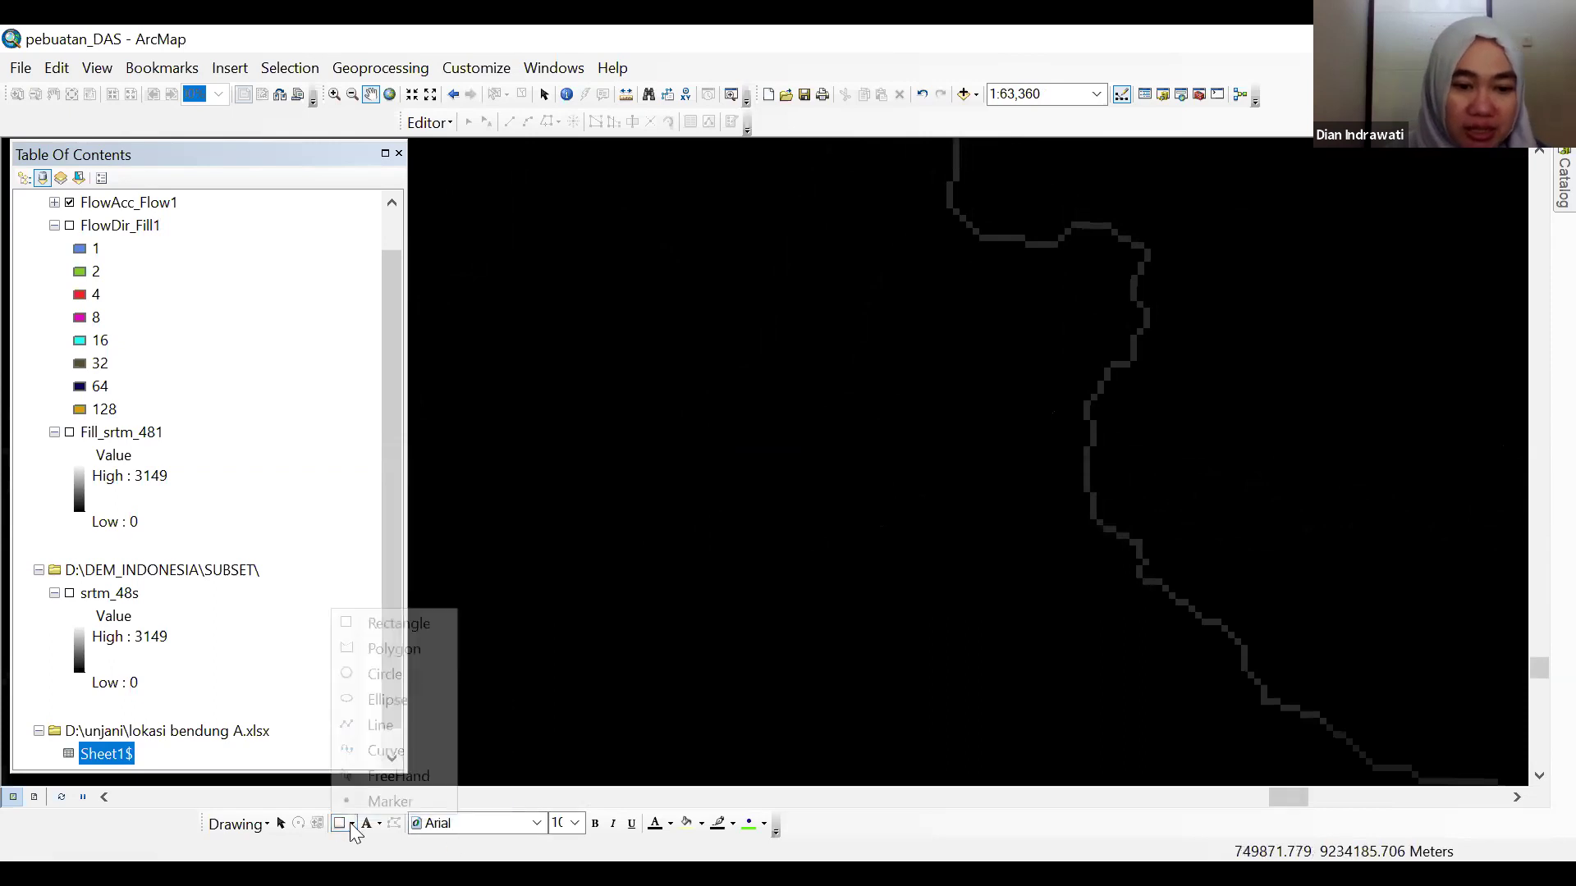
click(365, 802)
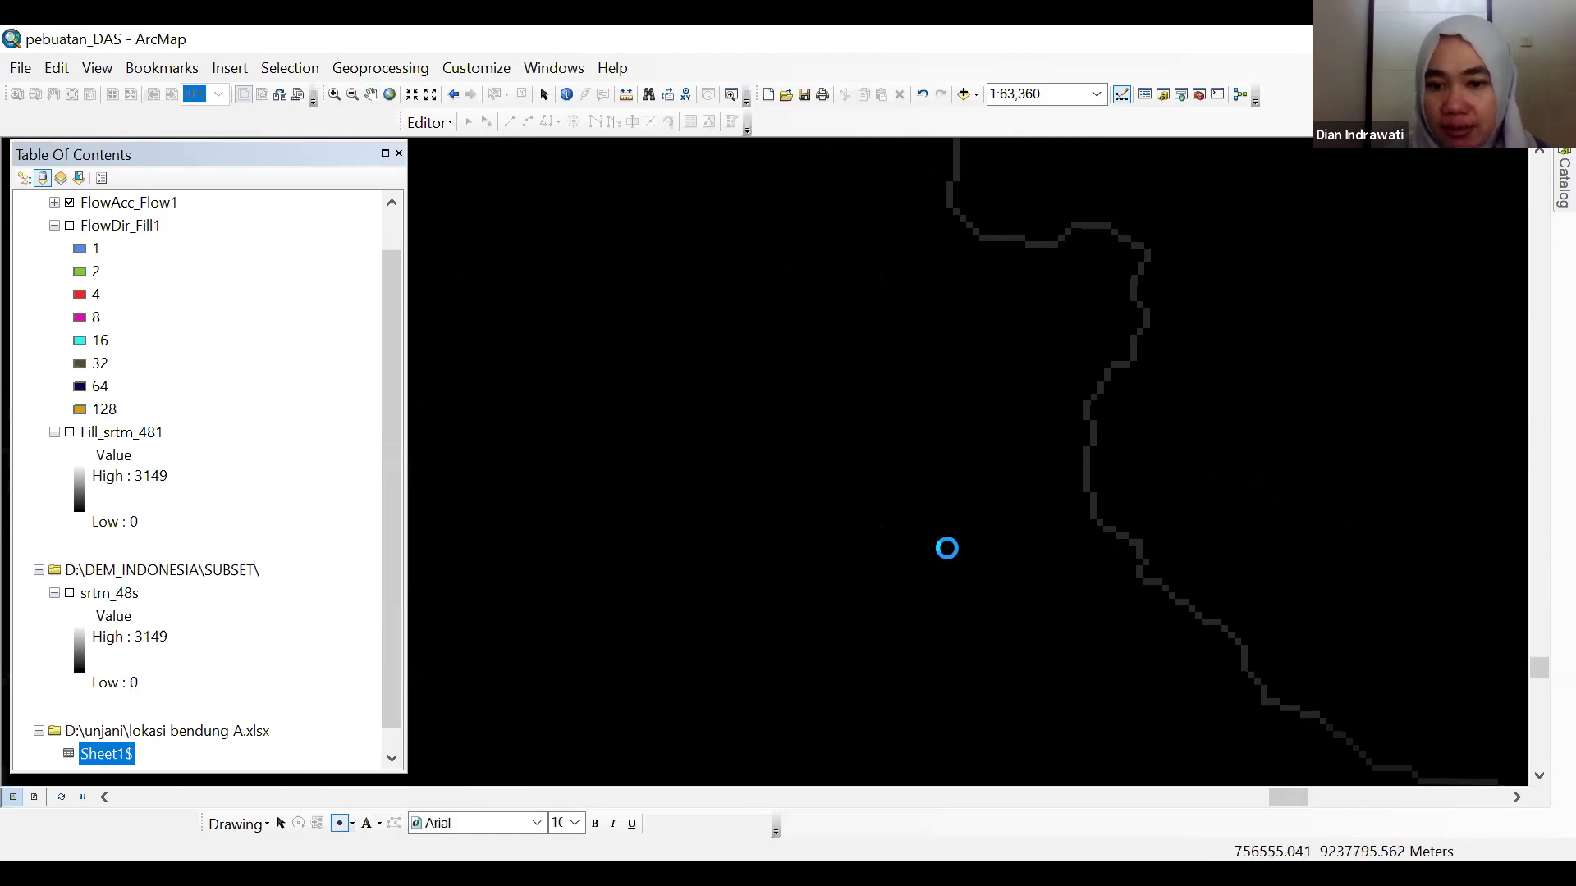
click(914, 517)
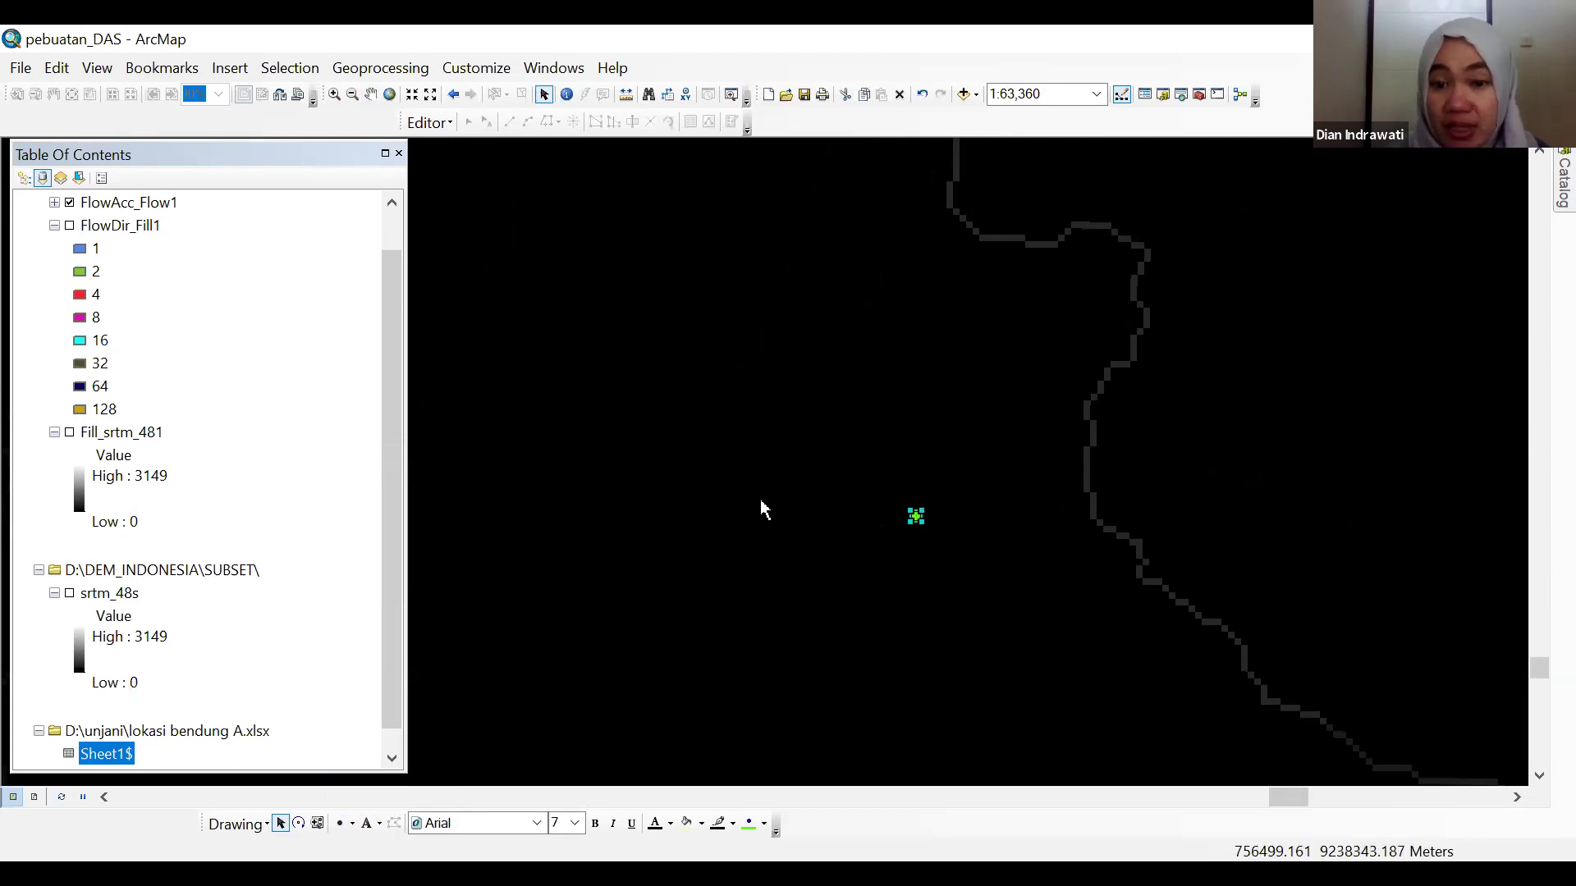
key(Delete)
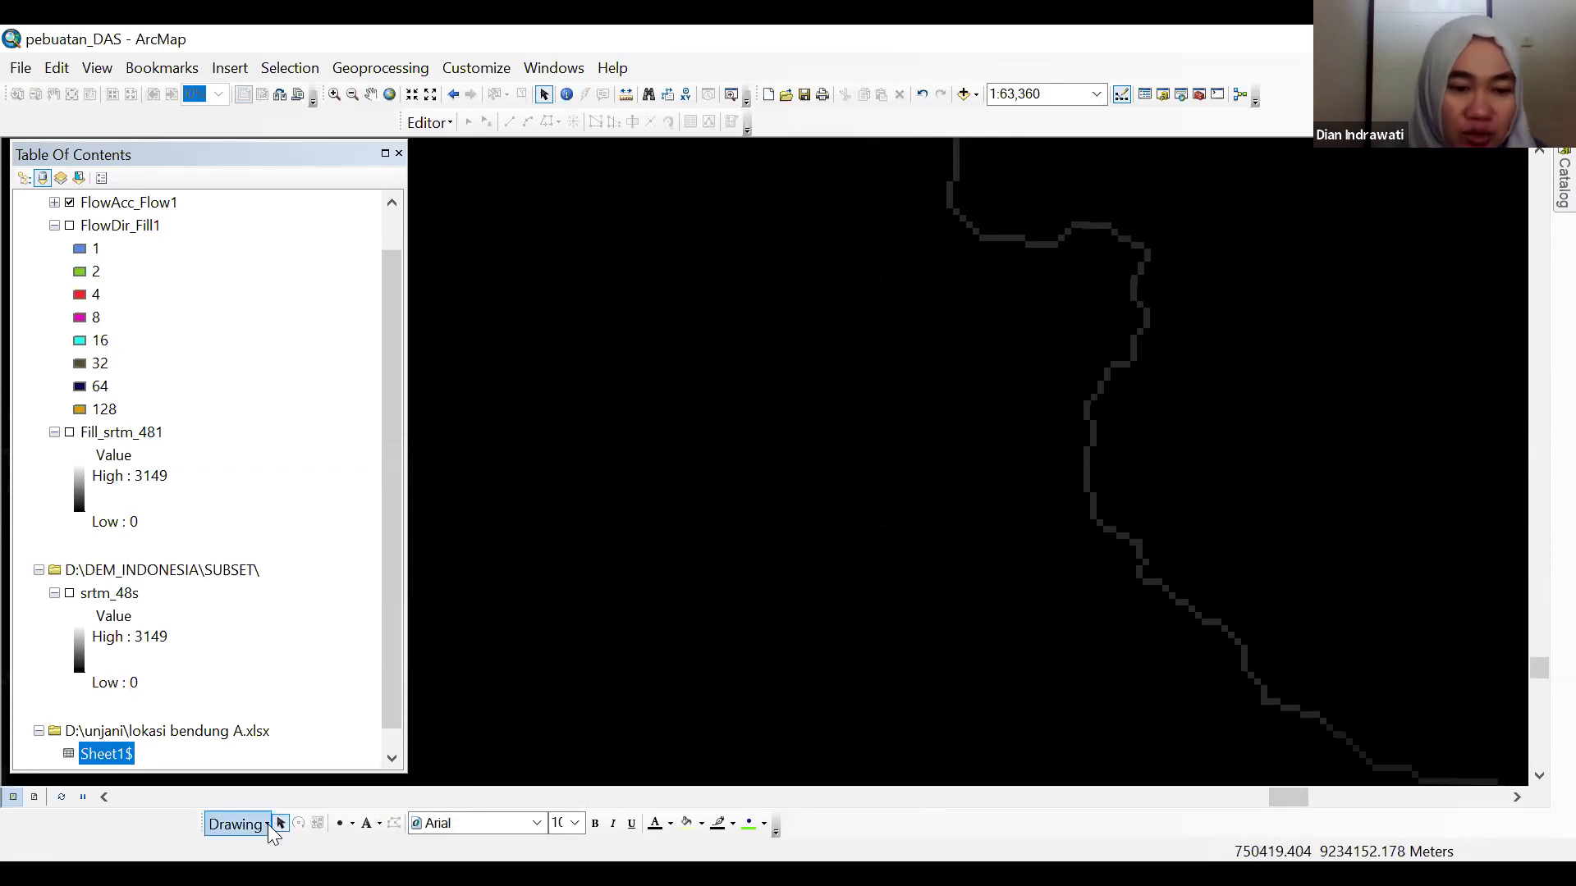
- Place a marker graphic on a cell of the river line in the flow accumulation raster as the weir outlet
click(340, 823)
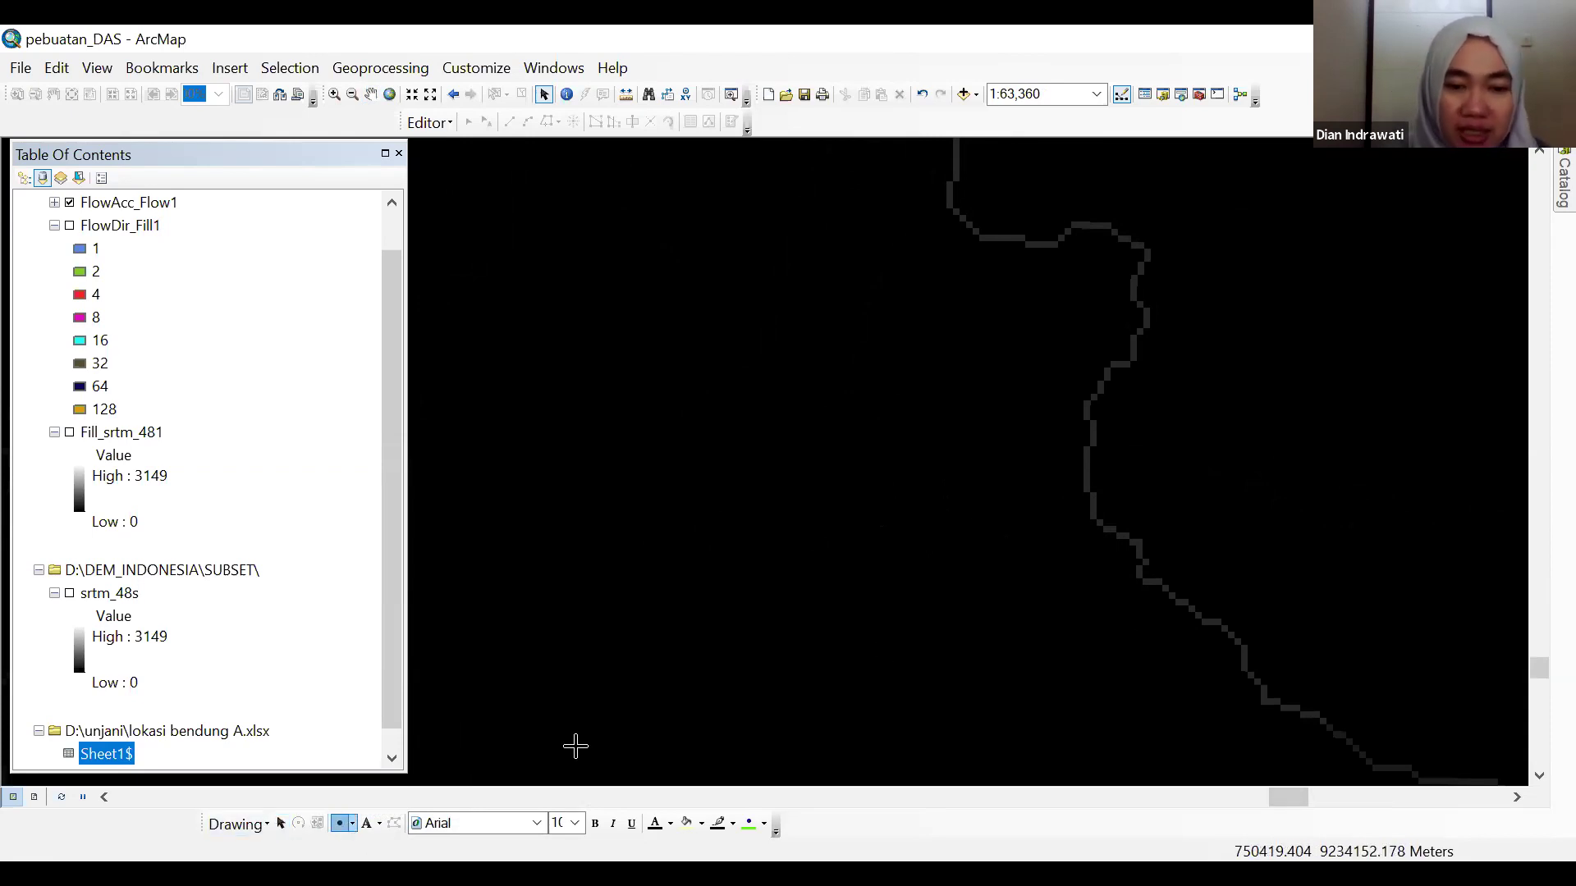
scroll(1120, 513, up, 2)
scroll(1103, 511, down, 3)
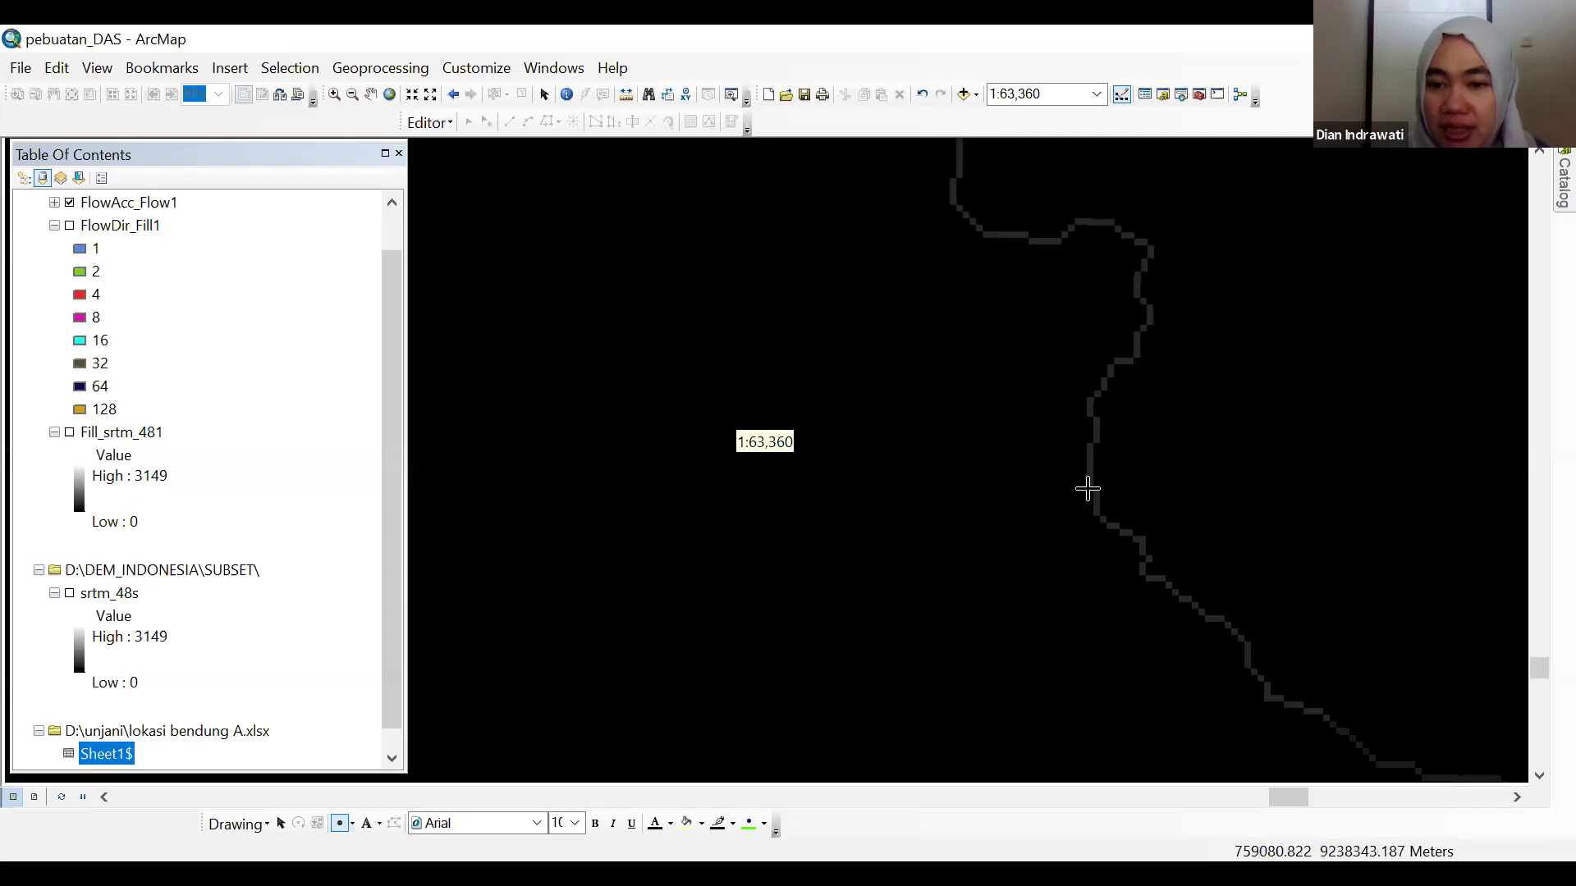
scroll(1100, 509, down, 2)
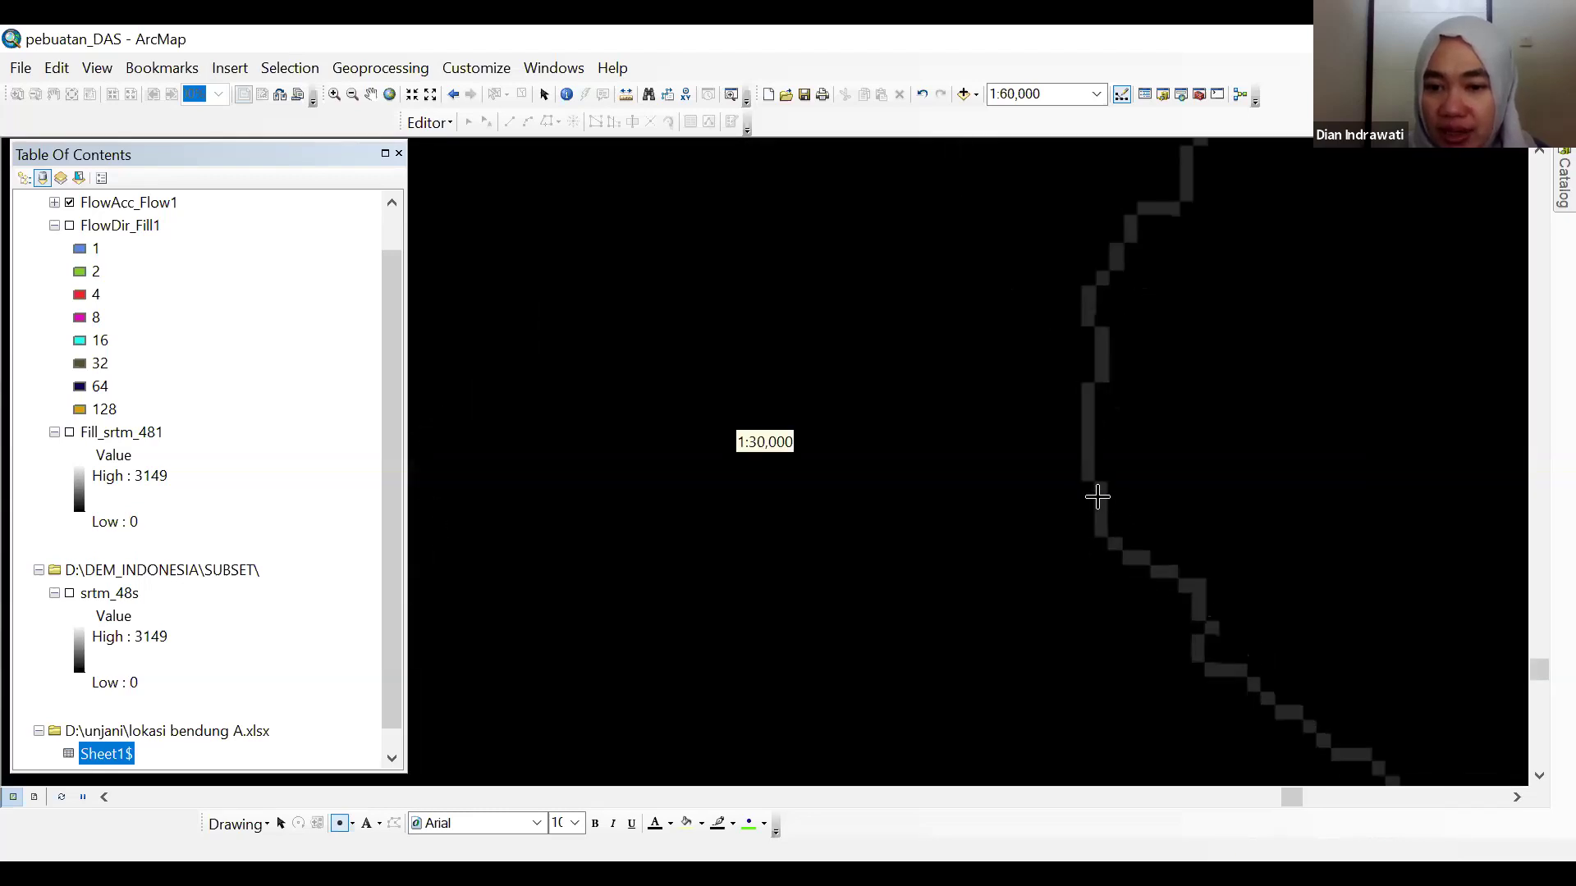
click(1099, 495)
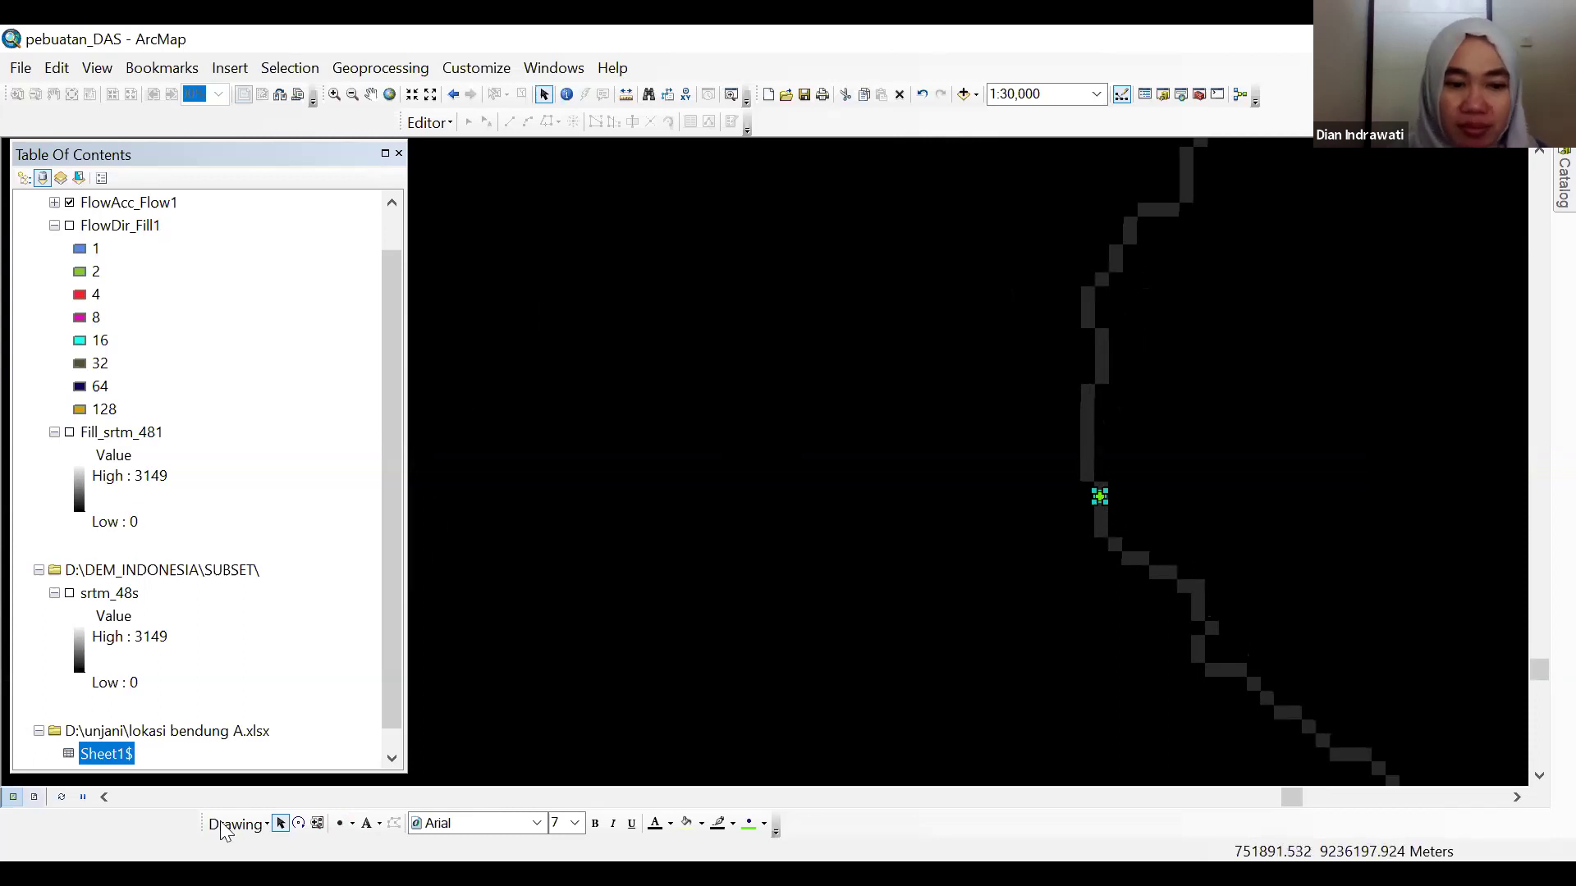
- Convert the selected marker graphic to a point feature saved as D:\unjani\Converted_Graphics_bendung, add it to the map, and deselect the graphic
click(250, 827)
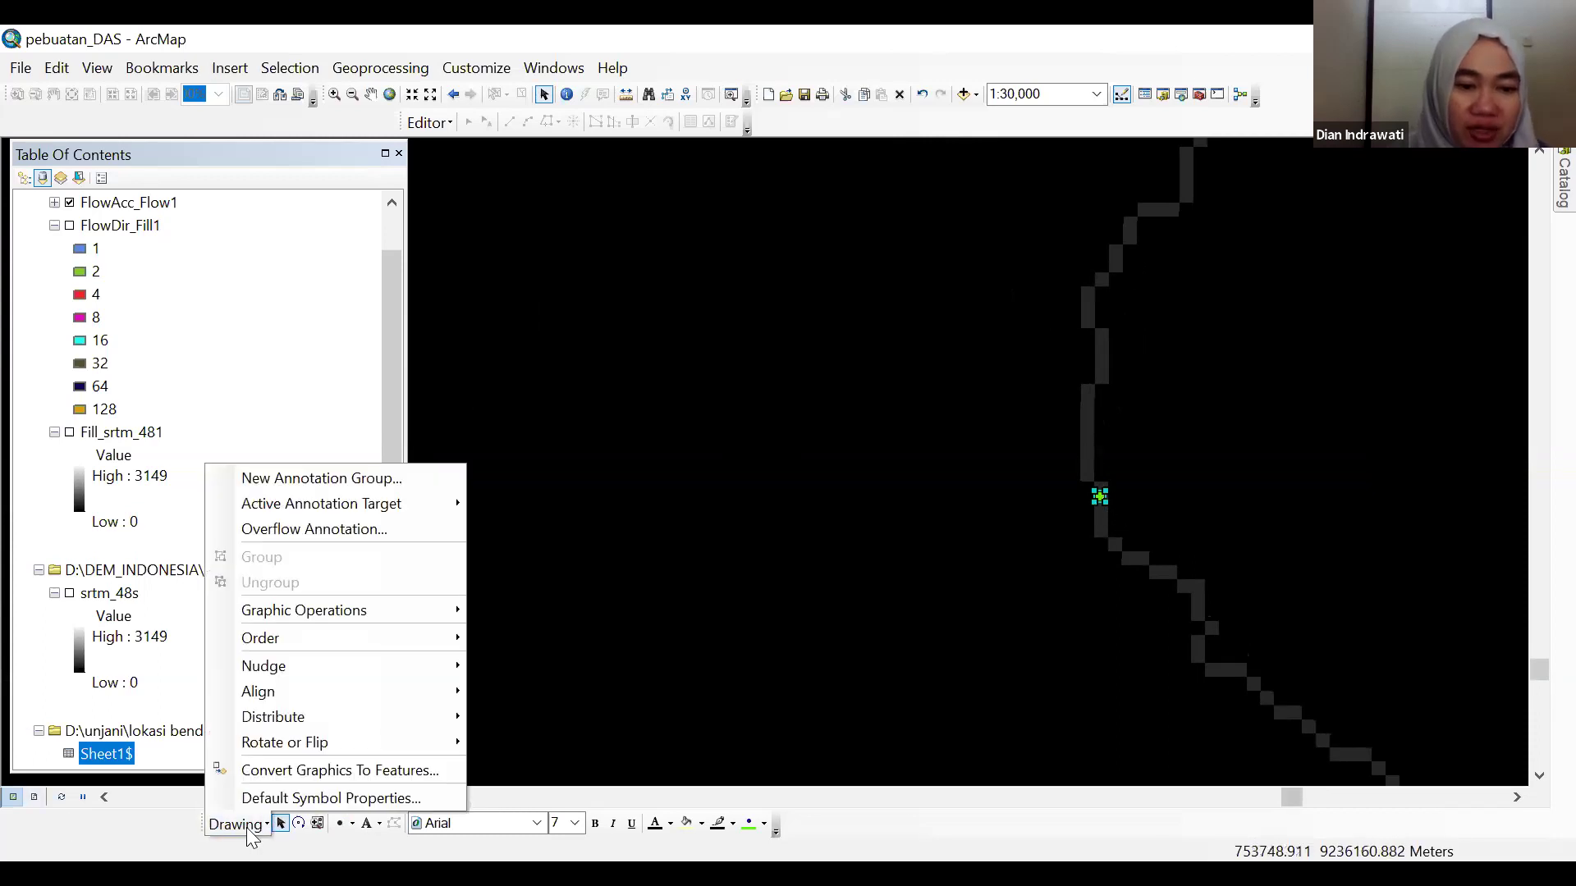
click(272, 776)
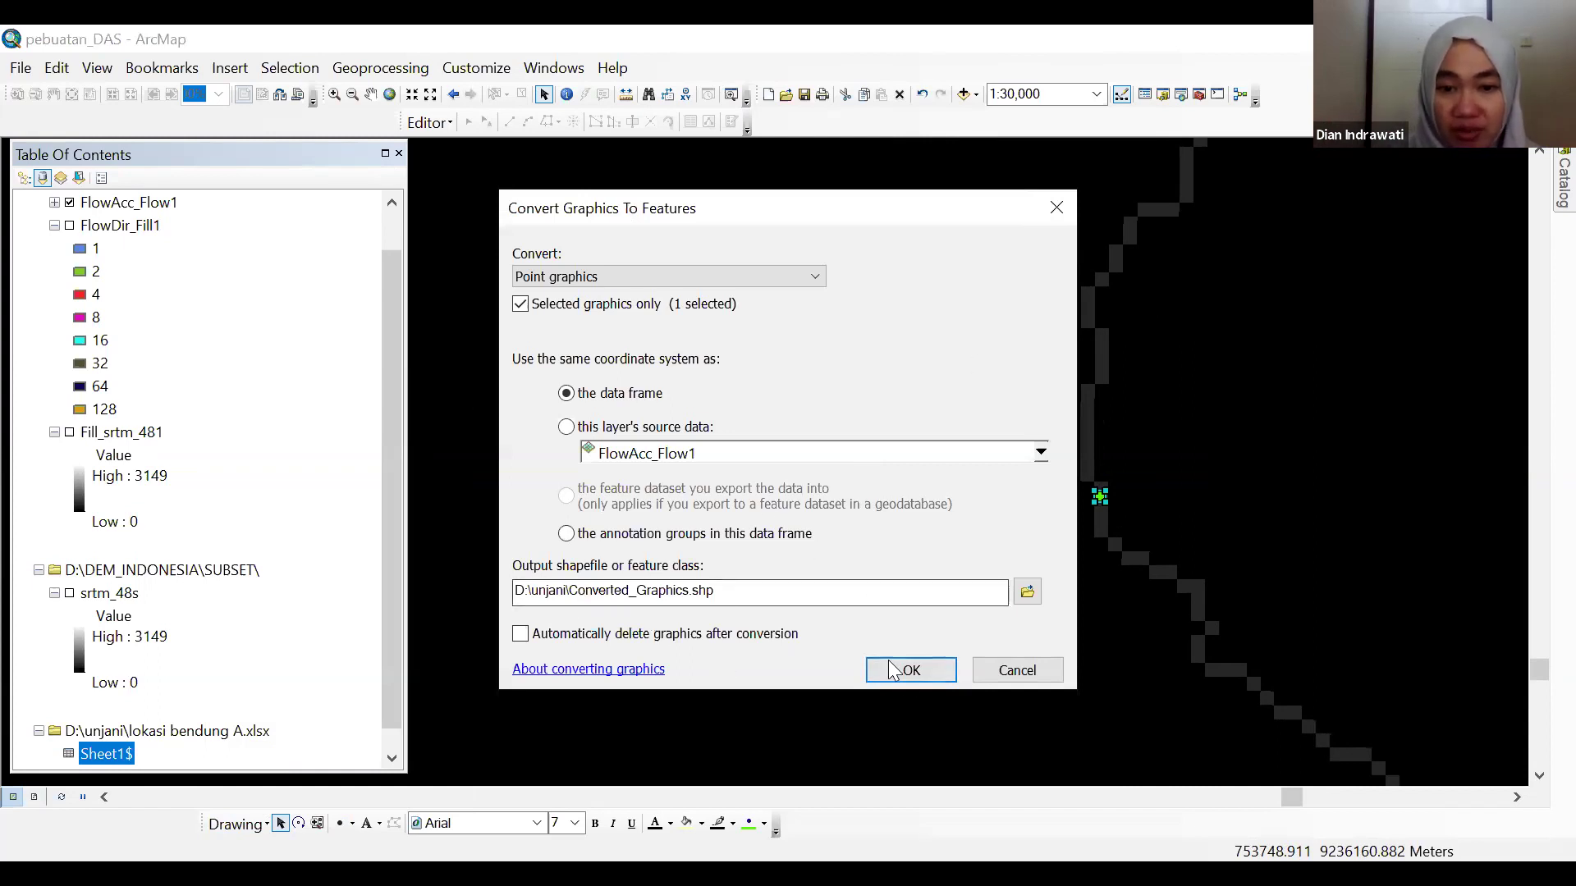
mouse_move(715, 591)
mouse_down()
mouse_move(586, 591)
mouse_move(690, 591)
mouse_up()
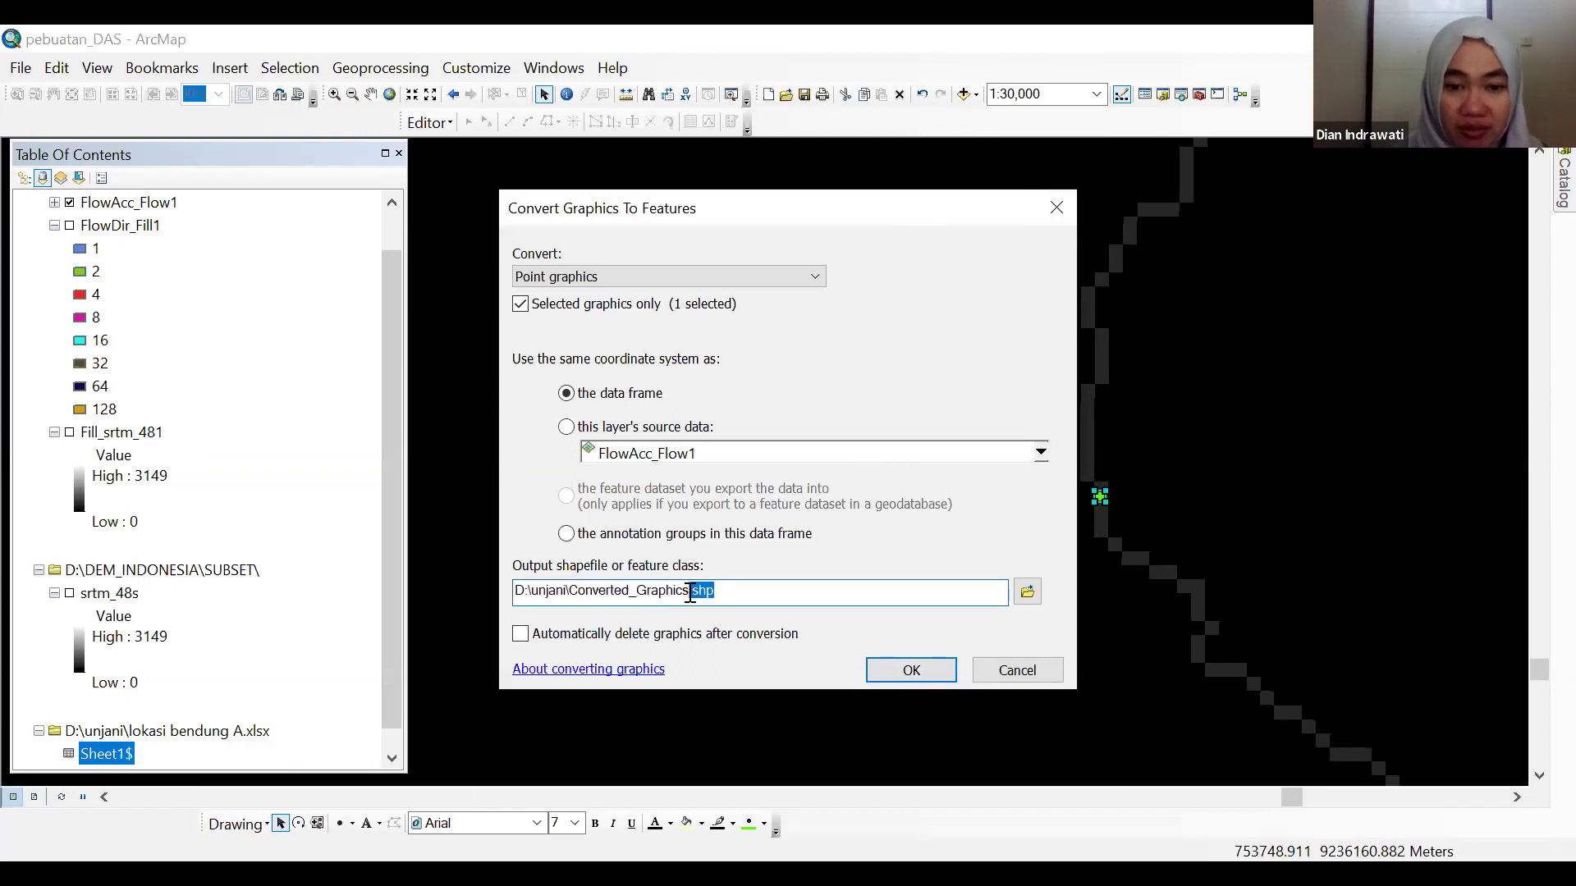
text(_bendung)
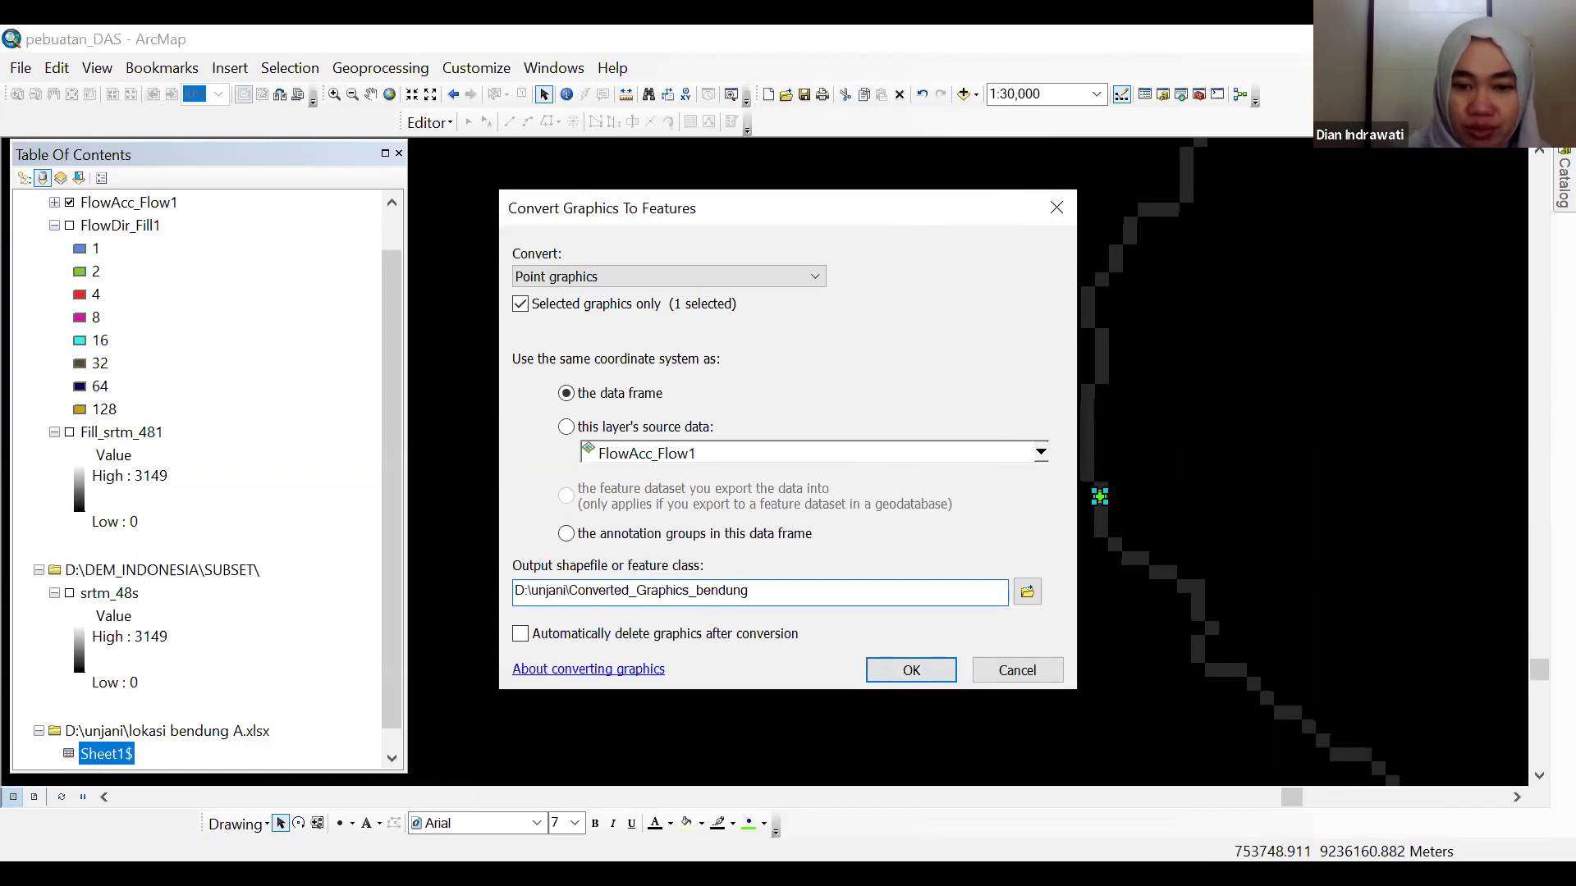
click(910, 672)
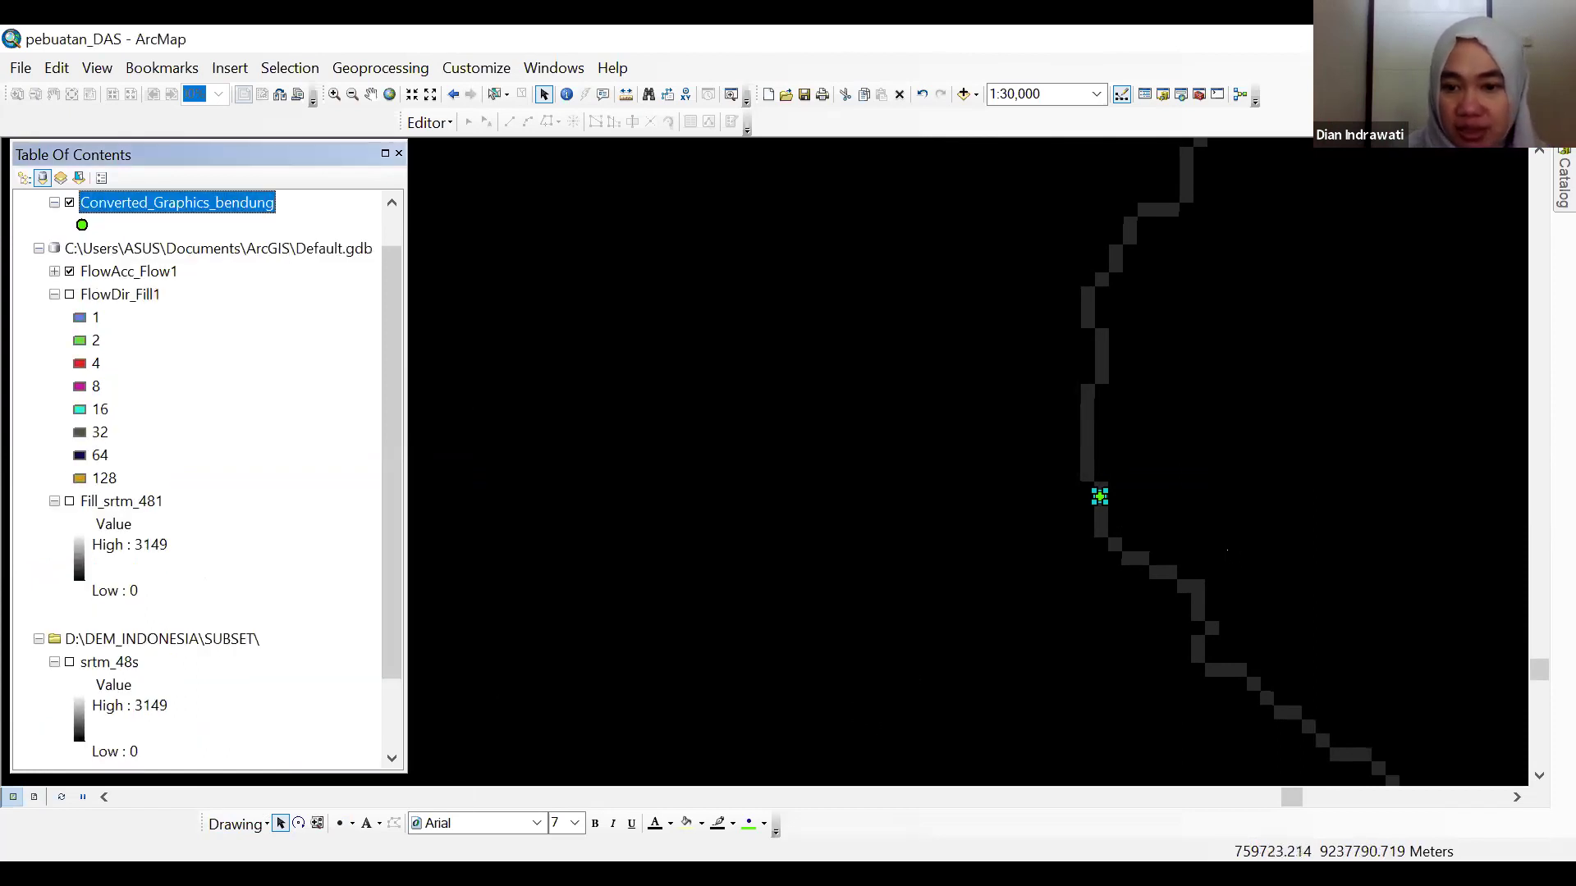
click(944, 420)
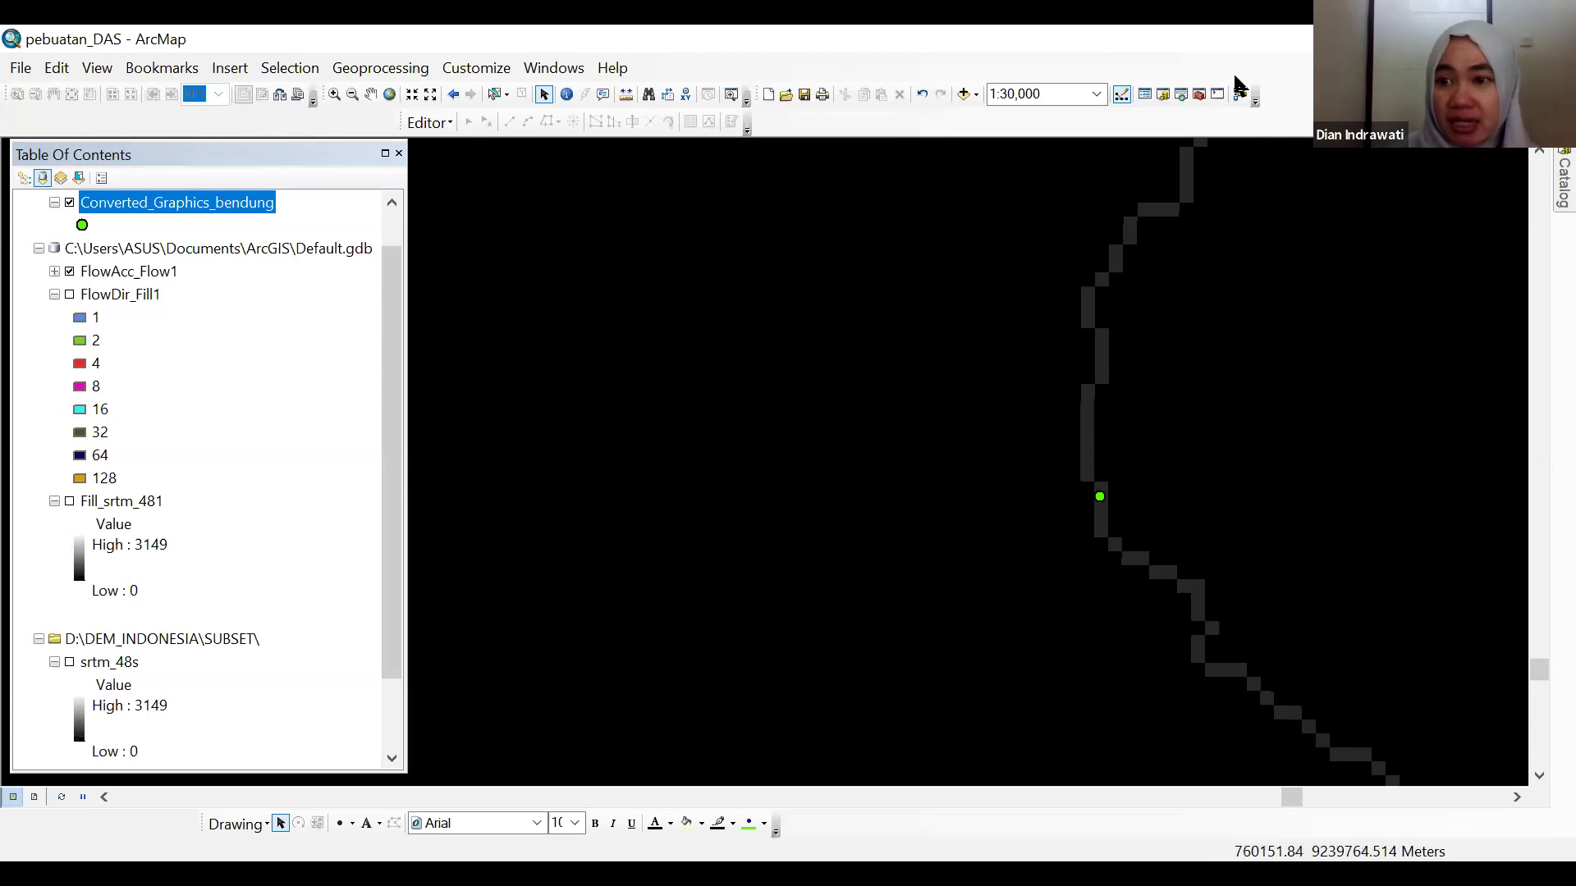
- Run the Hydrology Watershed tool with FlowDir_Fill1 as flow direction raster and Converted_Graphics_bendung as pour point data, using the FID field
click(1198, 94)
drag(1356, 425, 1311, 123)
drag(1259, 669, 1256, 661)
click(1255, 656)
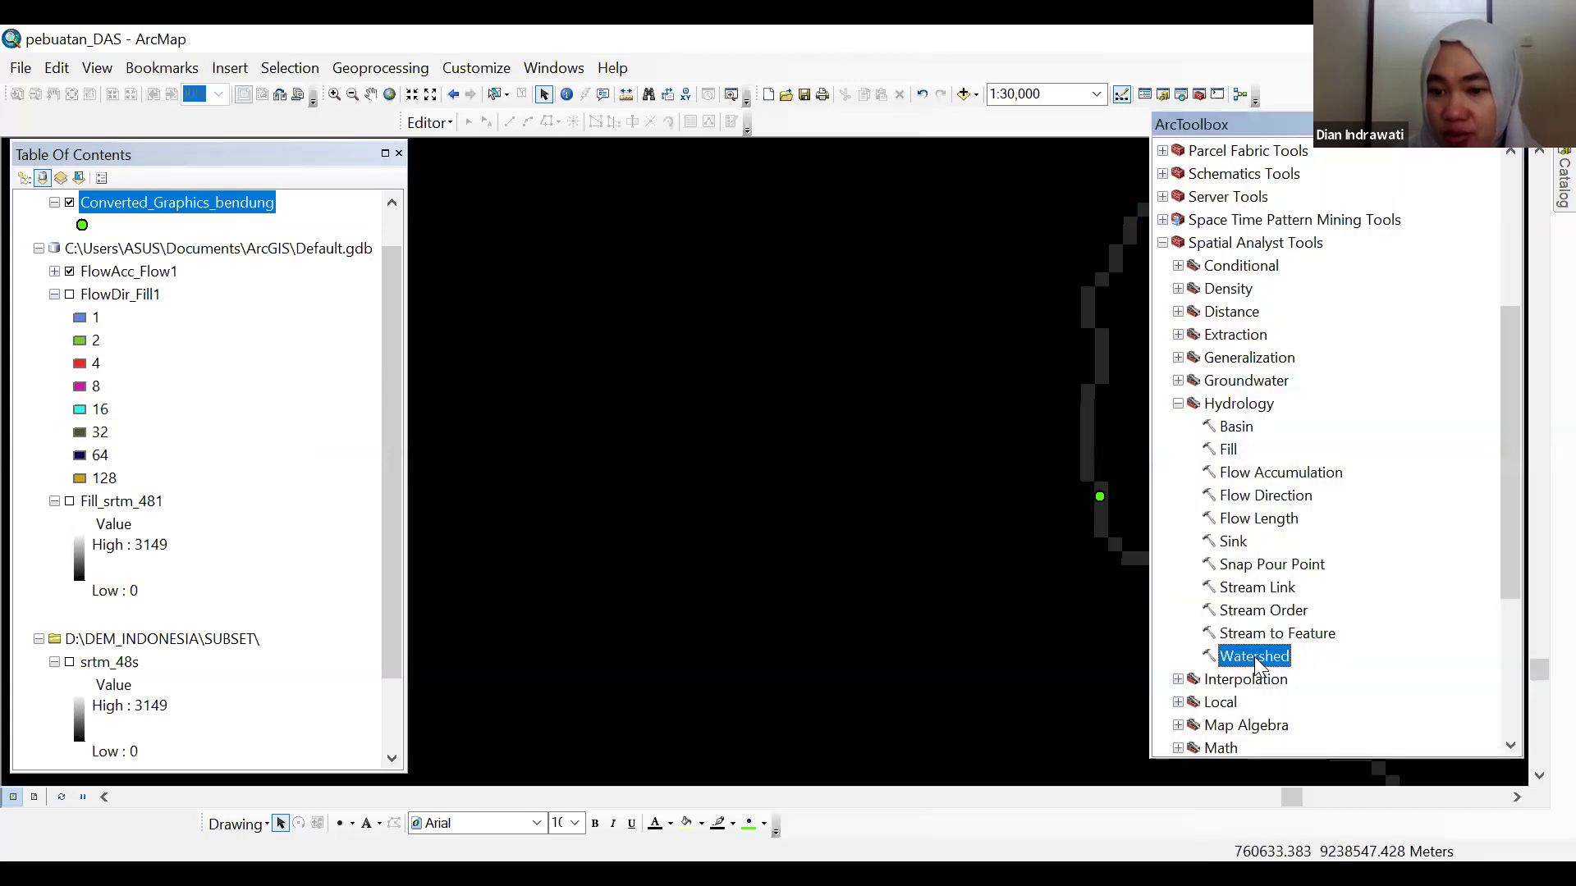
double_click(1255, 656)
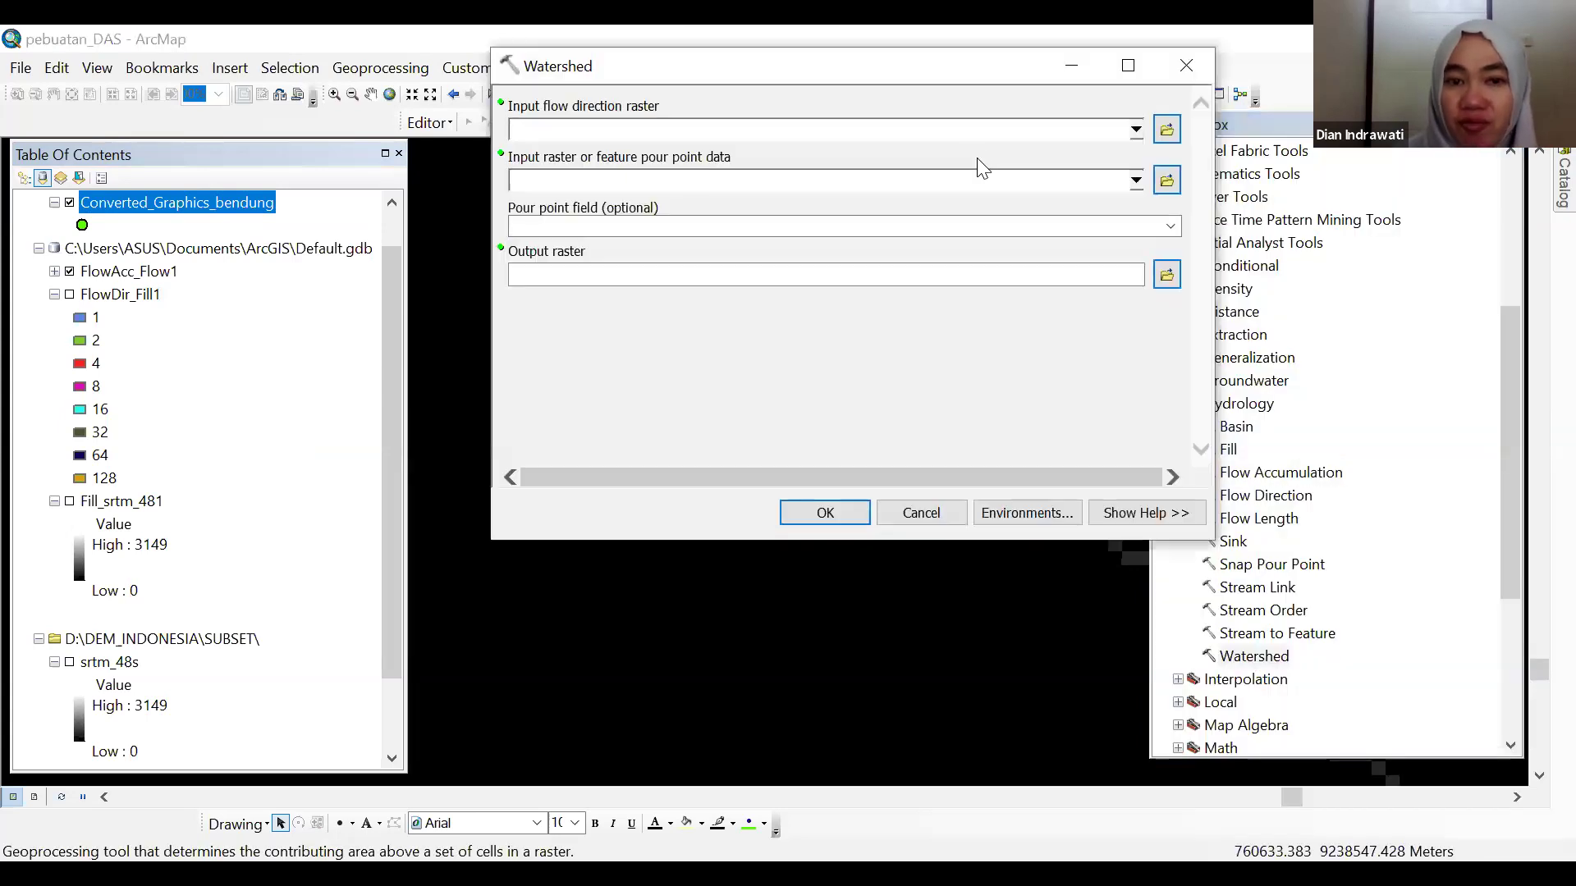
click(1136, 129)
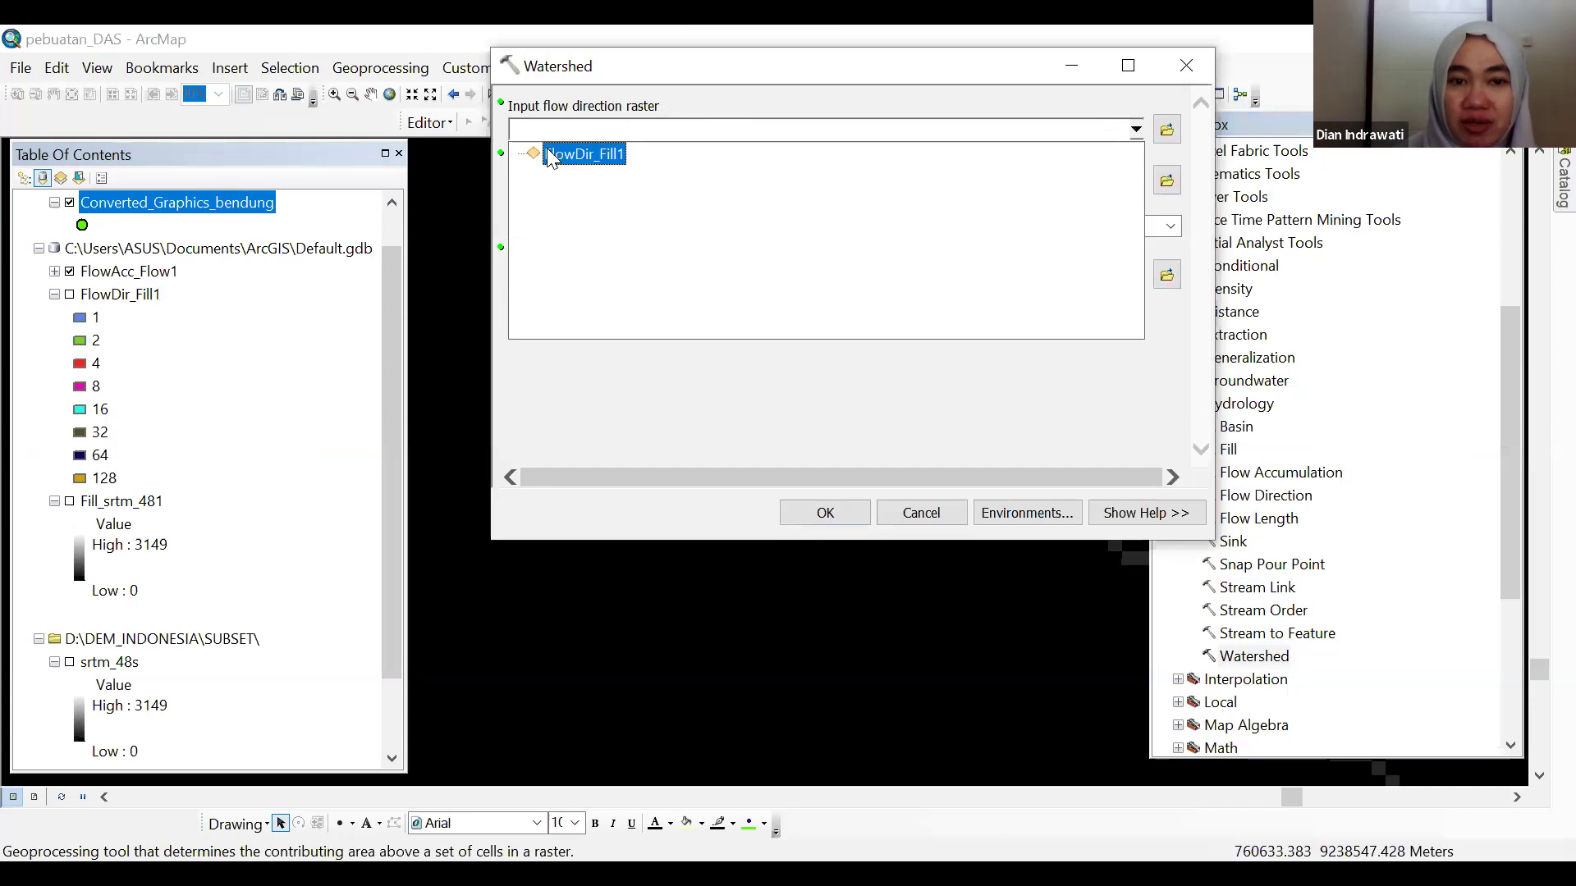
click(557, 156)
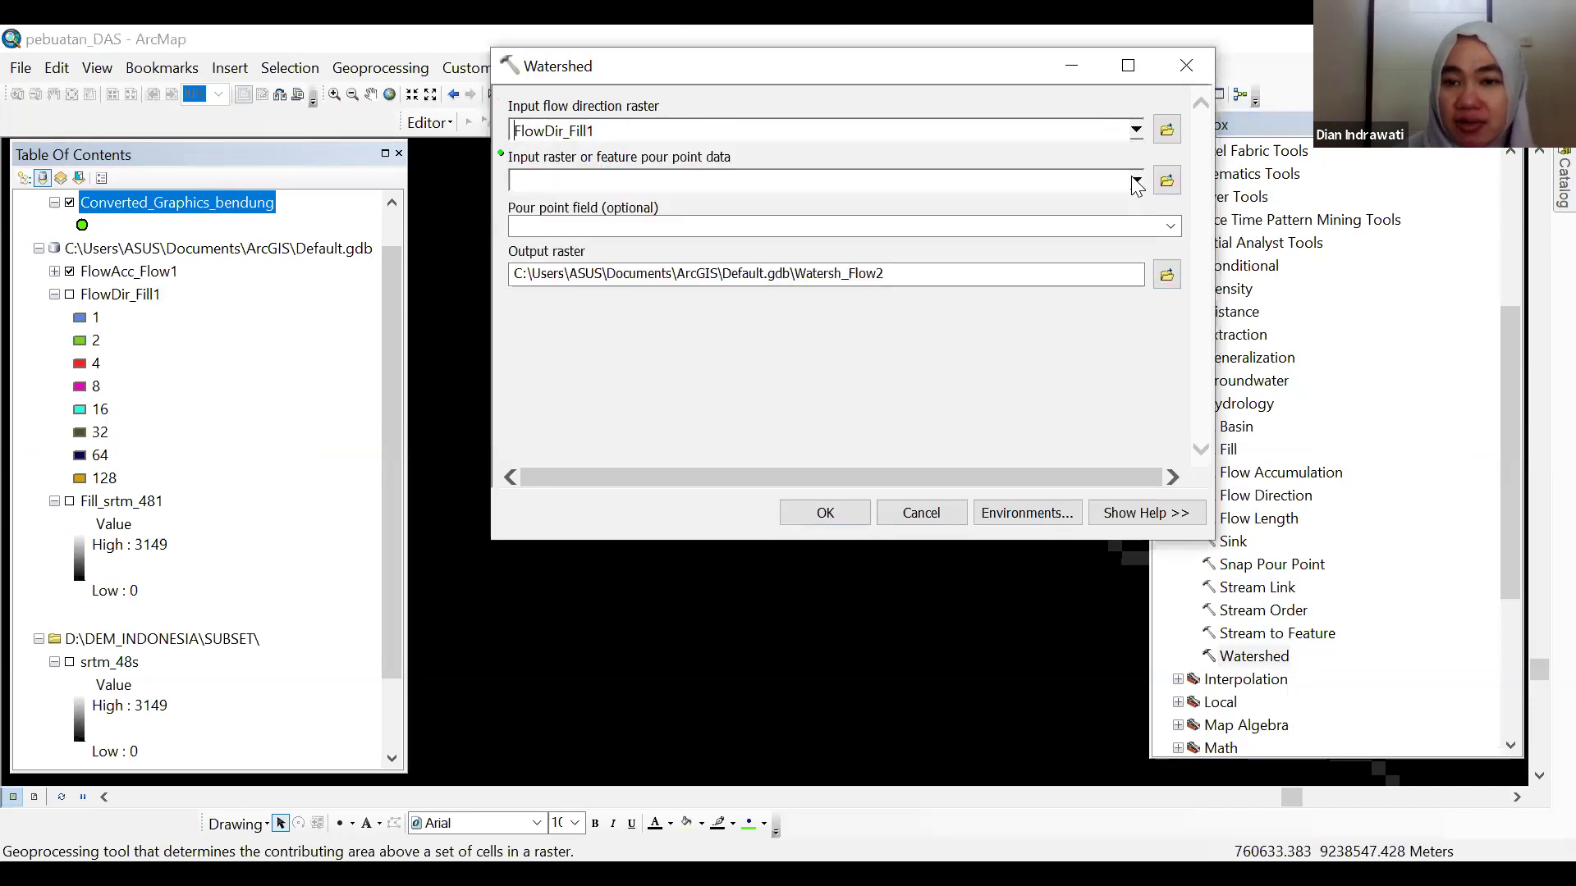
click(1136, 181)
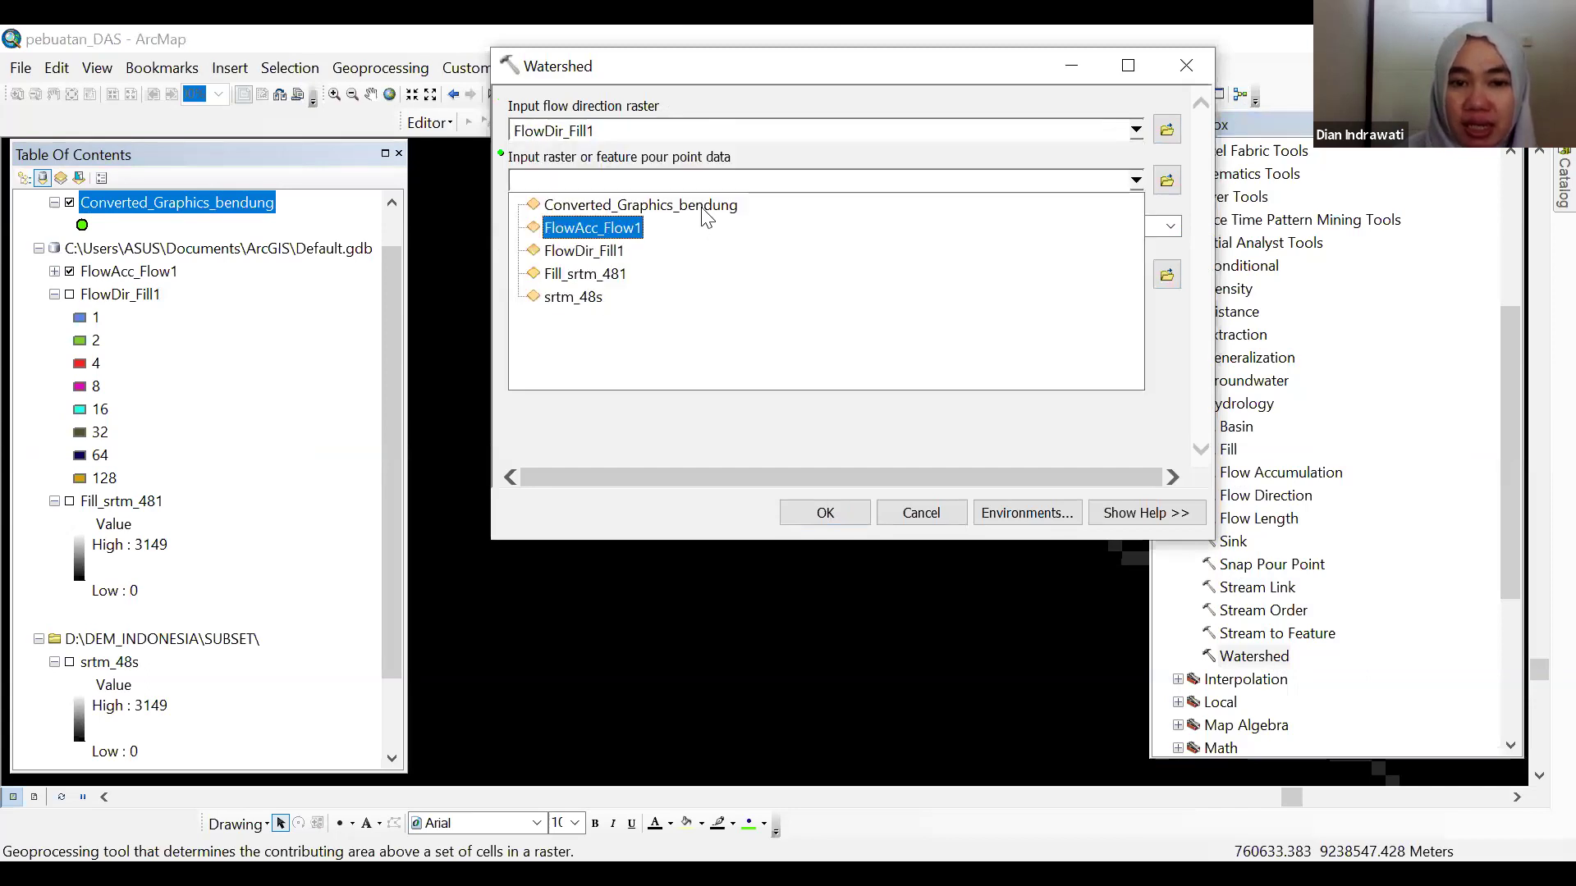
click(641, 215)
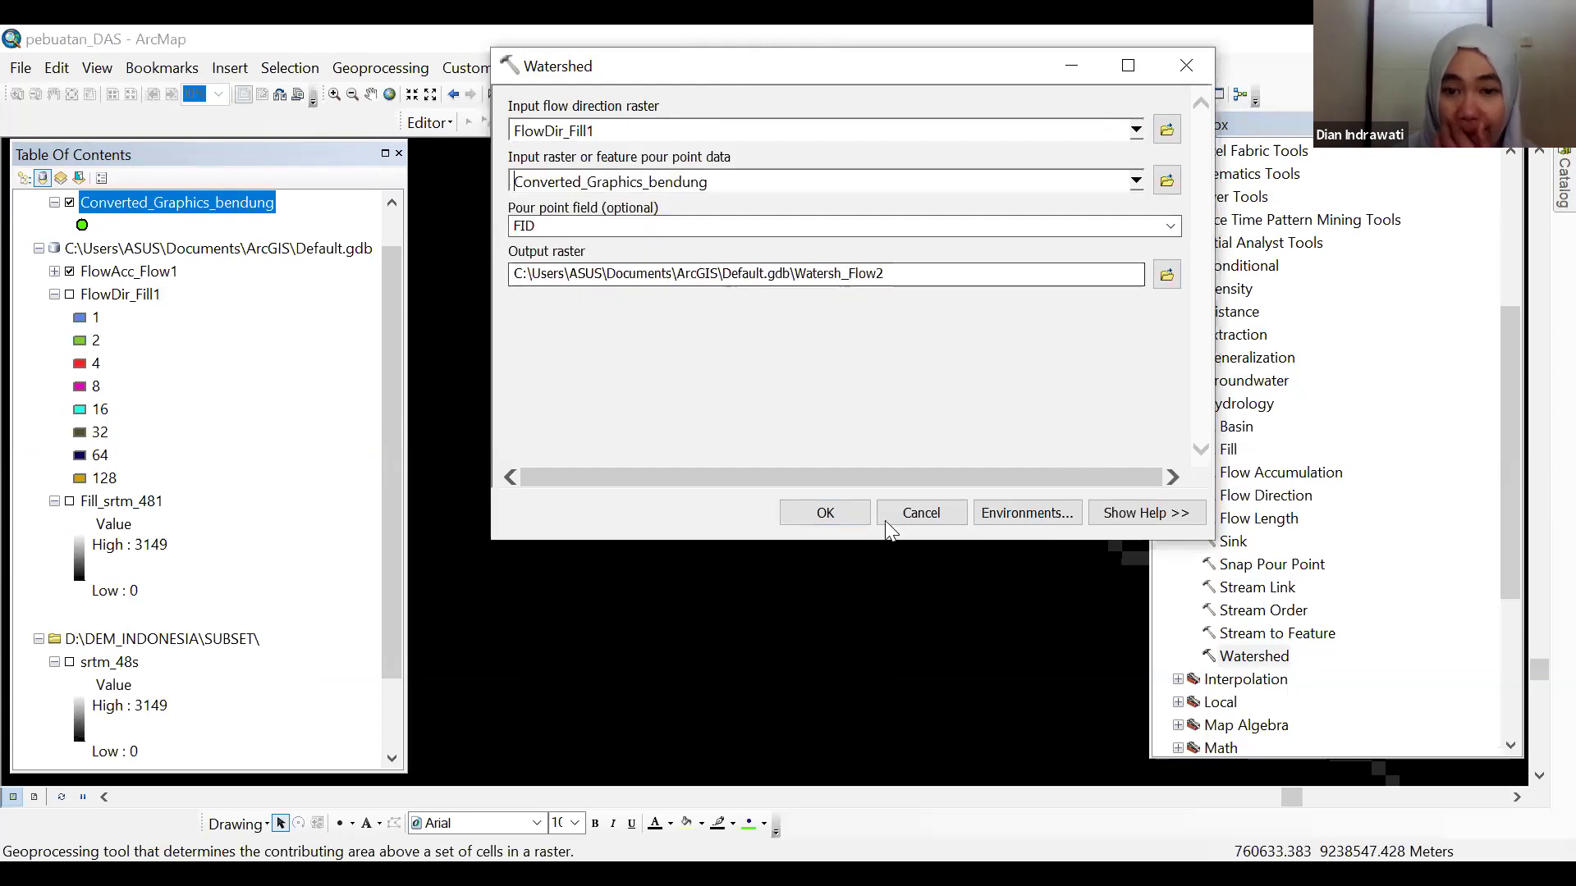
click(827, 517)
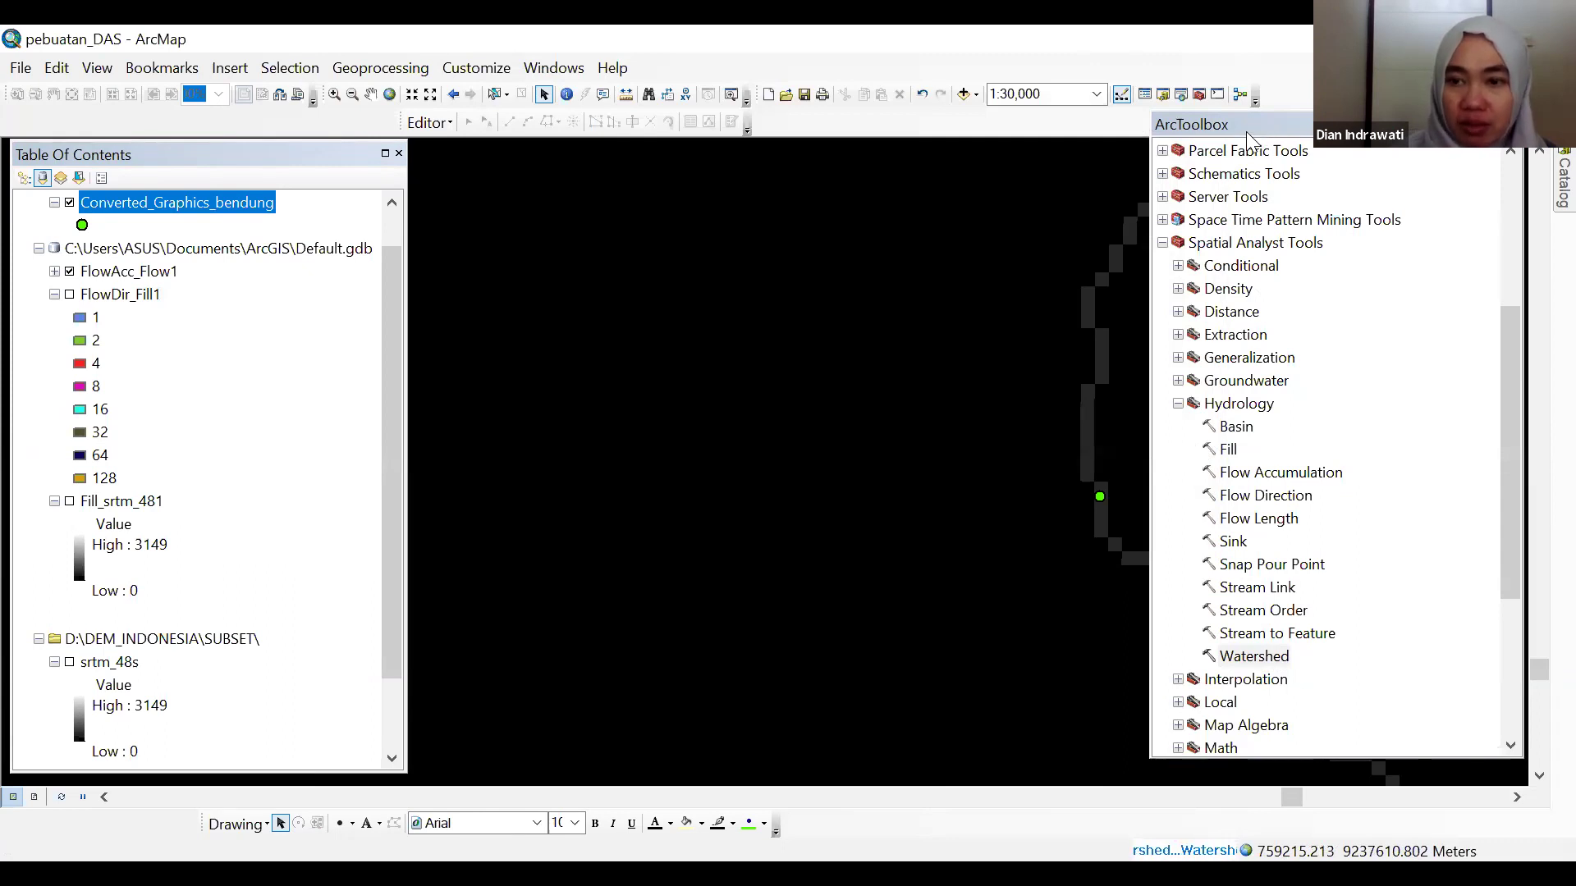
- Examine the generated watershed raster and its position relative to the outlet point on Java
scroll(860, 572, up, 2)
scroll(859, 572, up, 2)
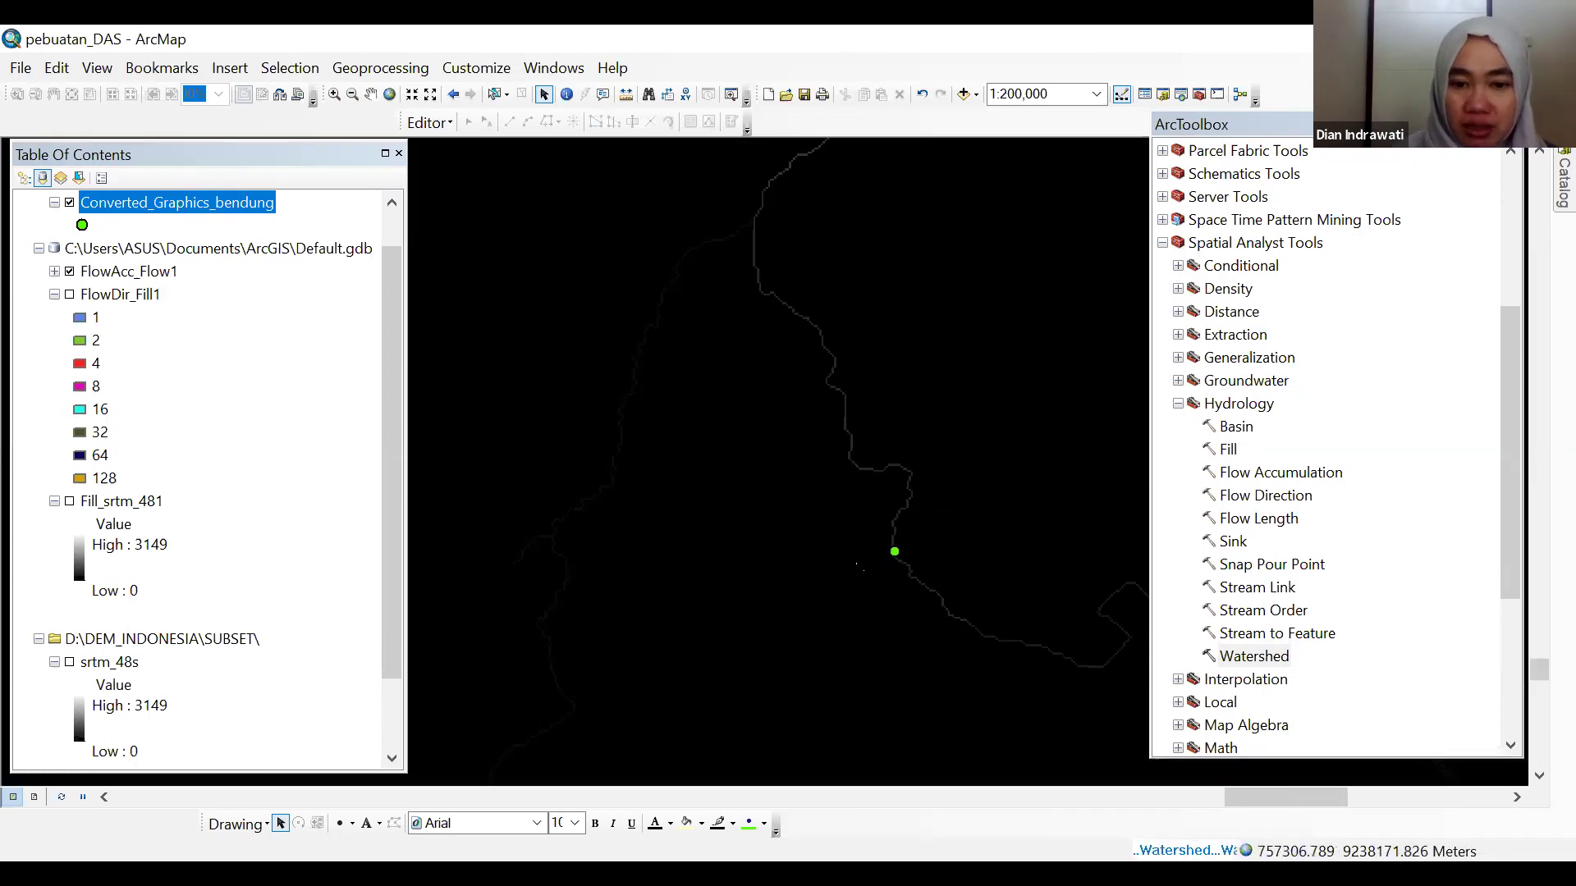
scroll(859, 572, up, 1)
scroll(850, 543, up, 2)
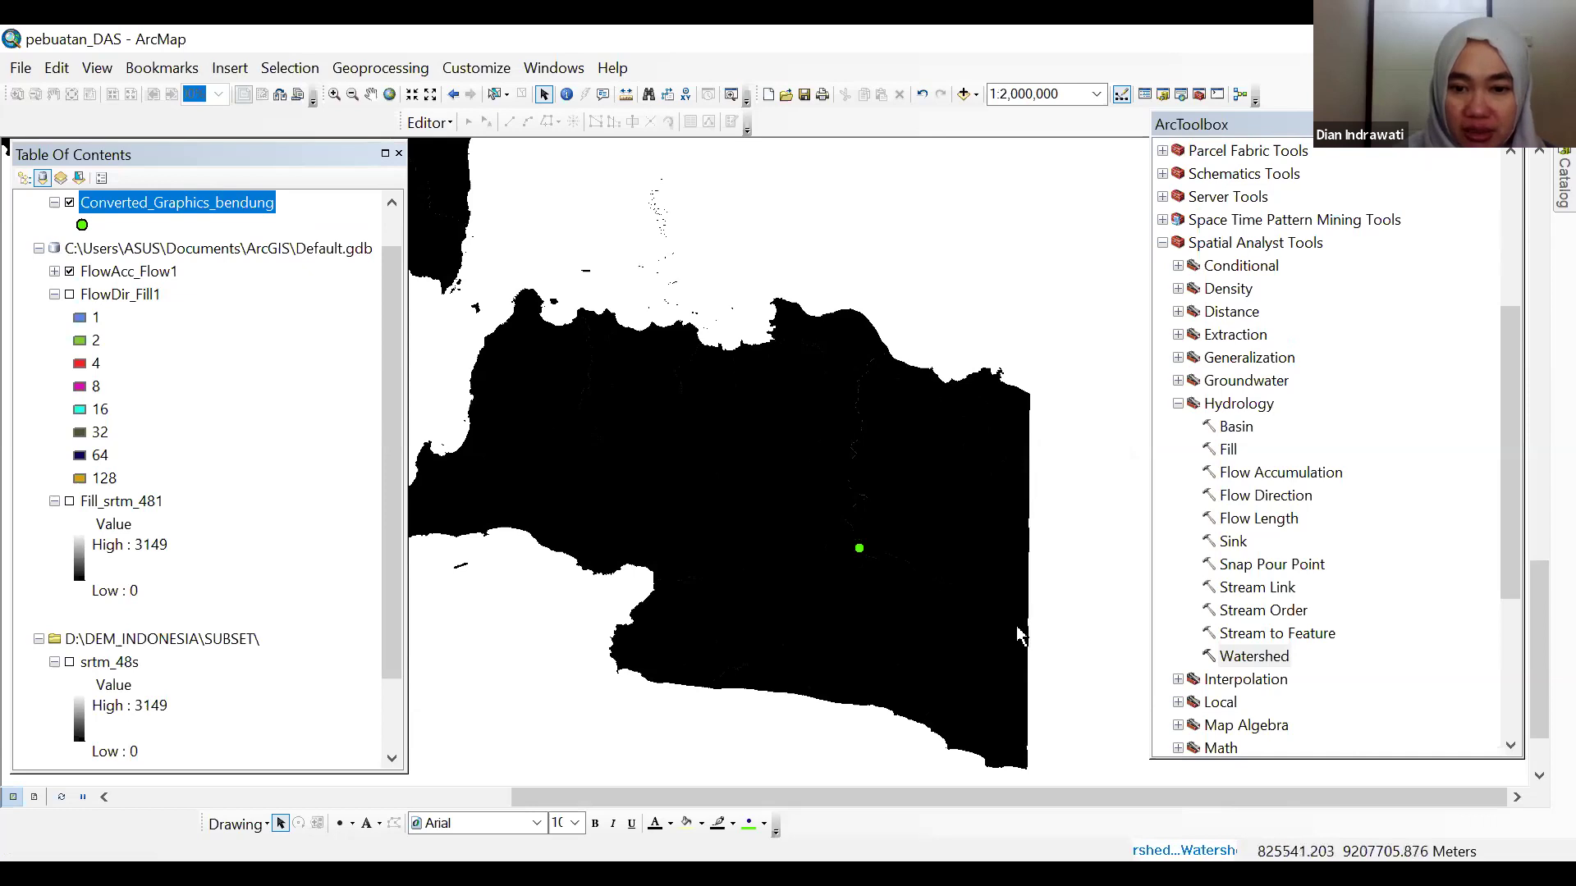
scroll(958, 580, up, 1)
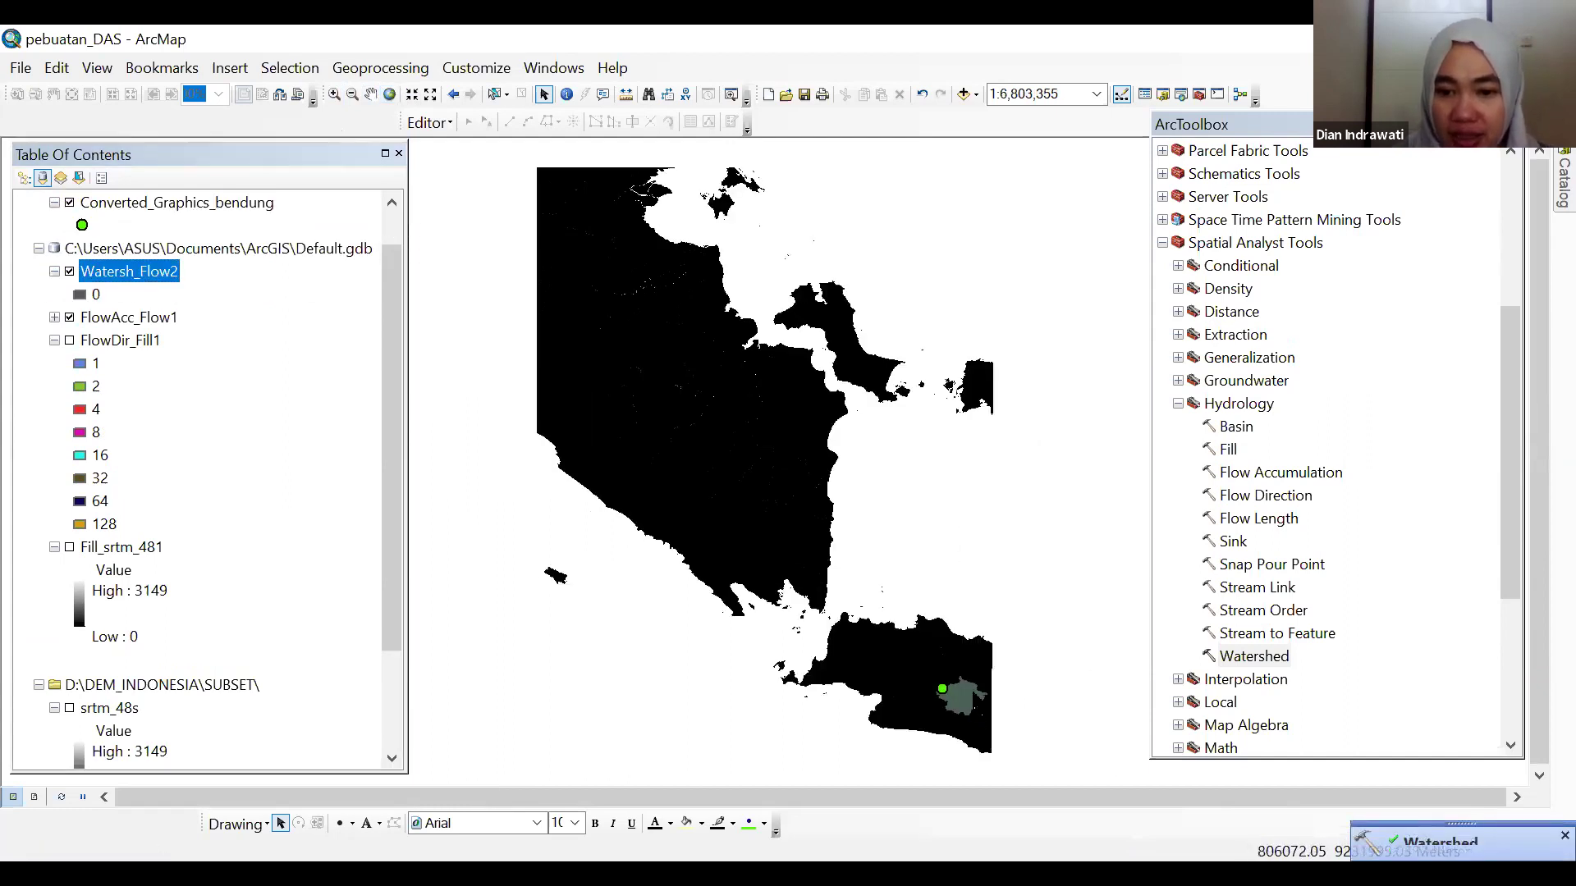
scroll(956, 688, down, 3)
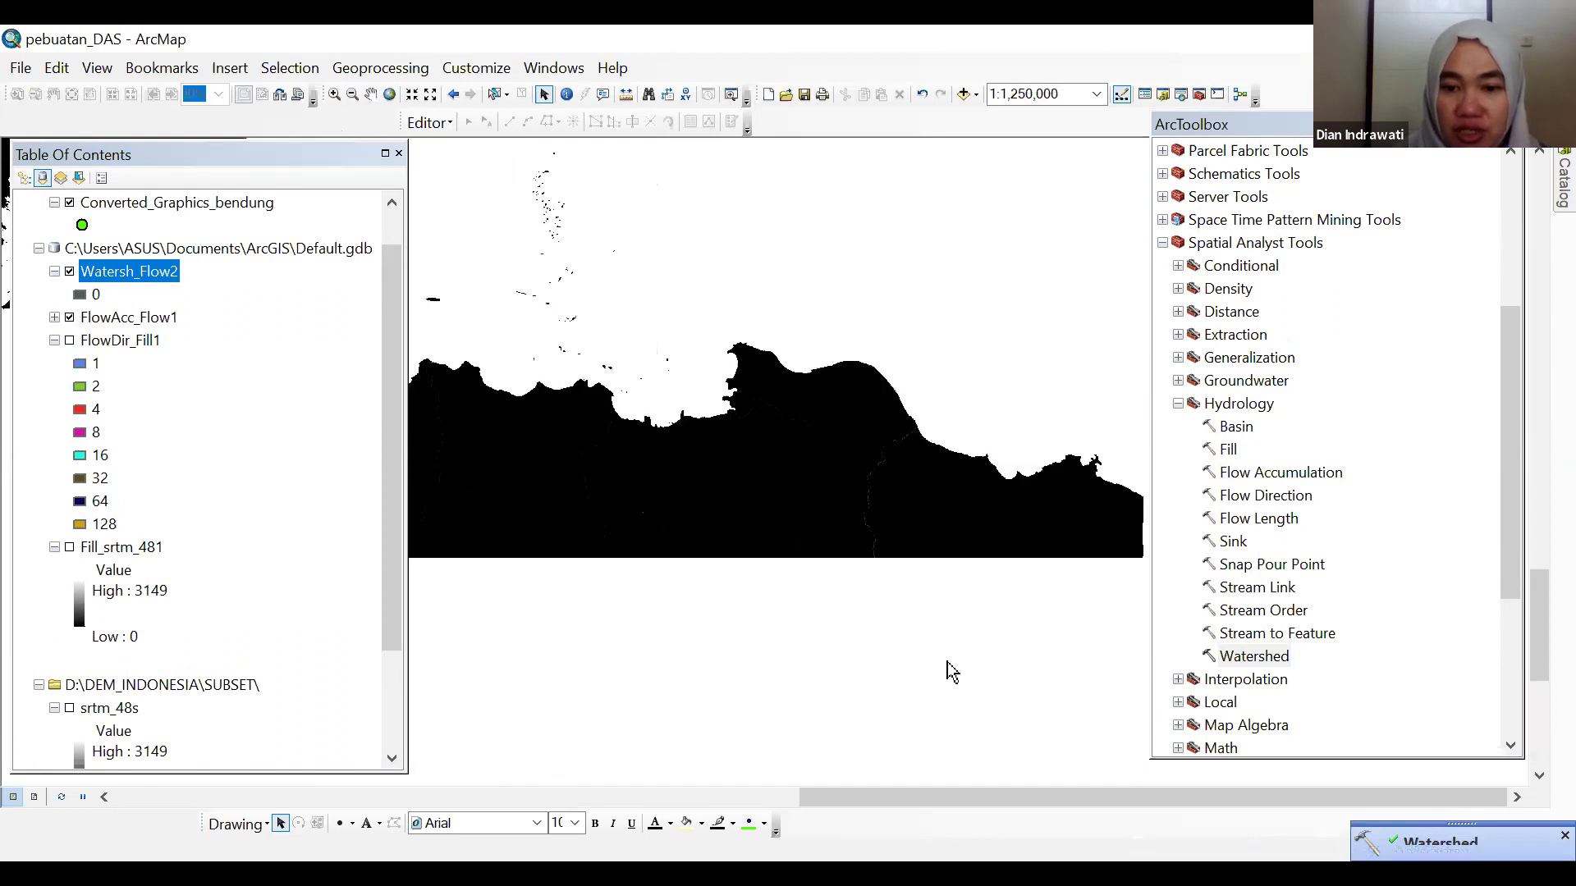
scroll(933, 624, down, 1)
click(371, 93)
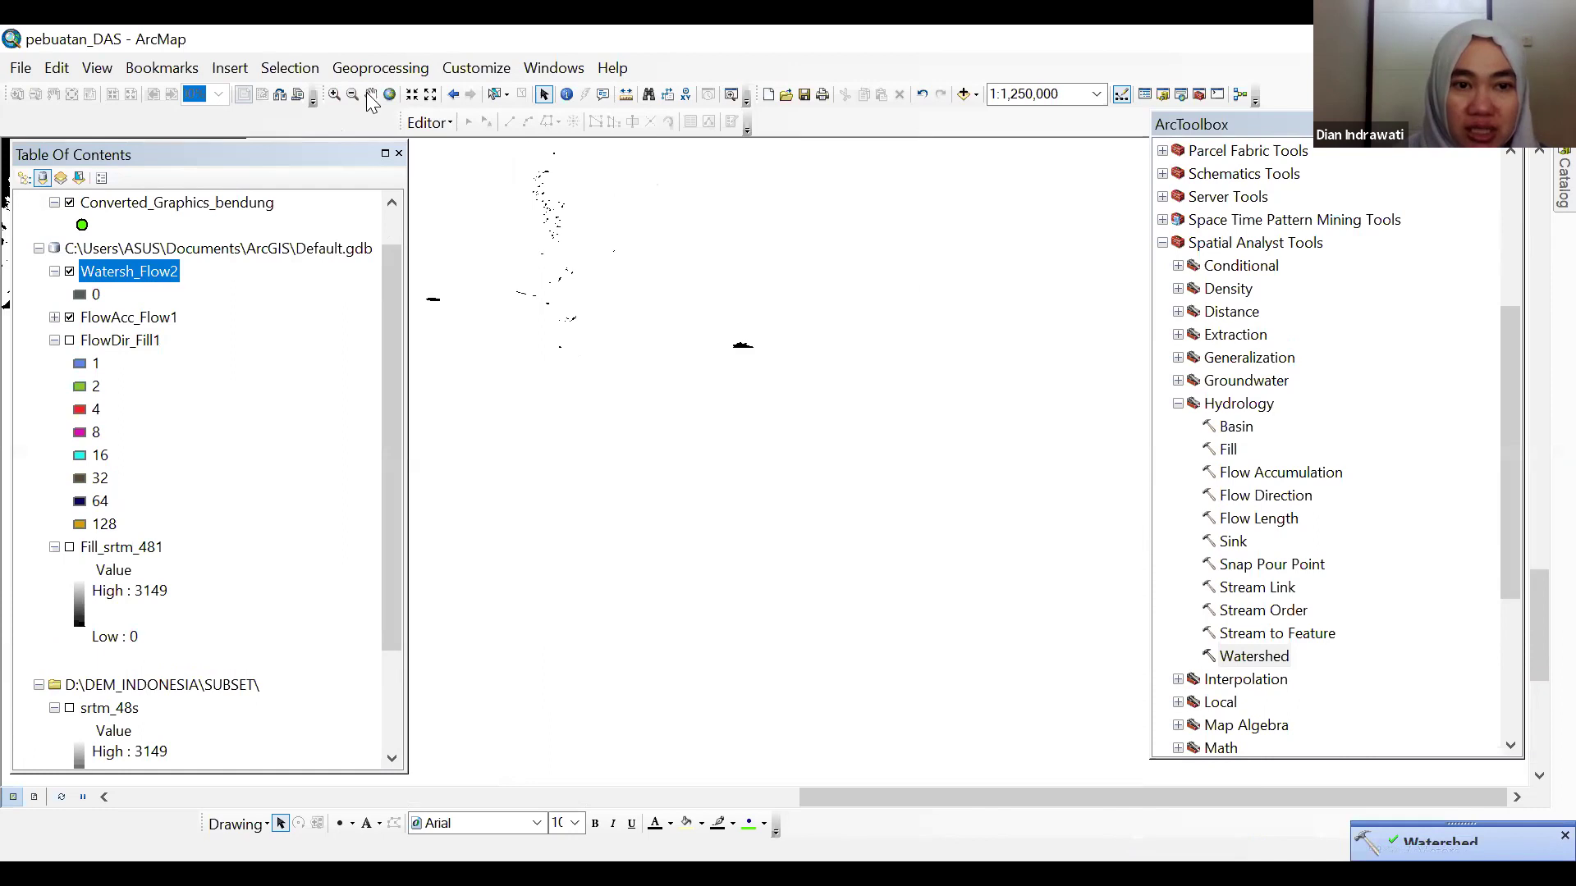
drag(908, 595, 716, 339)
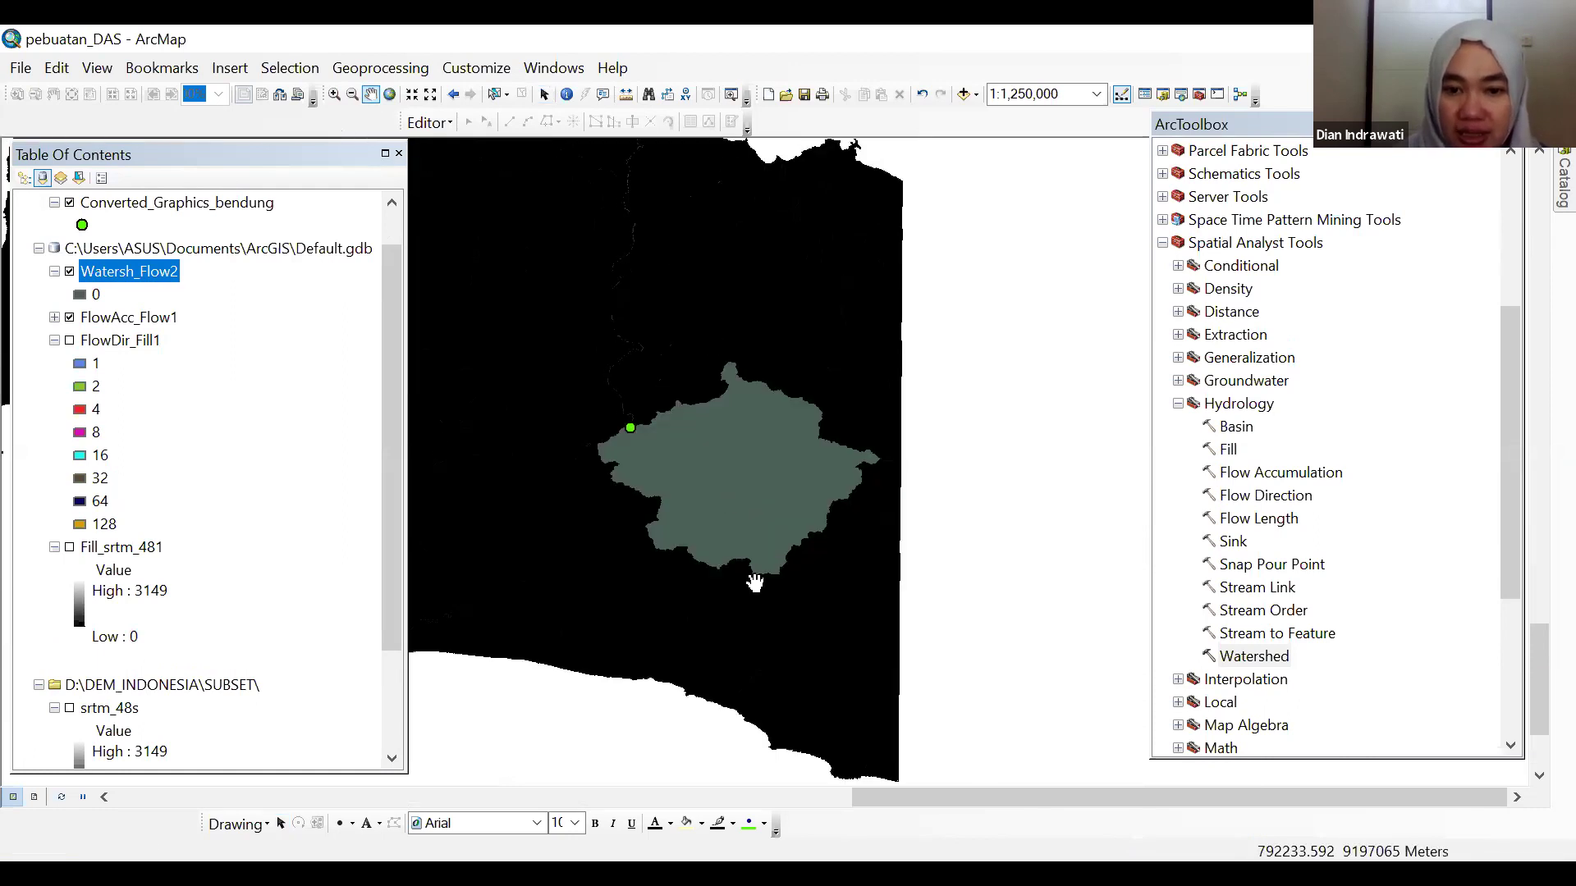
scroll(698, 374, down, 2)
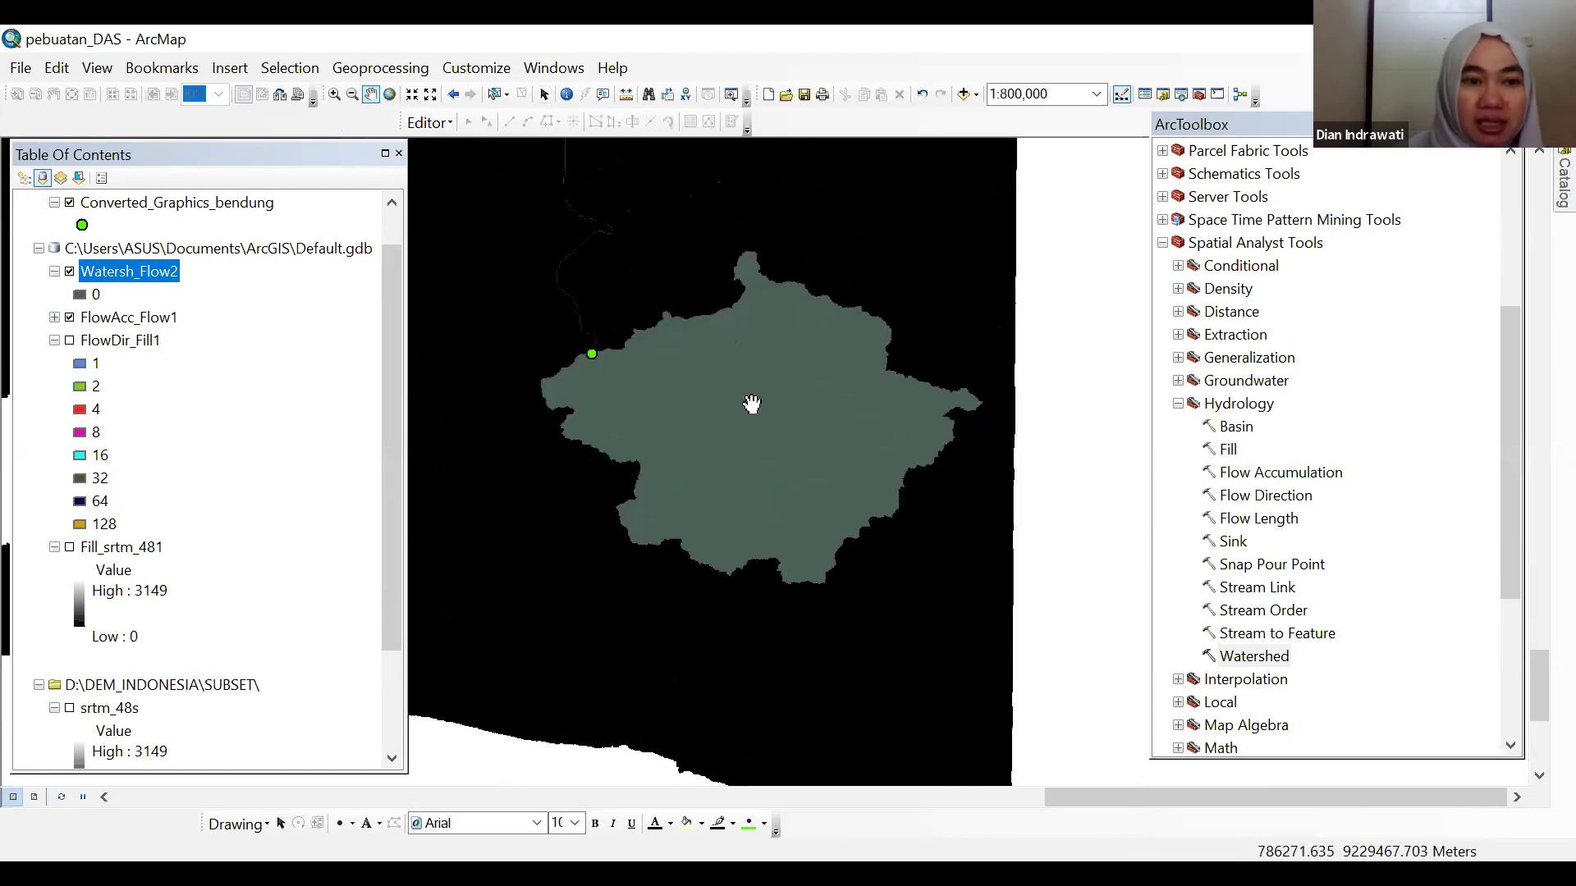
- Review the raster and data source information in the Watersh_Flow2 layer's properties without changing anything
right_click(130, 276)
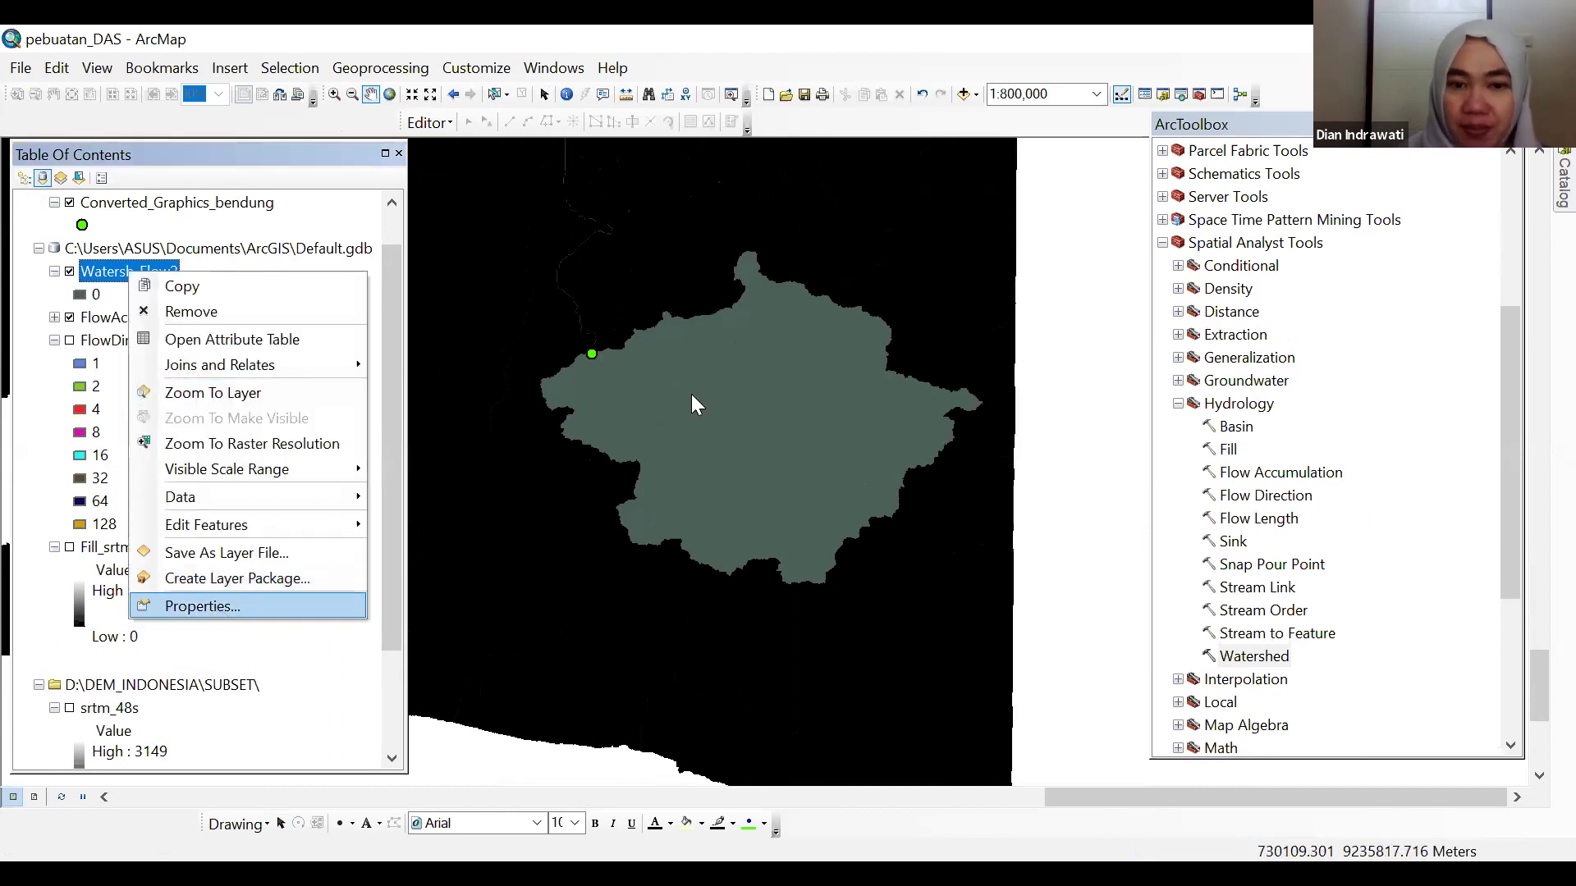
click(217, 605)
click(477, 188)
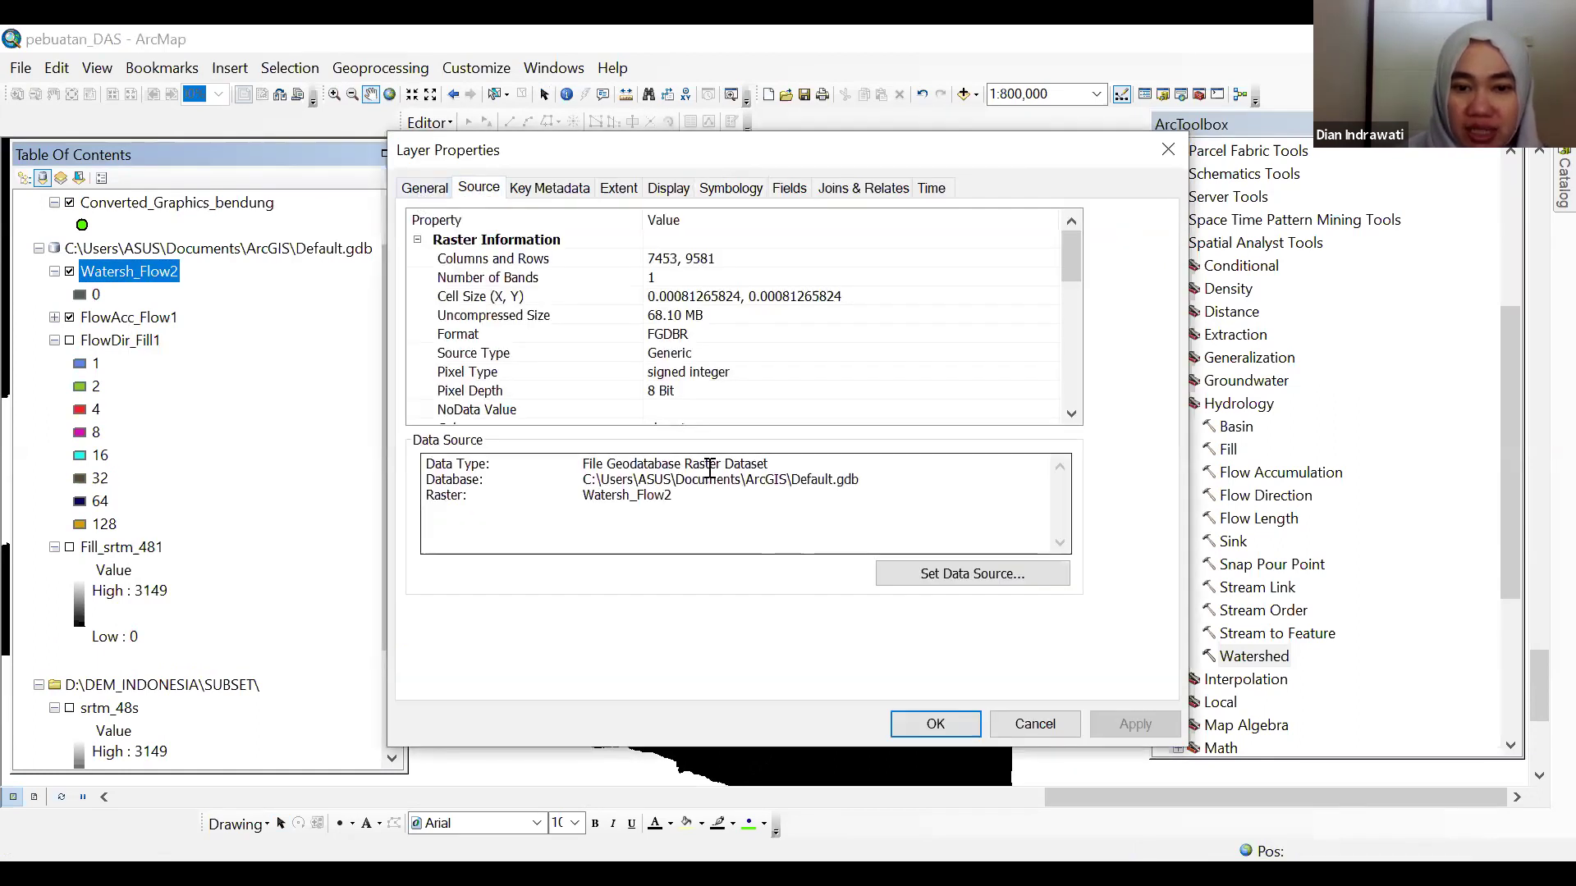
click(1055, 731)
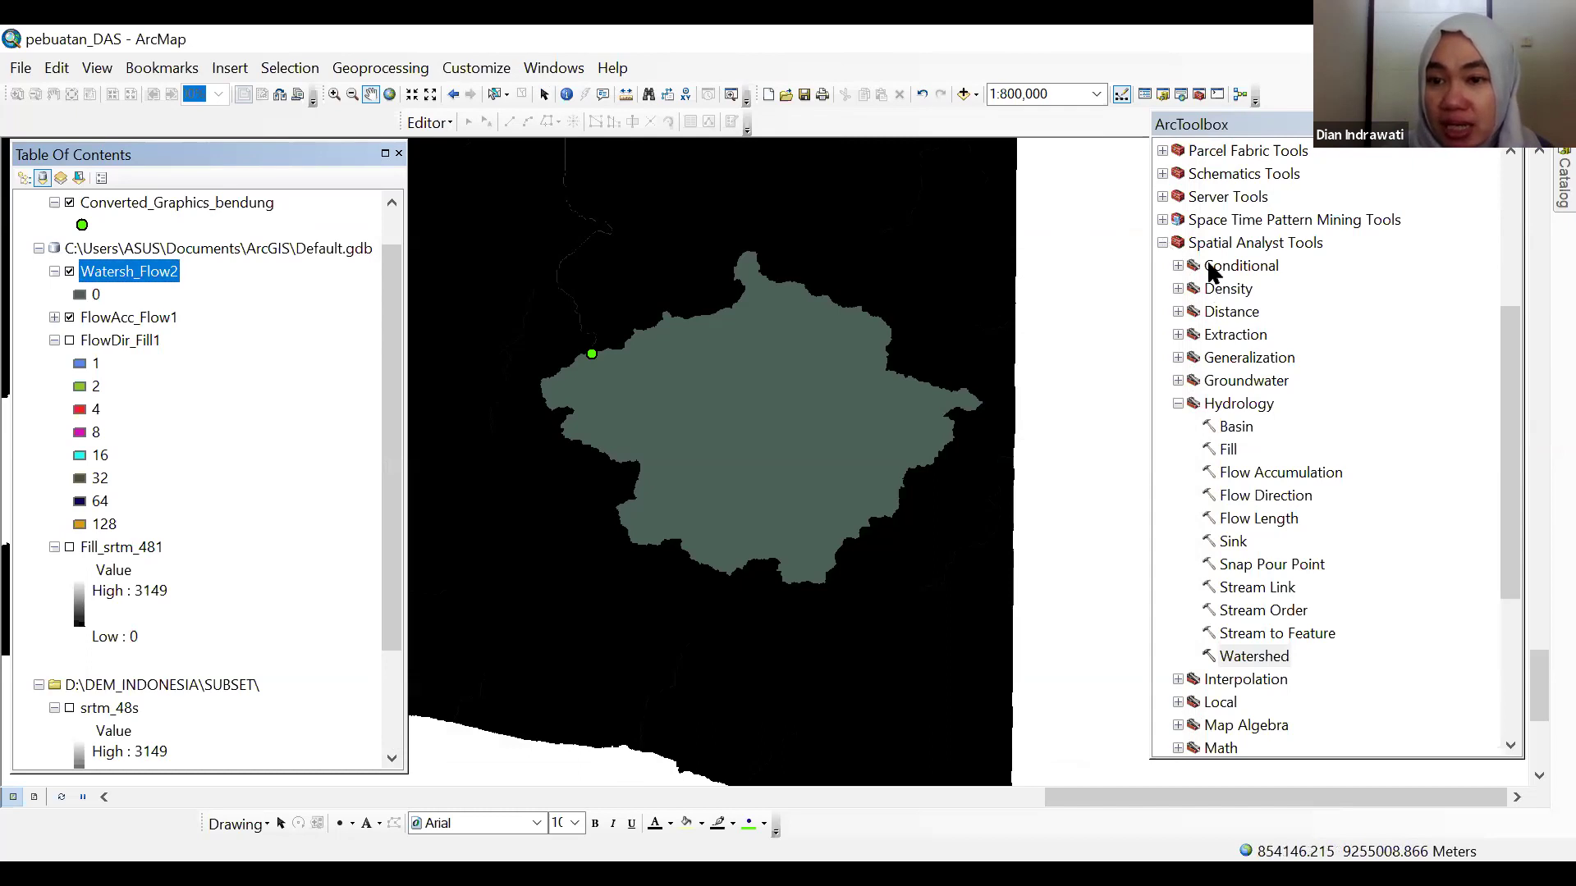
- Convert the Watersh_Flow2 raster to simplified polygon features with Raster to Polygon, and turn off the Watersh_Flow2 layer
click(1163, 242)
click(1163, 243)
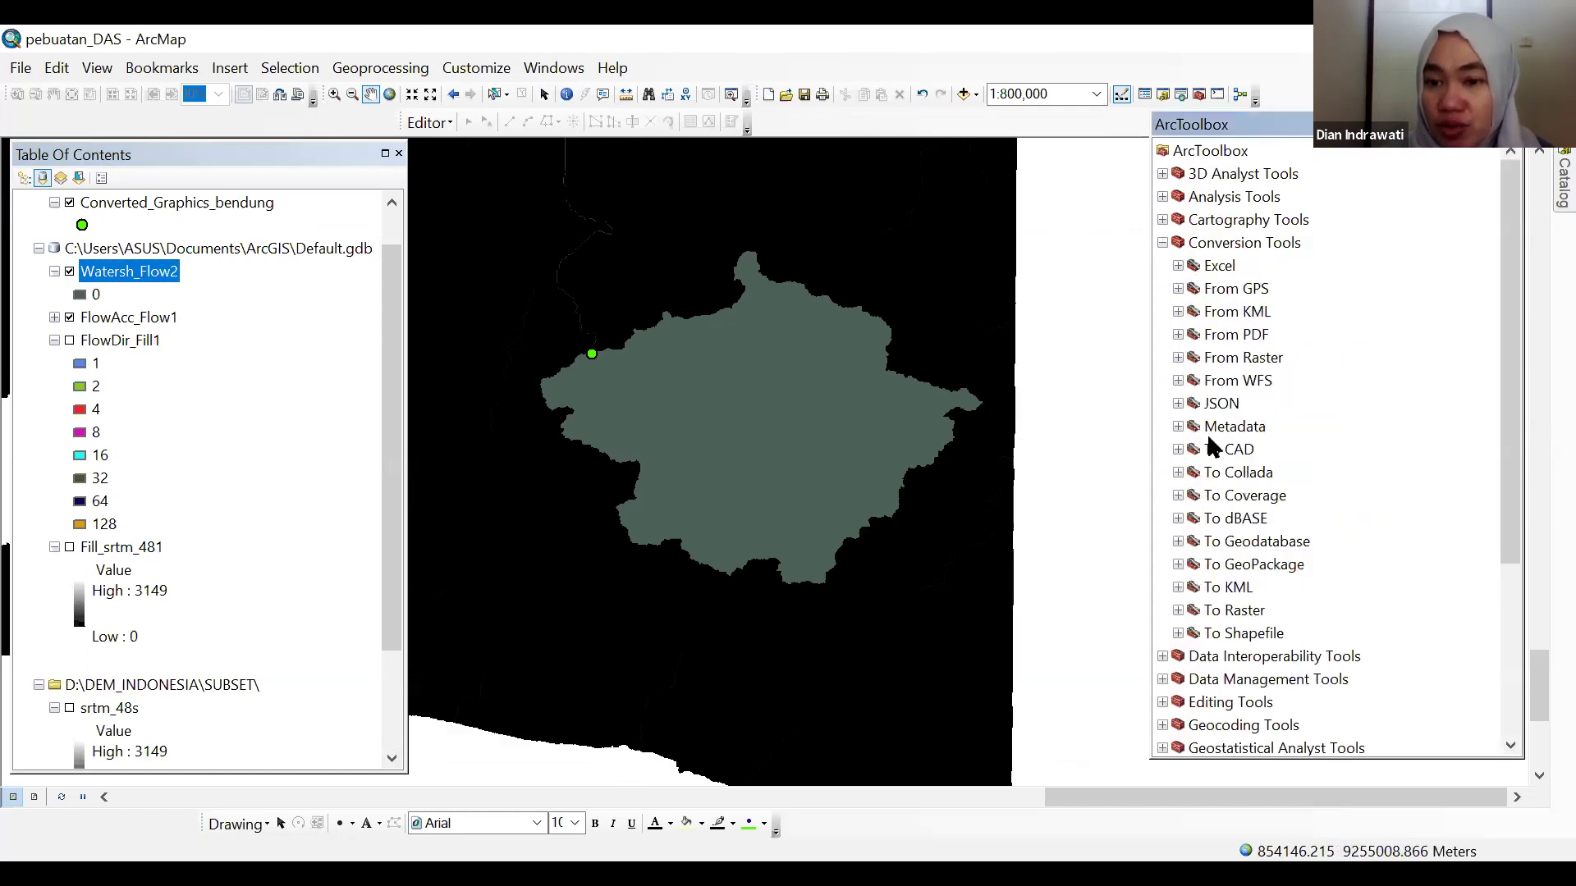
click(1177, 358)
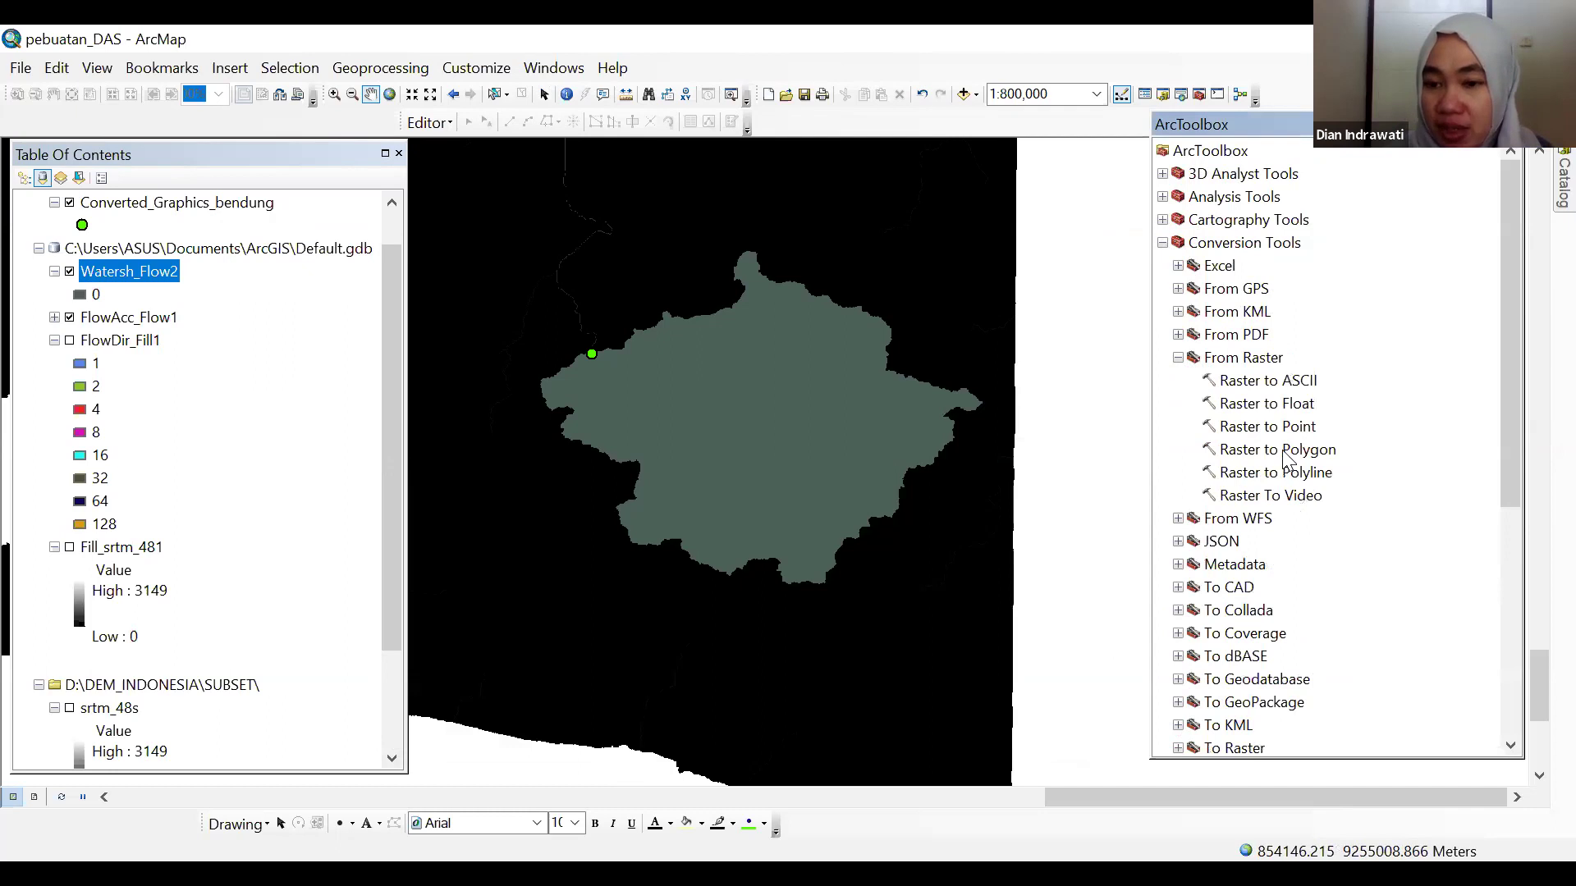
click(1301, 451)
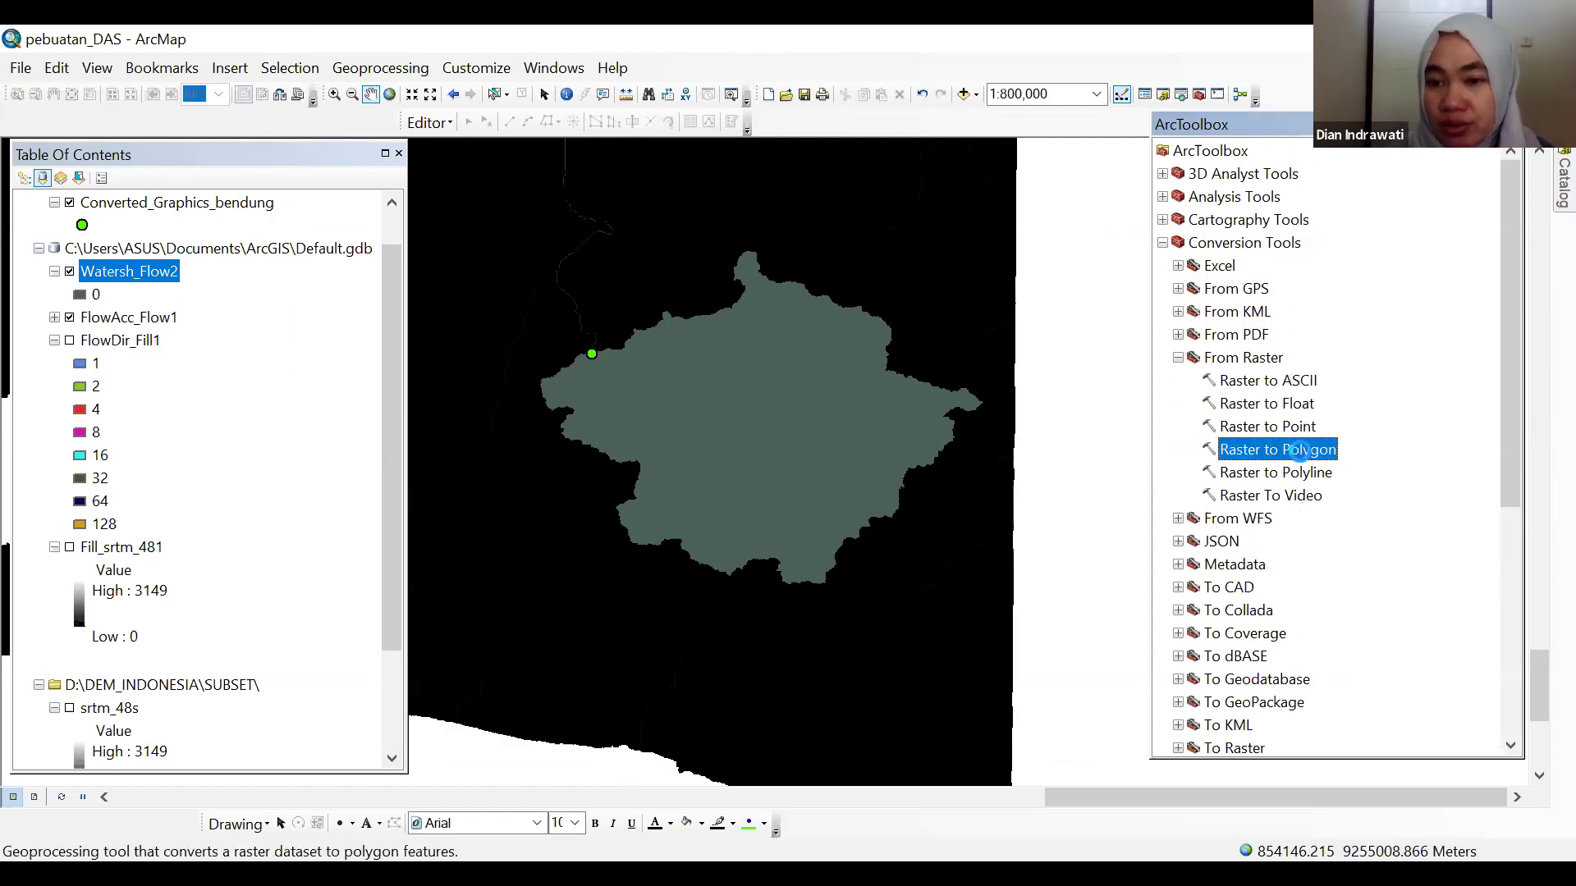
double_click(1301, 451)
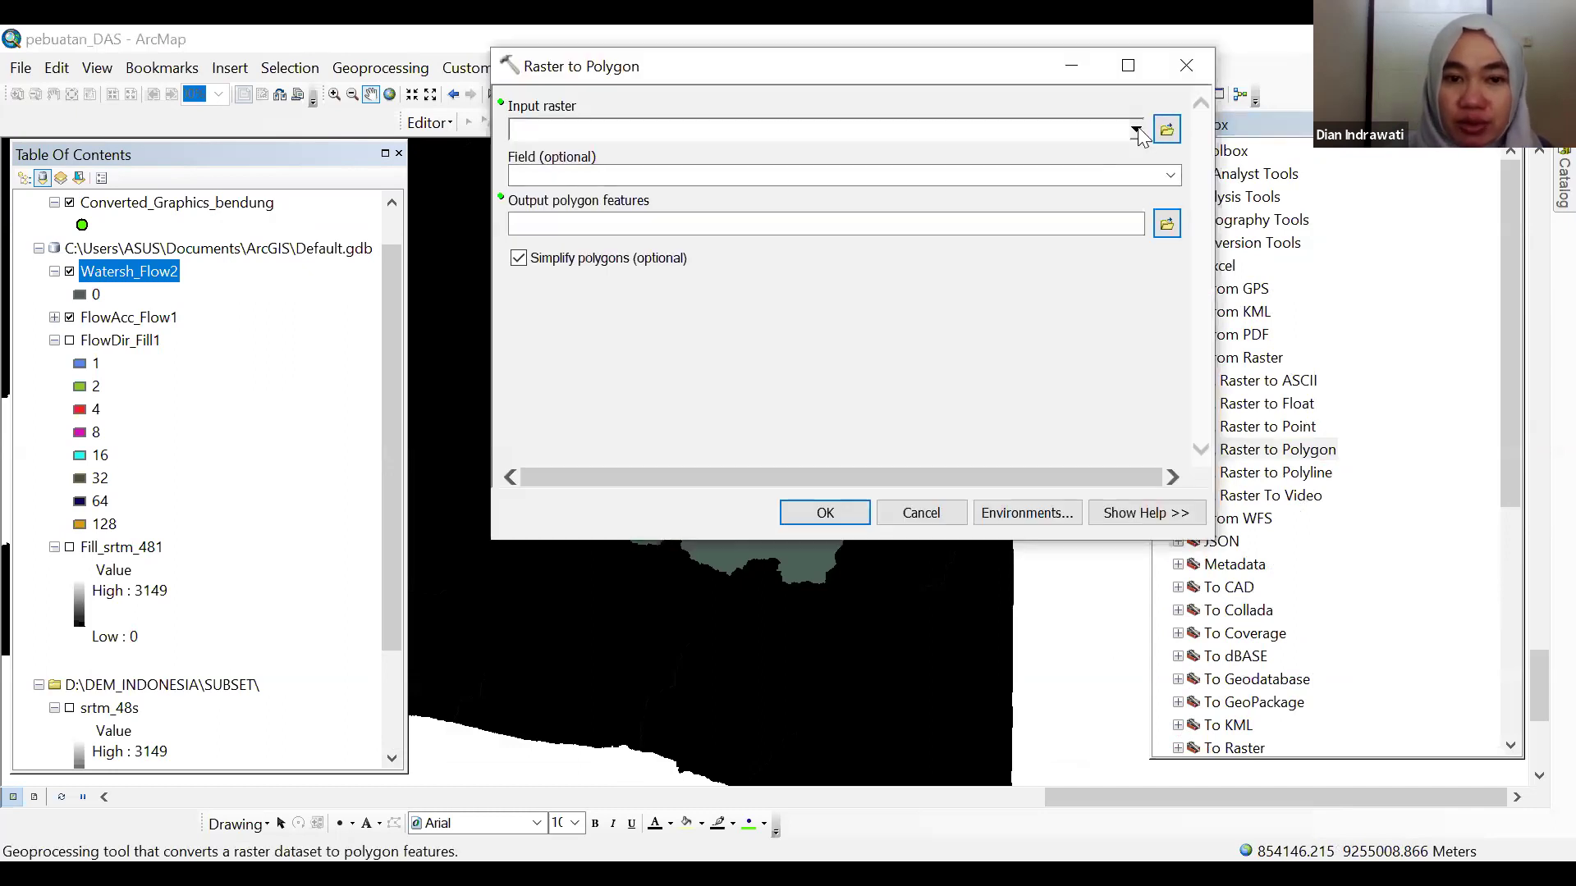
click(1135, 129)
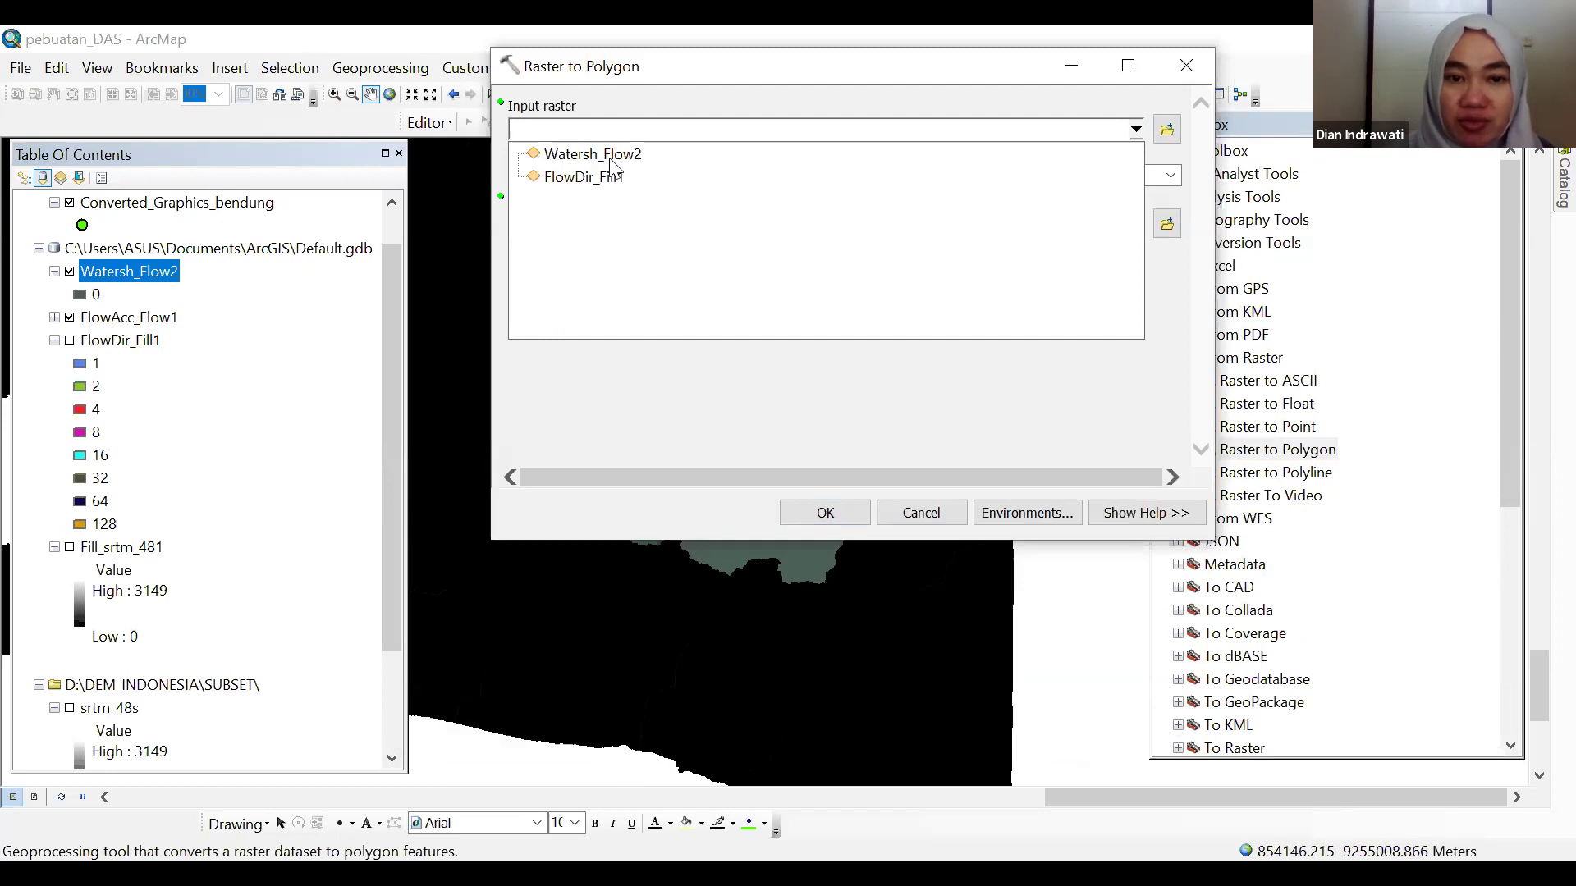
click(607, 153)
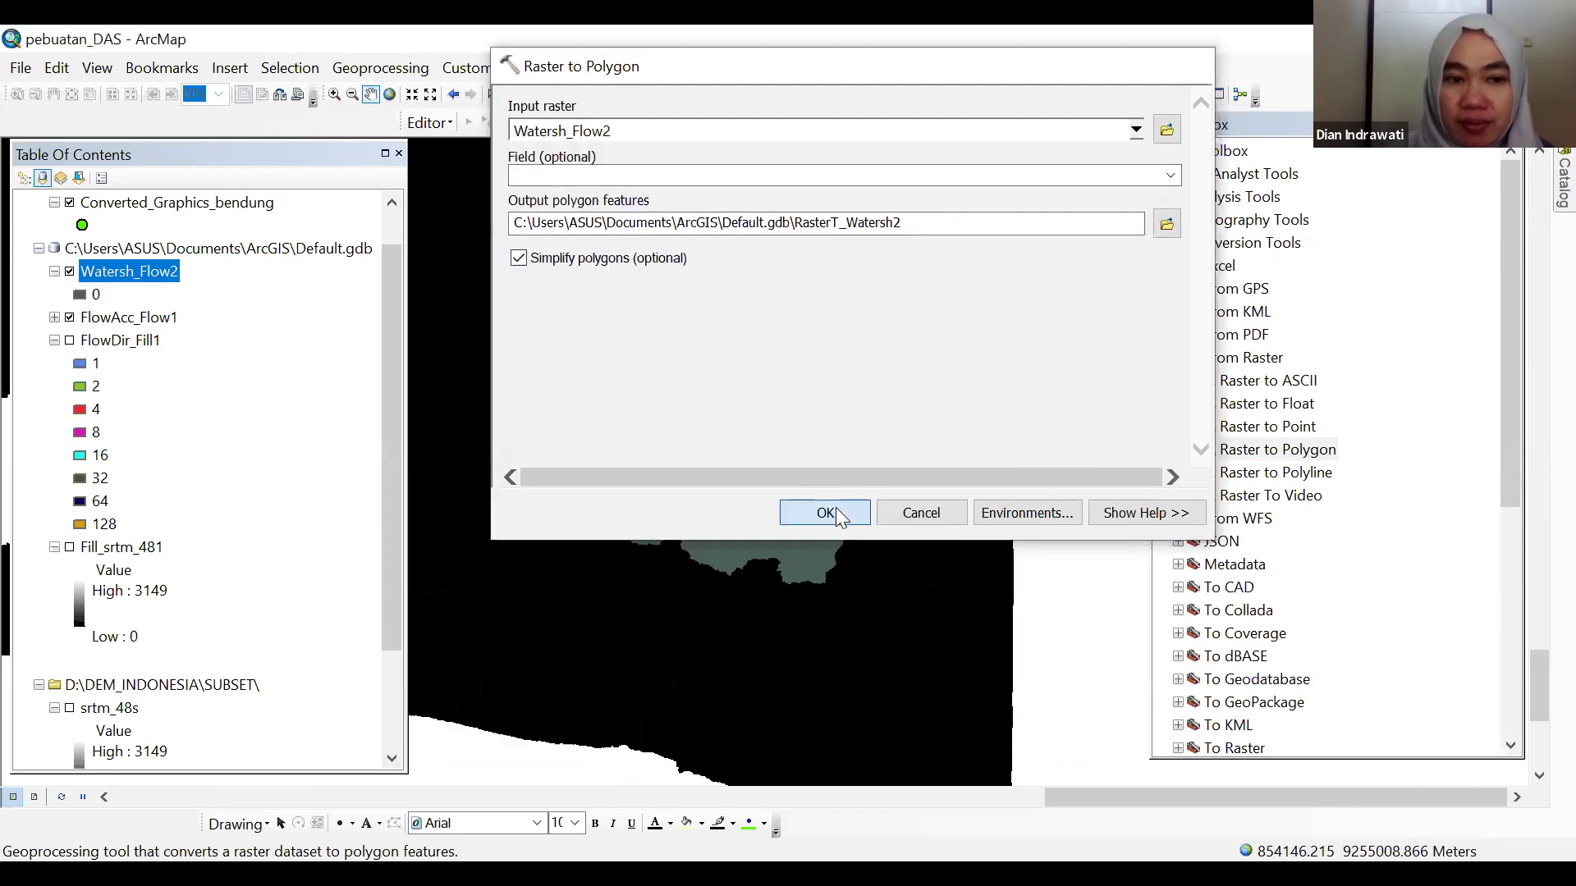
click(835, 507)
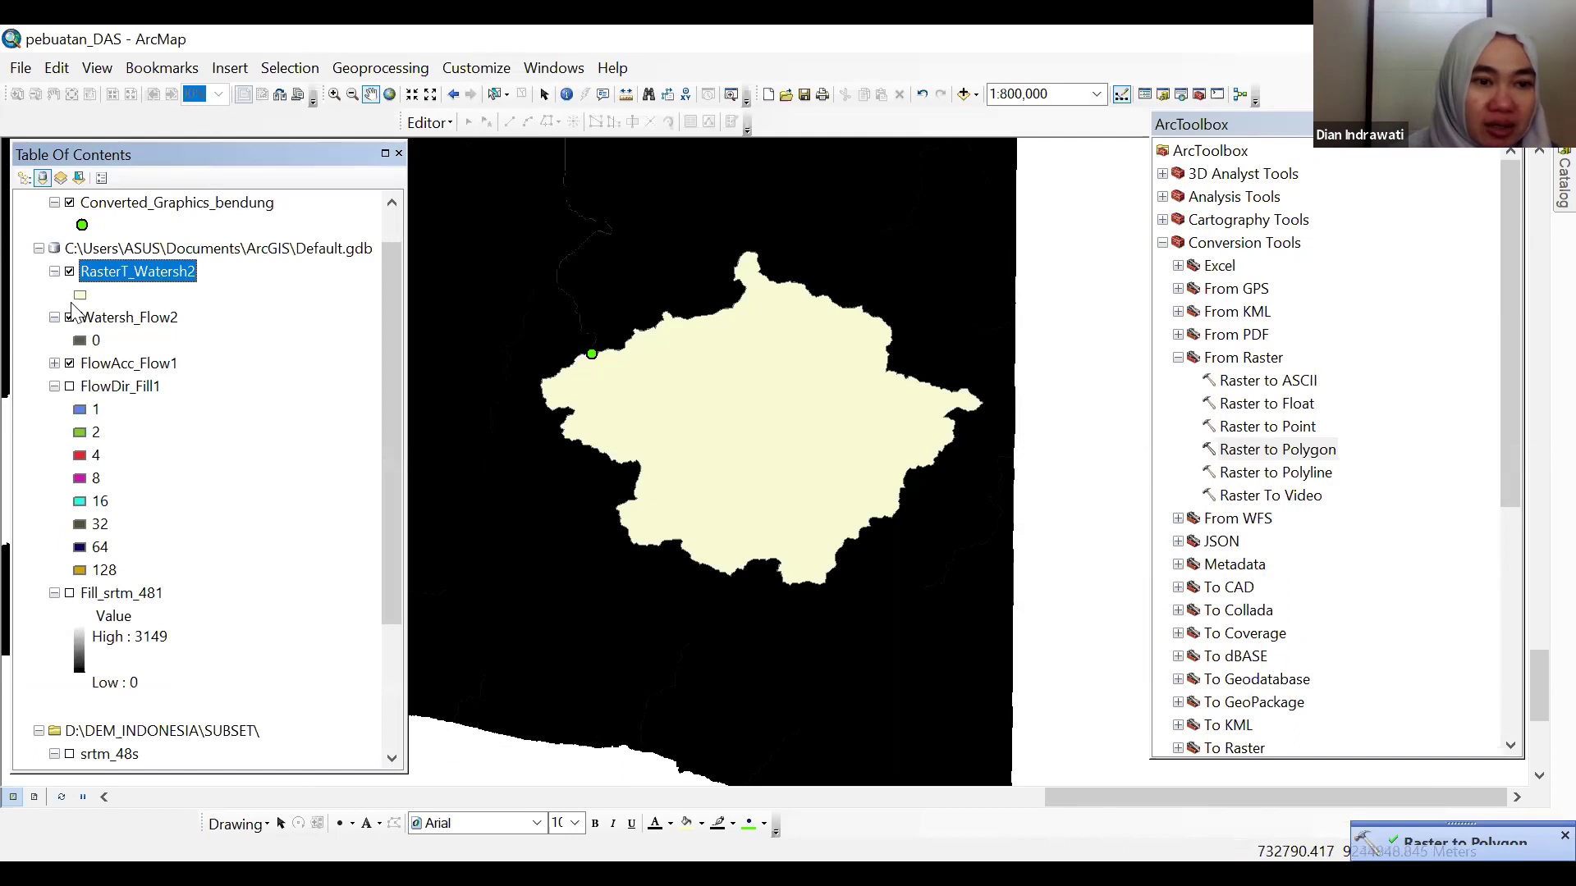
click(69, 317)
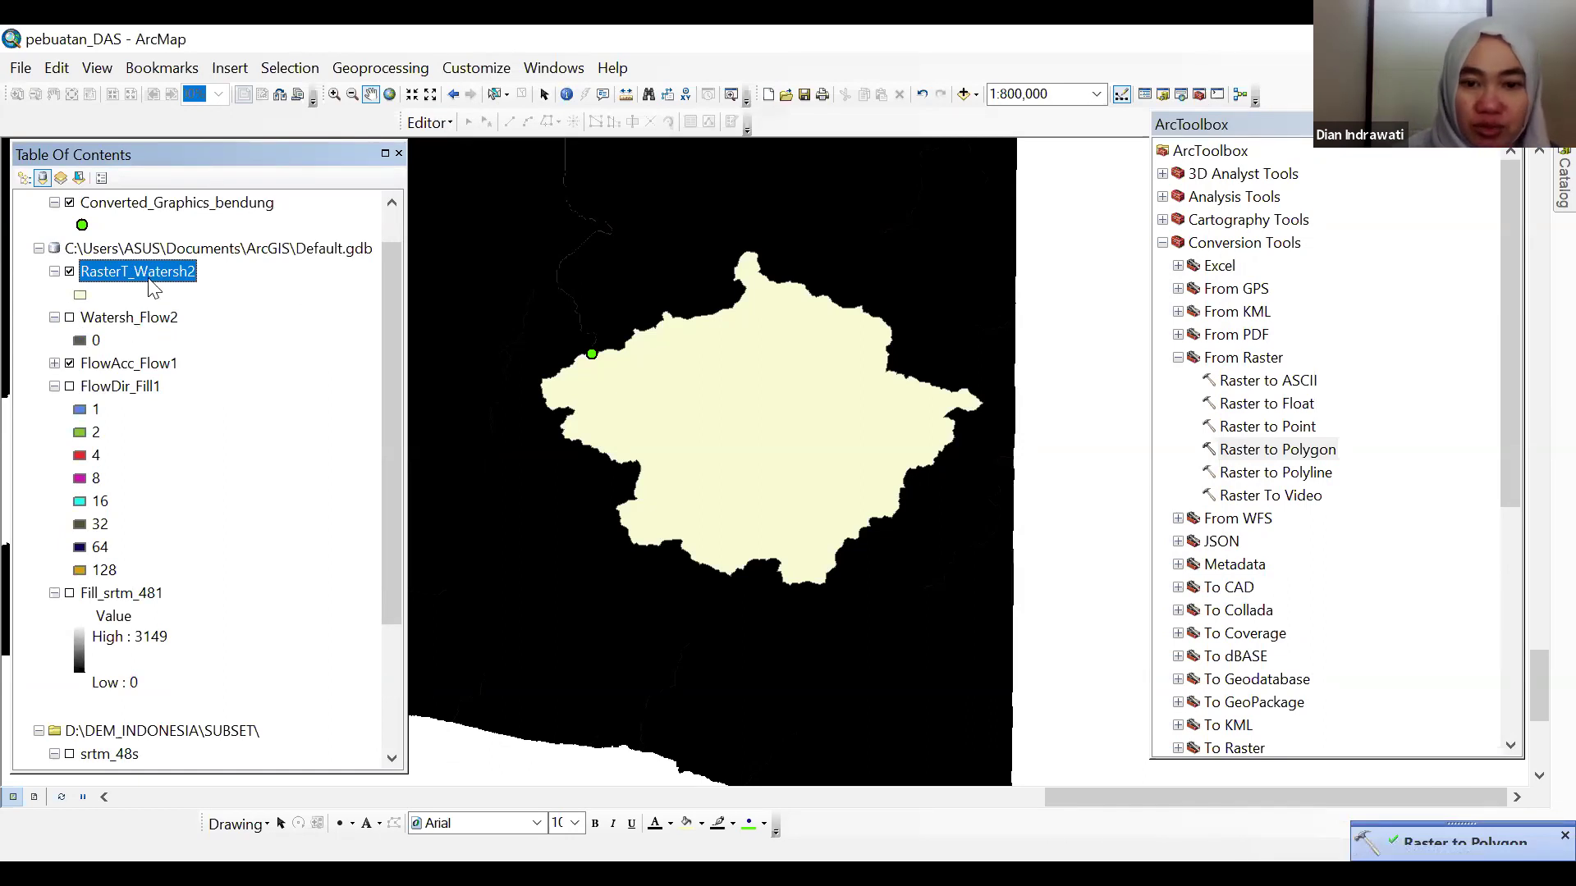
- Review the extent, data source and general information in the RasterT_Watersh2 layer's properties without changing anything
right_click(170, 280)
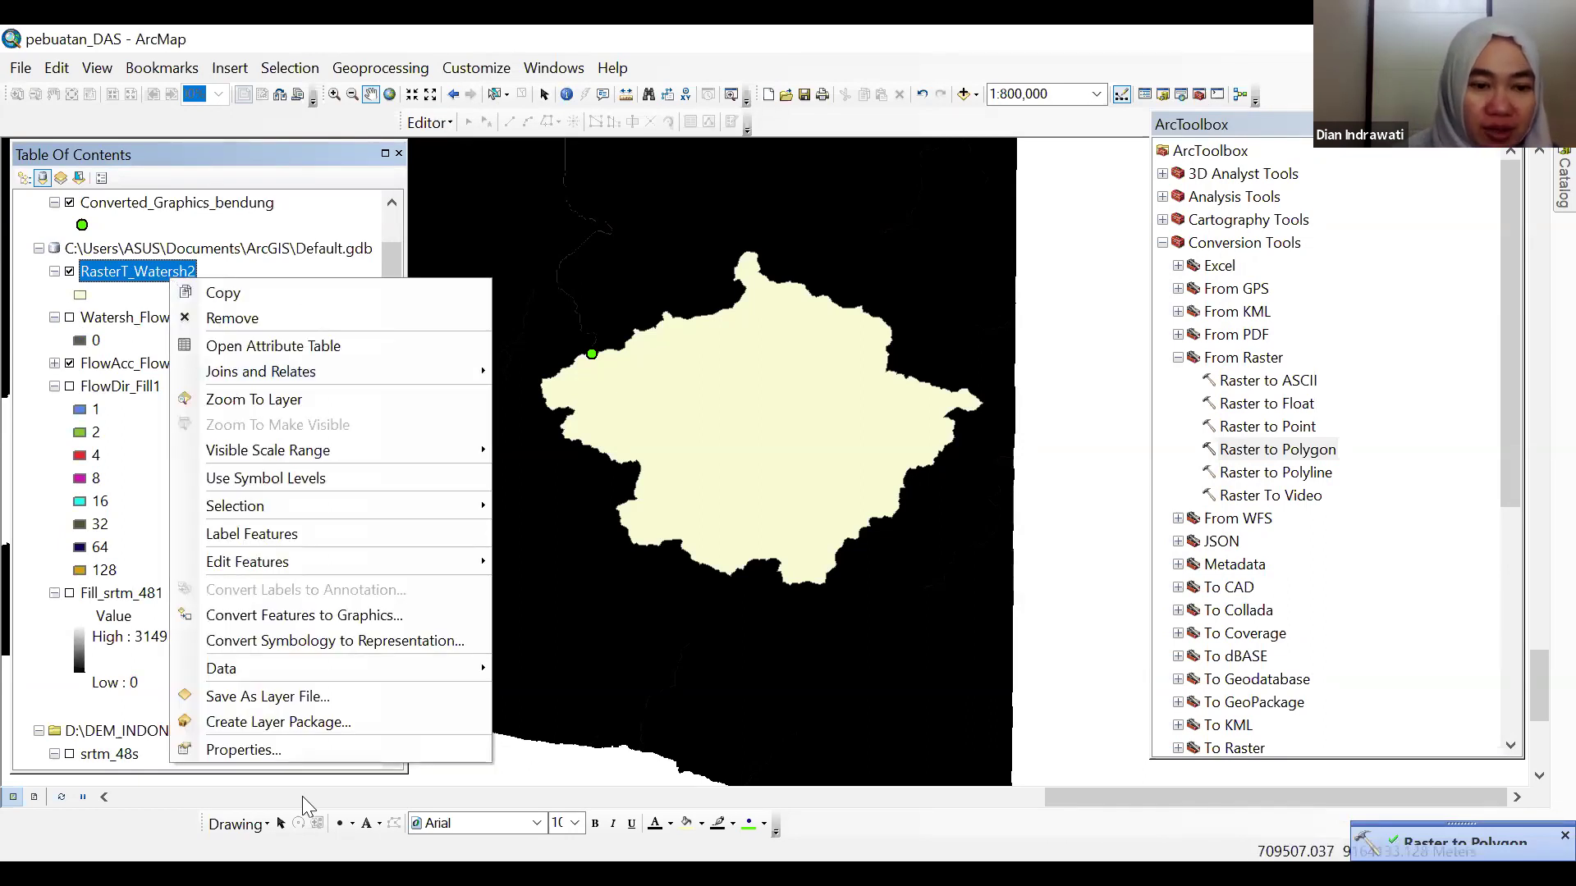
click(243, 749)
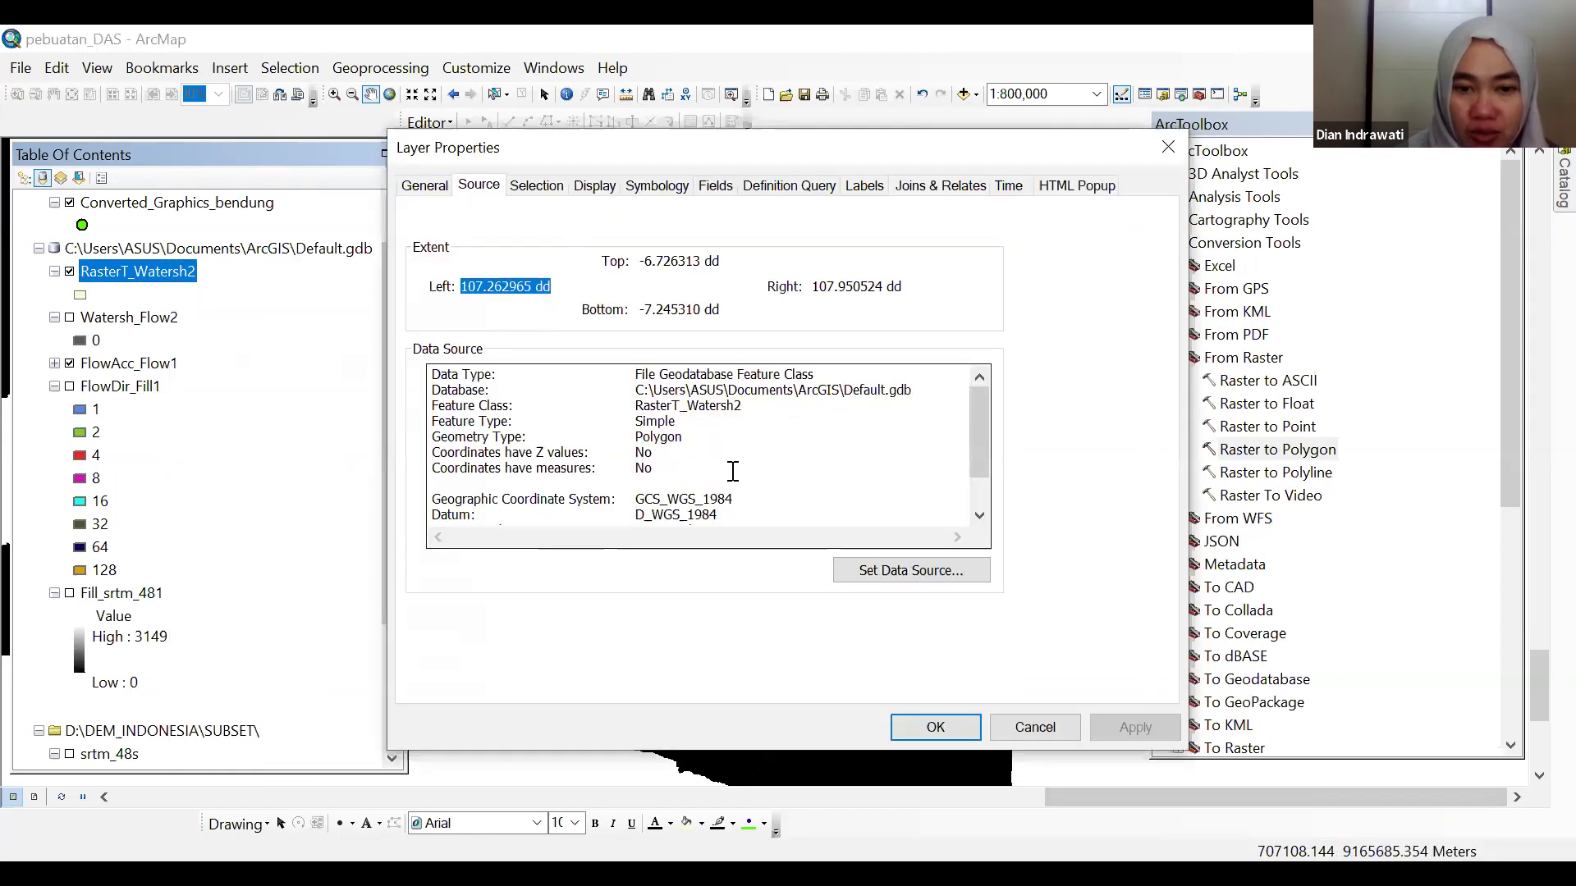
scroll(733, 472, down, 1)
scroll(733, 472, up, 1)
click(434, 190)
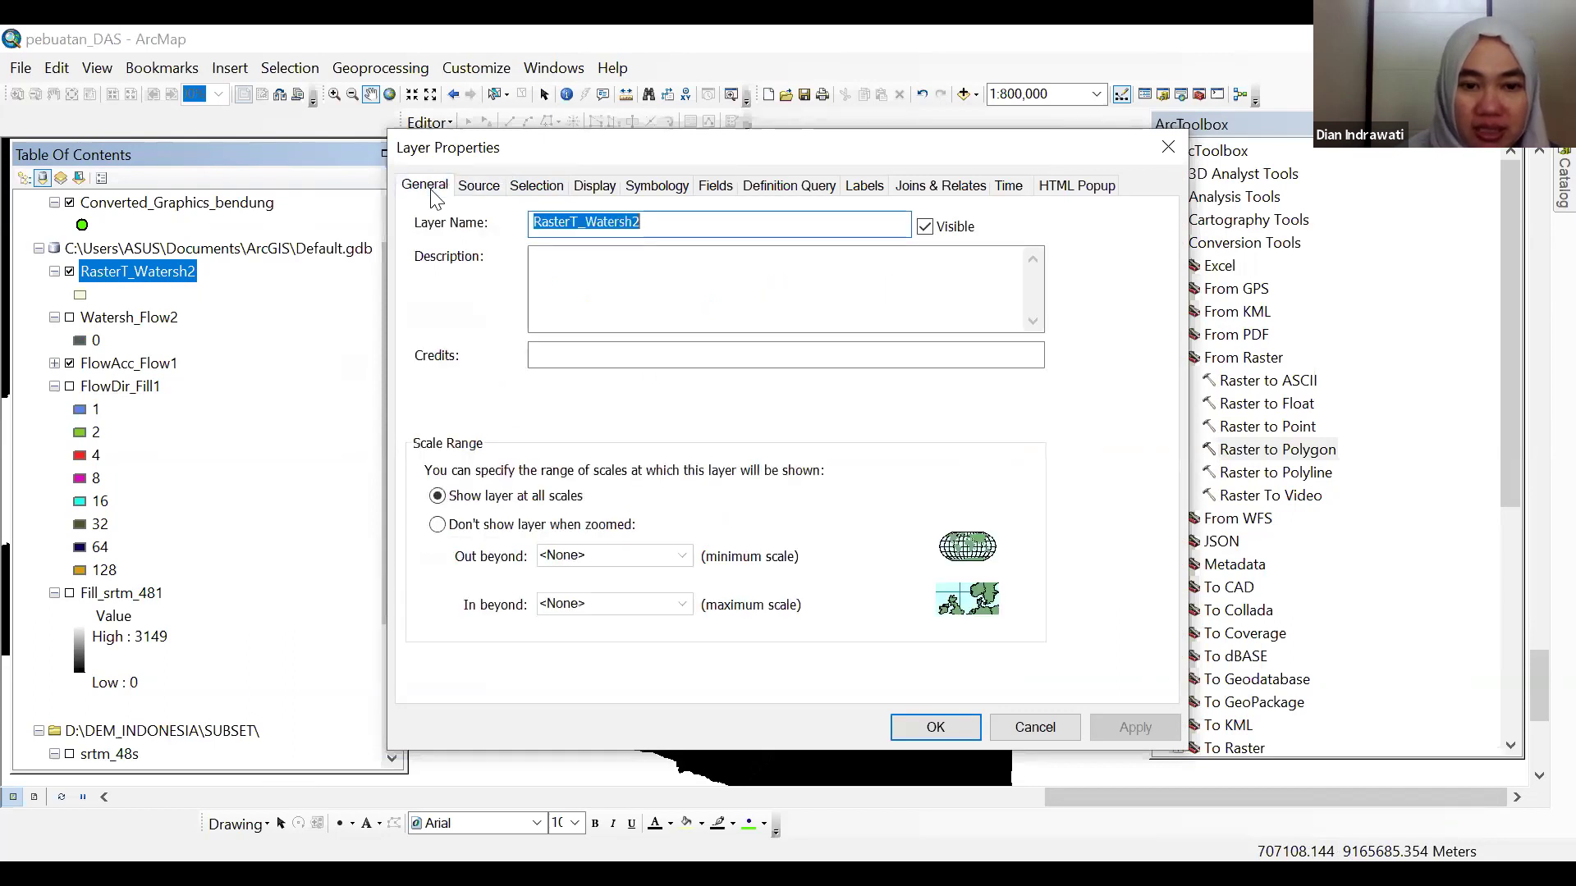
click(506, 185)
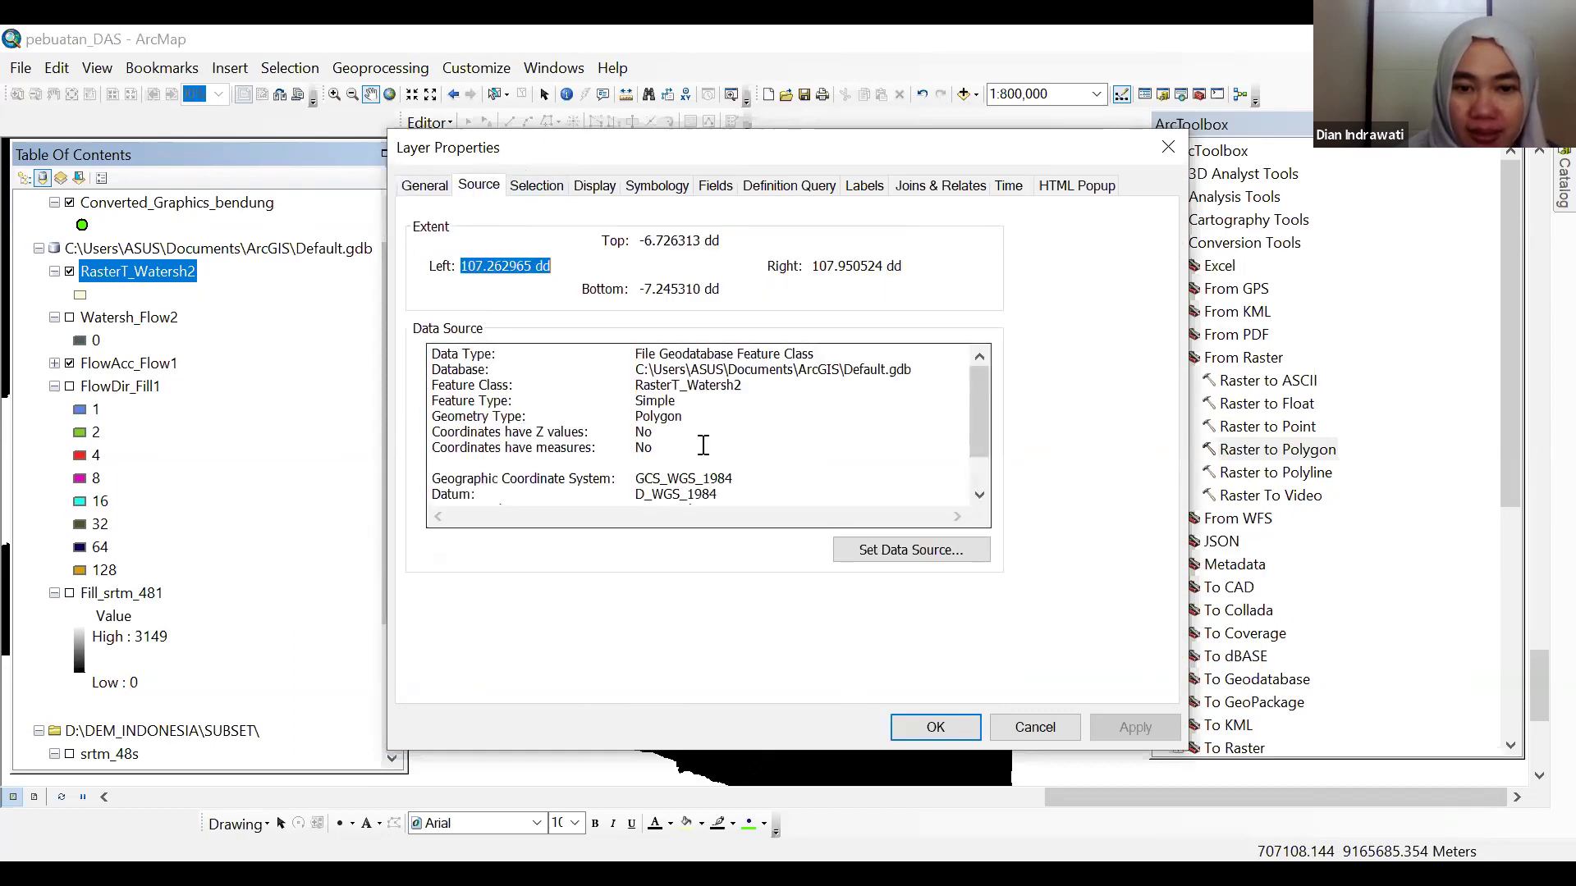
click(1034, 727)
- Add a Double field named Luas_Ha to the attribute table of the RasterT_Watersh2 polygon layer
right_click(116, 269)
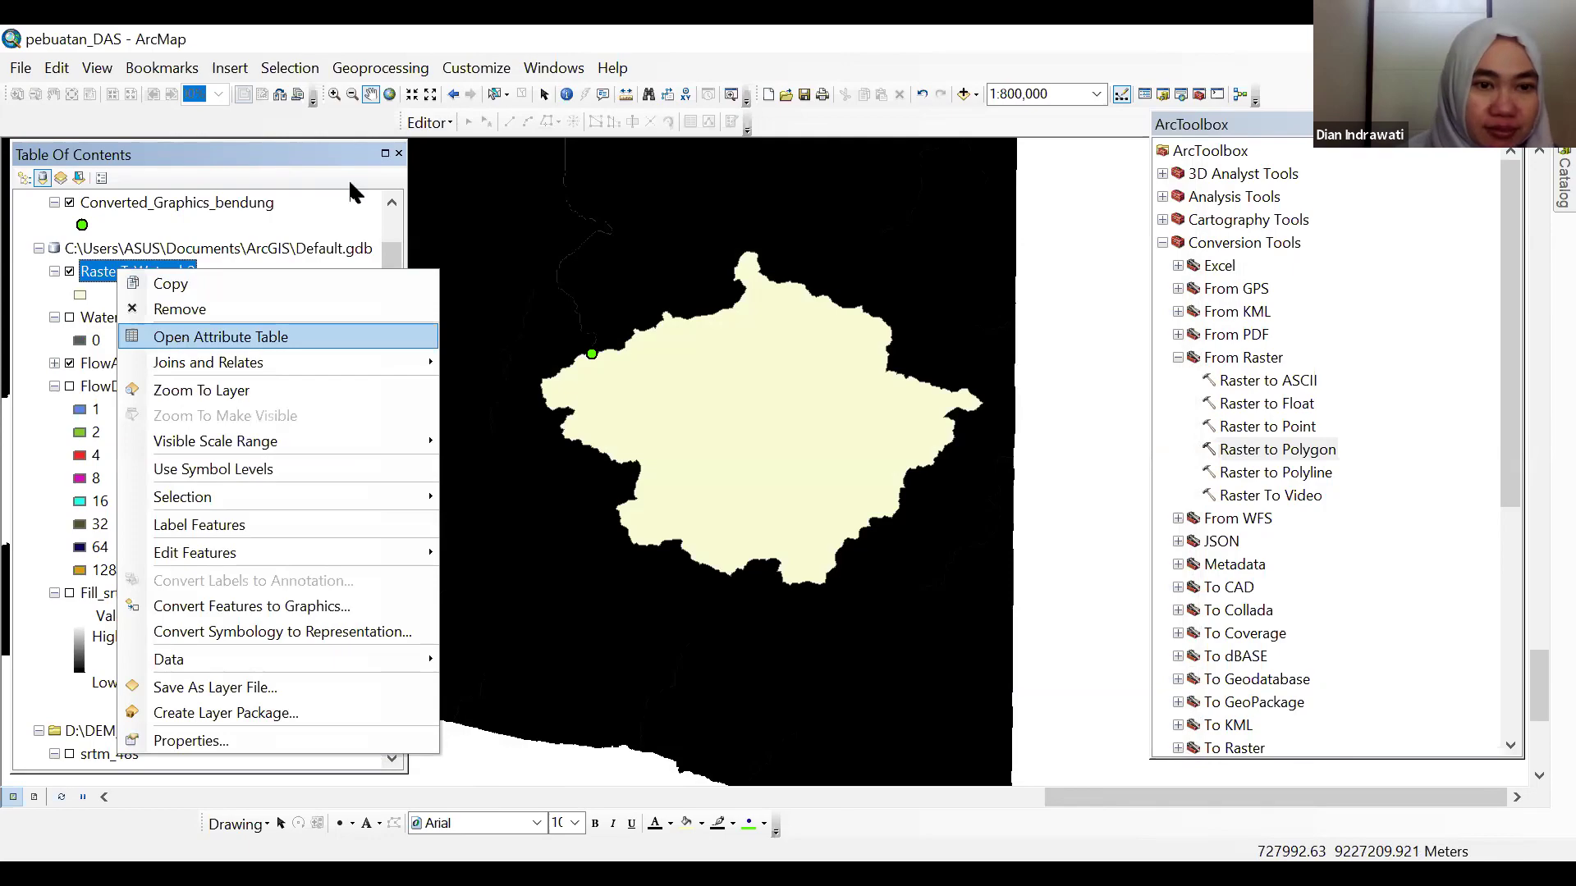
click(181, 338)
click(379, 156)
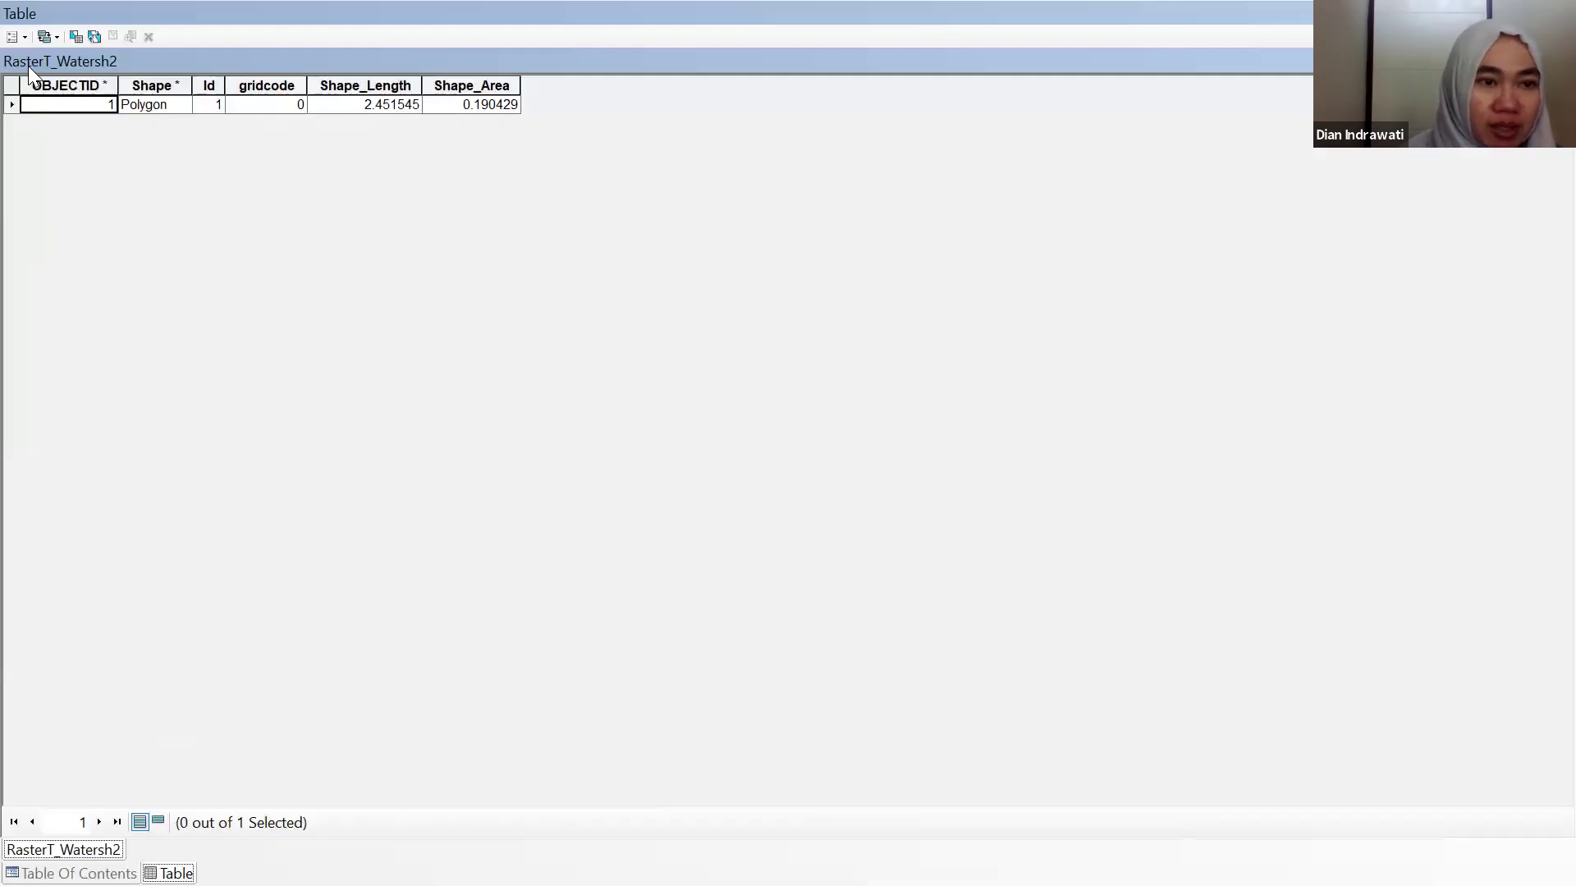
click(25, 44)
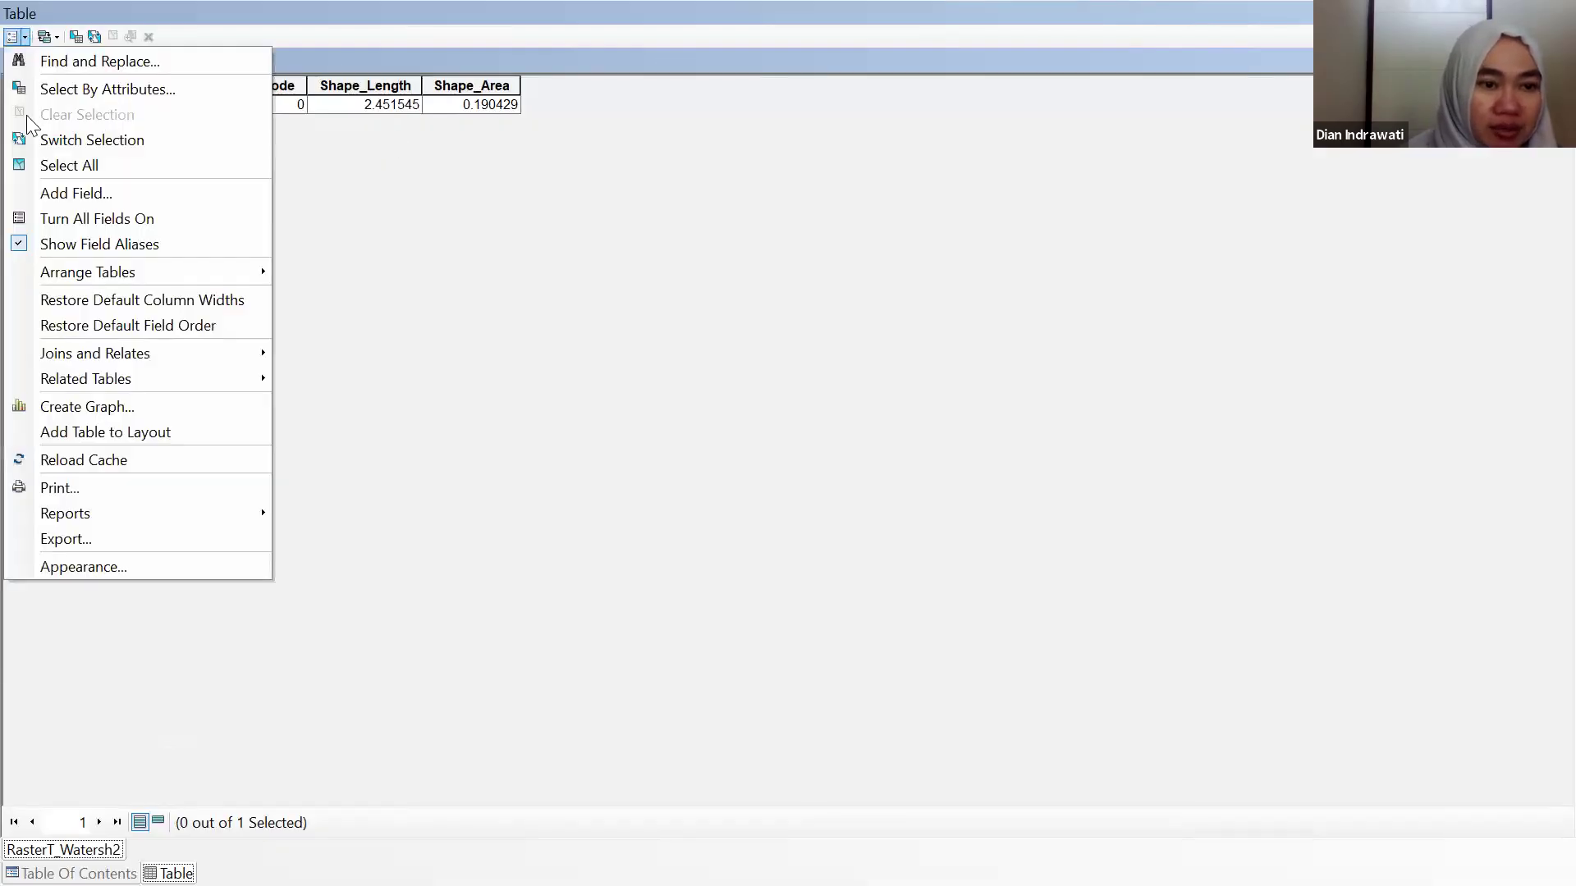
click(118, 196)
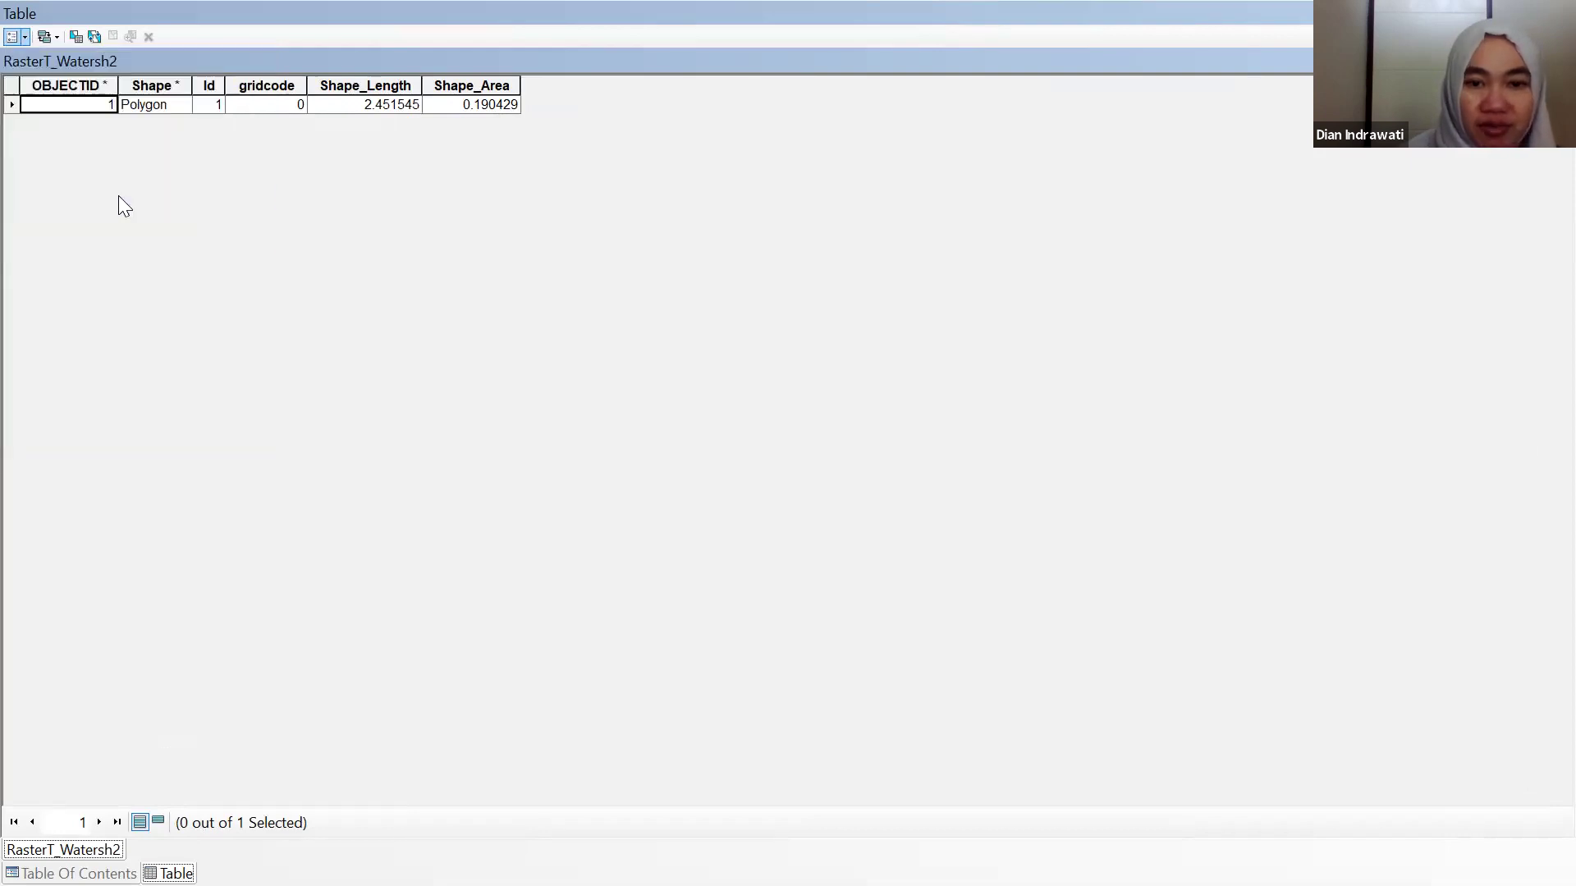
text(Luas)
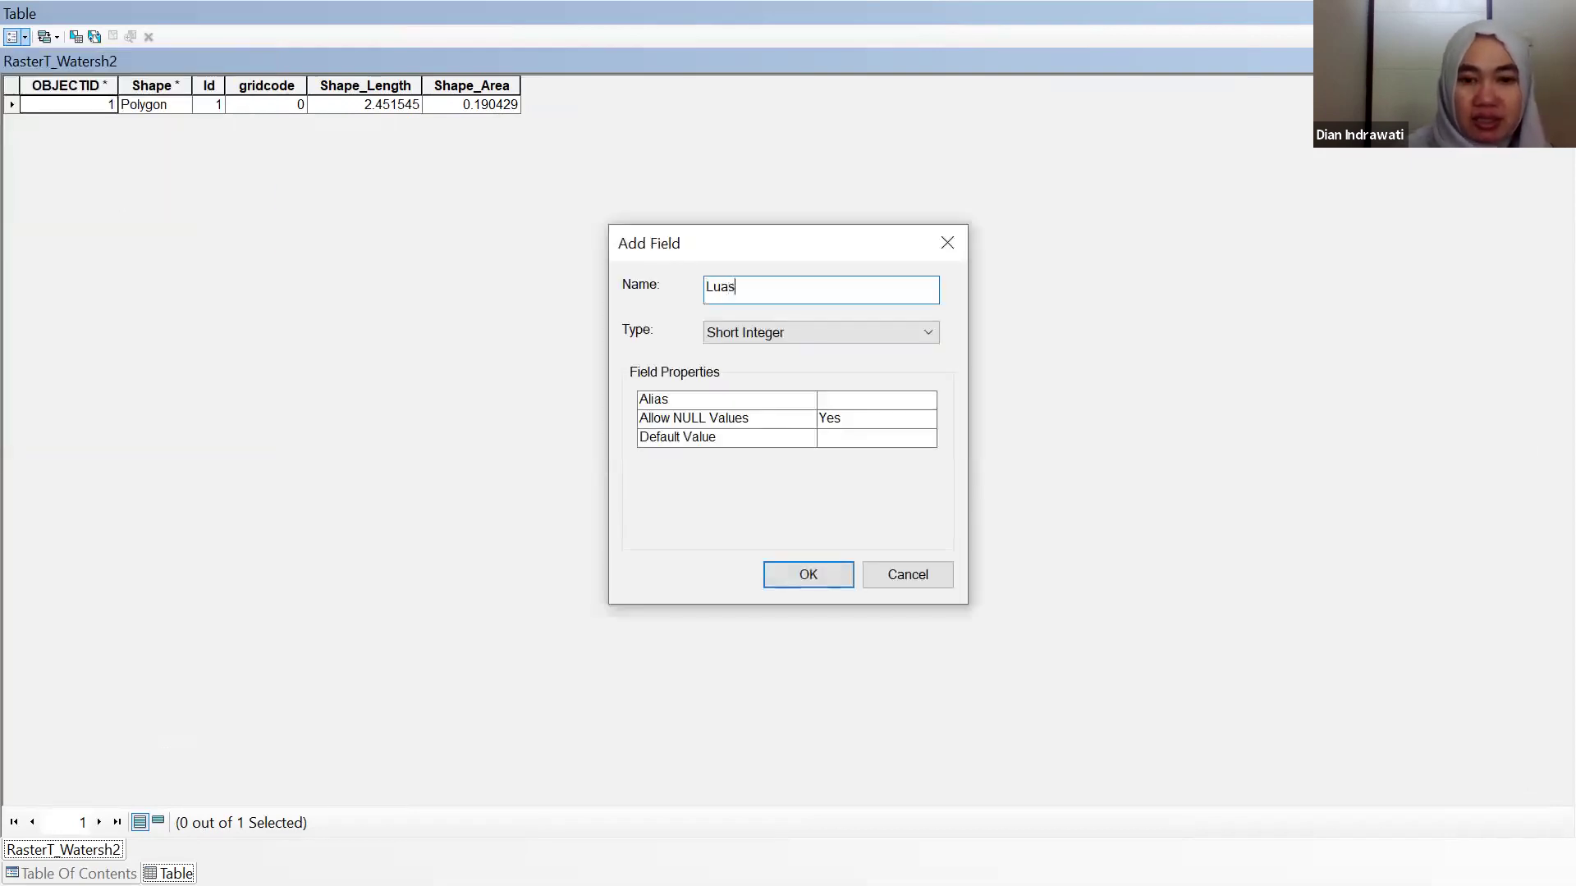
text(_)
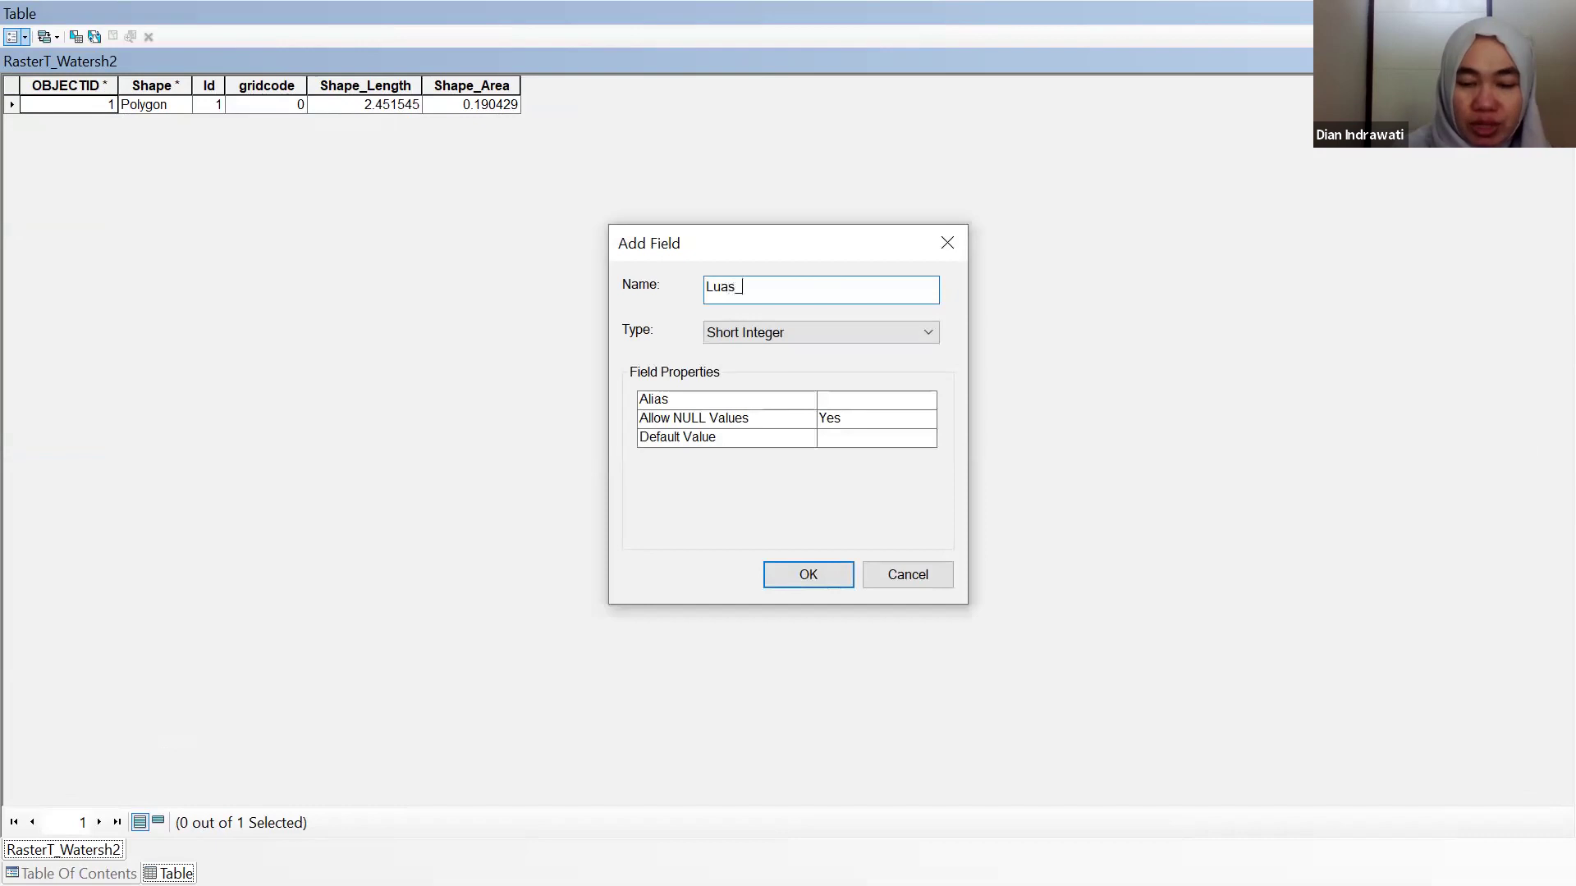
text(Ha)
click(855, 337)
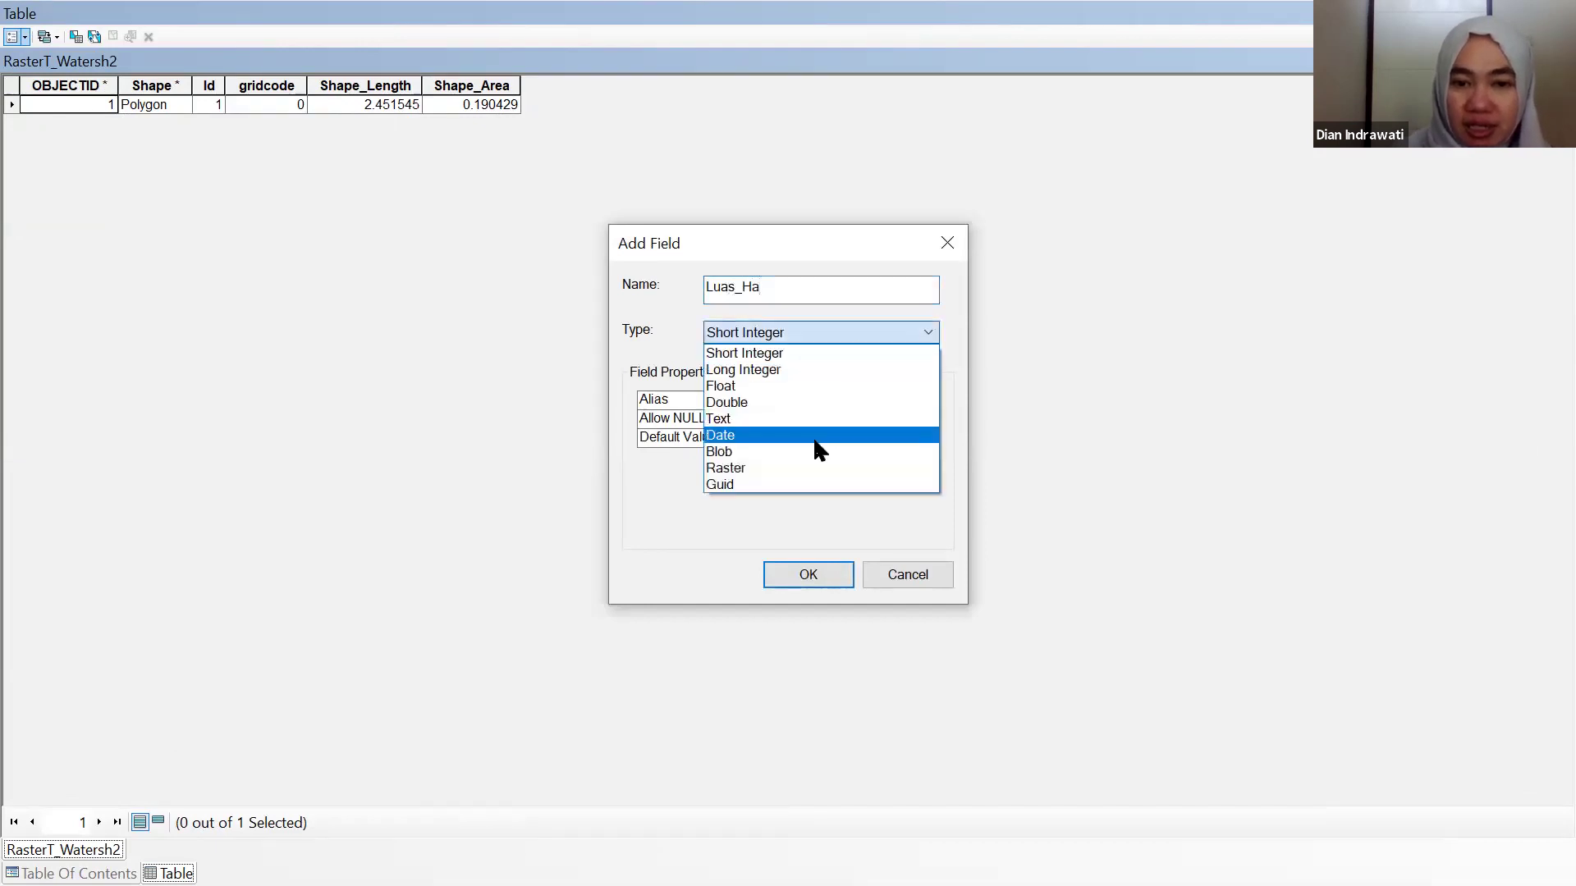
click(824, 408)
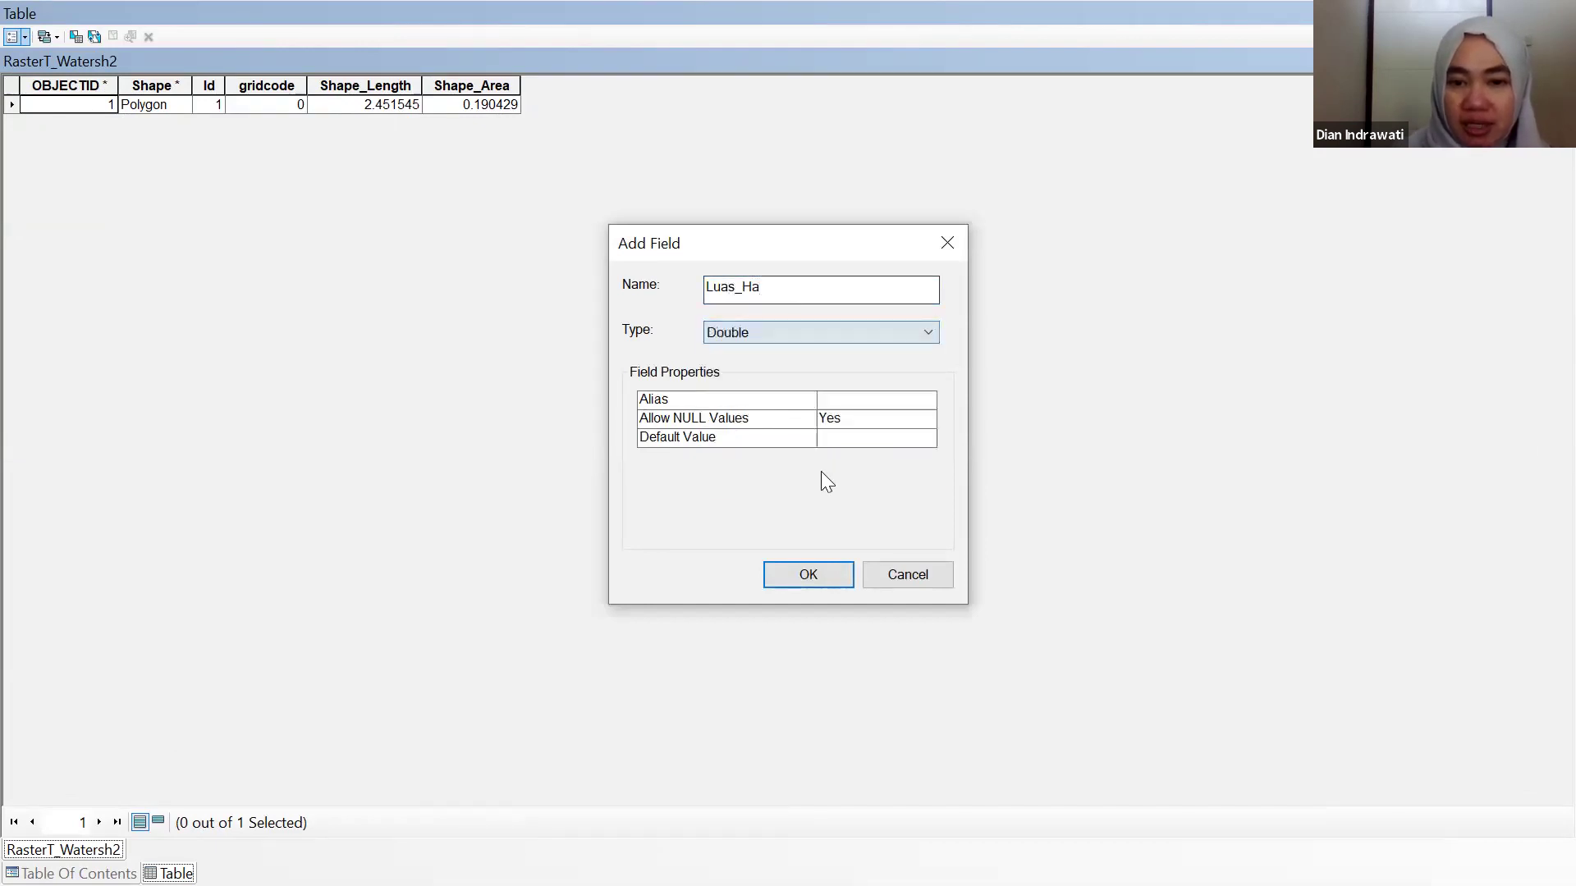
click(808, 574)
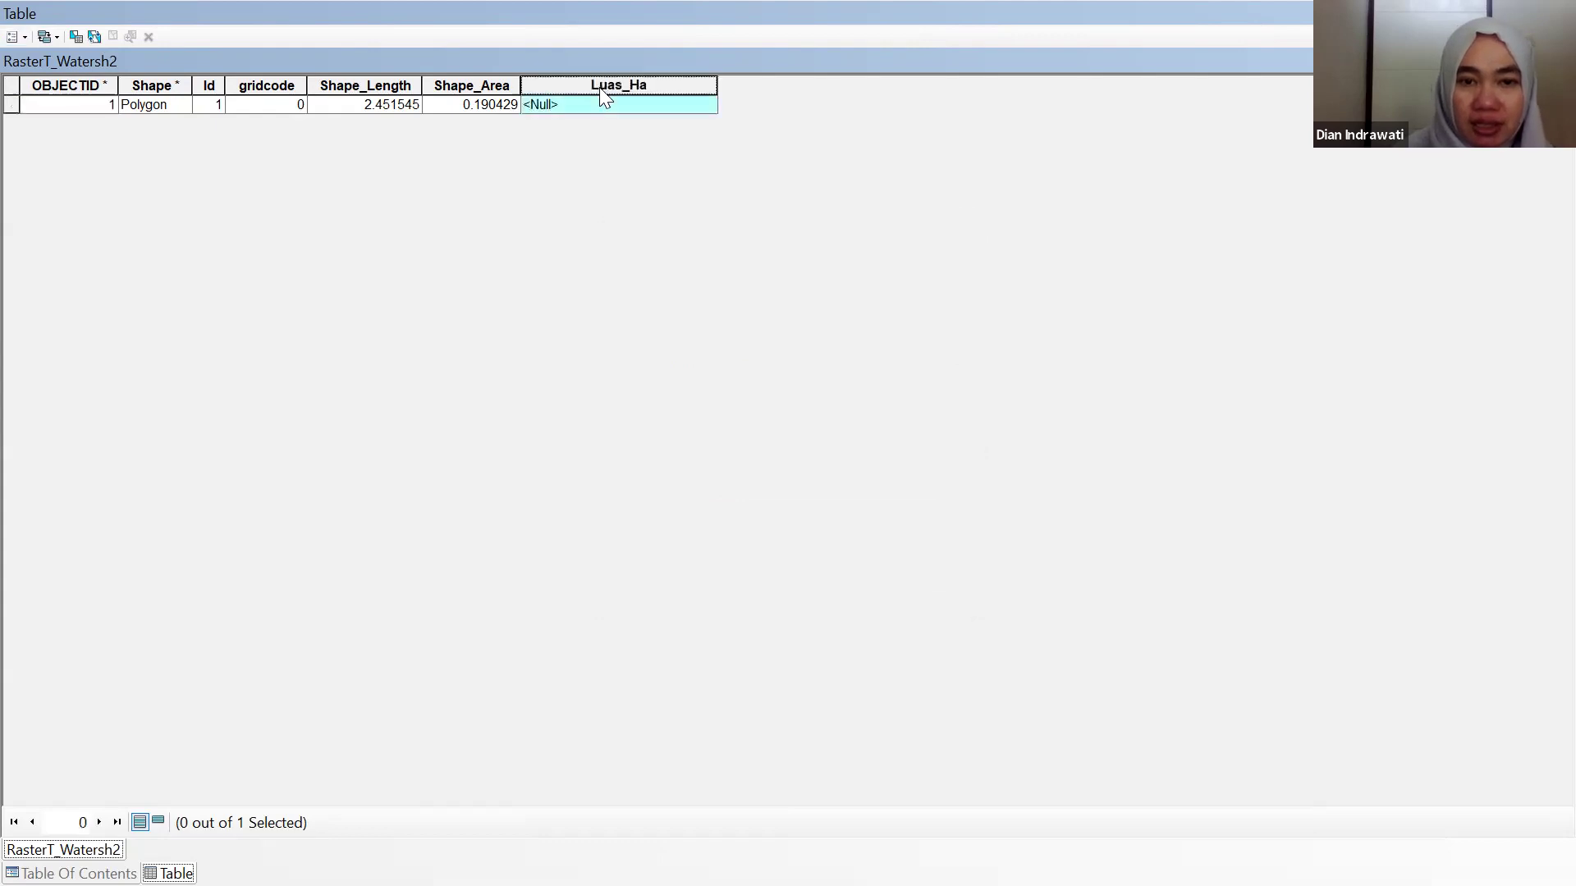
- Calculate the polygon's area in hectares into the Luas_Ha field, using the data frame's WGS 1984 UTM Zone 48S coordinate system
right_click(599, 87)
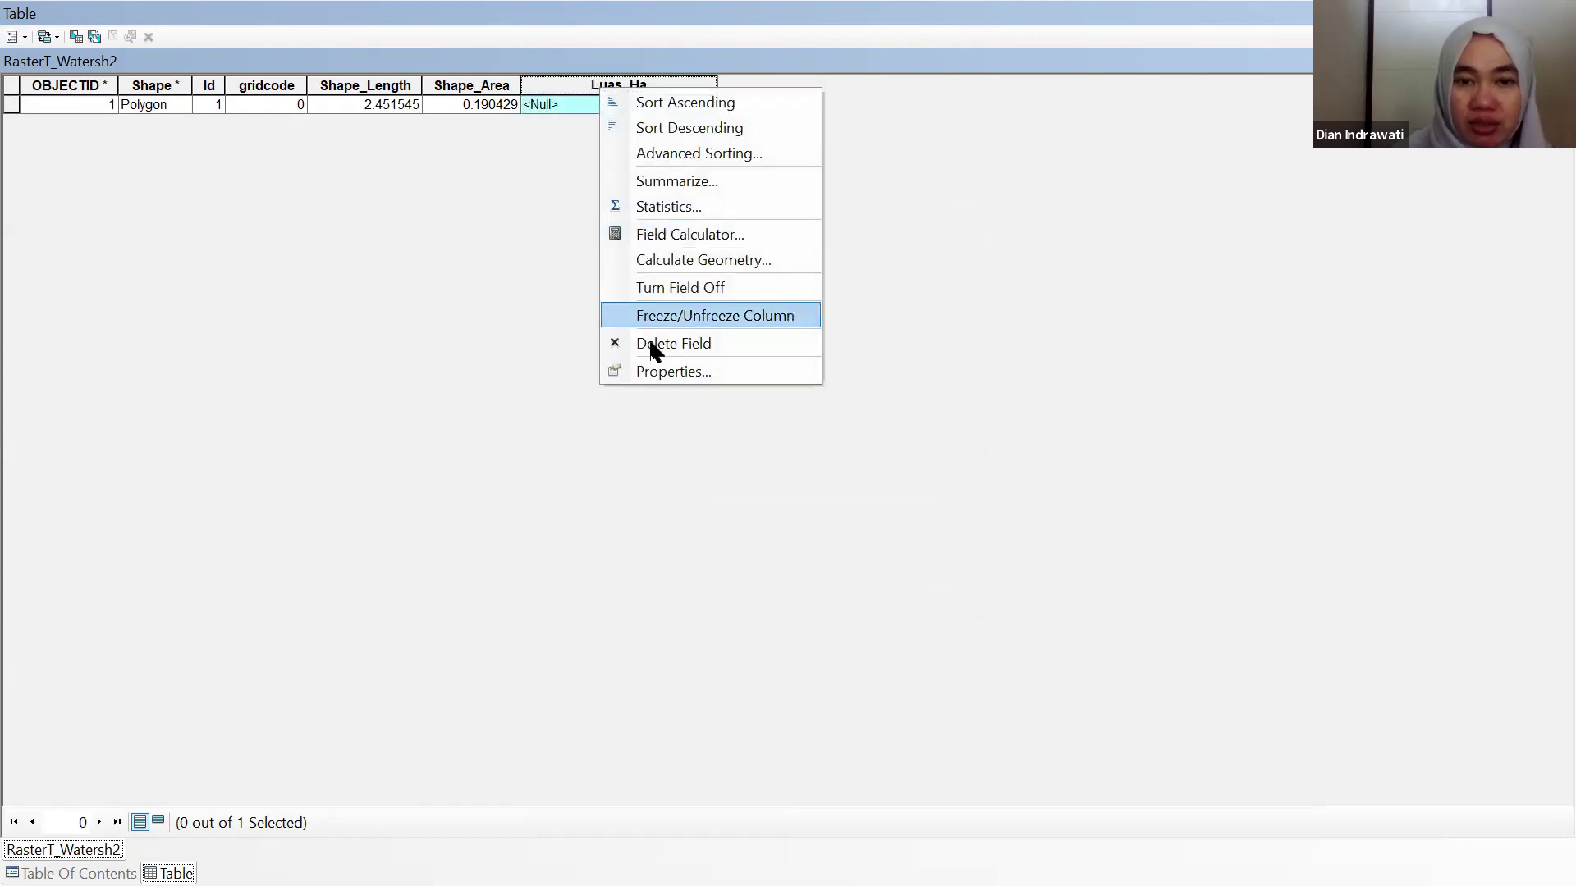
click(683, 259)
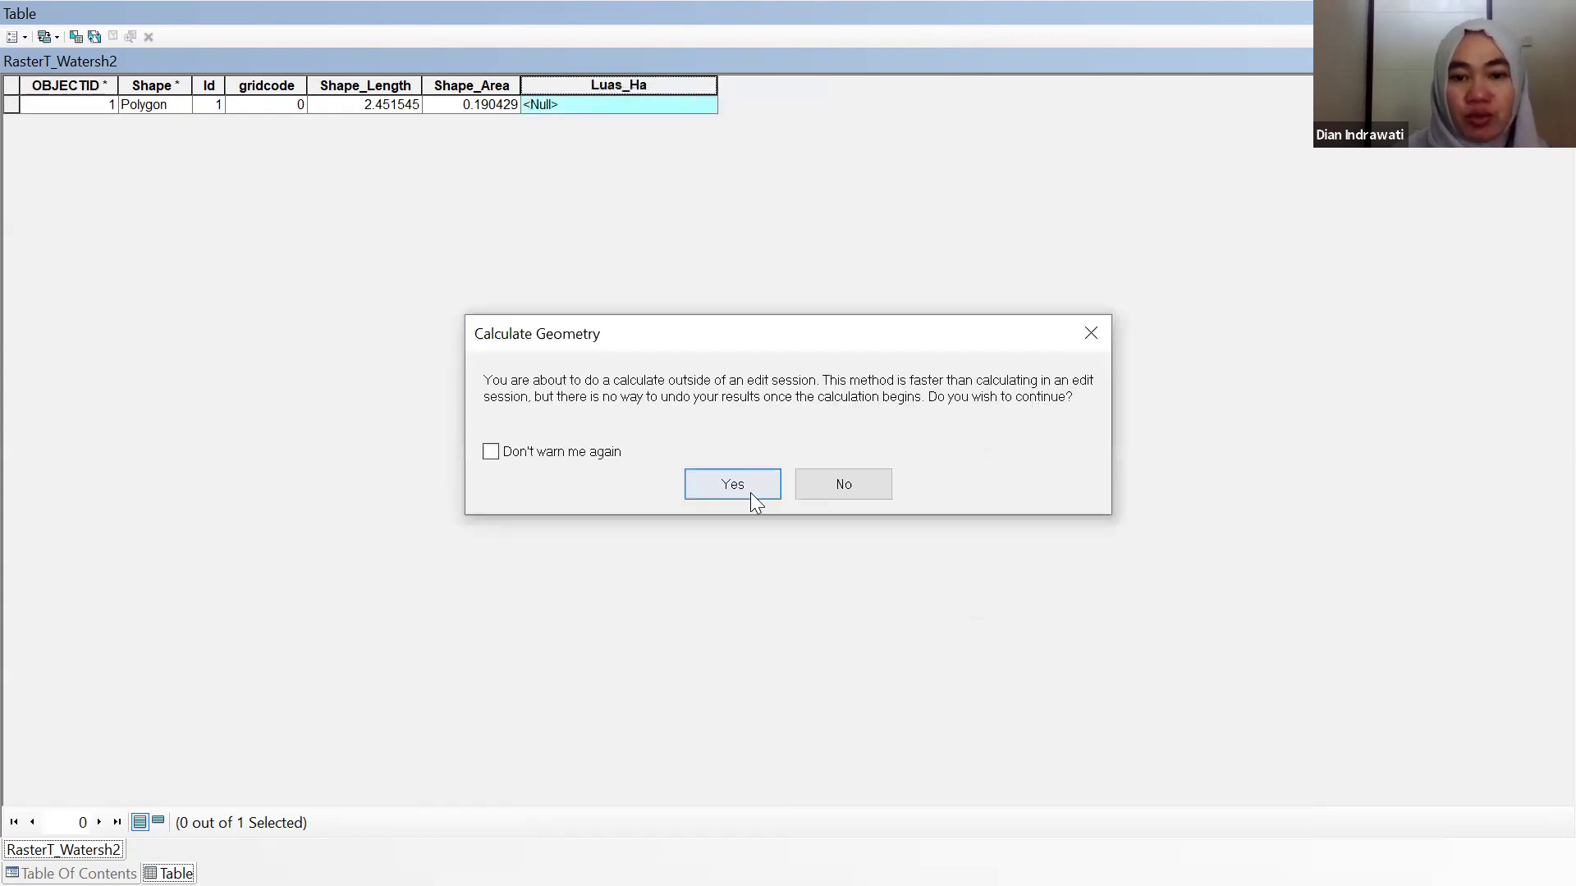
click(750, 492)
click(806, 488)
click(804, 532)
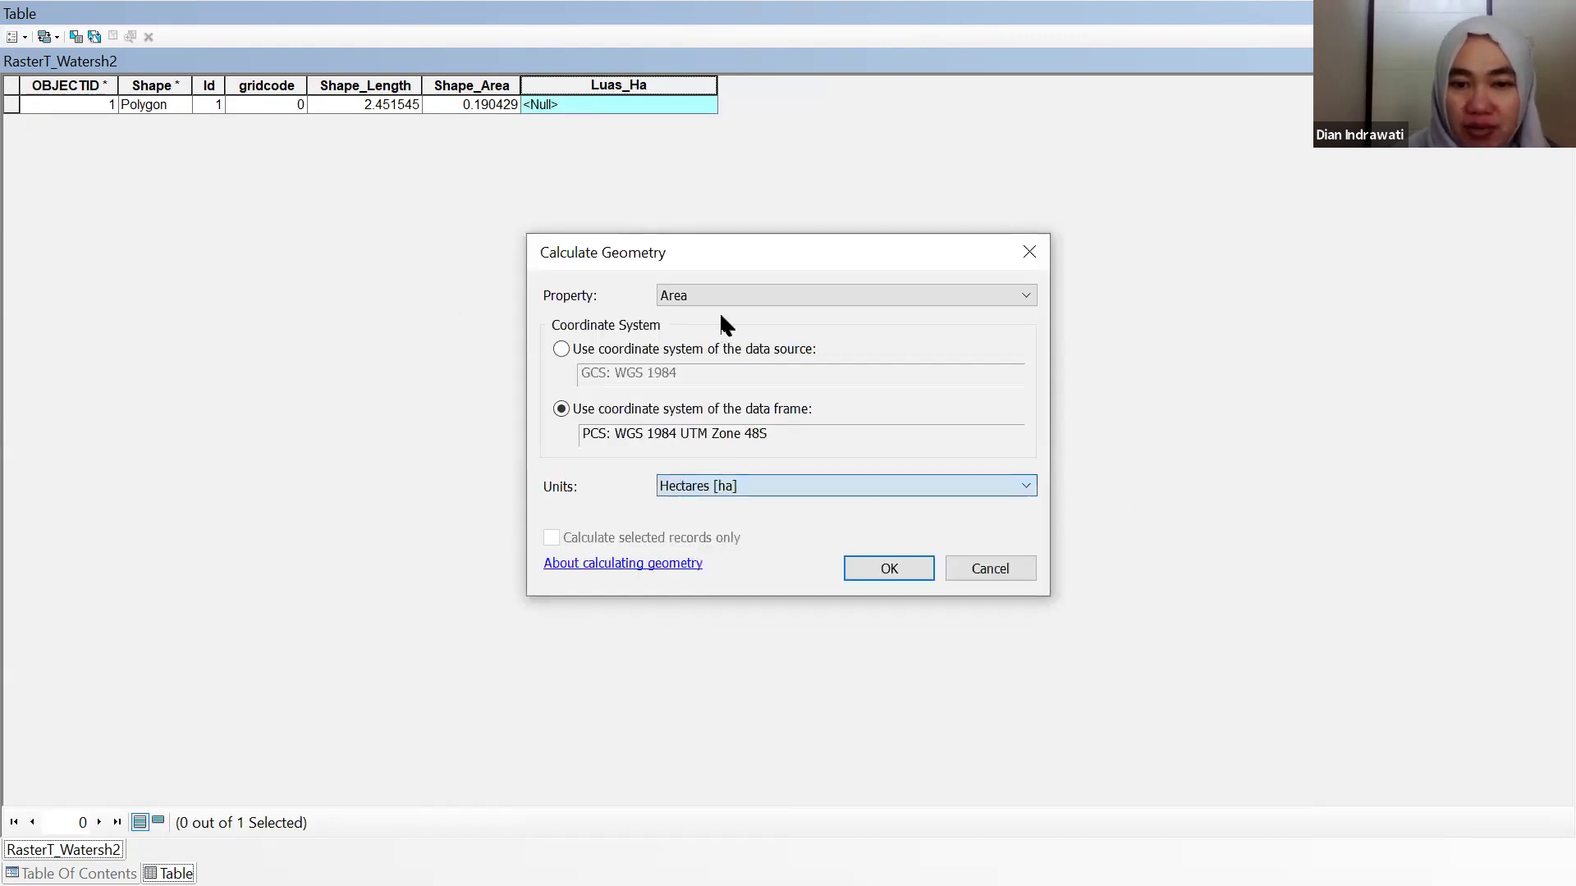
click(875, 573)
click(742, 488)
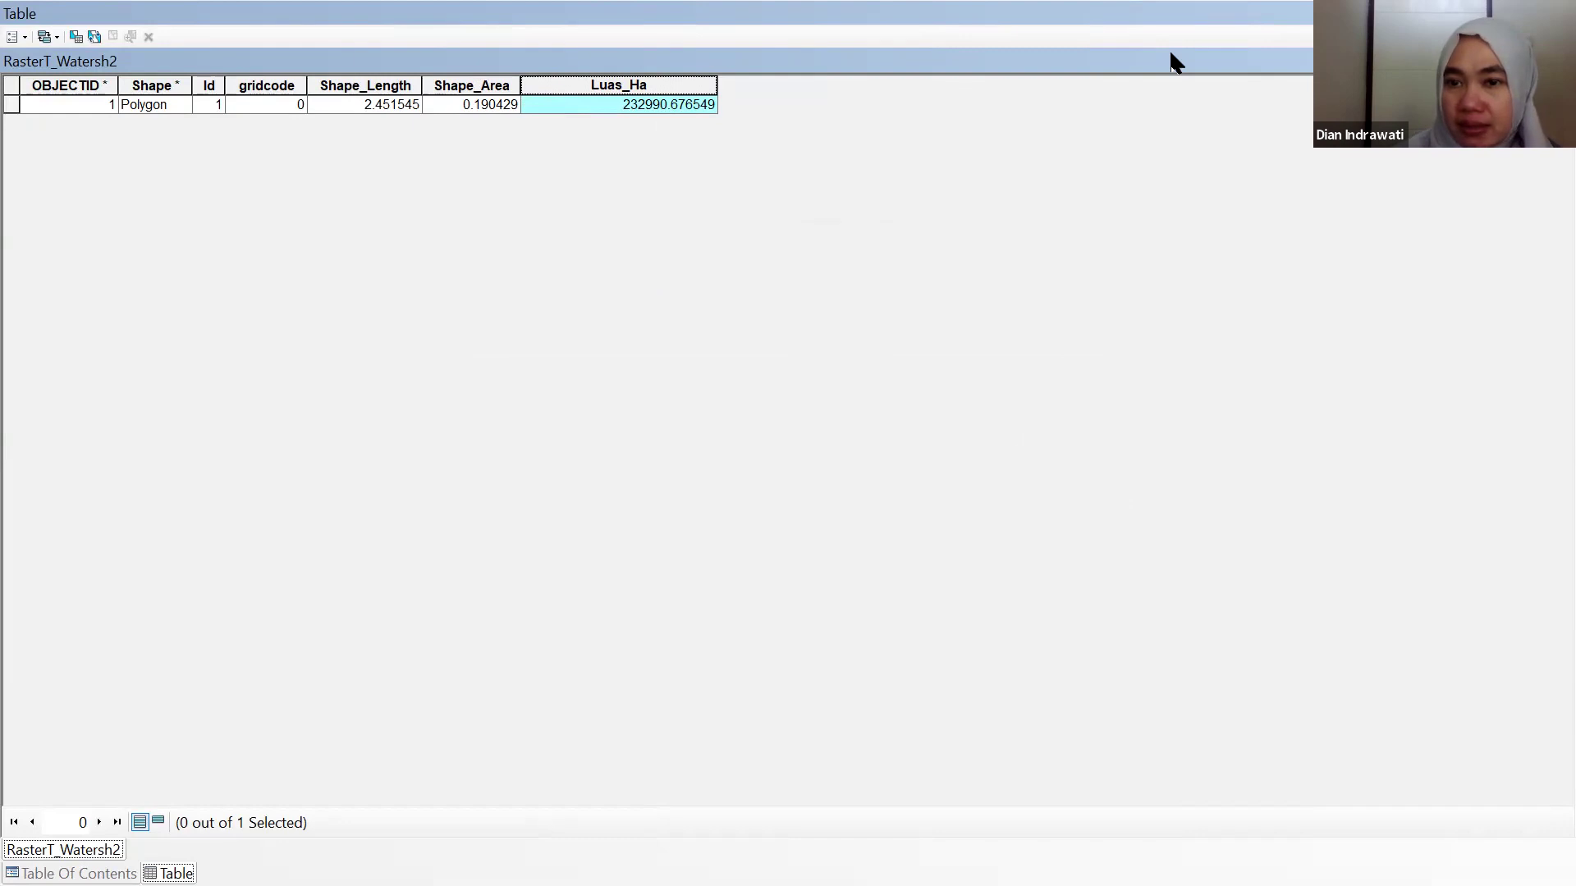
- Leave the attribute table, clear the extra windows off the map, and reopen the Table Of Contents beside the watershed polygon
click(79, 873)
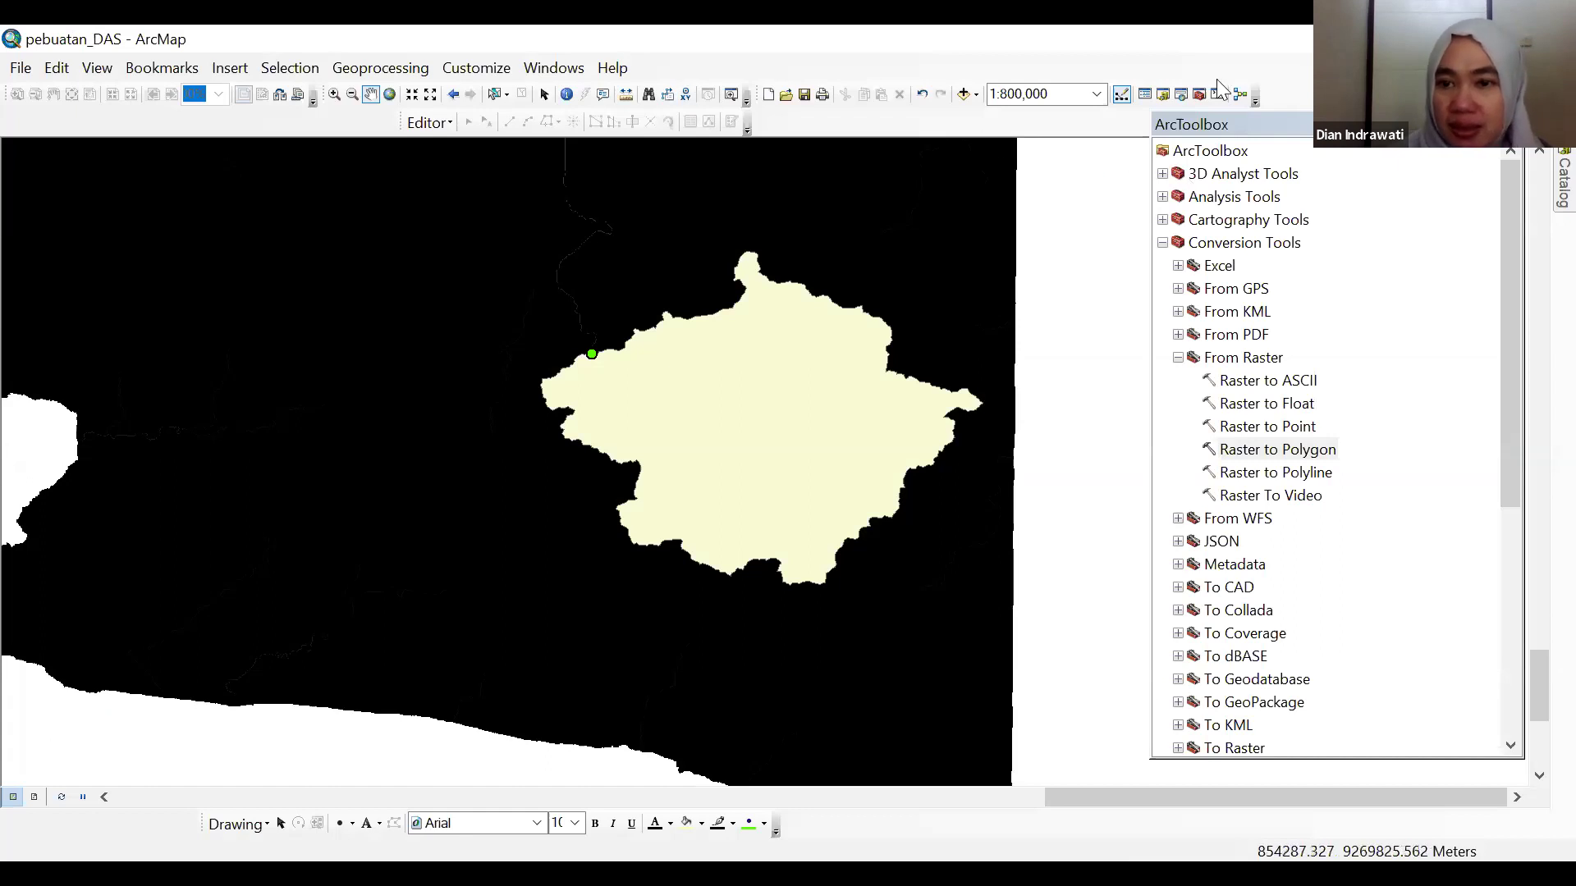
click(1144, 95)
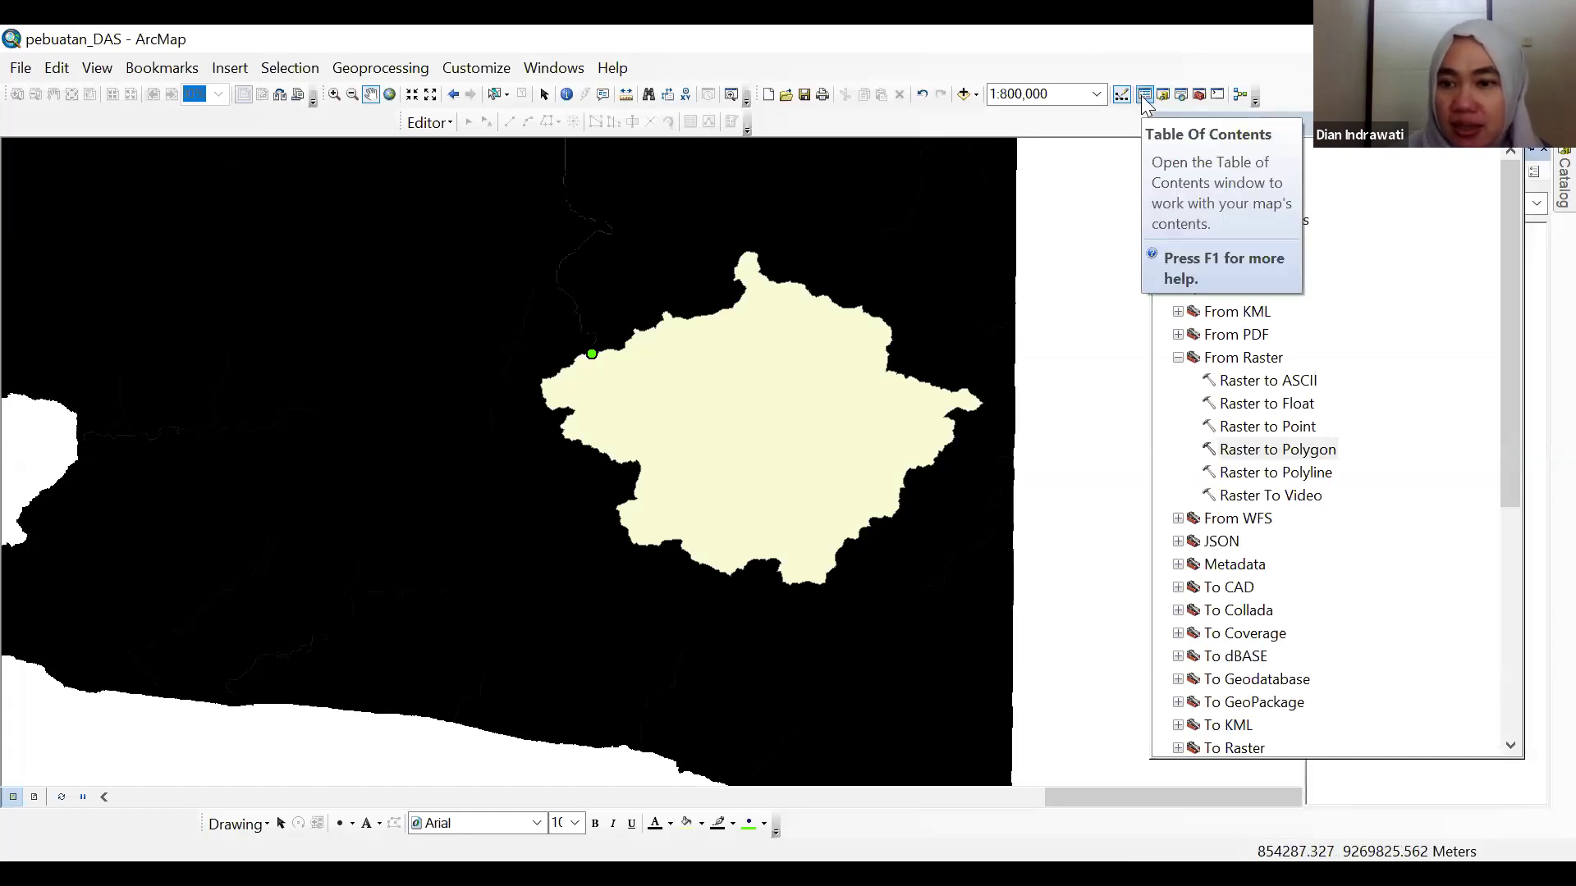
click(1539, 233)
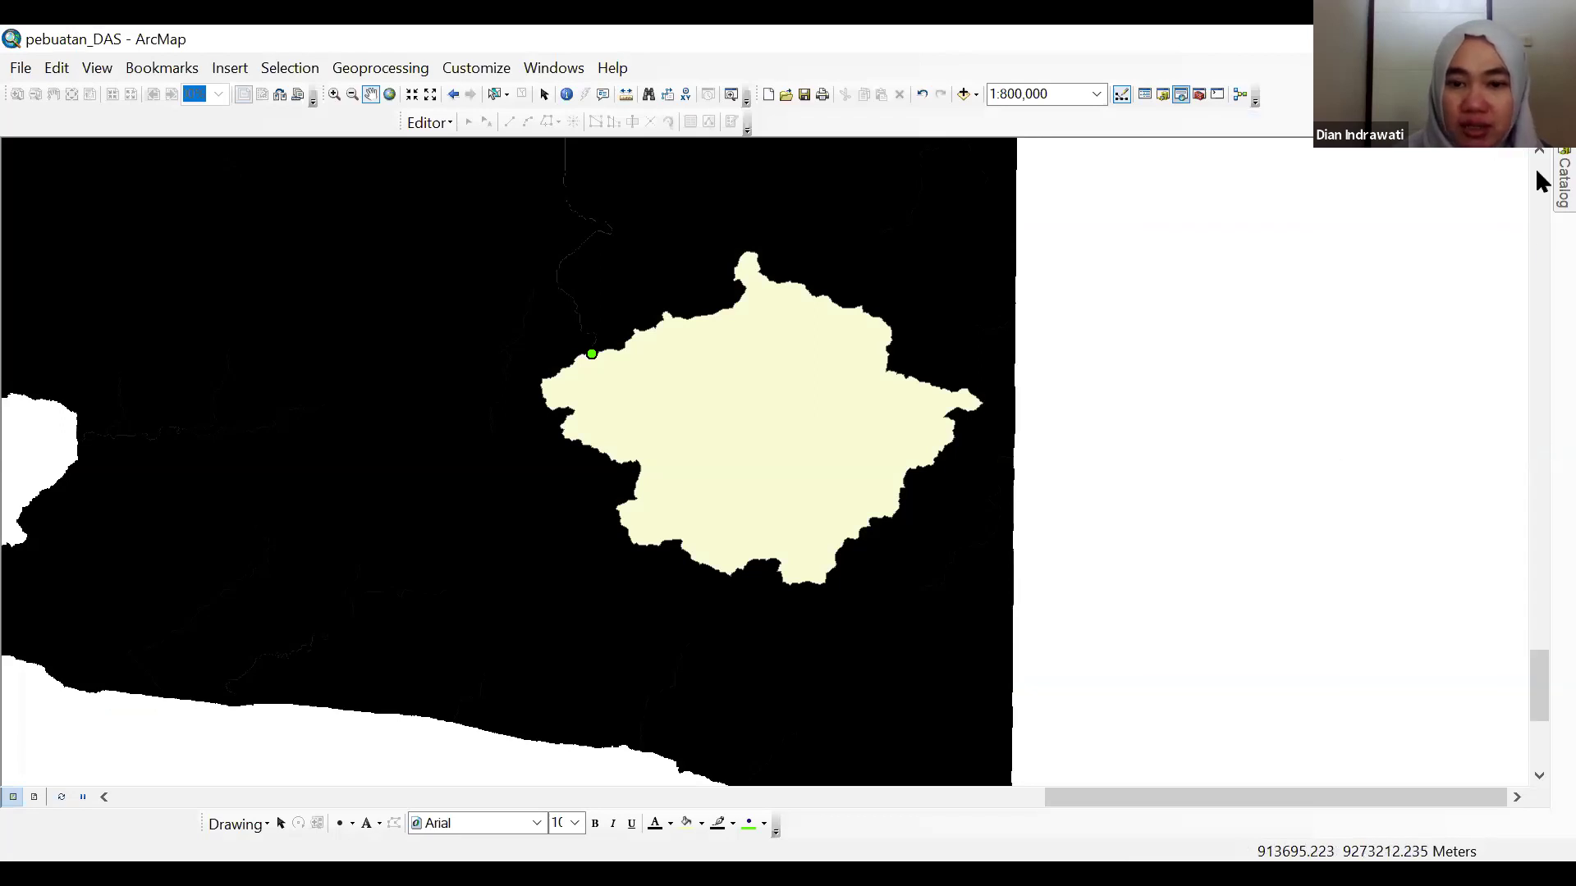
drag(787, 605, 988, 630)
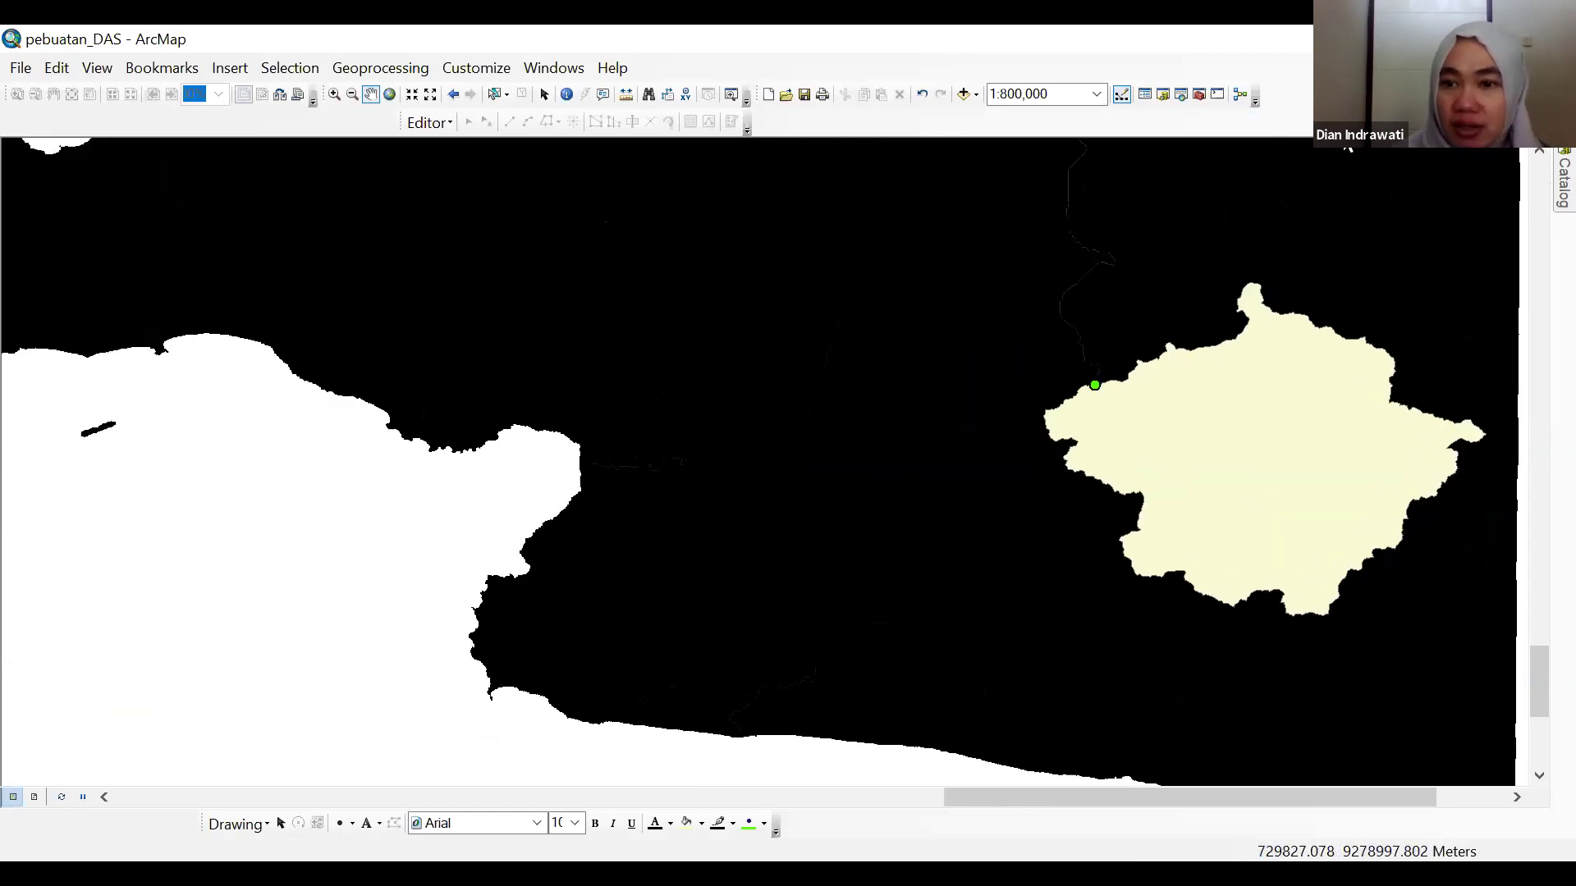
click(1145, 94)
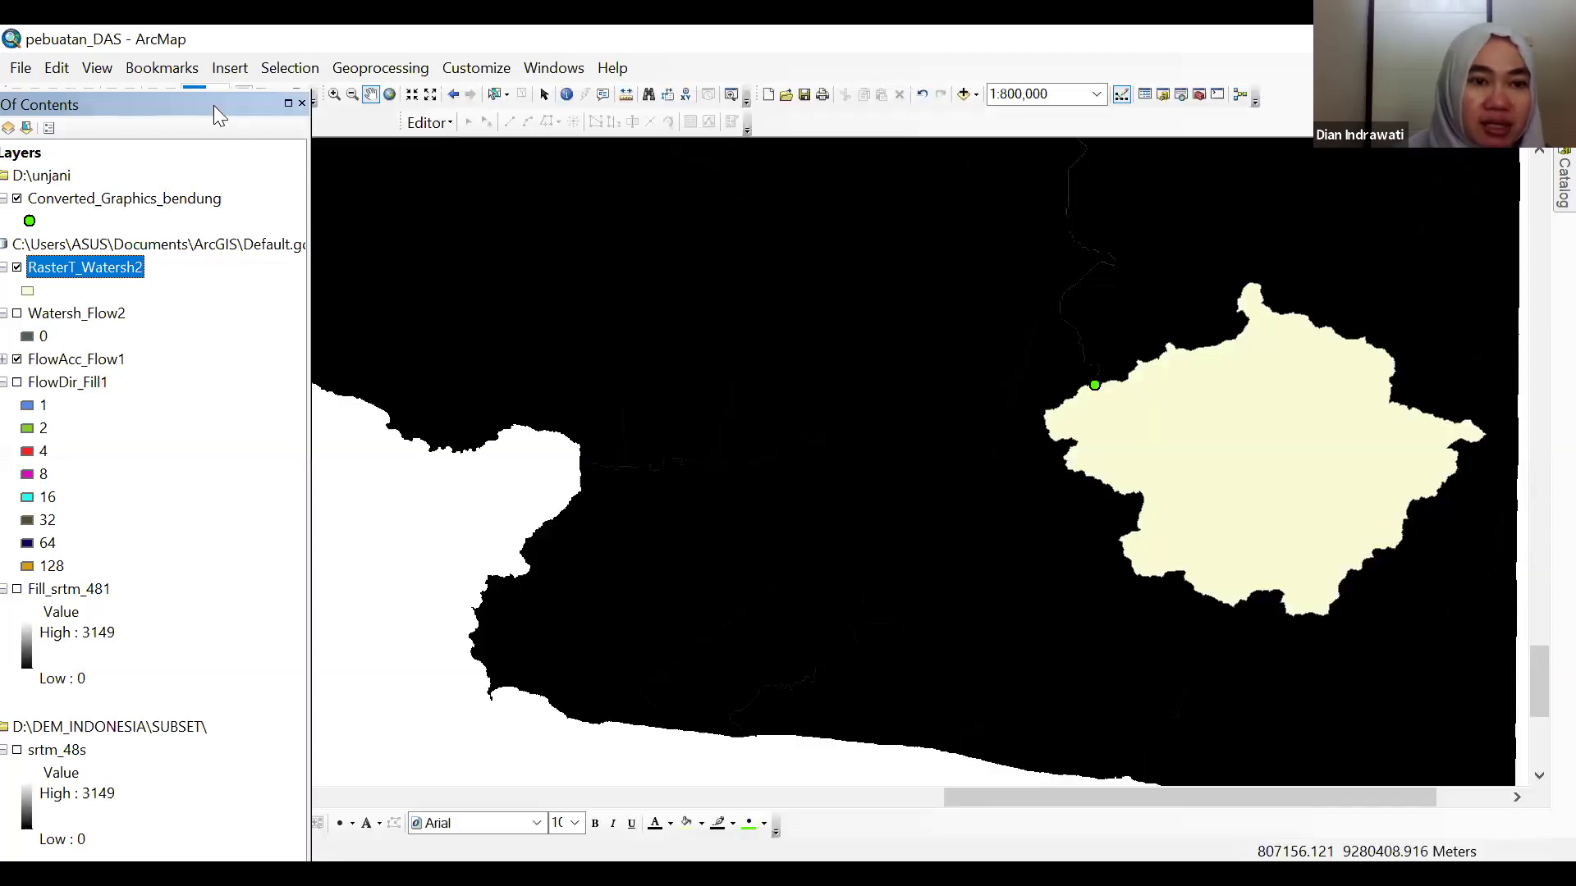
drag(319, 40, 268, 41)
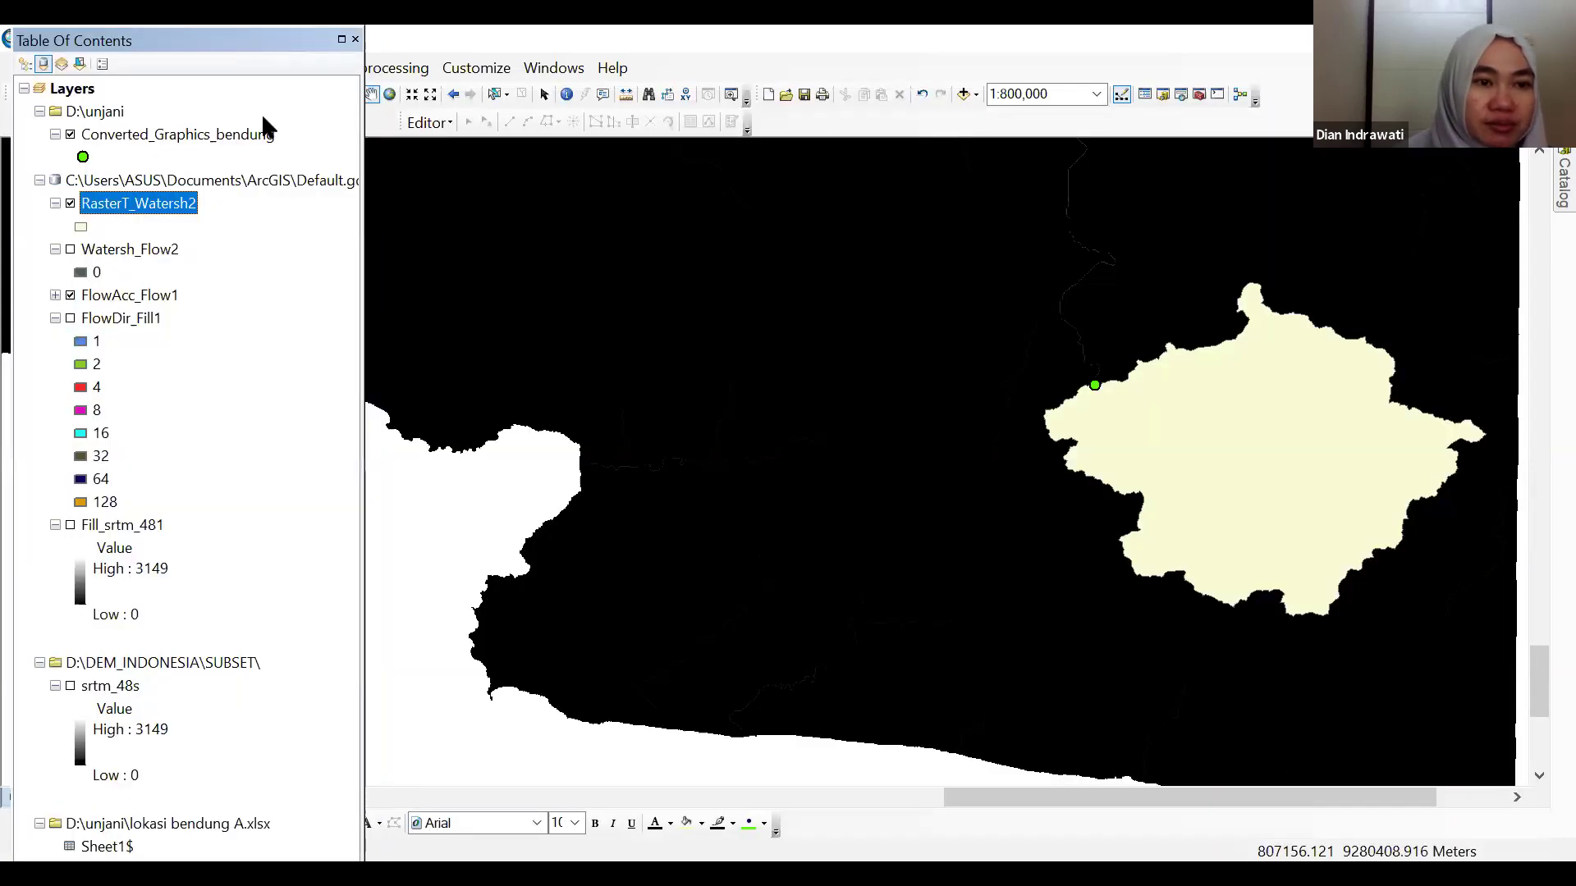
- List the layers by drawing order and turn off the FlowAcc_Flow1 layer
click(25, 64)
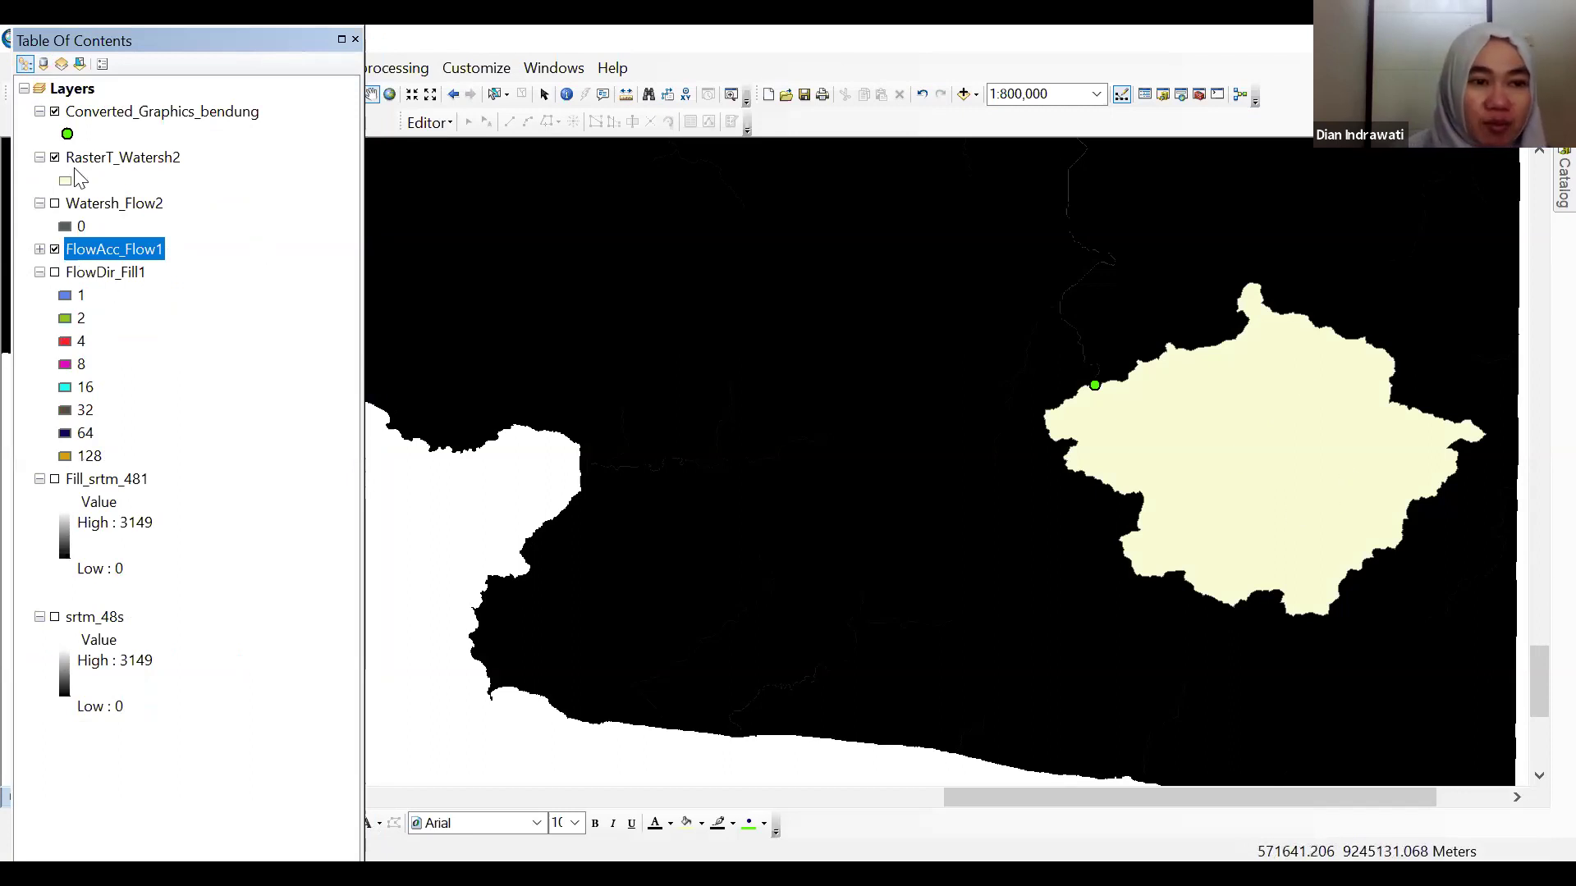
click(55, 249)
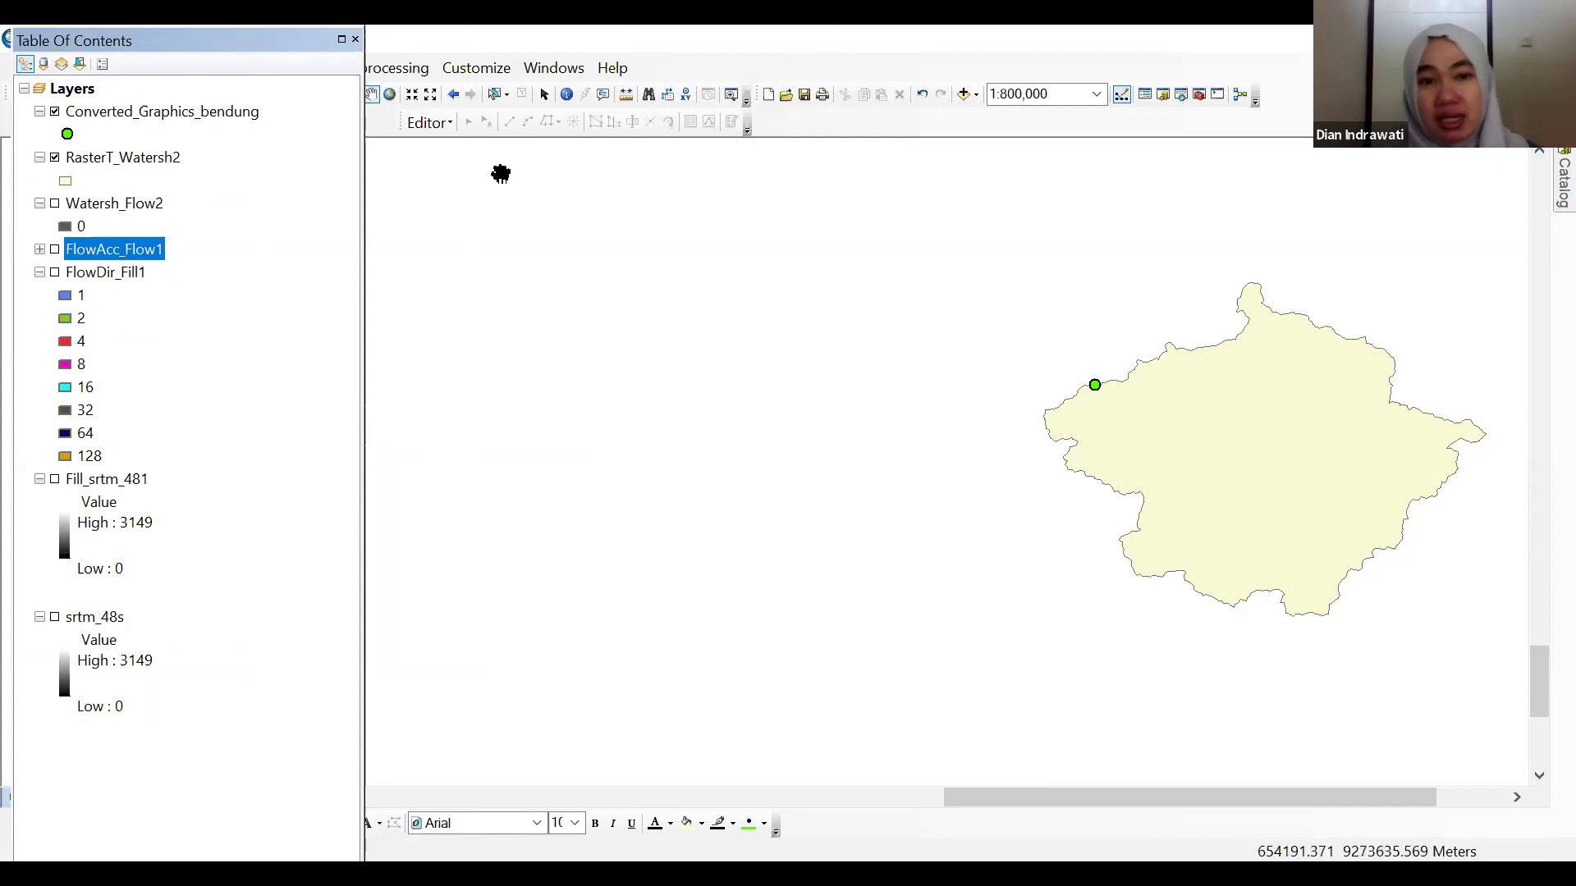
click(965, 95)
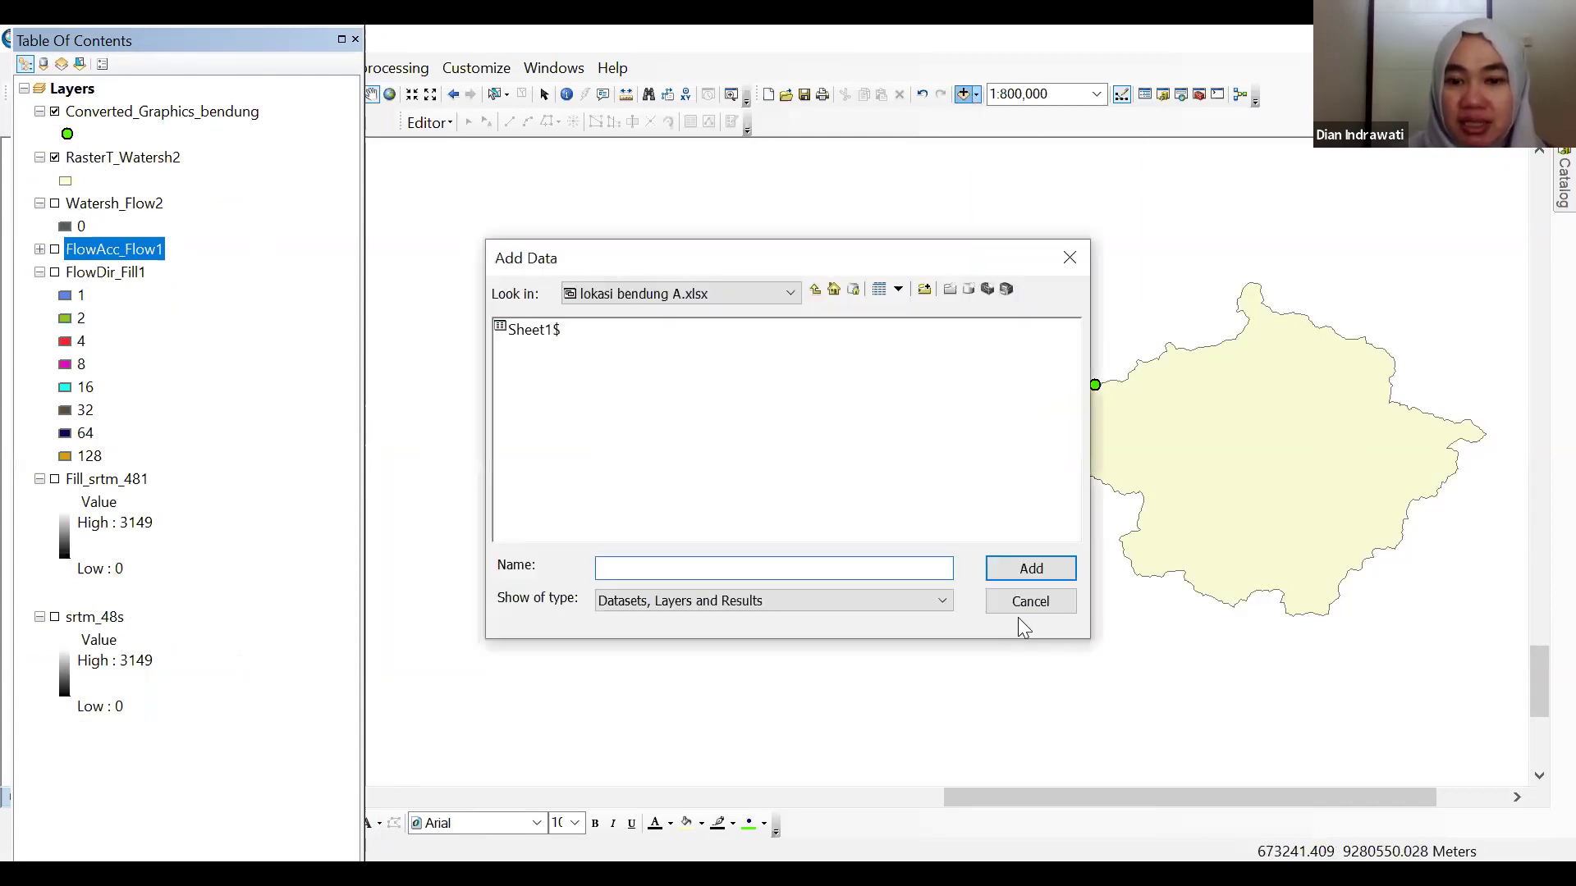
click(1030, 601)
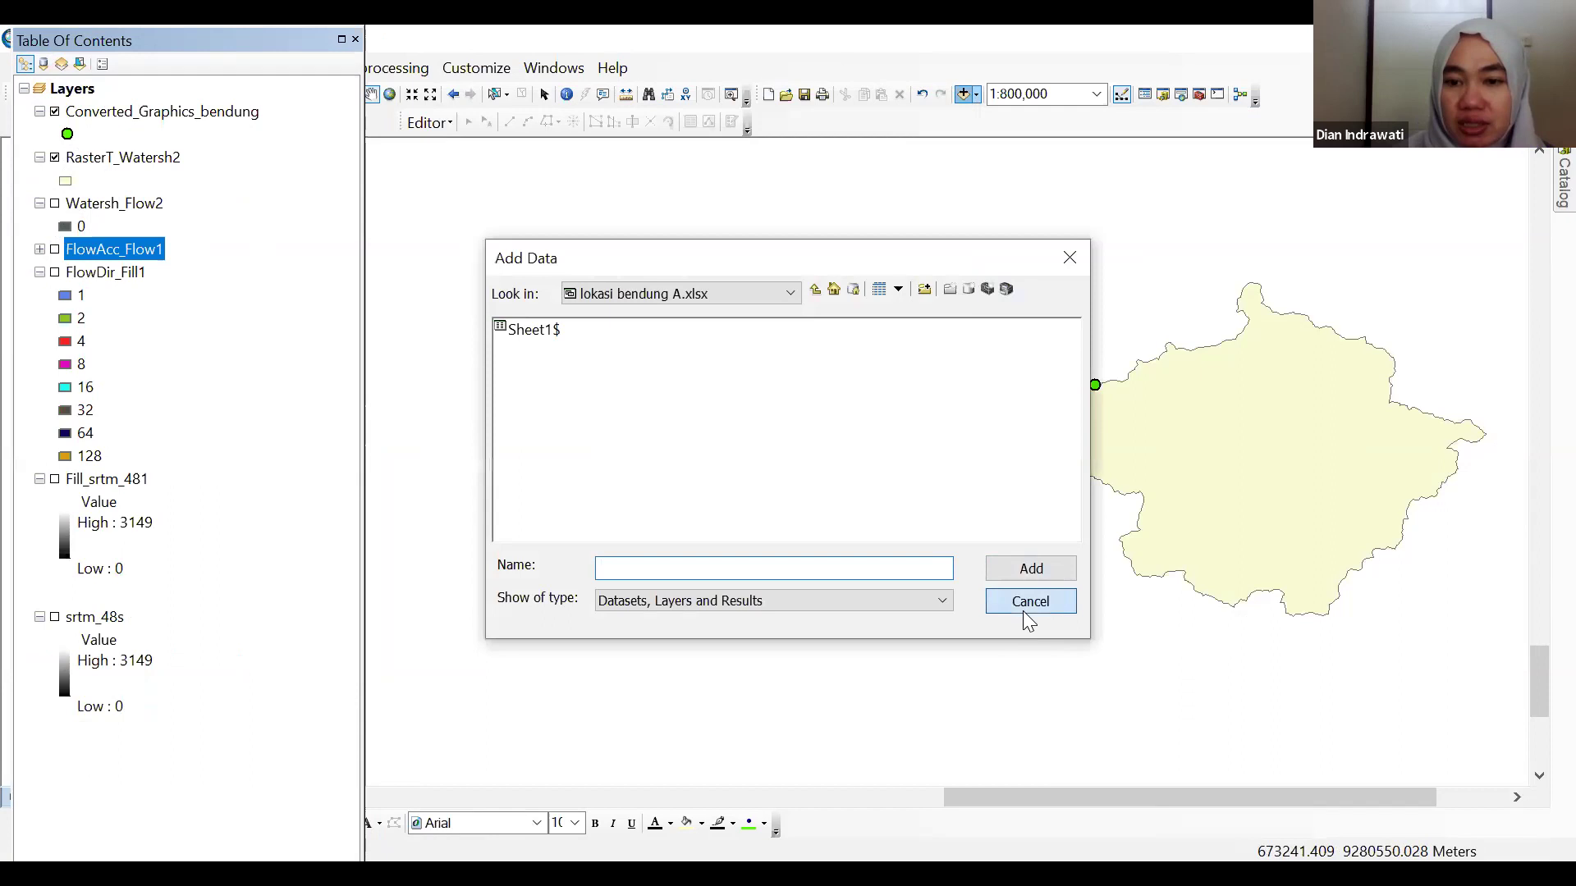
- Add the Imagery basemap to the map beneath the watershed polygon
click(976, 95)
click(1016, 145)
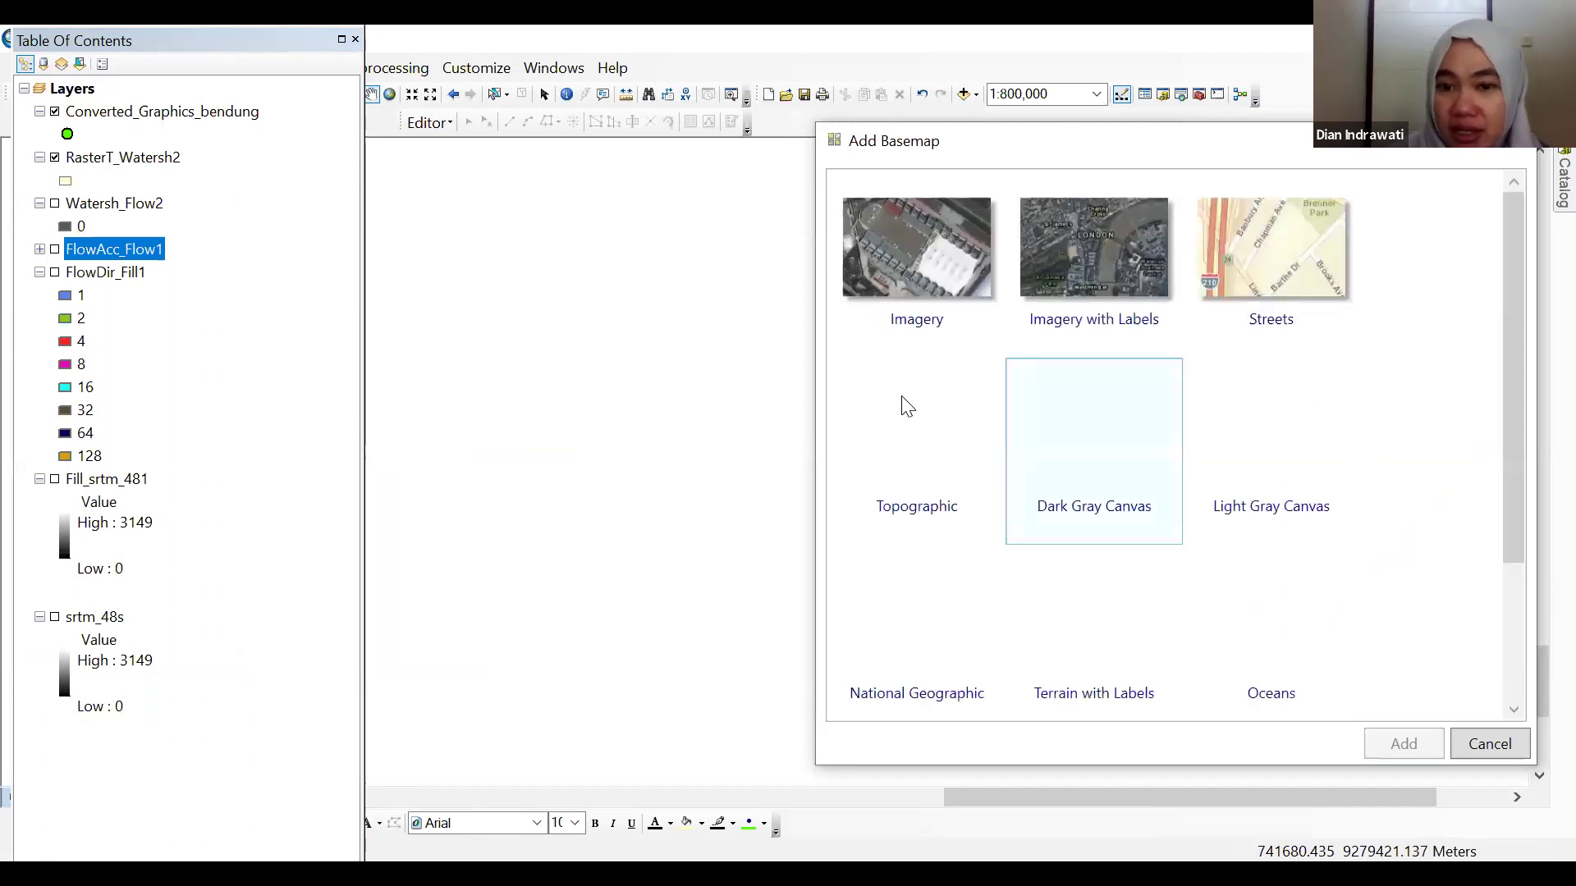
click(954, 264)
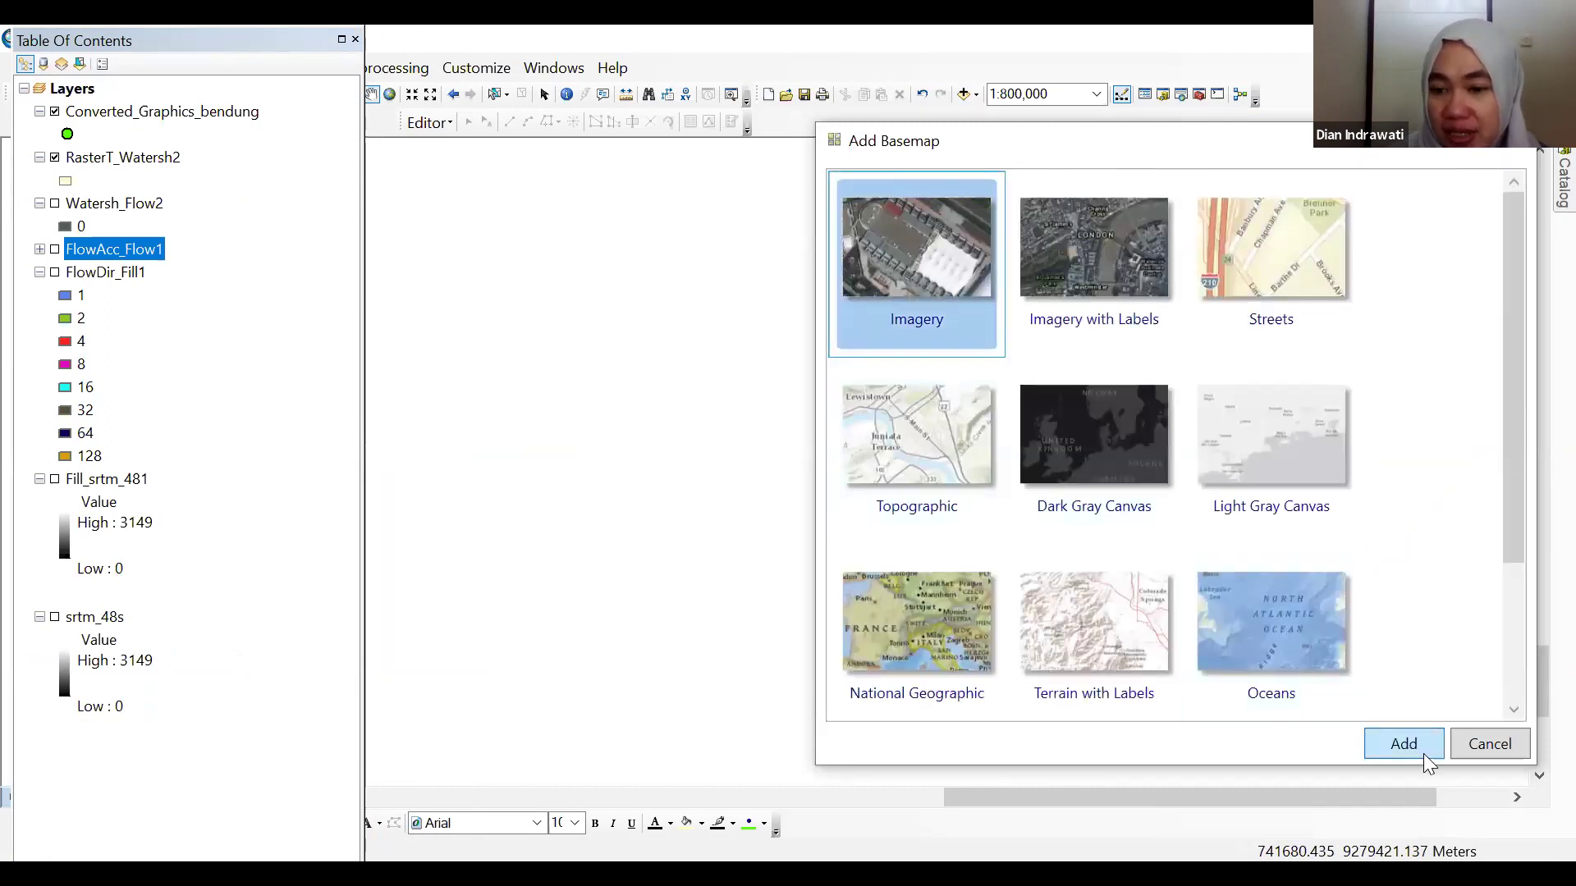
click(1402, 744)
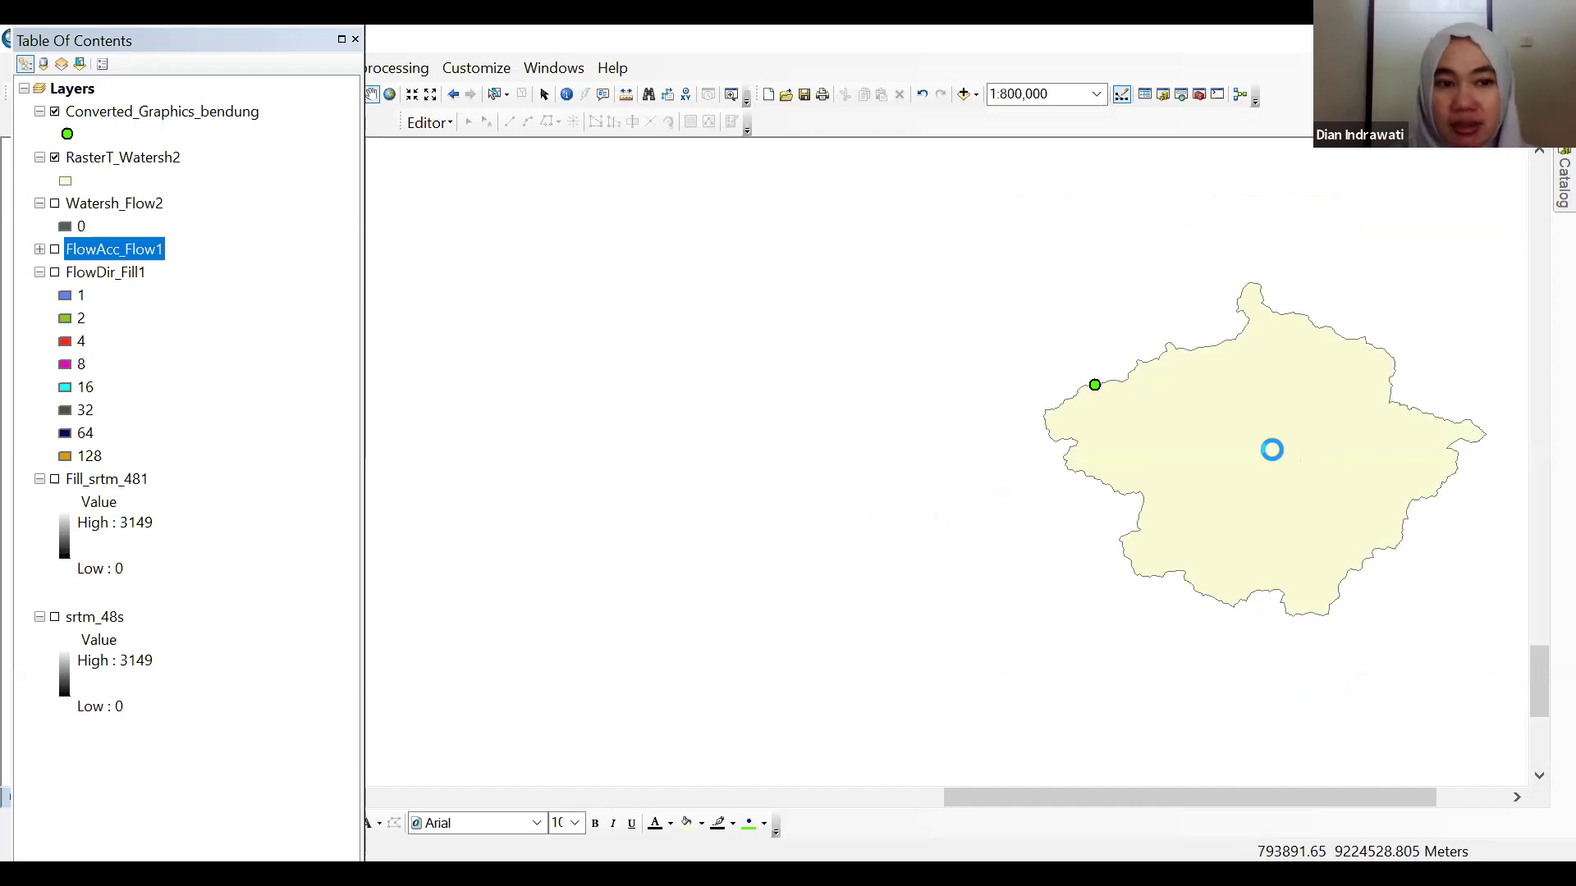
key(alt+Tab)
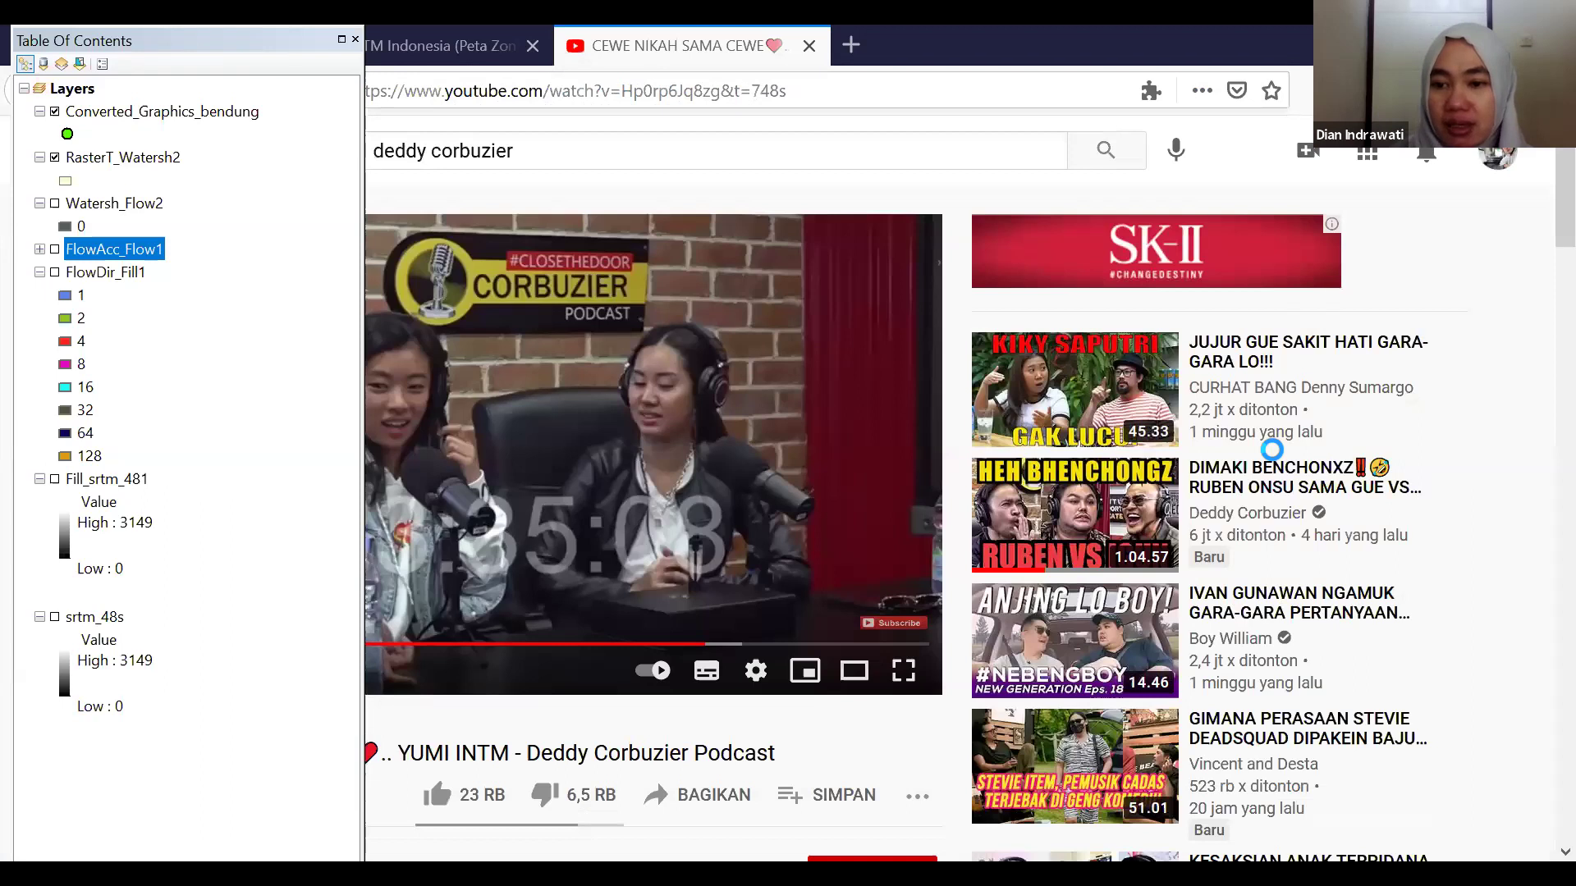
key(alt+Tab)
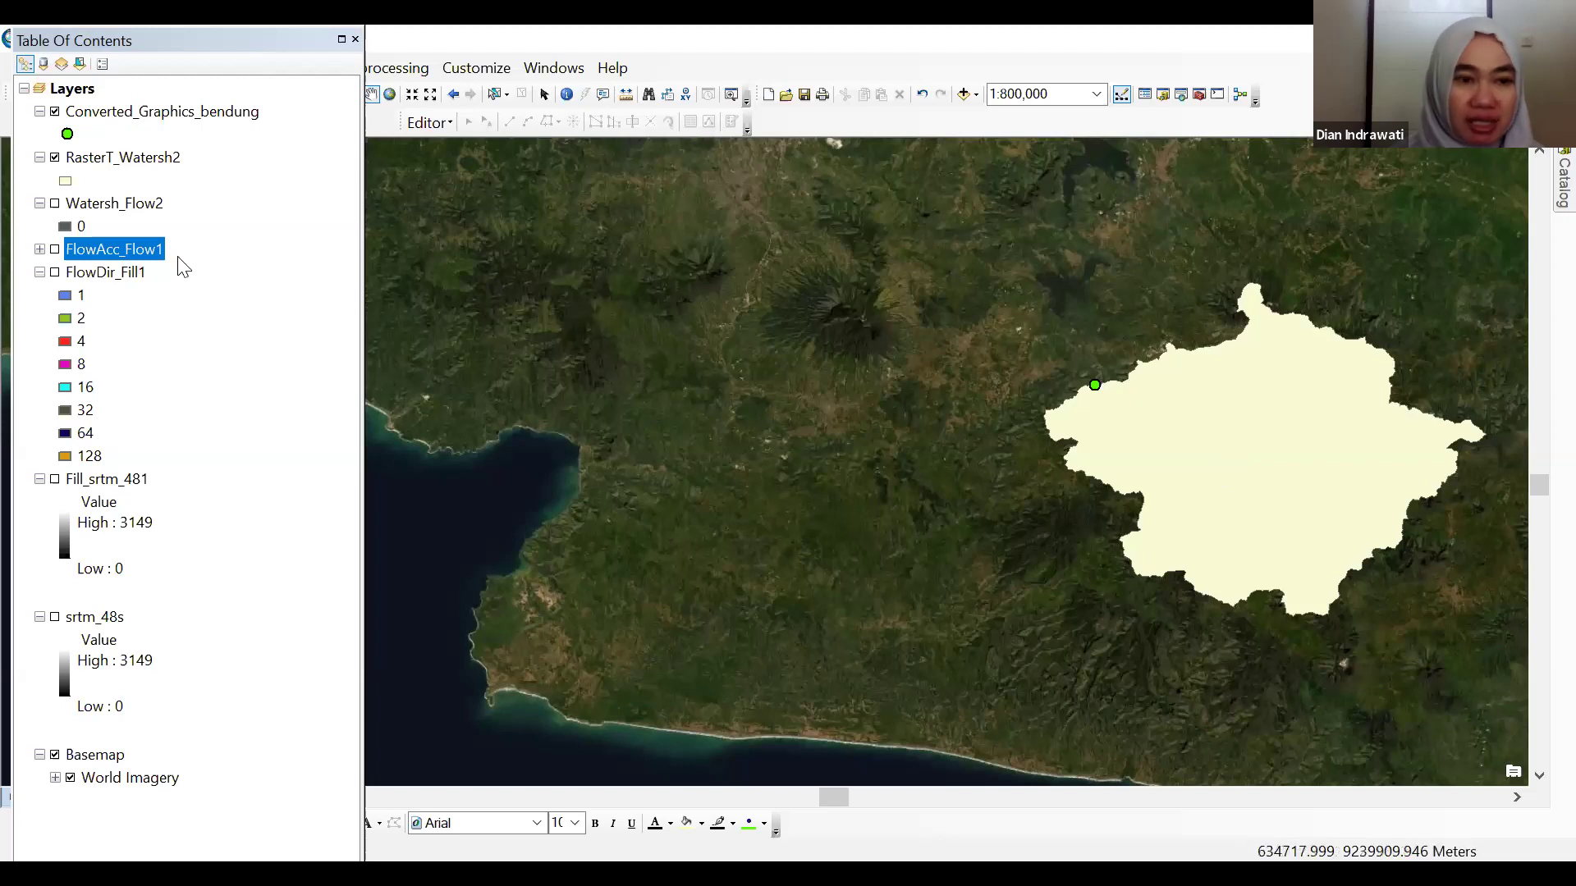
- Set the display transparency of the RasterT_Watersh2 layer to 50%
right_click(93, 160)
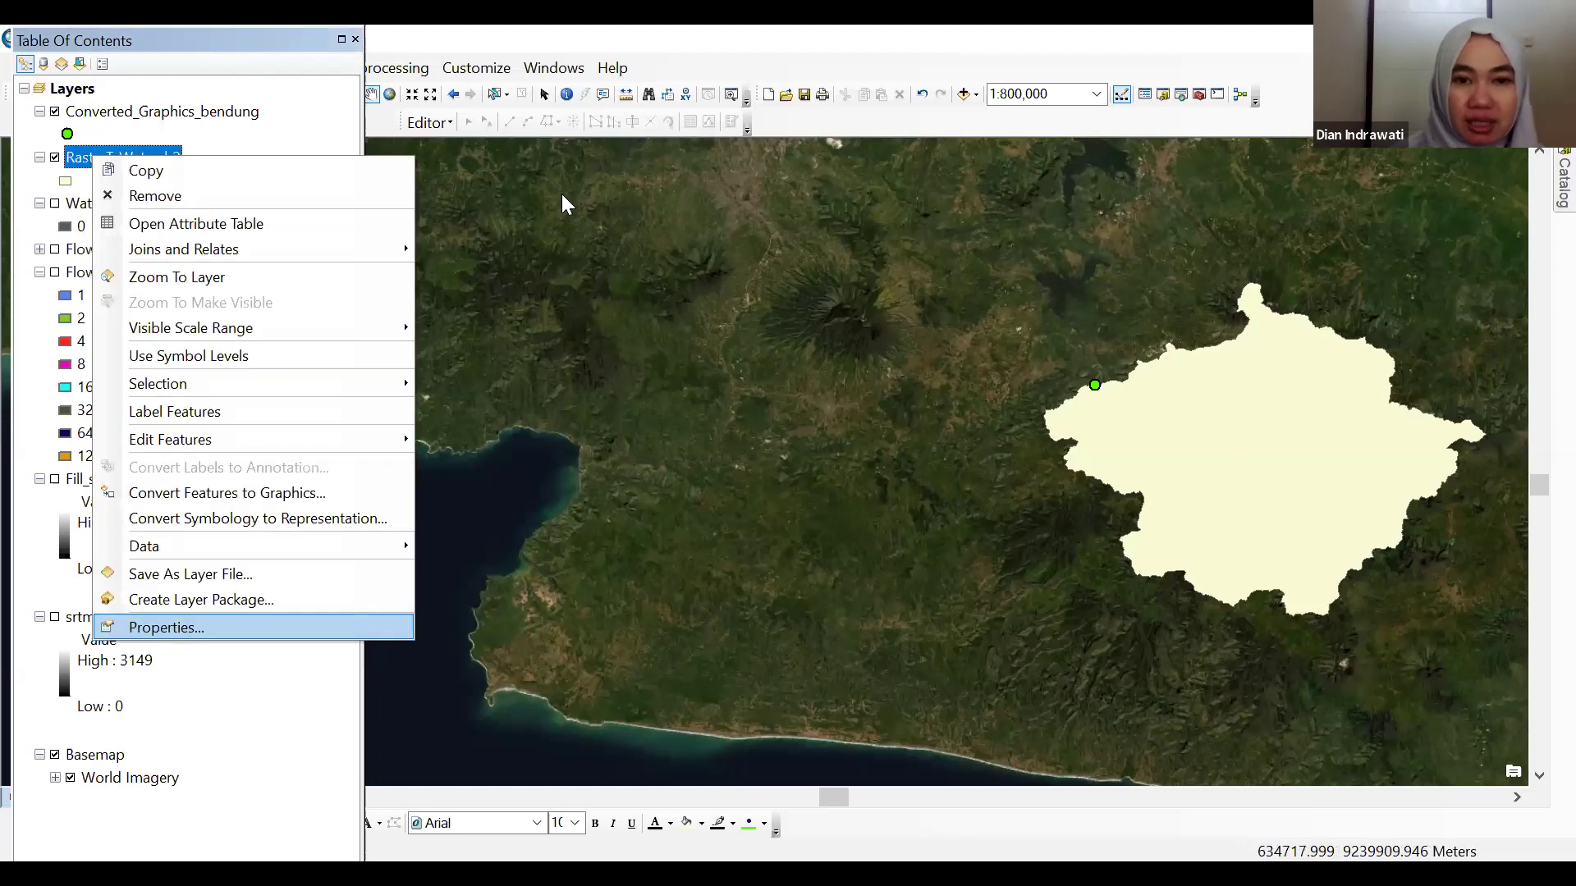
click(173, 625)
click(595, 185)
click(612, 237)
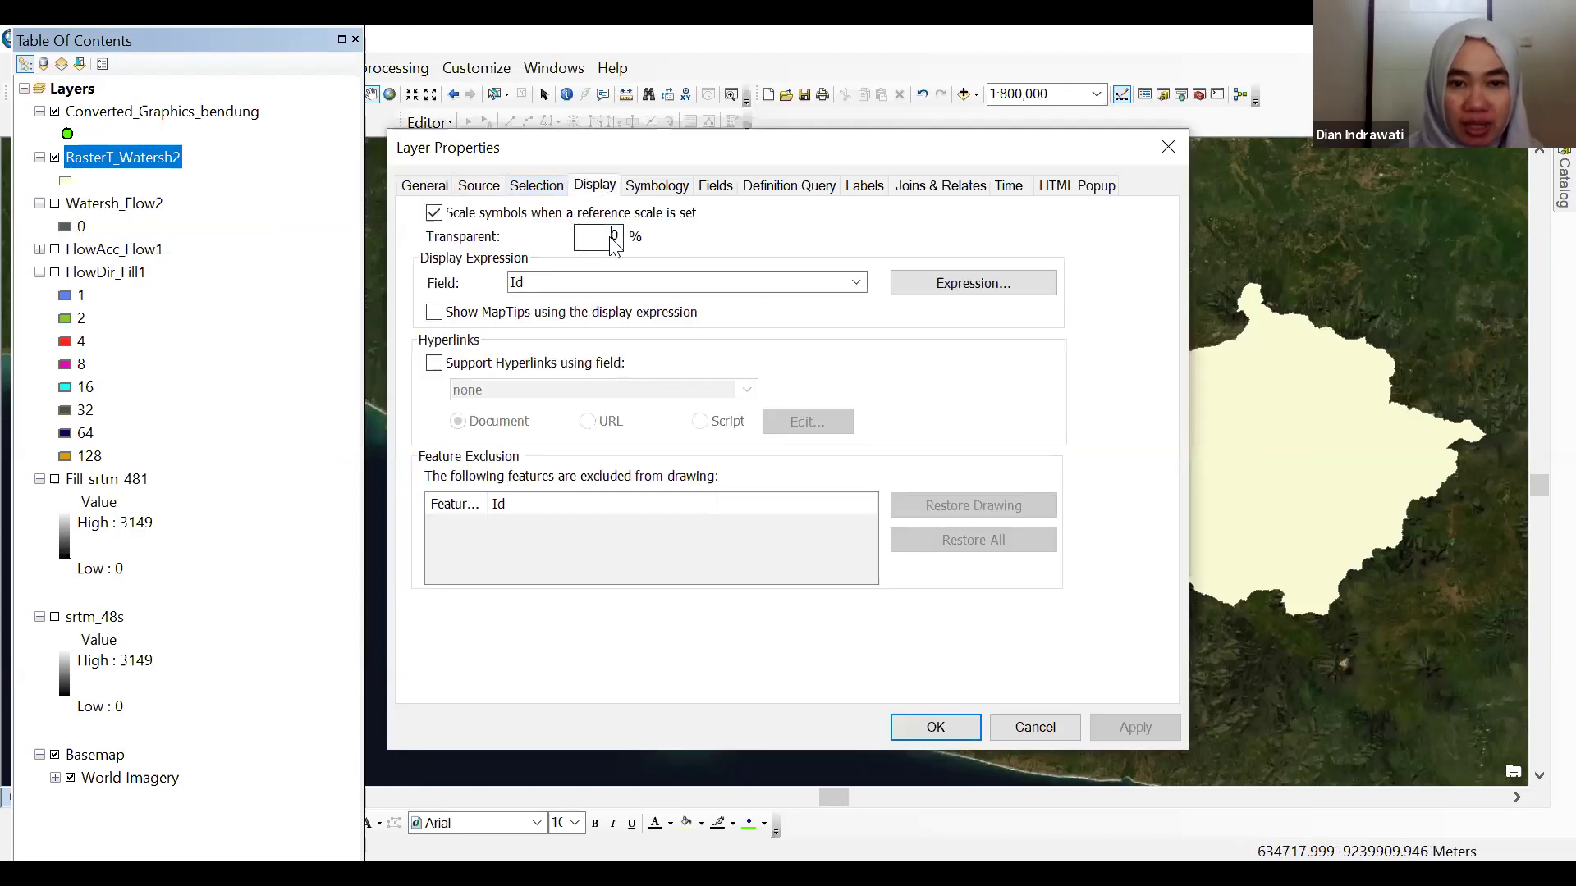
click(1135, 727)
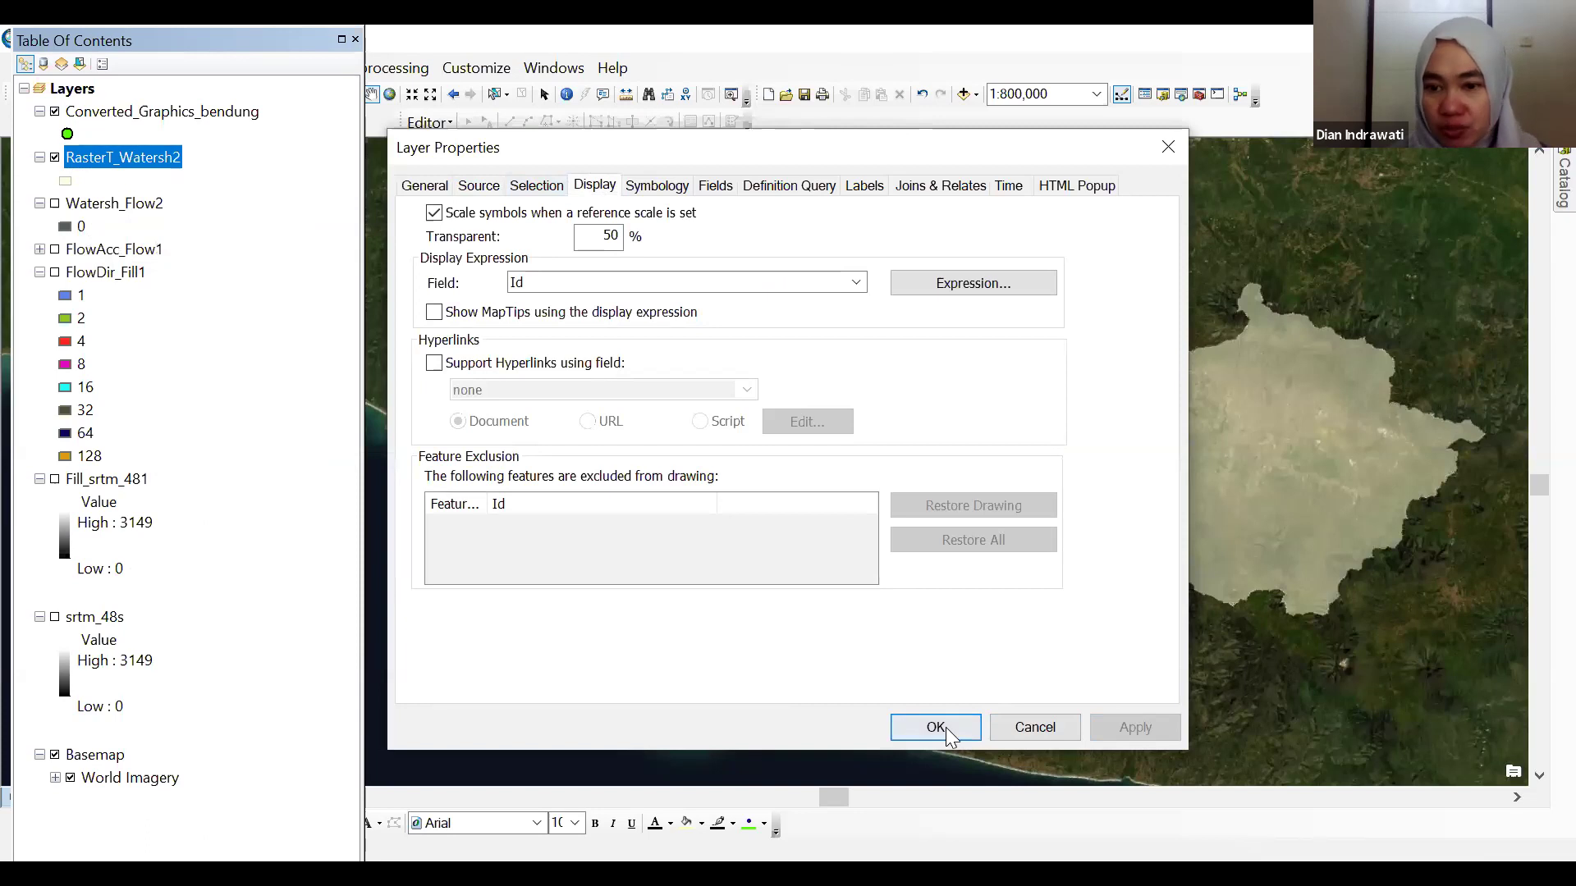
click(935, 727)
- Center the watershed polygon in the map view and enlarge it to a scale of 1:500,000 over the imagery
drag(1326, 504, 883, 482)
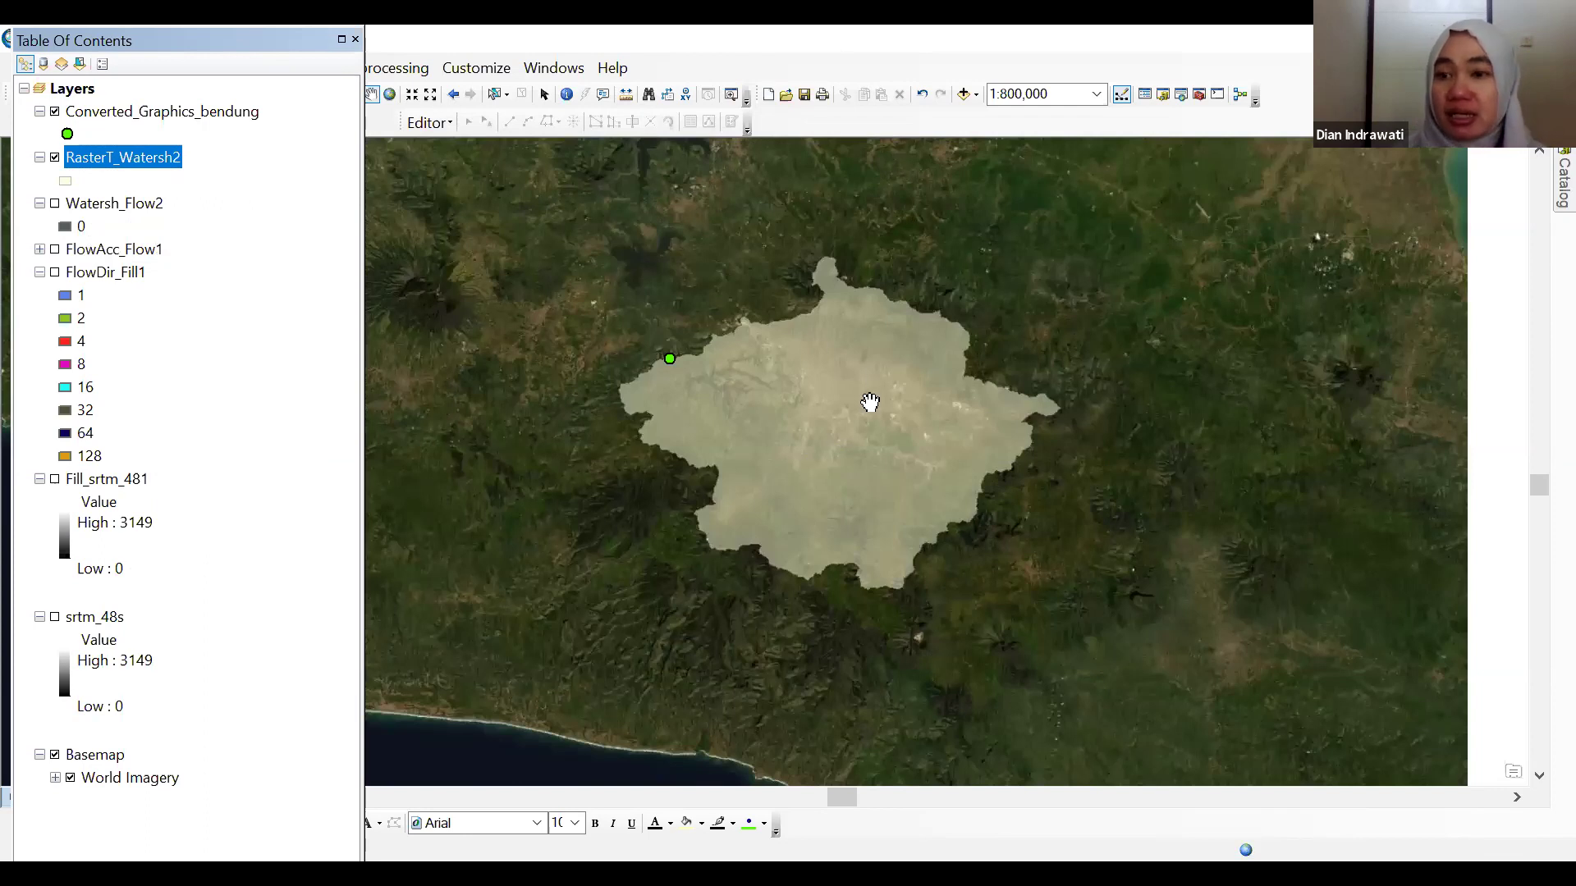
scroll(889, 351, up, 1)
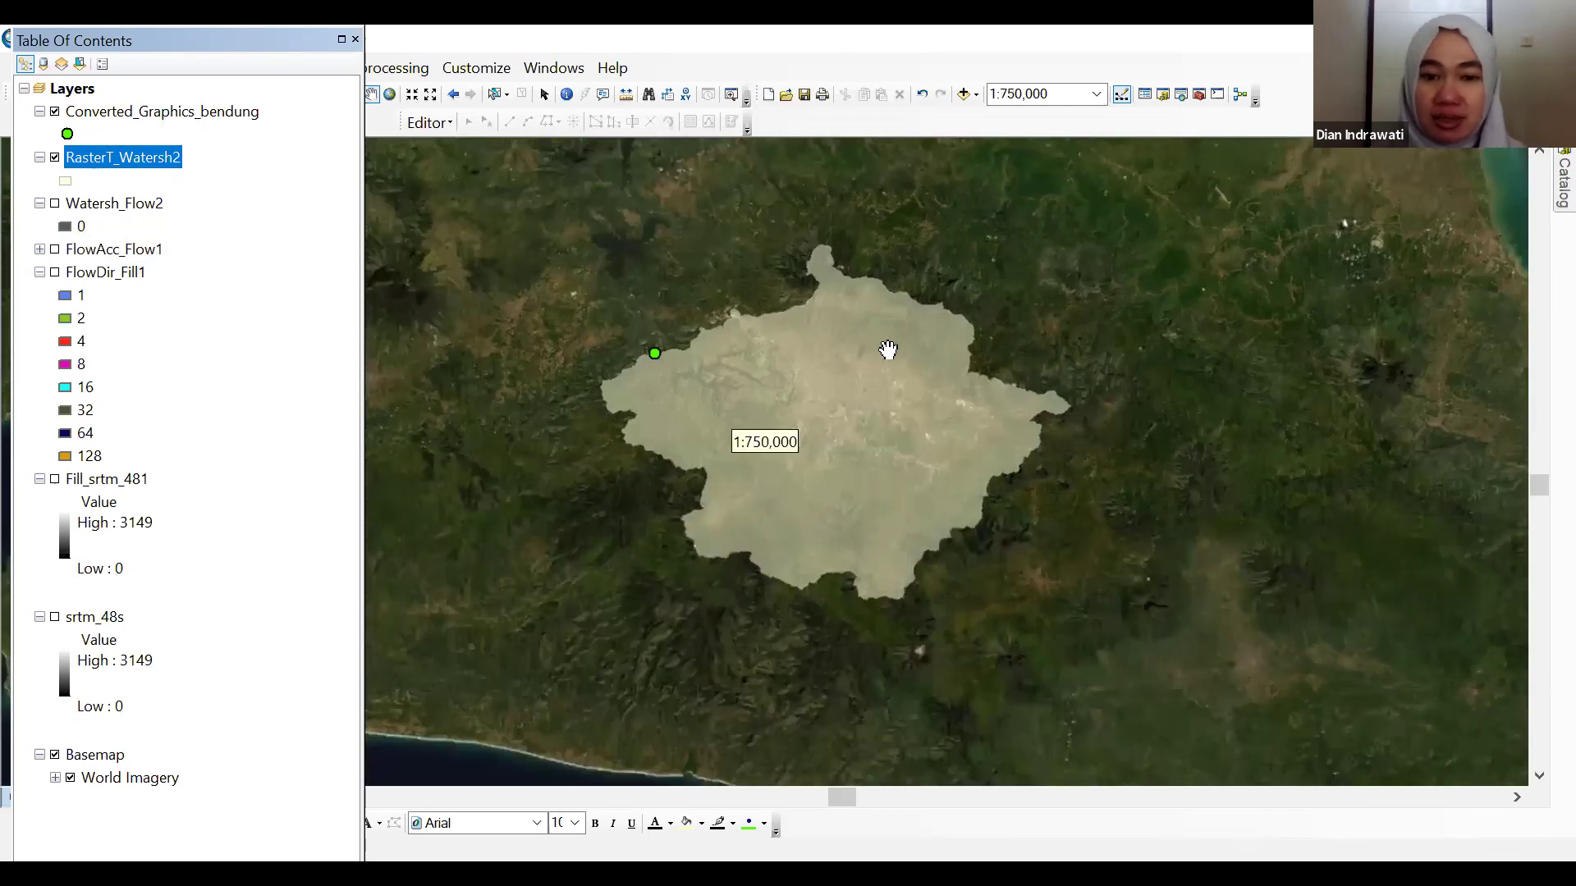
scroll(887, 350, up, 2)
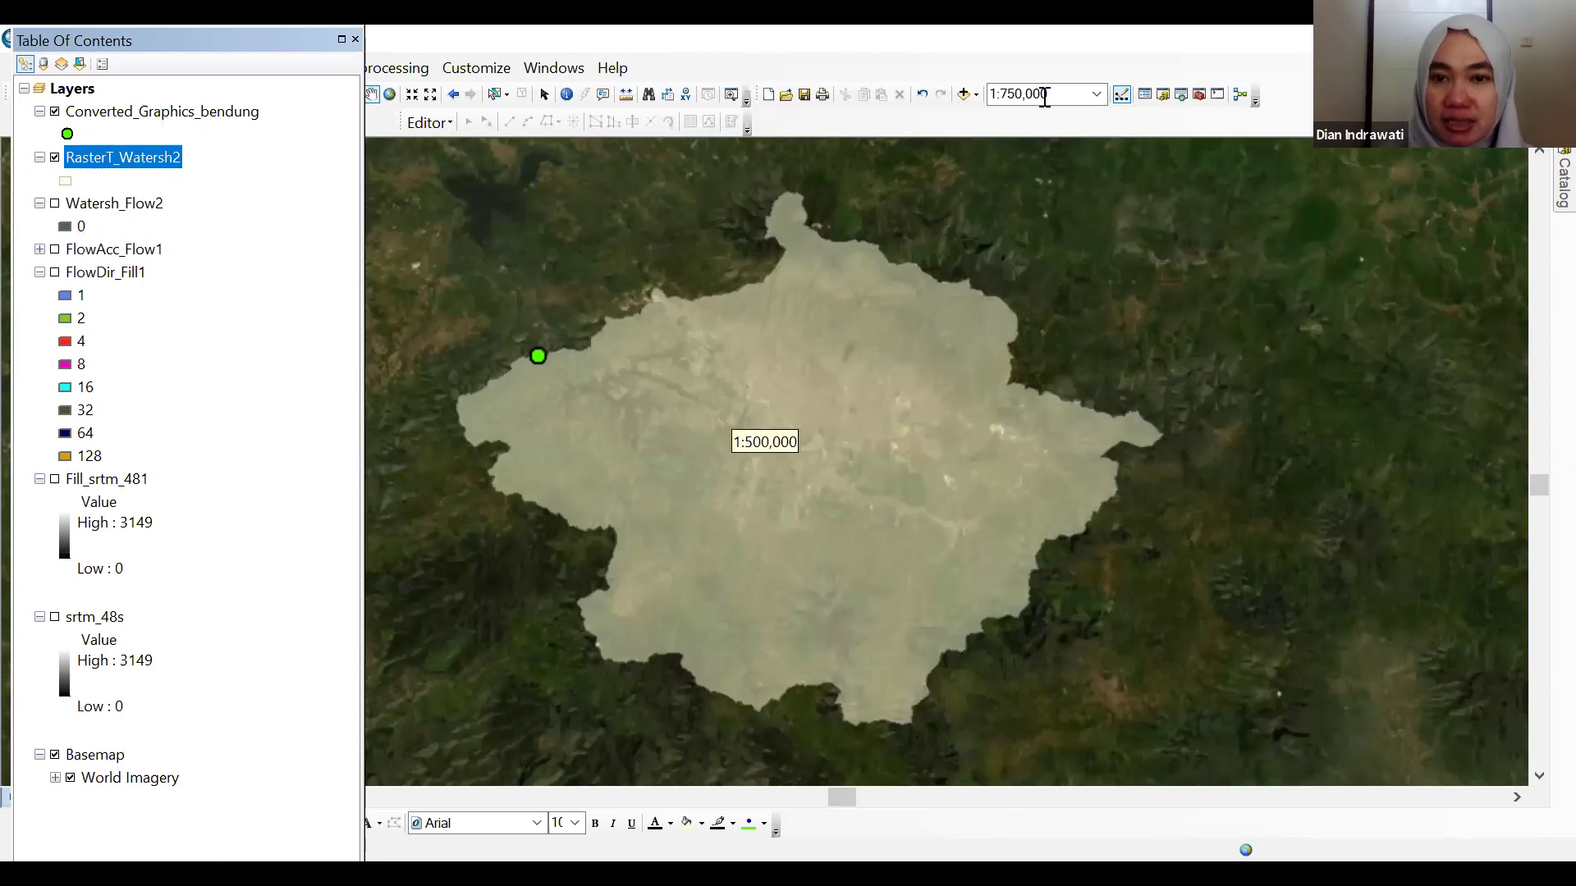